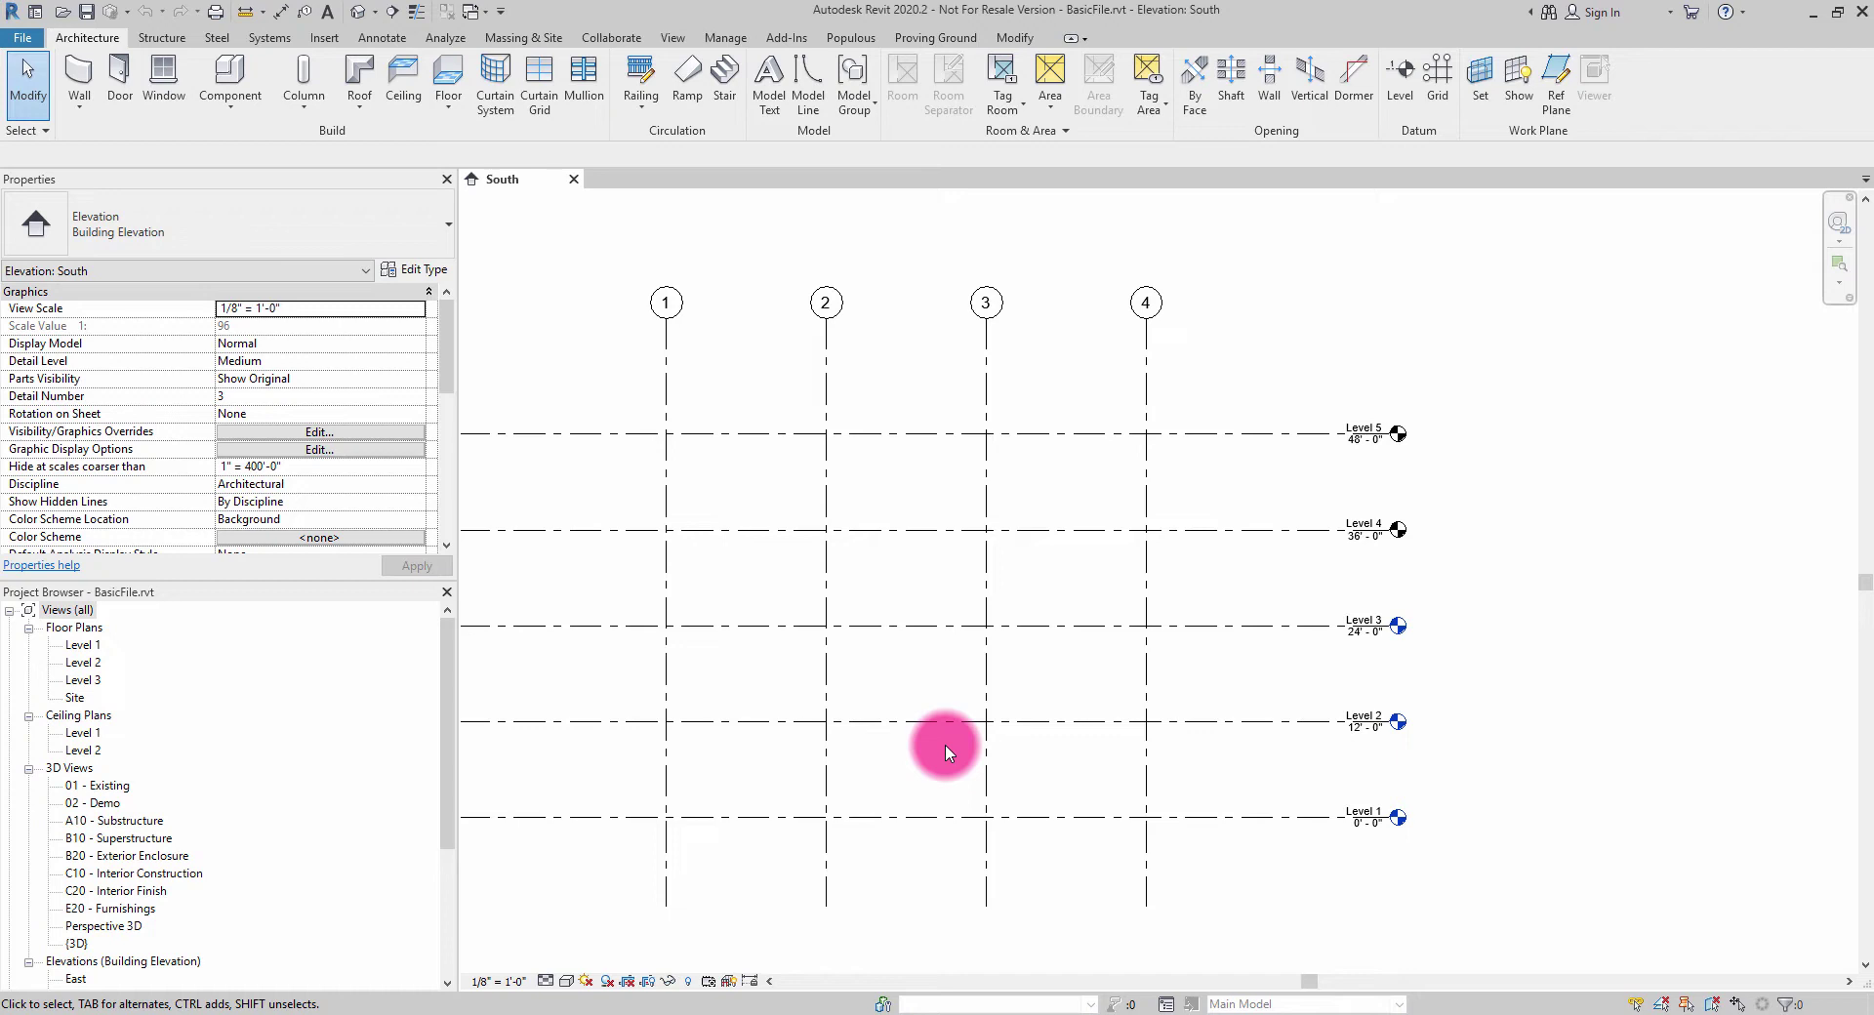
Open the Rhino Conveyor add-in and export the project's Rhino setup file as SampleExport.
{"action": "left_click", "coordinate": [941, 41]}
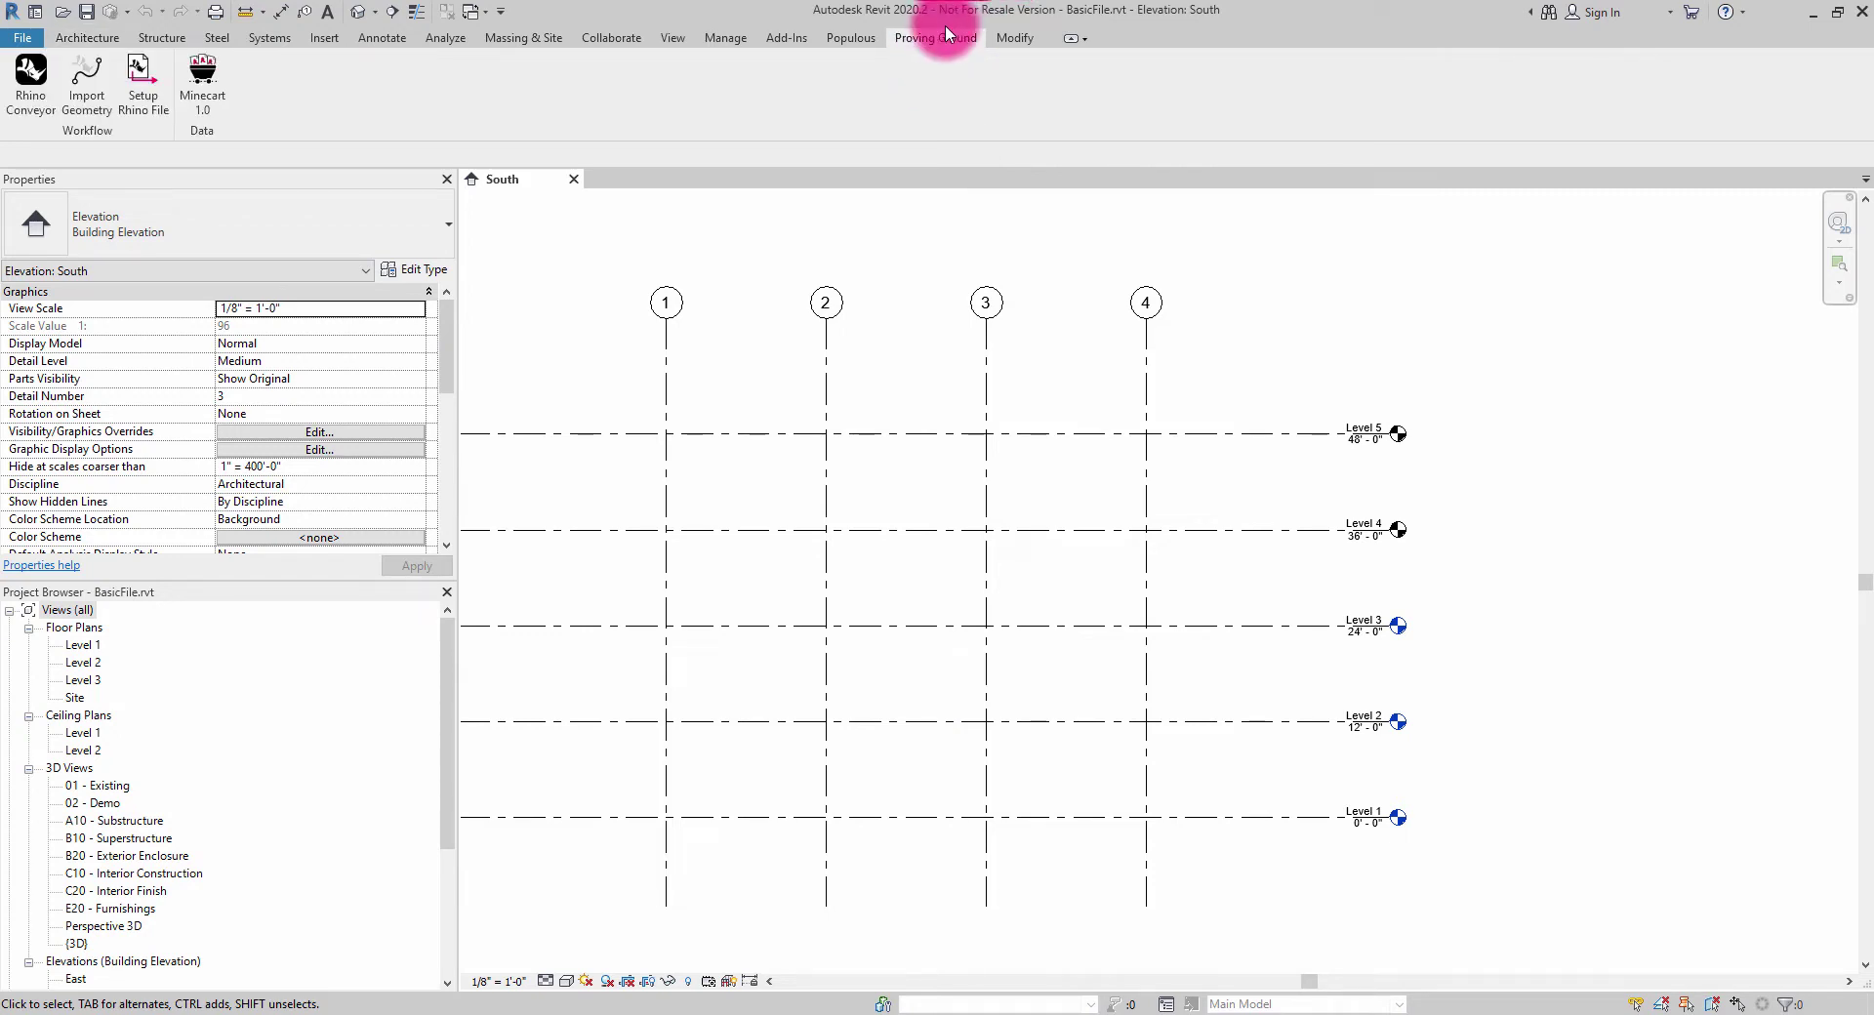
{"action": "left_click", "coordinate": [32, 69]}
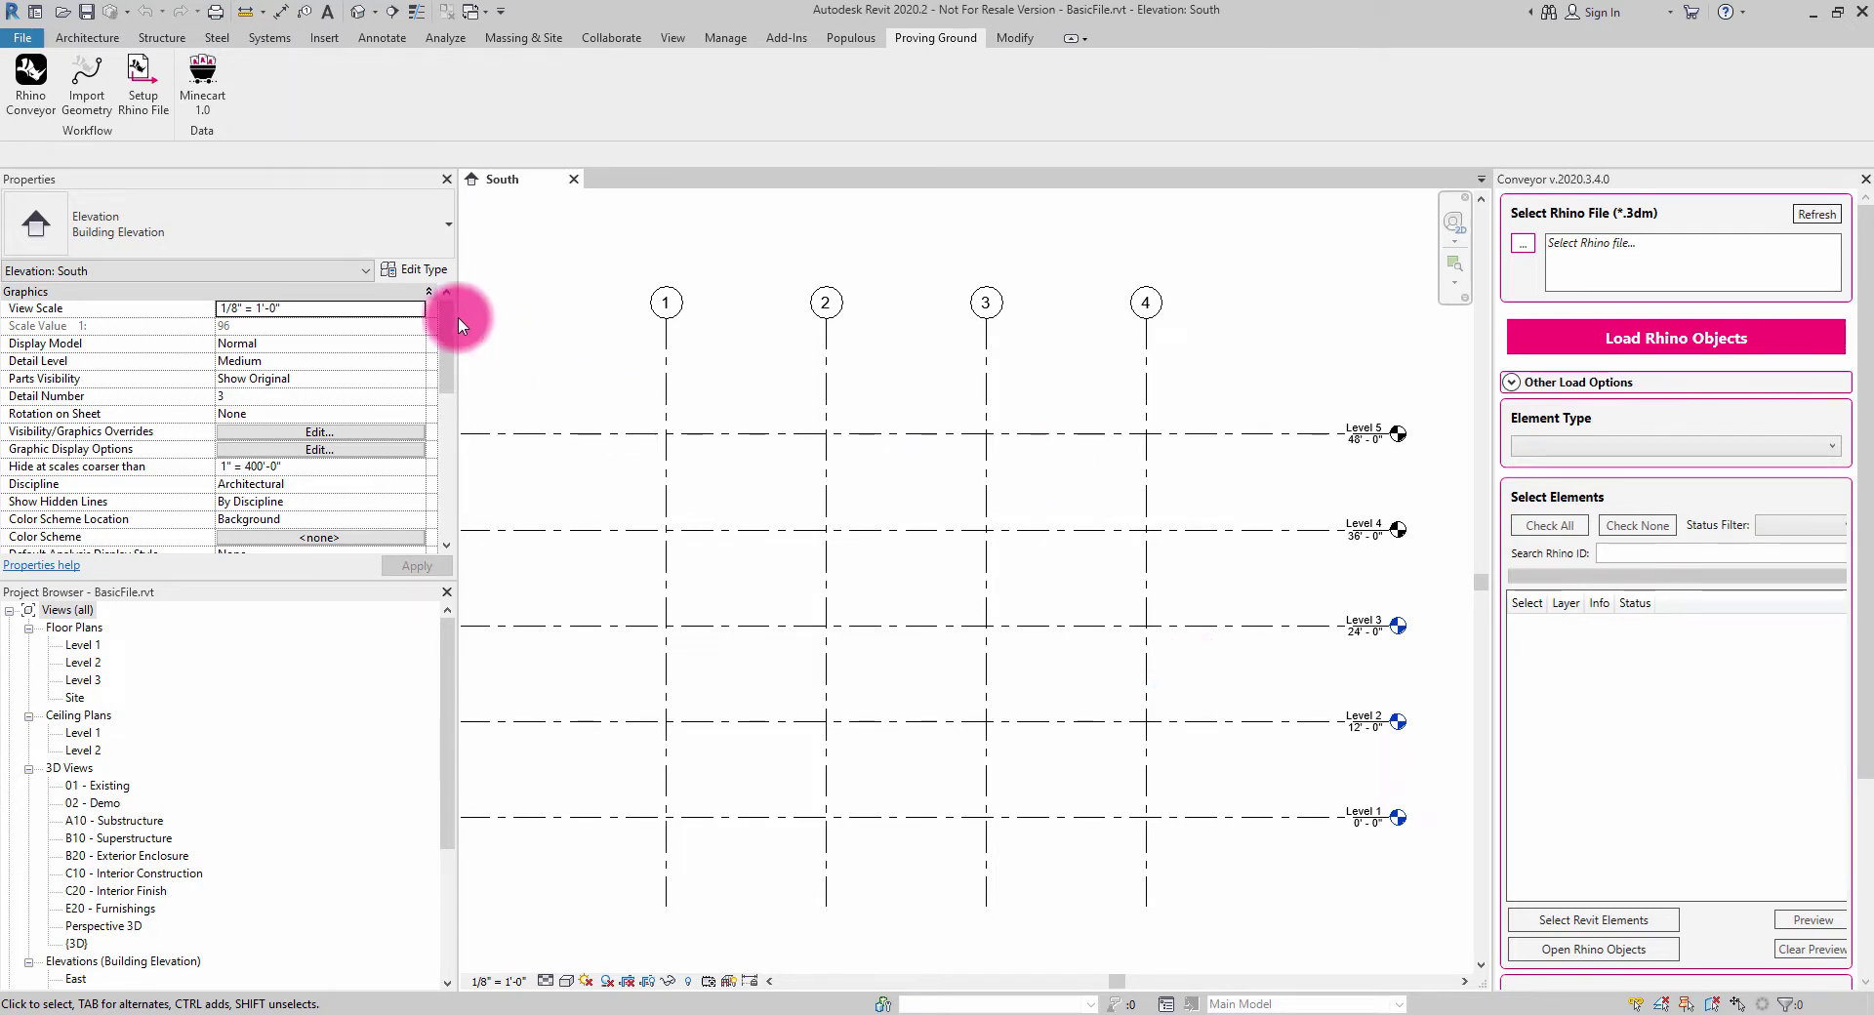
{"action": "left_click", "coordinate": [137, 78]}
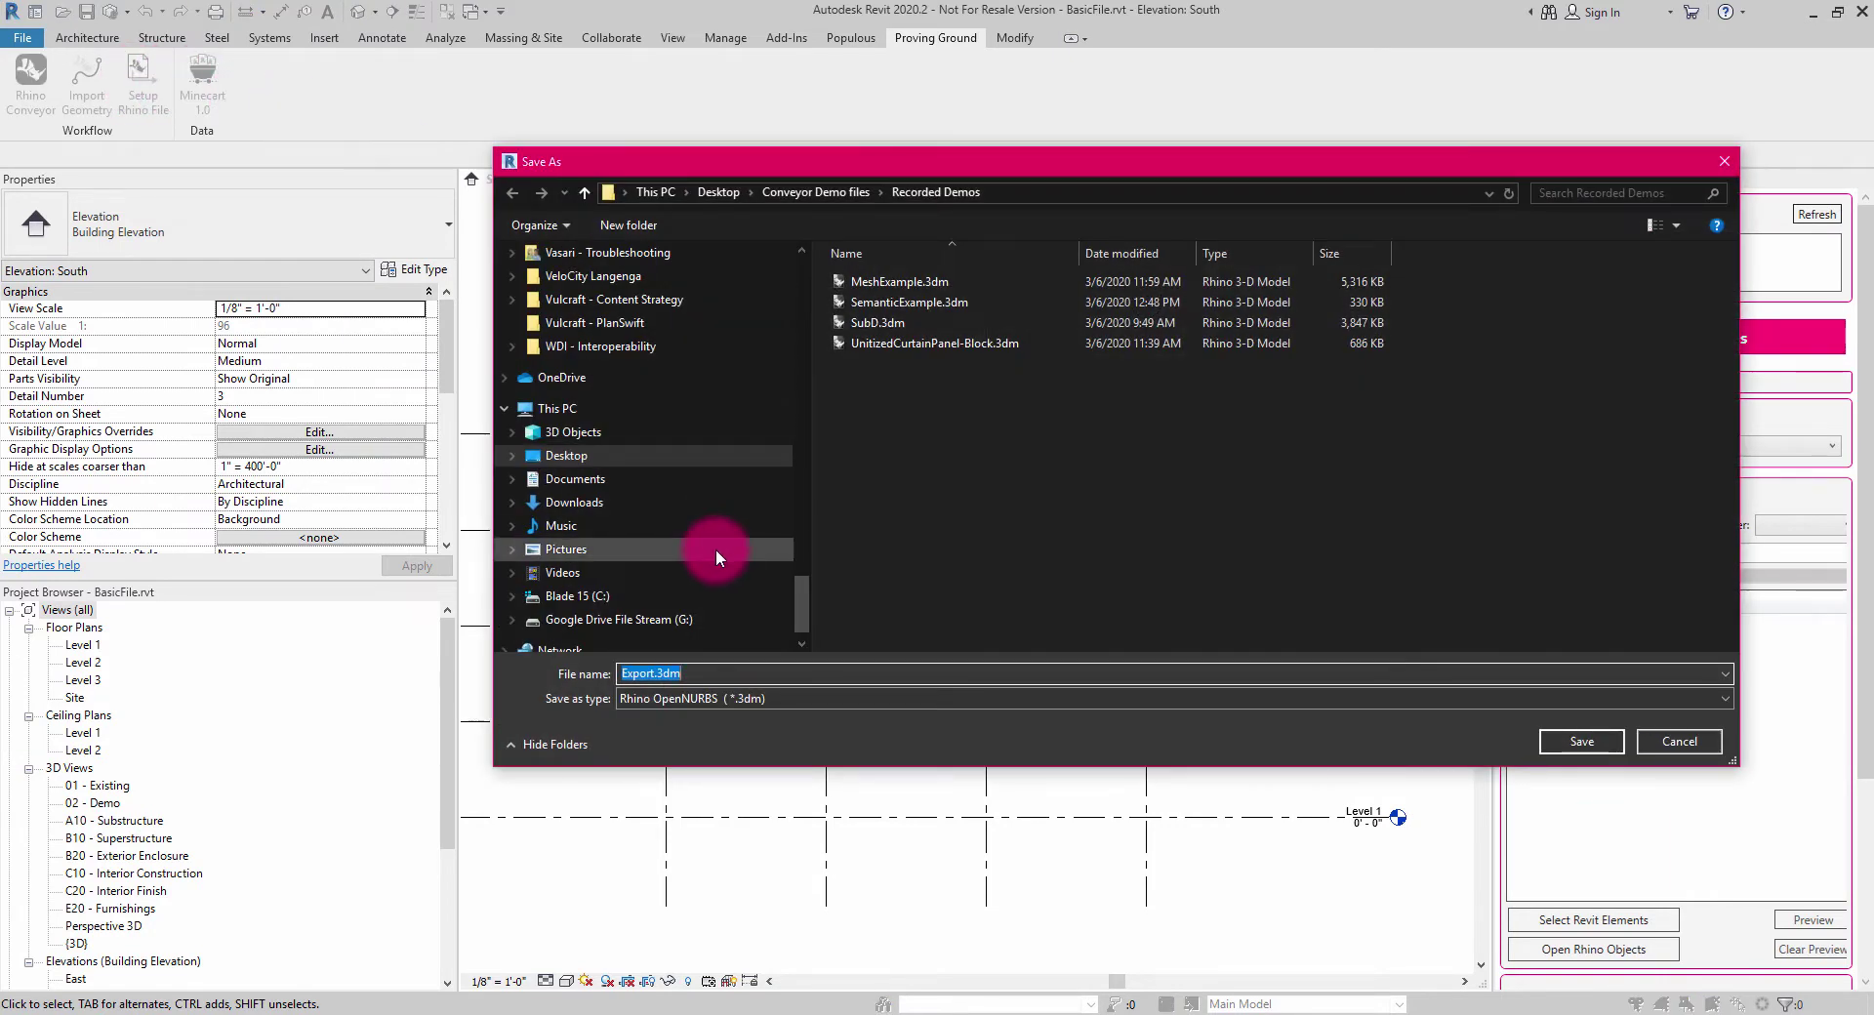
{"action": "type", "text": "SampleExport"}
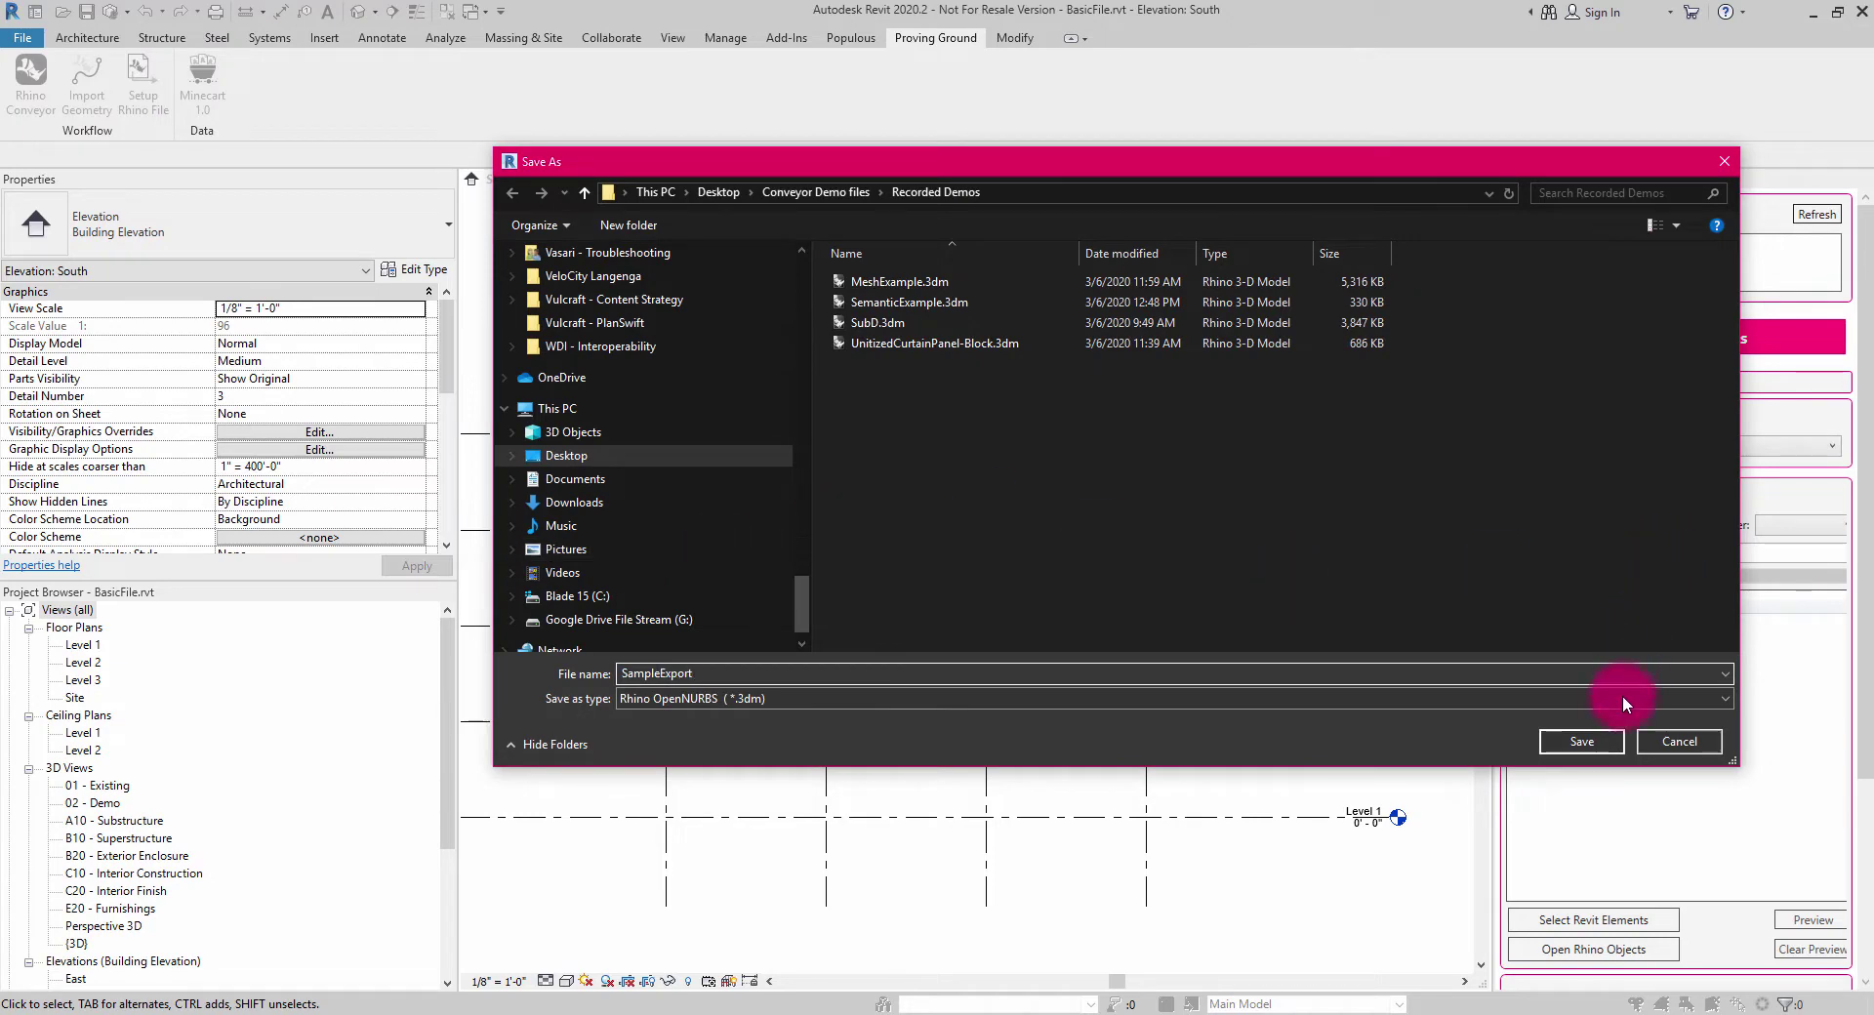
{"action": "left_click", "coordinate": [1597, 742]}
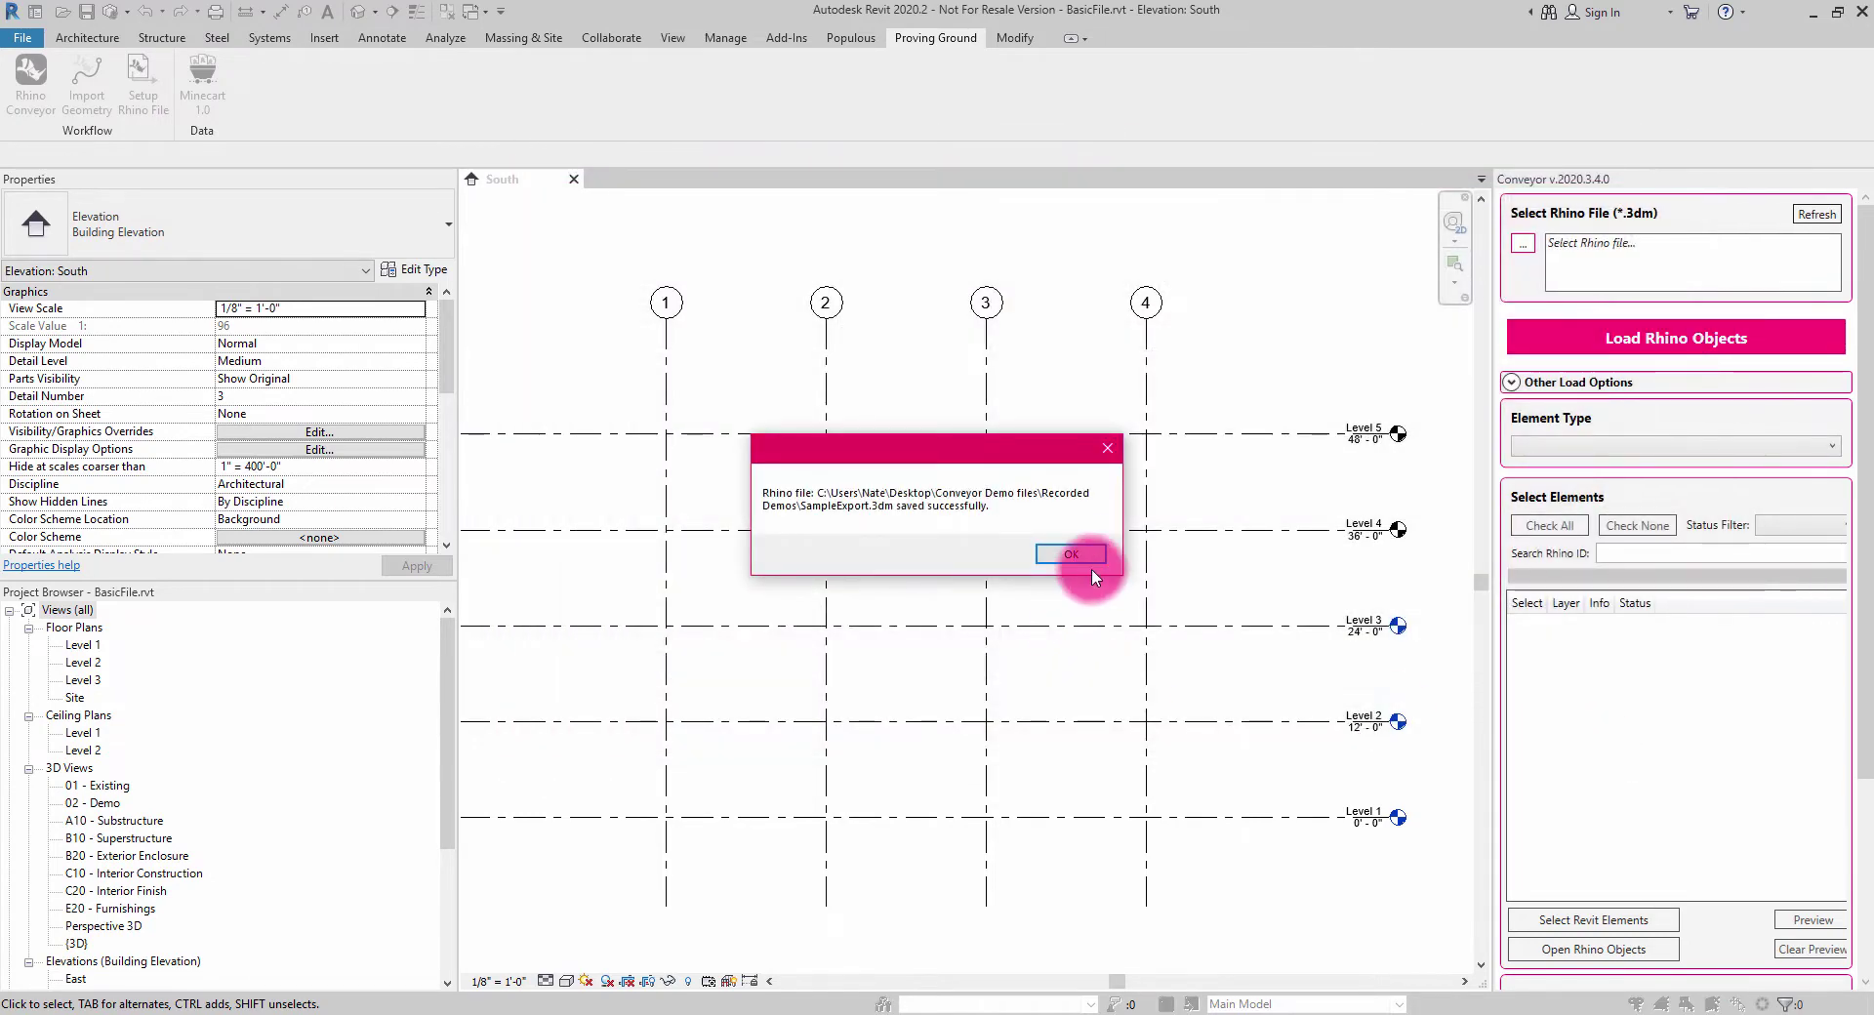
{"action": "left_click", "coordinate": [1088, 553]}
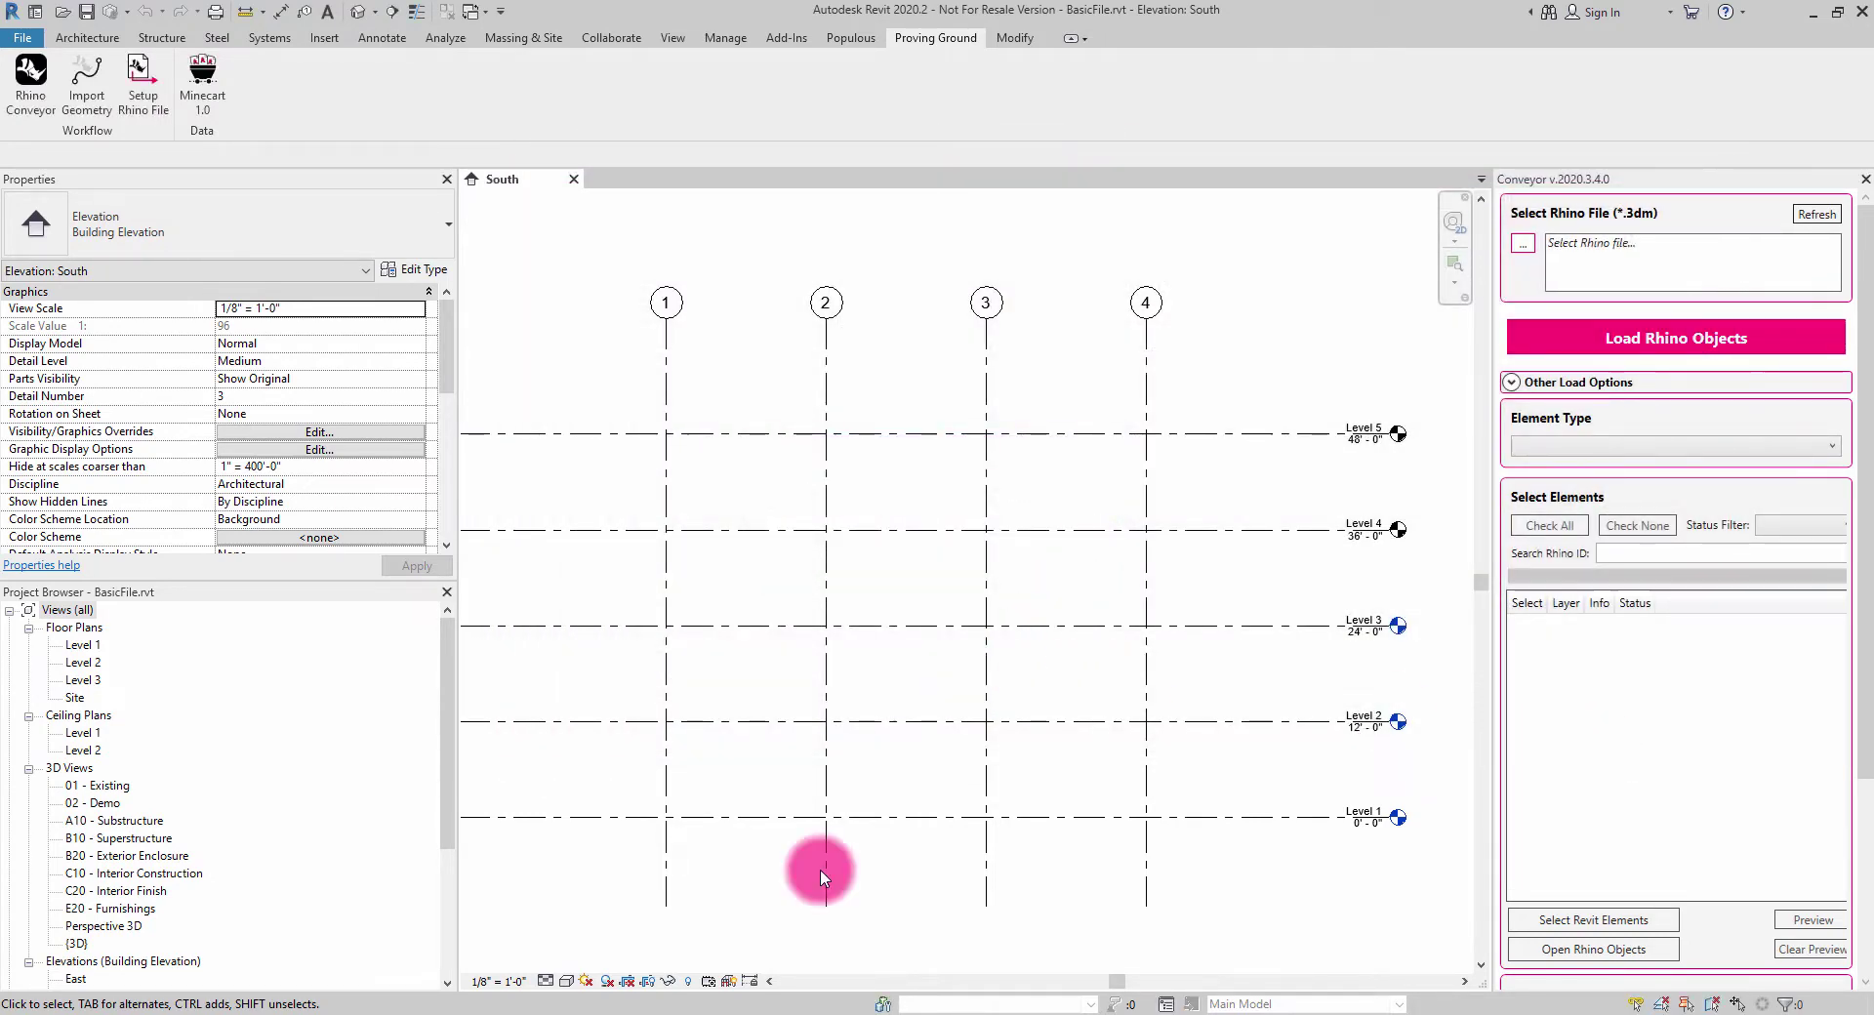
Switch to Rhino, maximize the Perspective viewport and import SampleExport.3dm.
{"action": "left_click", "coordinate": [757, 1006]}
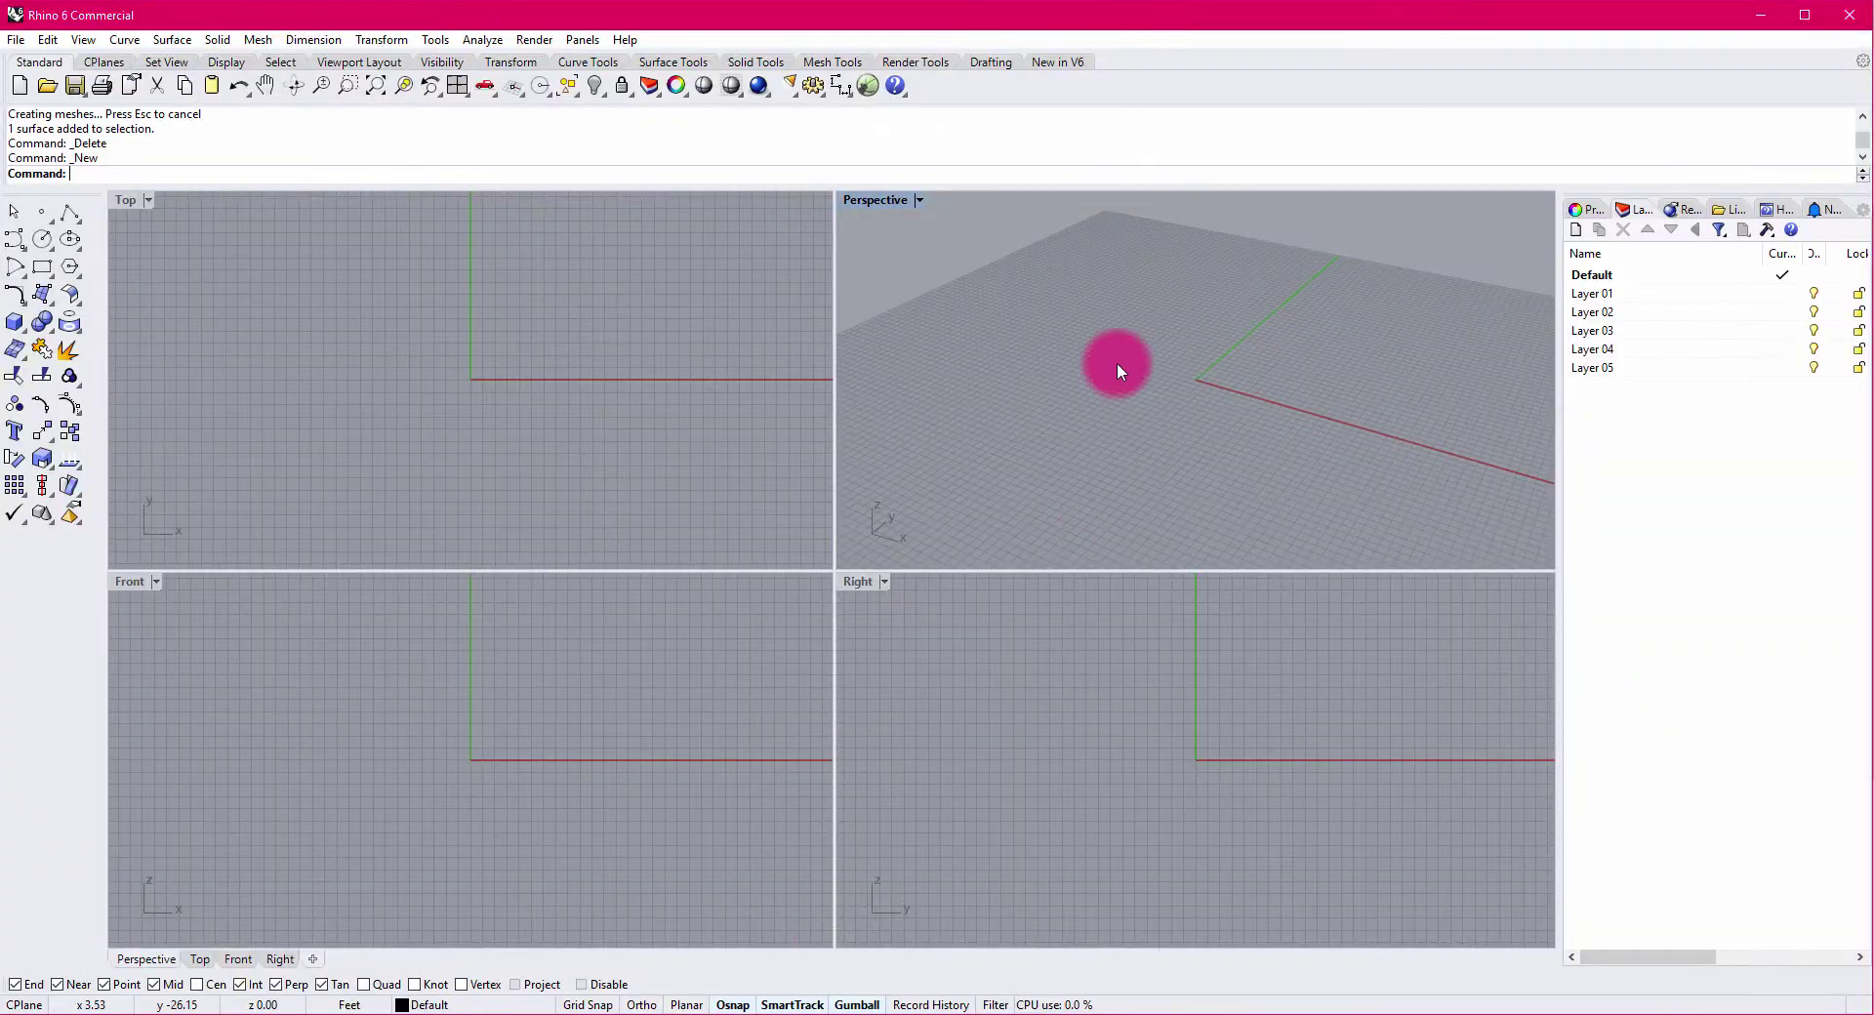
{"action": "double_click", "coordinate": [868, 201]}
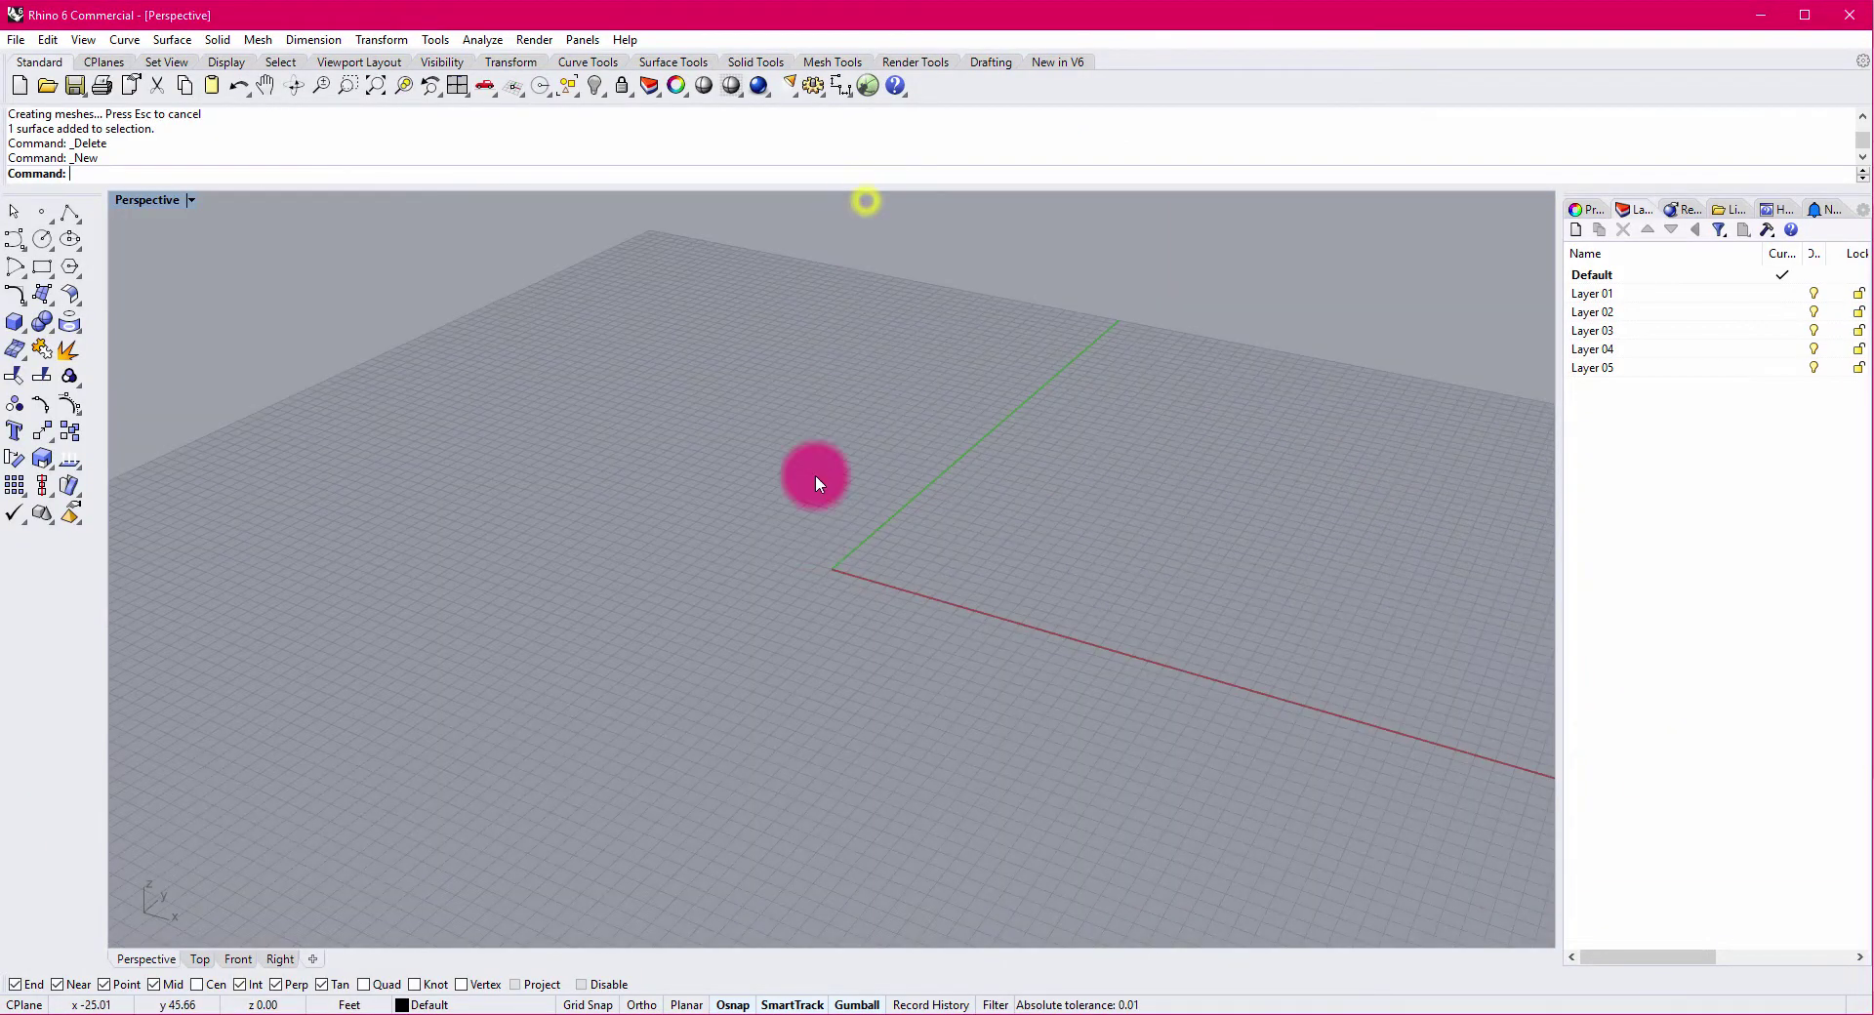
{"action": "right_click_drag", "start_coordinate": [811, 524], "coordinate": [816, 571], "text": "shift"}
{"action": "type", "text": "import"}
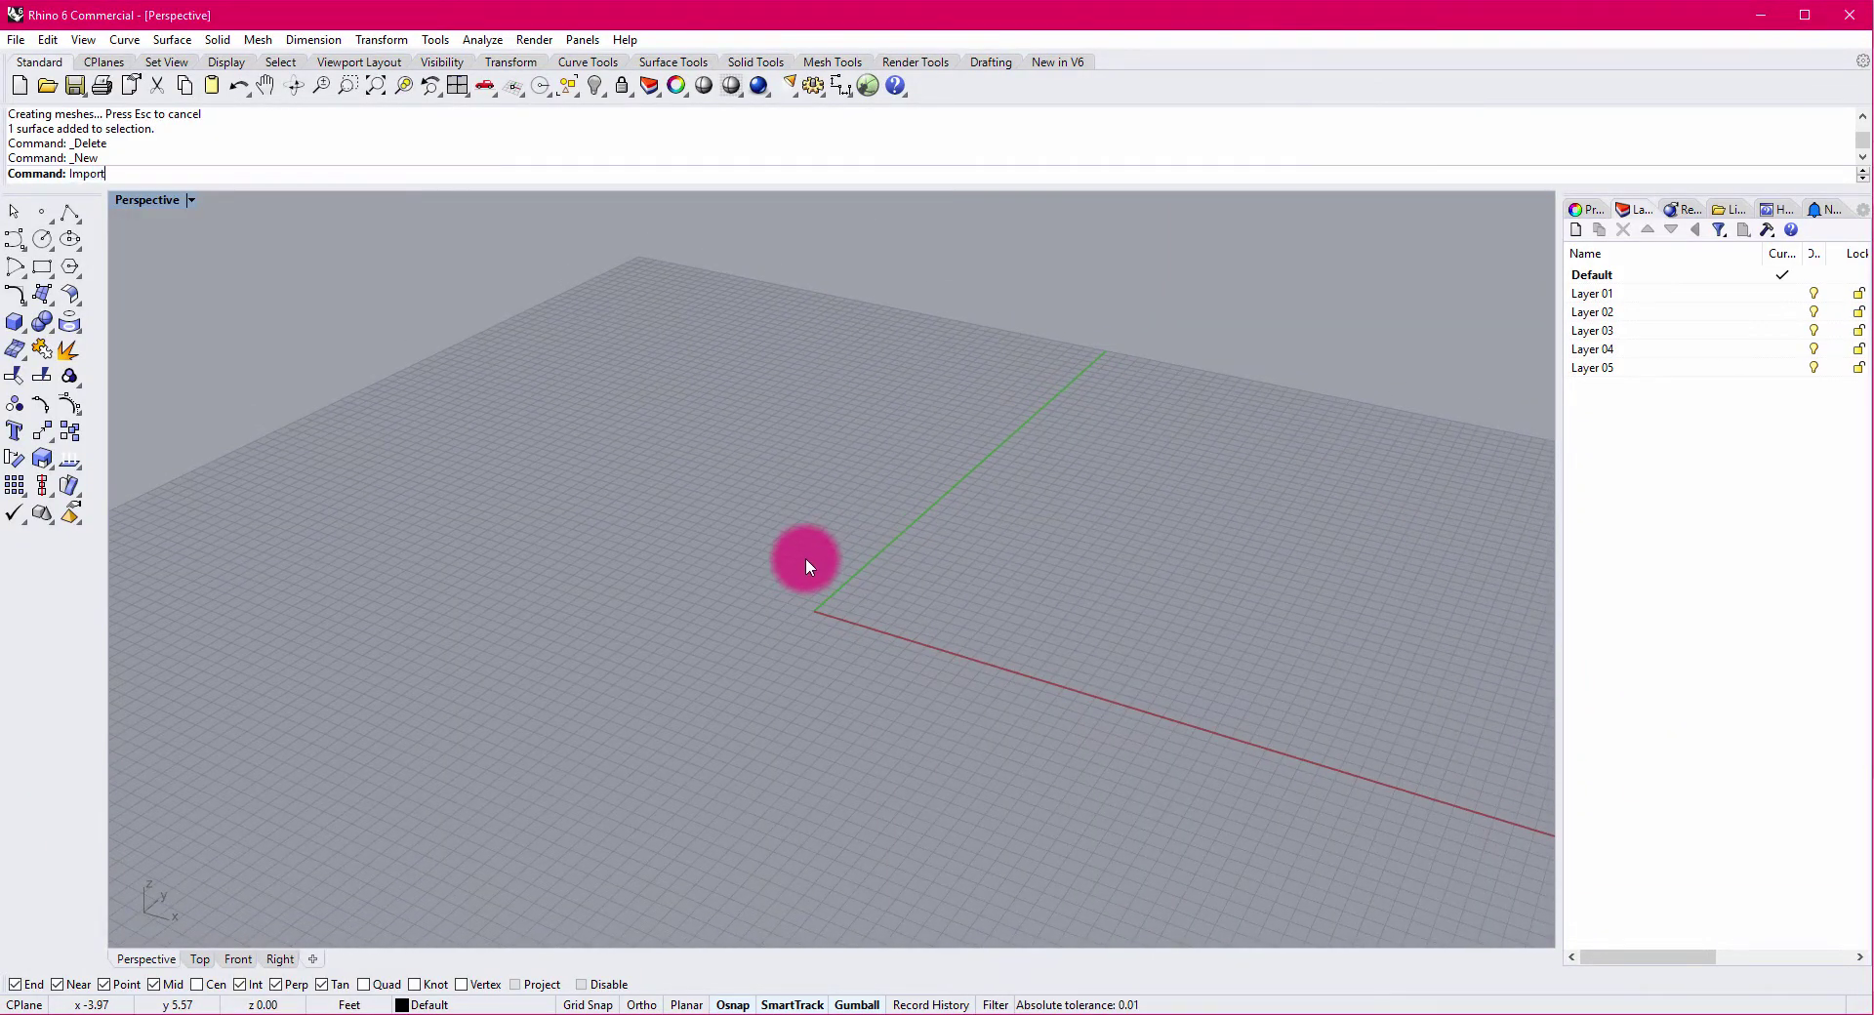
{"action": "key", "text": "Return"}
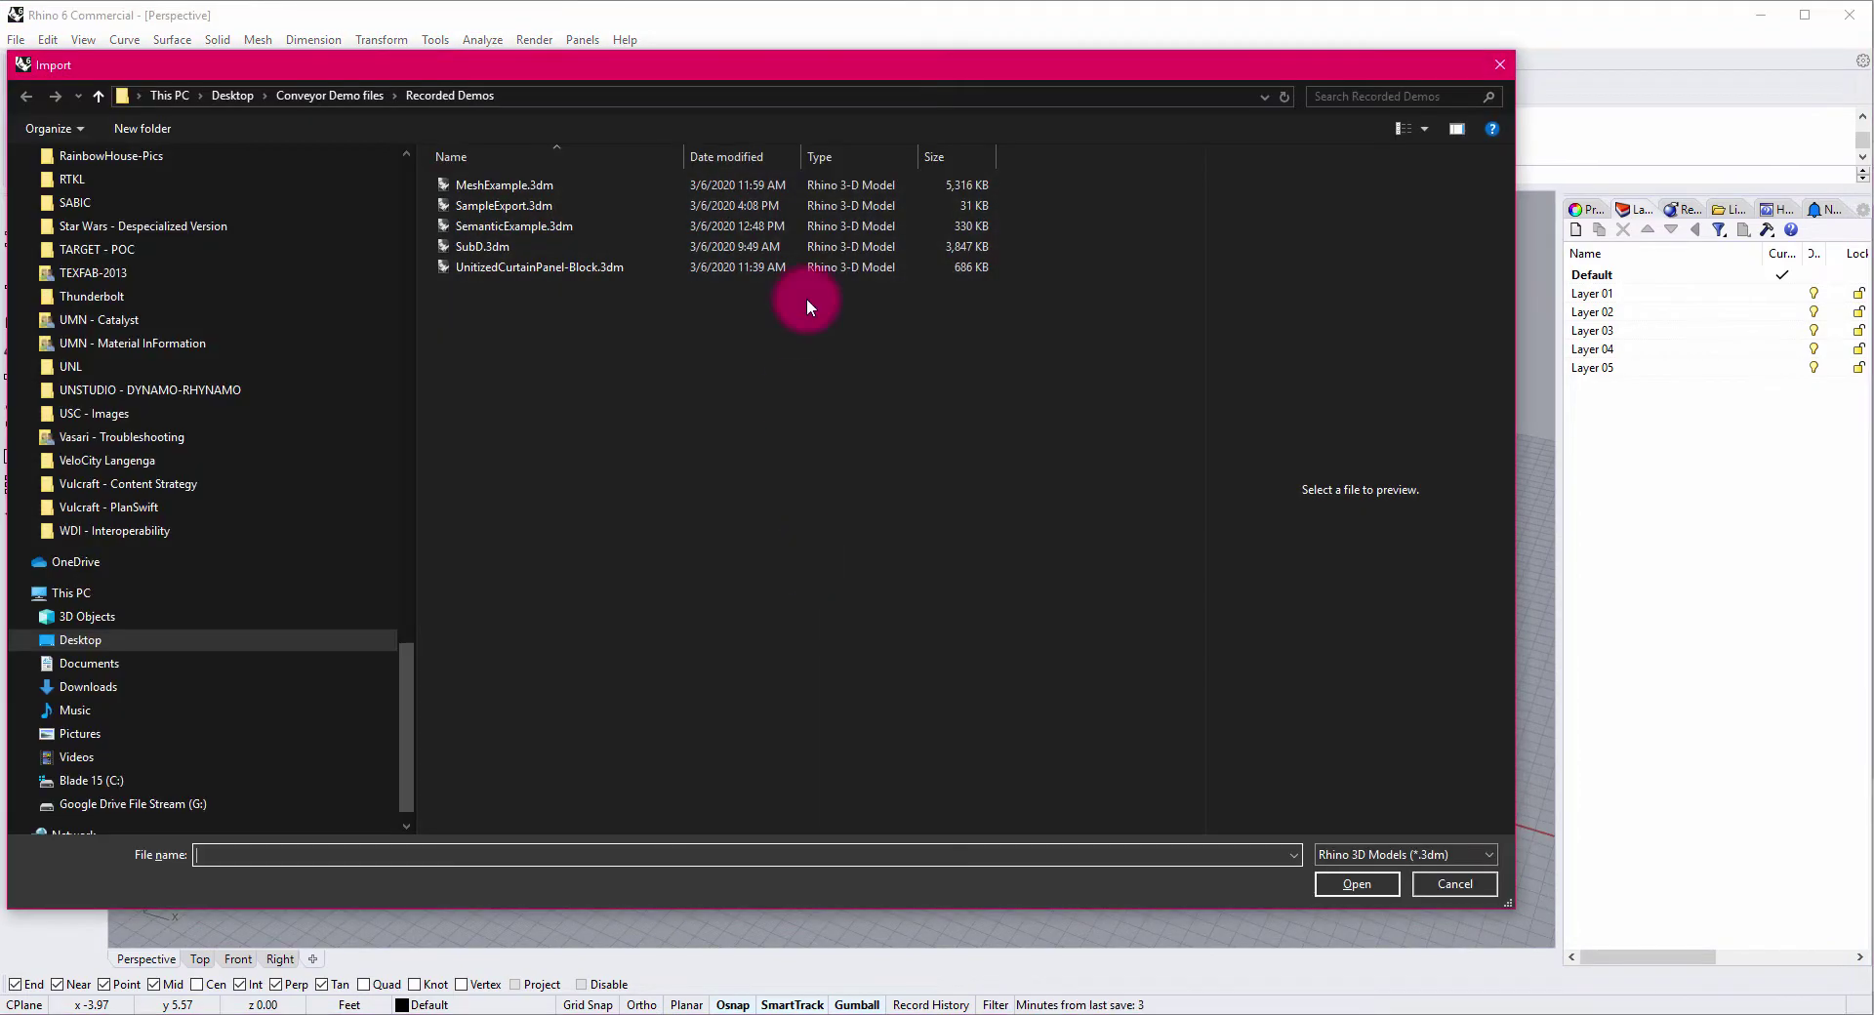
{"action": "left_click", "coordinate": [517, 207]}
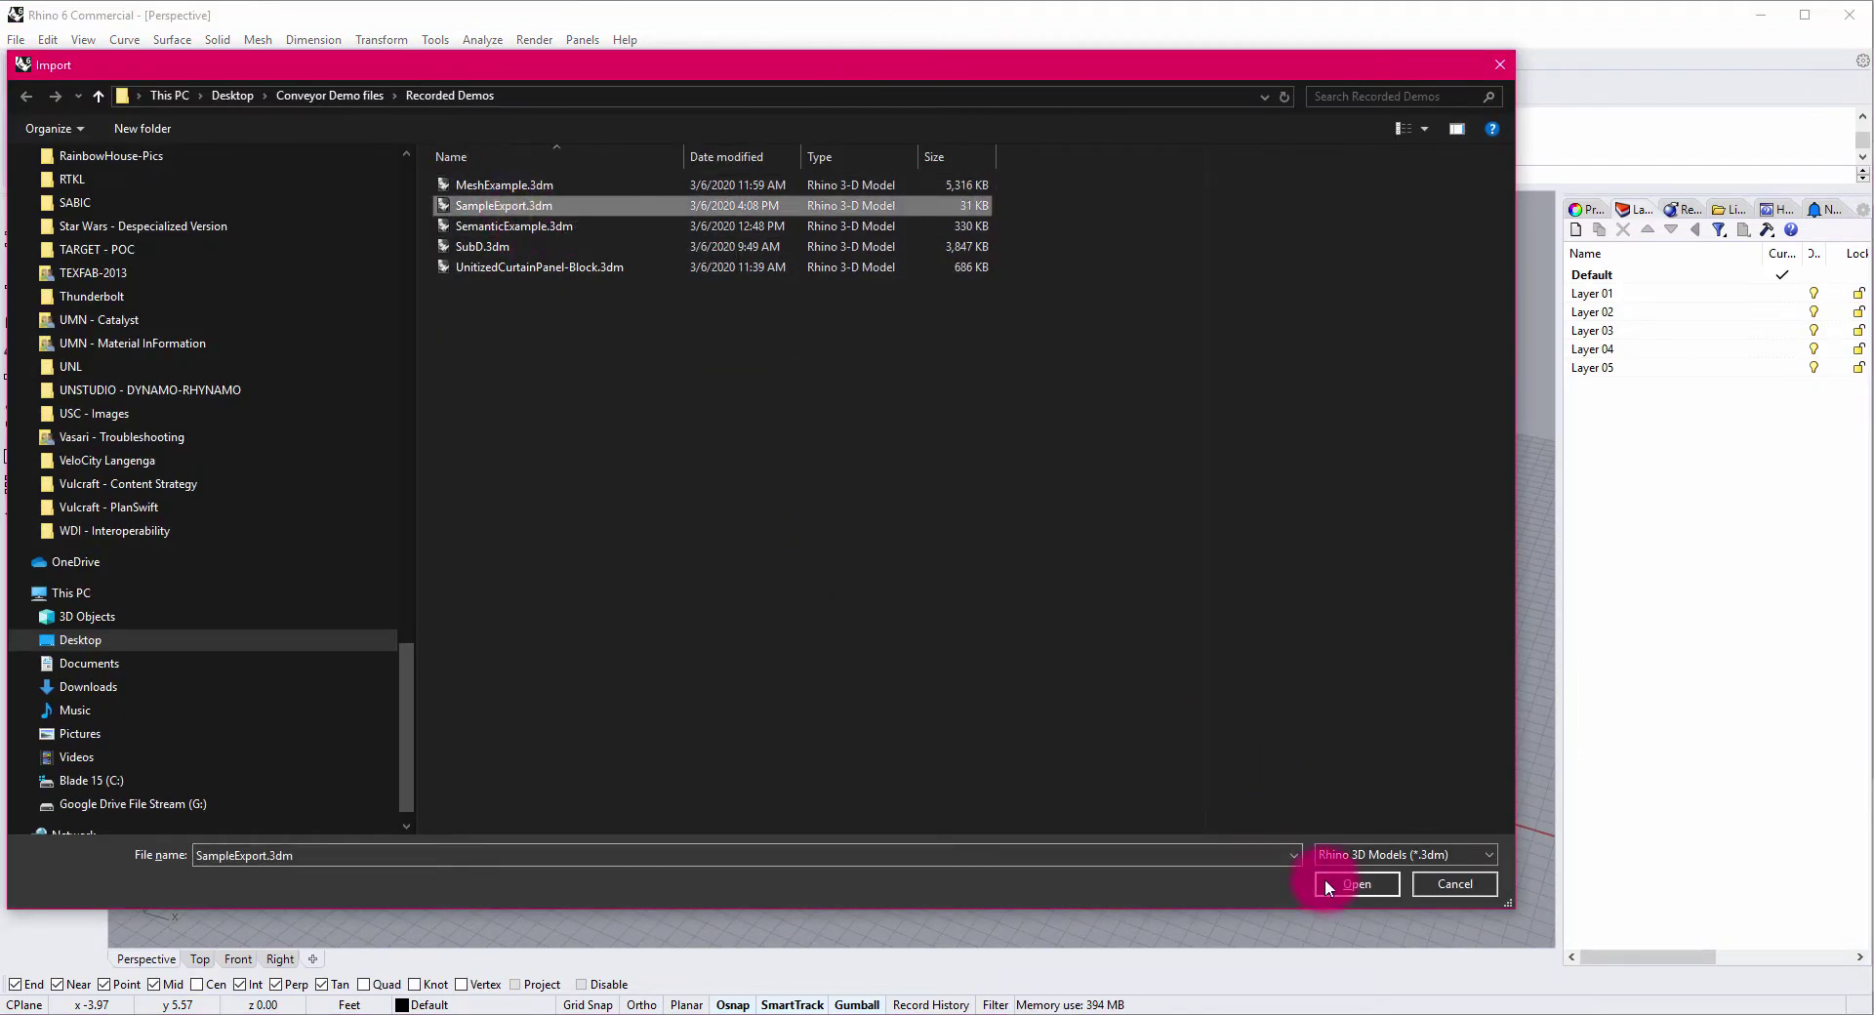
{"action": "left_click", "coordinate": [1356, 885]}
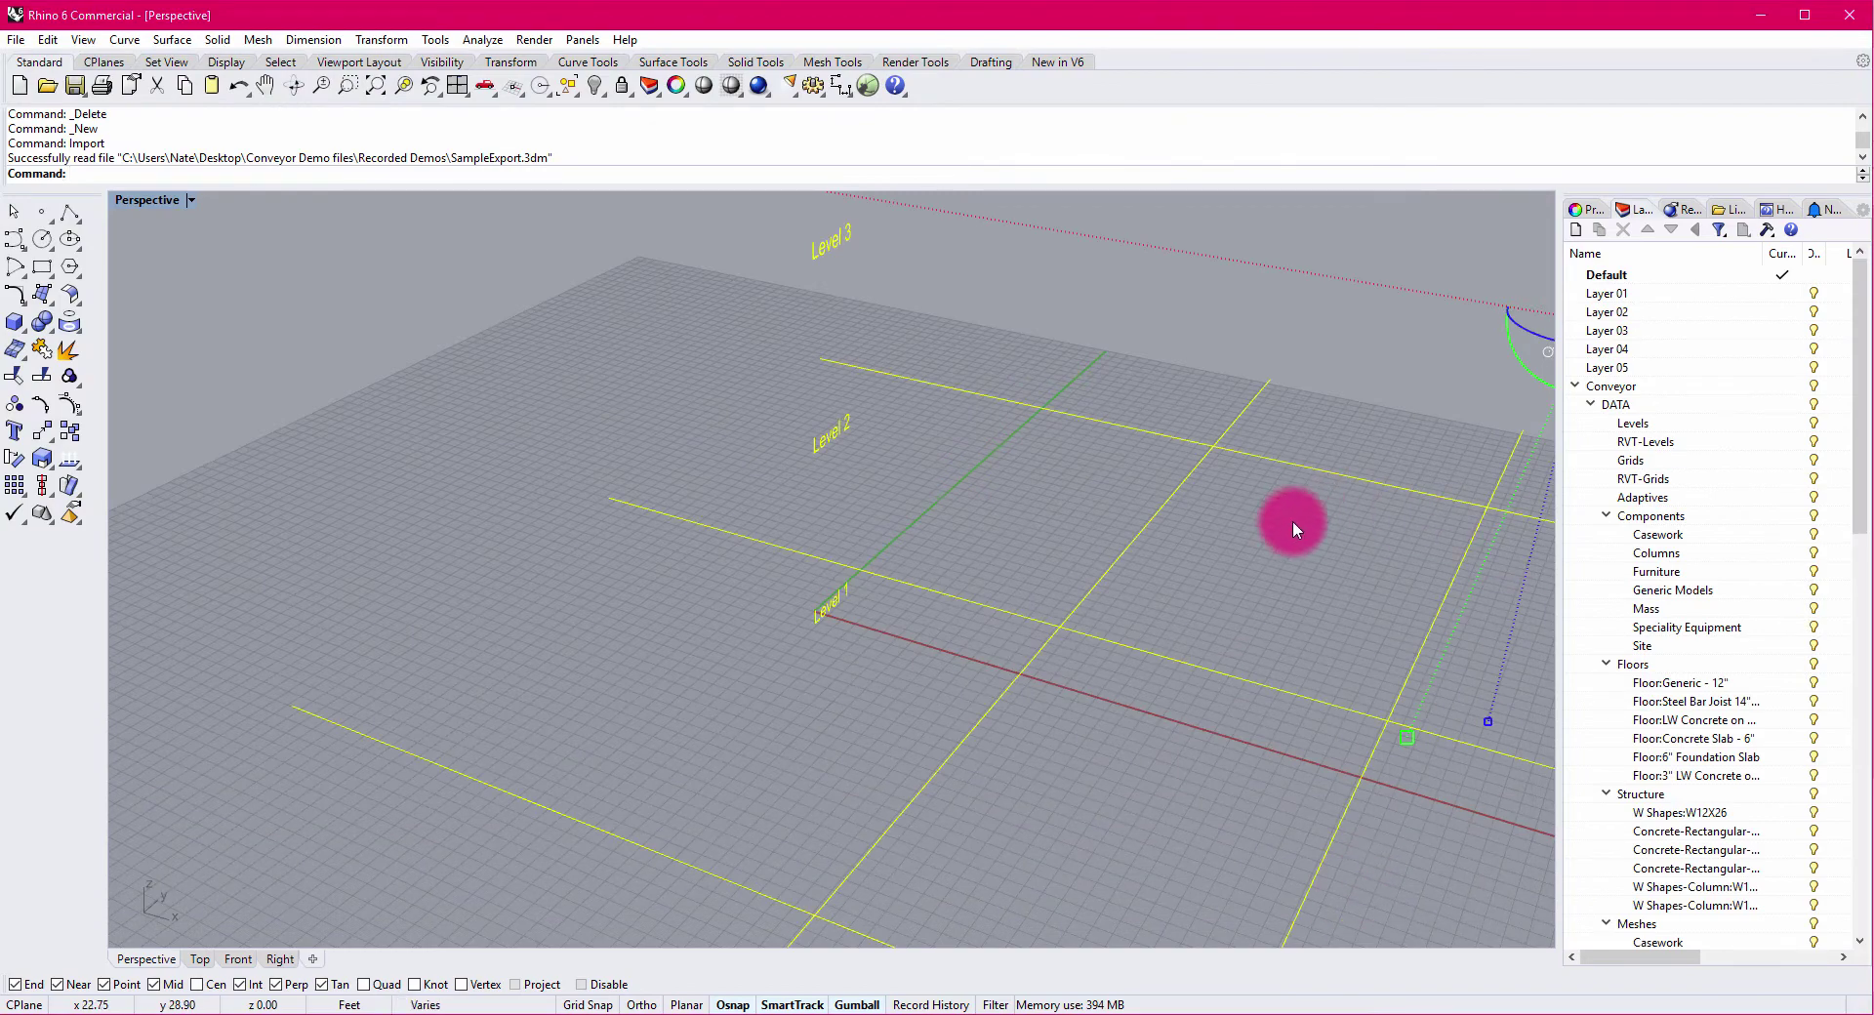
Examine the imported level labels and grid lines in the Perspective view.
{"action": "scroll", "coordinate": [954, 540], "scroll_direction": "down", "scroll_amount": 3}
{"action": "right_click_drag", "start_coordinate": [954, 539], "coordinate": [570, 432], "text": "shift"}
{"action": "left_click_drag", "start_coordinate": [482, 243], "coordinate": [603, 625]}
{"action": "left_click_drag", "start_coordinate": [1198, 750], "coordinate": [605, 546]}
{"action": "left_click", "coordinate": [1111, 357]}
{"action": "right_click_drag", "start_coordinate": [1201, 469], "coordinate": [1285, 531]}
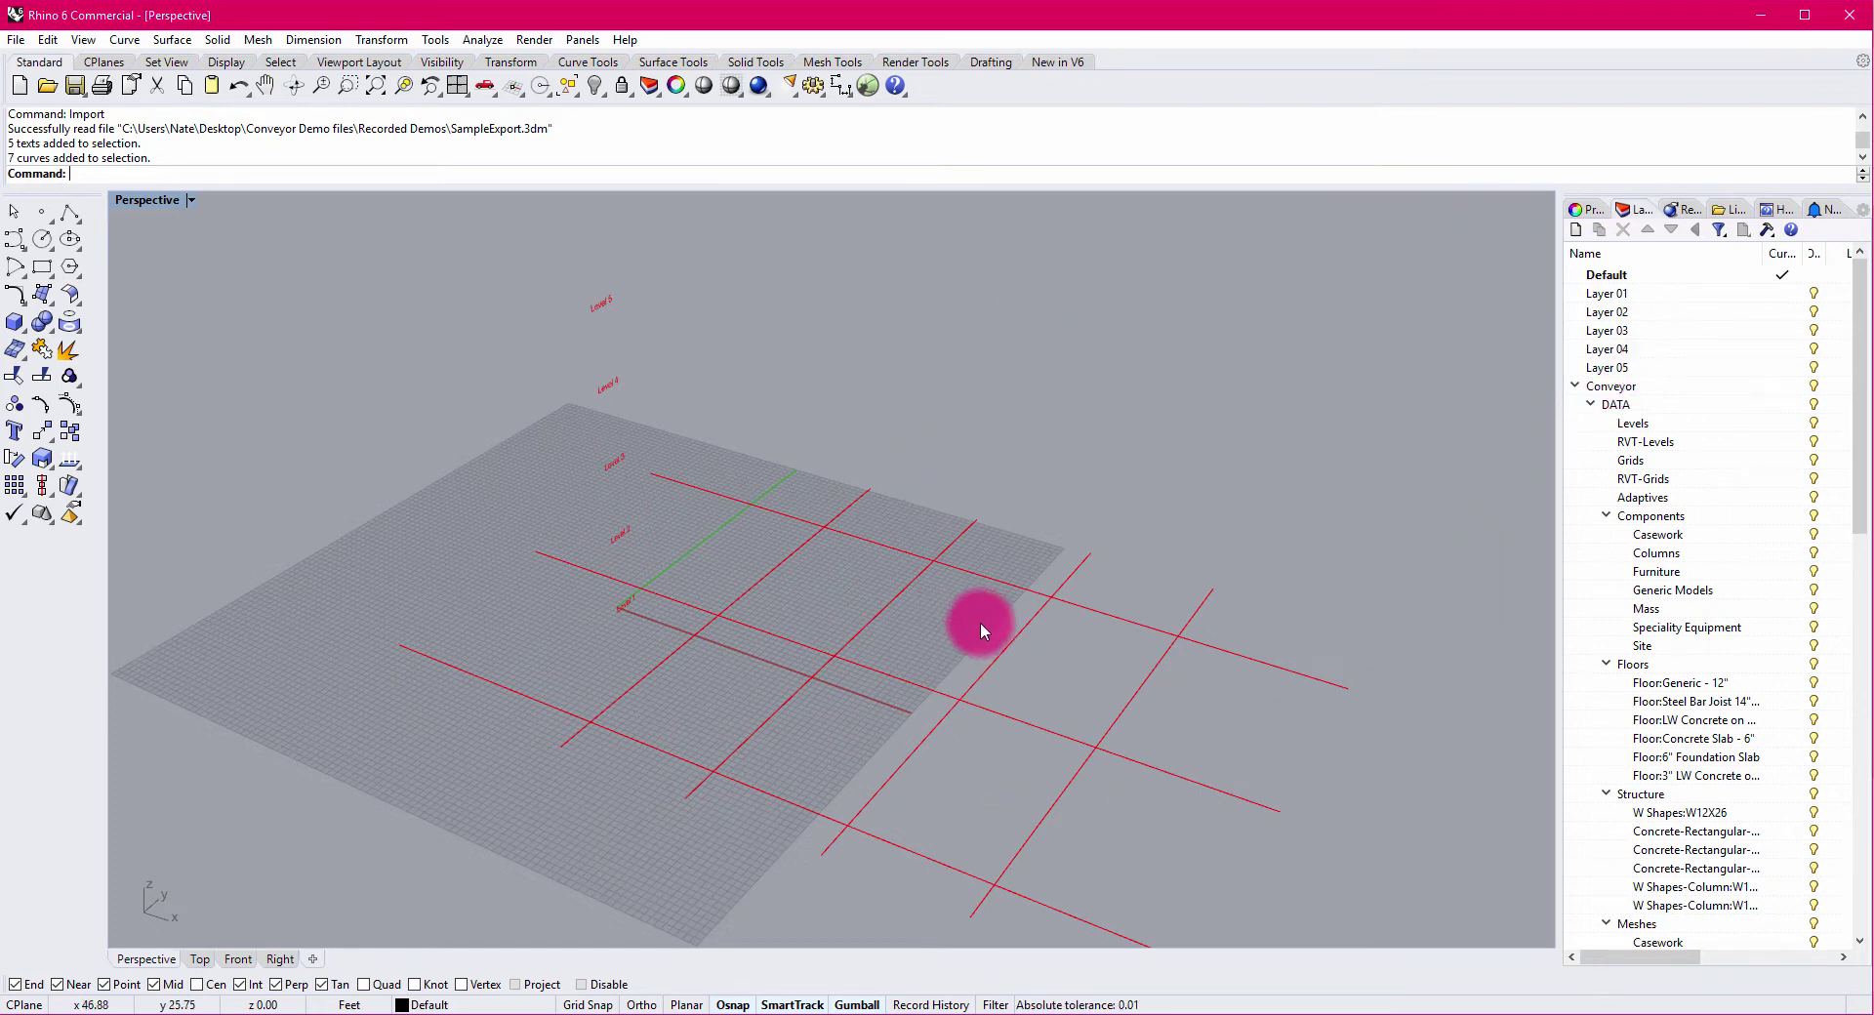
{"action": "right_click_drag", "start_coordinate": [980, 622], "coordinate": [916, 615], "text": "shift"}
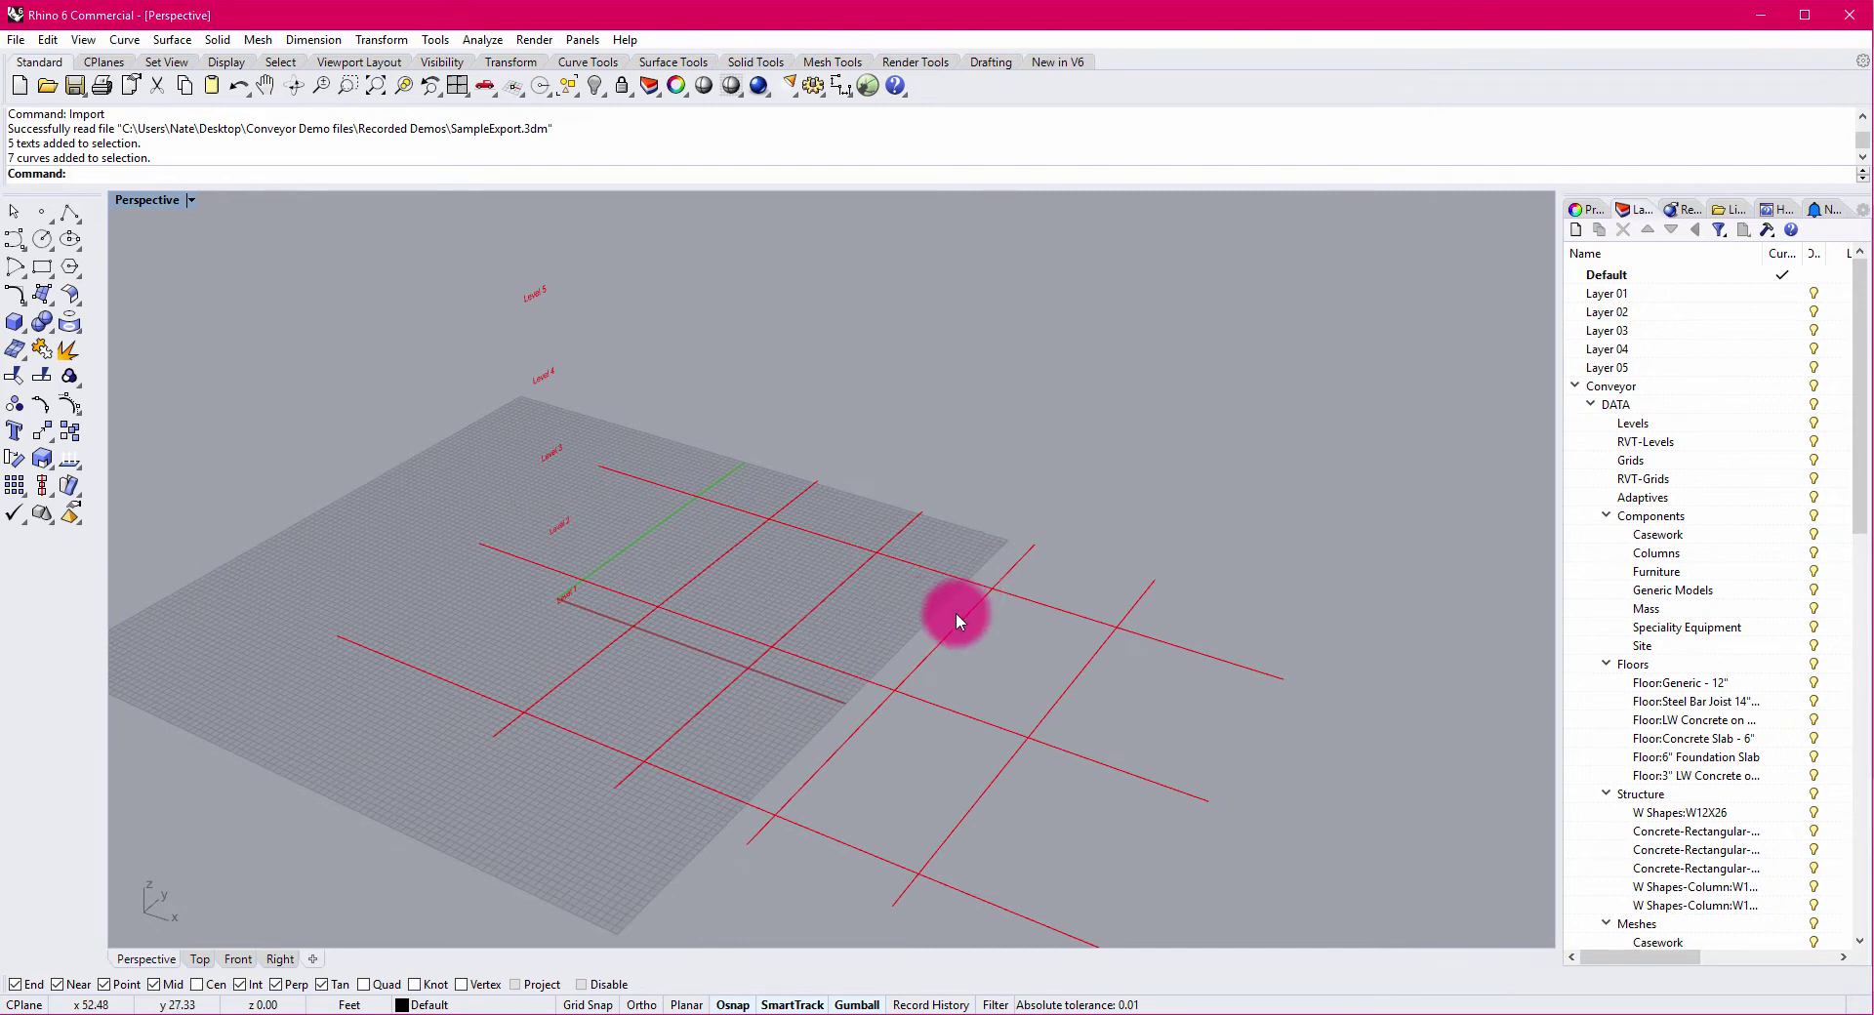
{"action": "mouse_move", "coordinate": [975, 585]}
{"action": "right_mouse_down"}
{"action": "mouse_move", "coordinate": [975, 628]}
{"action": "mouse_move", "coordinate": [950, 599]}
{"action": "mouse_move", "coordinate": [858, 611]}
{"action": "mouse_move", "coordinate": [1029, 566]}
{"action": "mouse_move", "coordinate": [1008, 582]}
{"action": "right_mouse_up"}
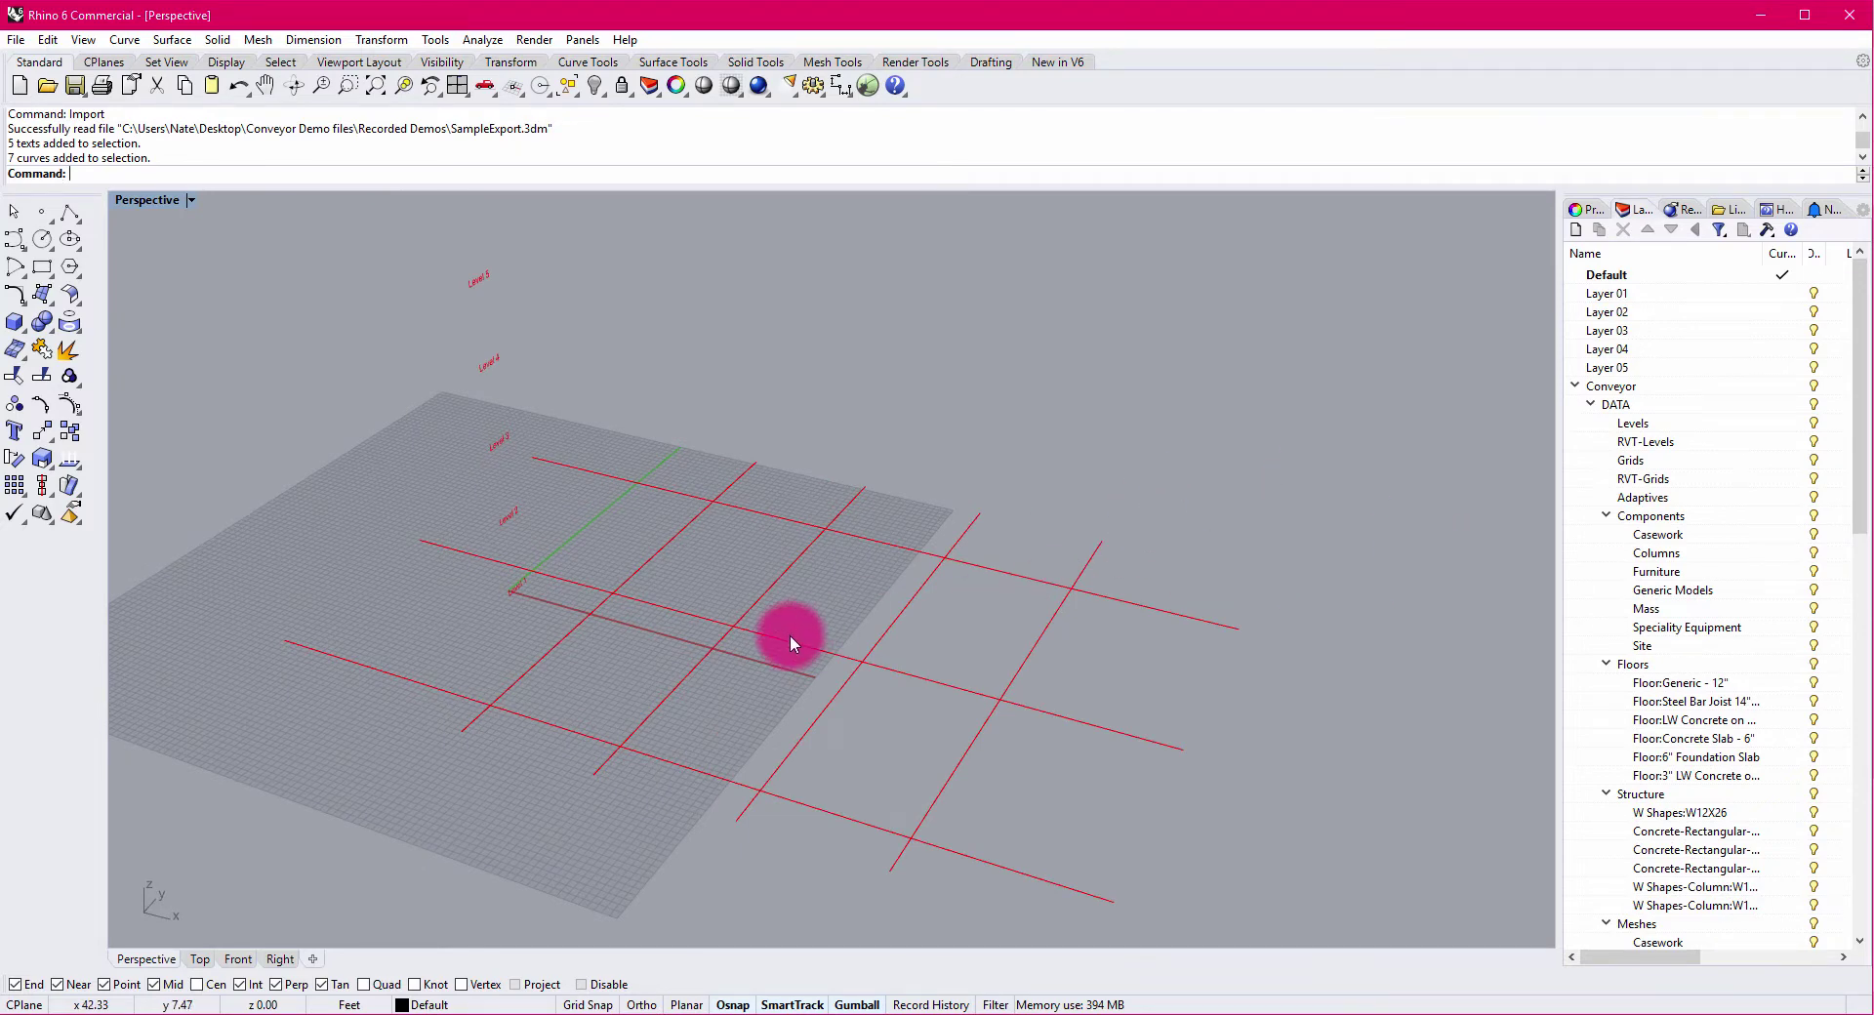
{"action": "right_click_drag", "start_coordinate": [787, 636], "coordinate": [850, 617], "text": "shift"}
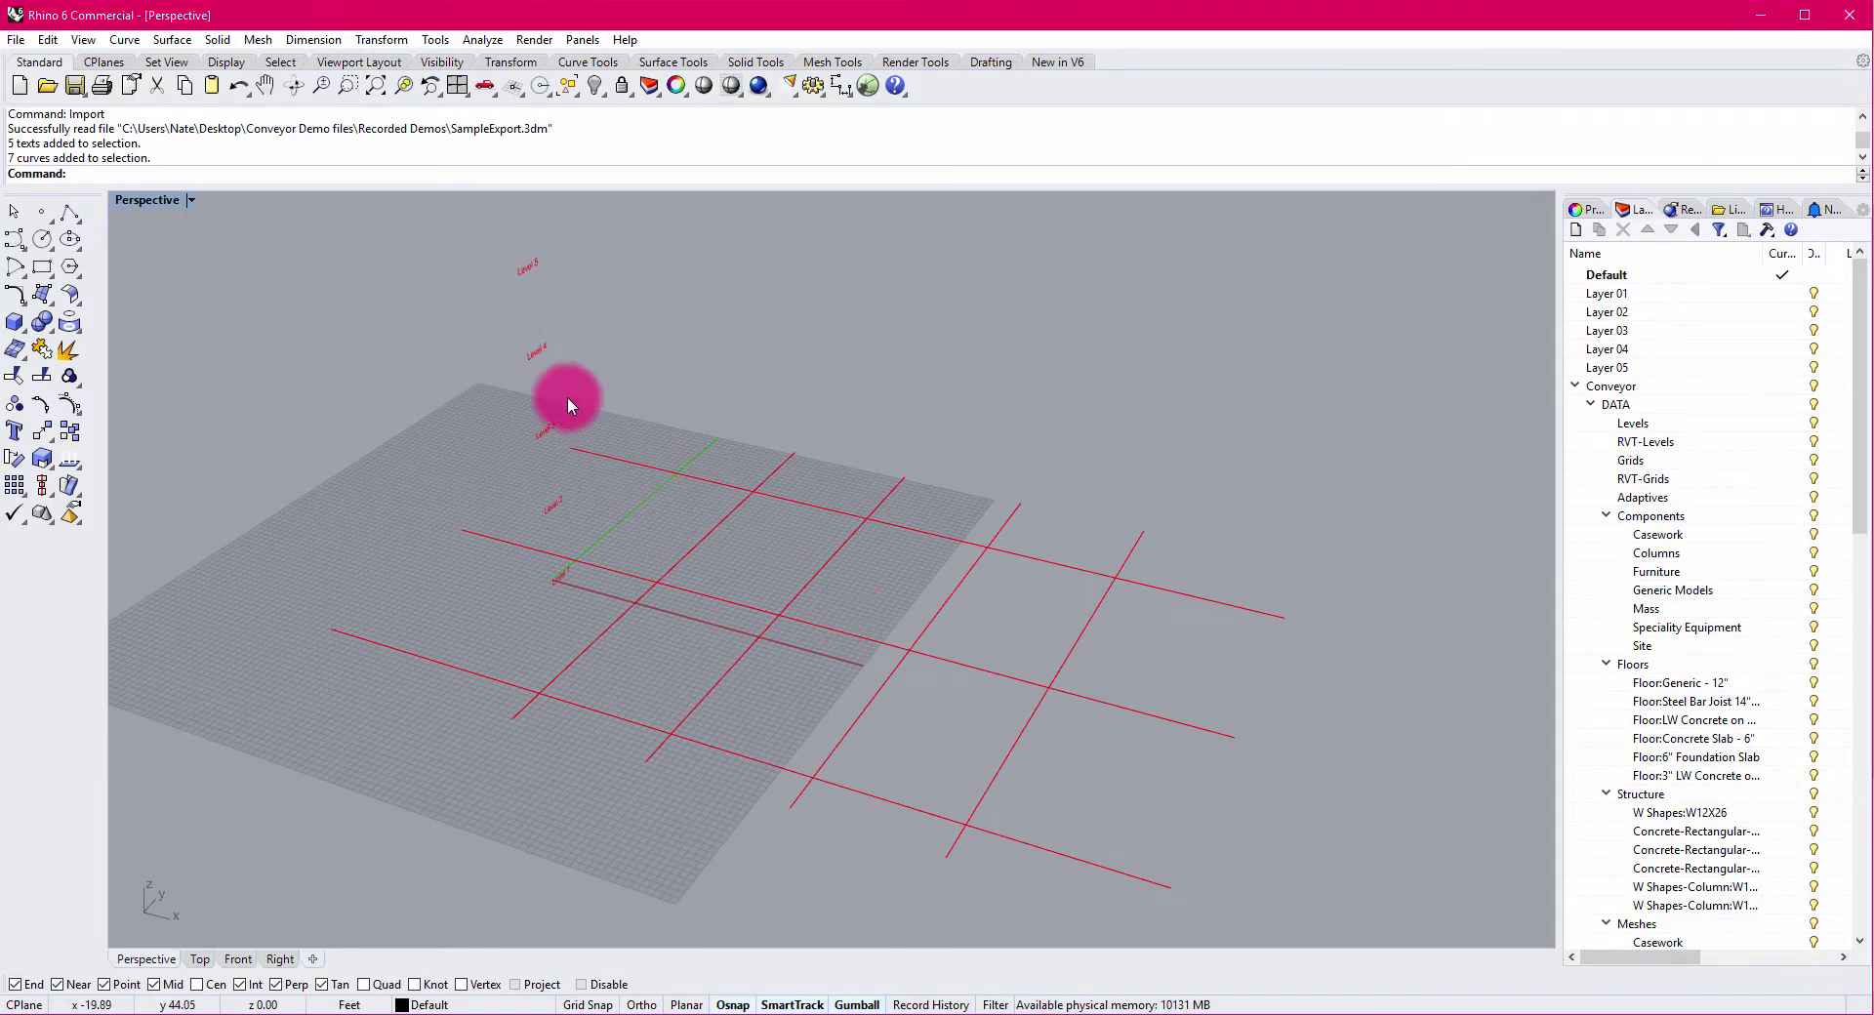
Draw a closed, degree 3 freeform curve around the imported grid as the outer floor outline.
{"action": "left_click", "coordinate": [13, 244]}
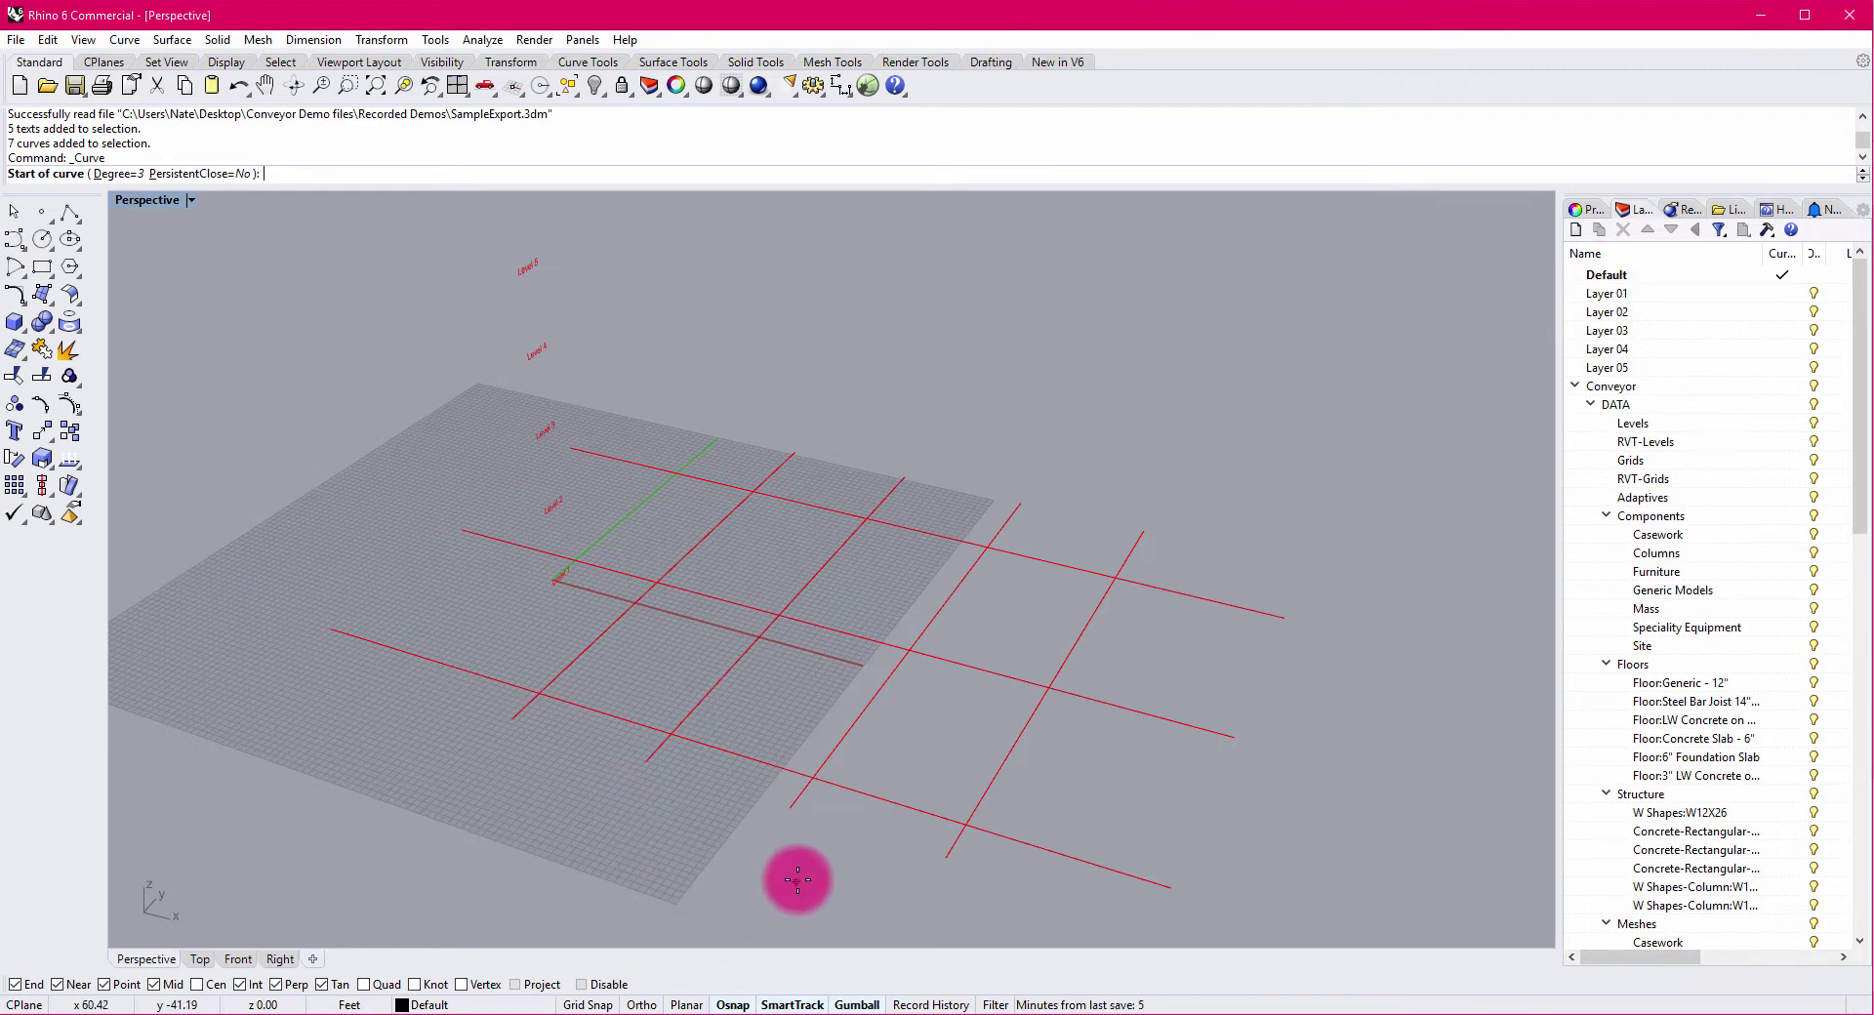
{"action": "left_click", "coordinate": [772, 905]}
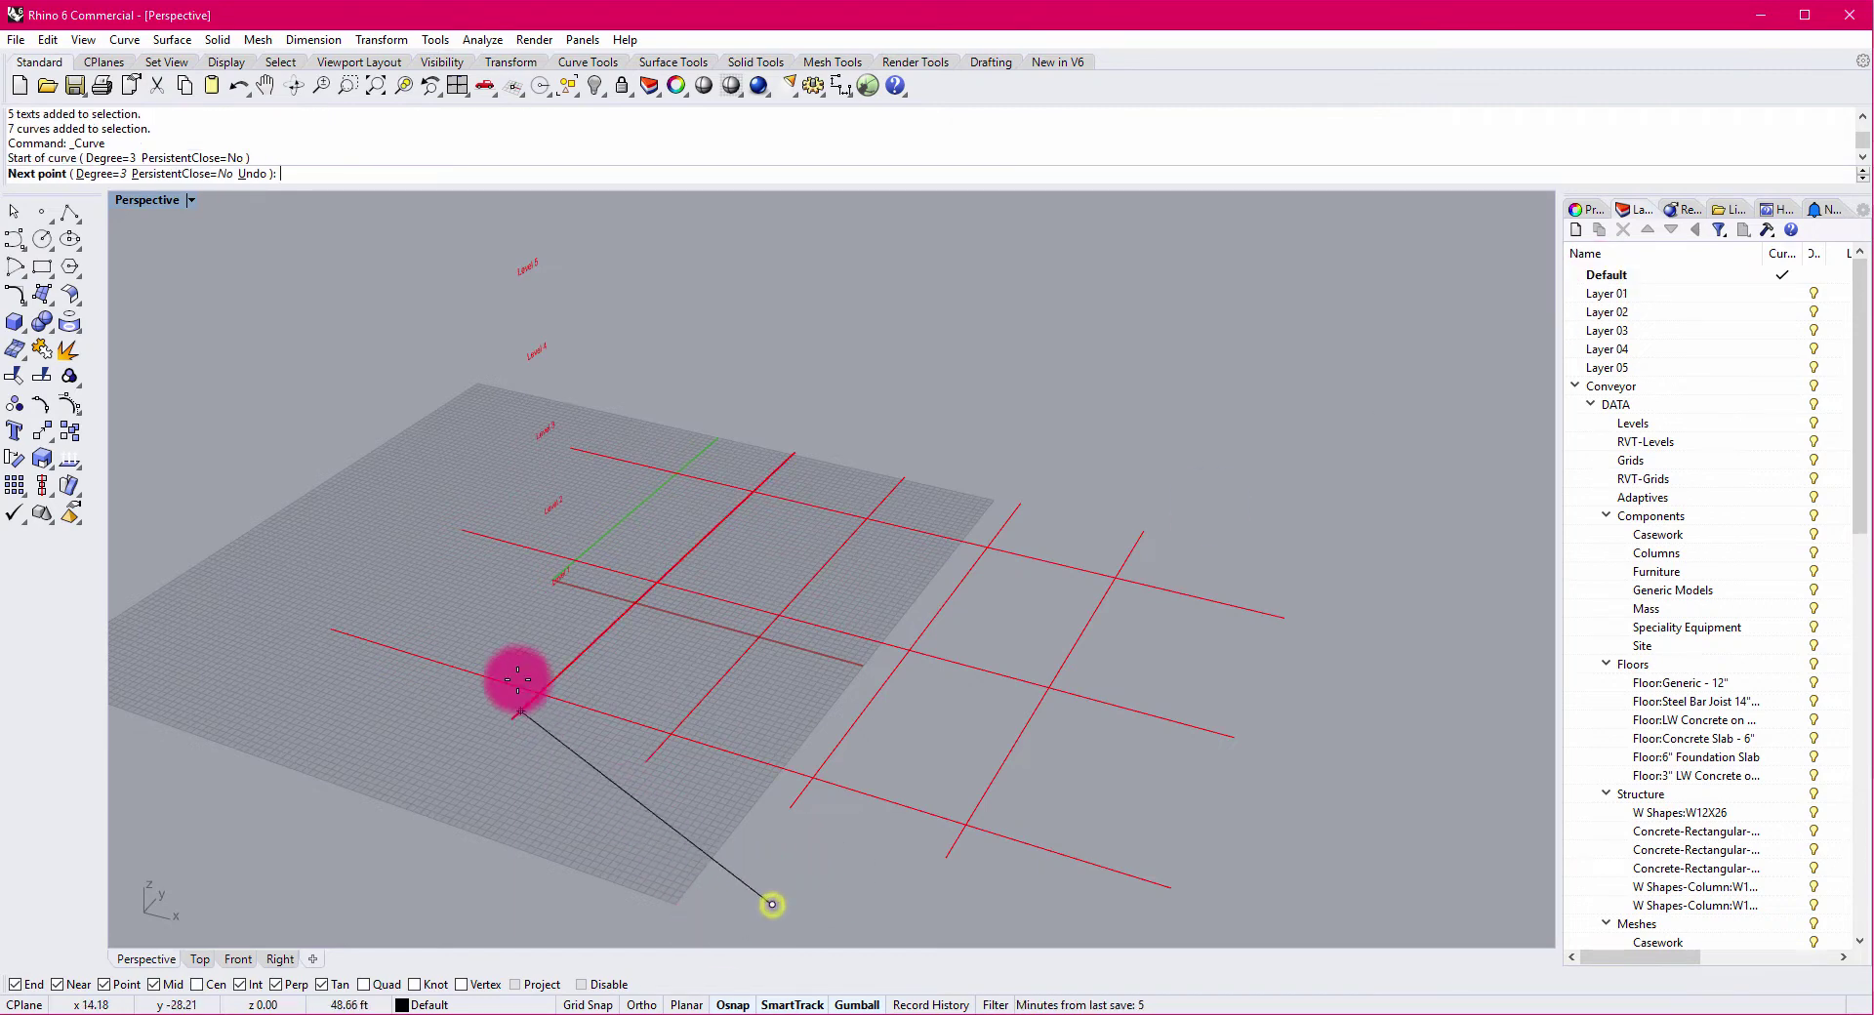
{"action": "left_click", "coordinate": [511, 594]}
{"action": "left_click", "coordinate": [518, 485]}
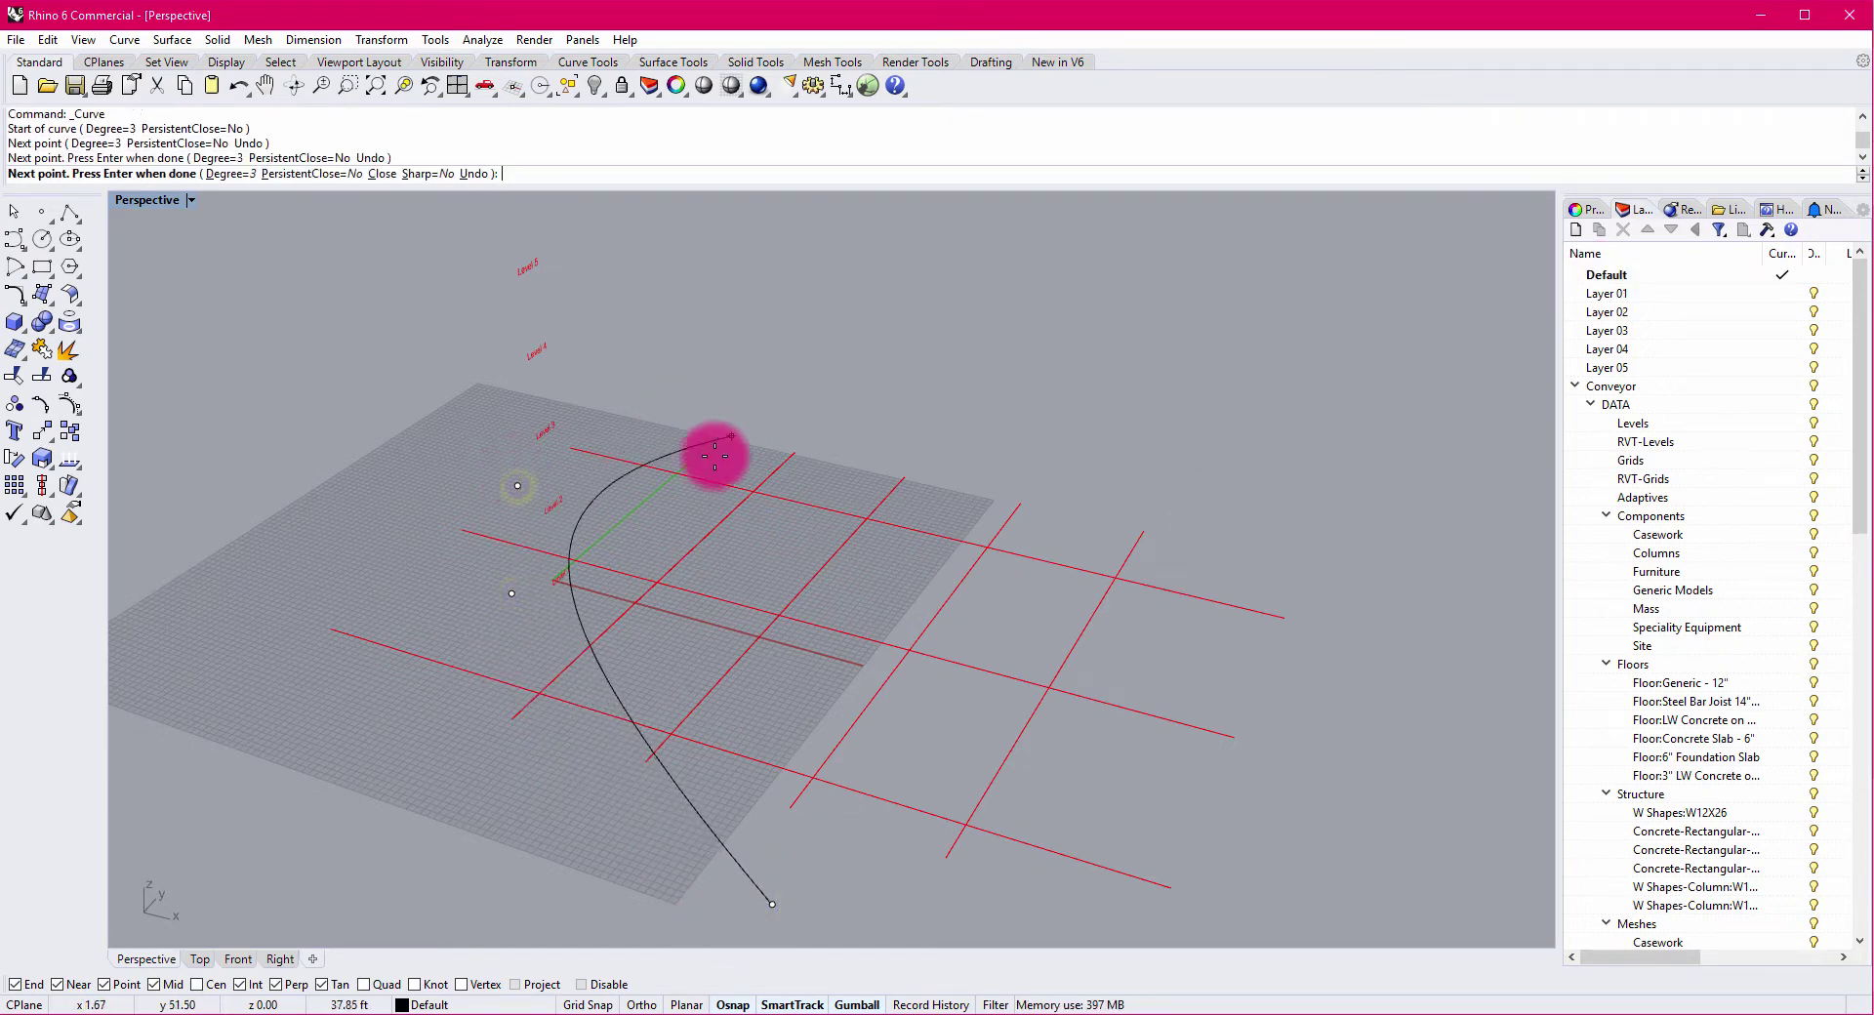
{"action": "left_click", "coordinate": [684, 444]}
{"action": "left_click", "coordinate": [1058, 430]}
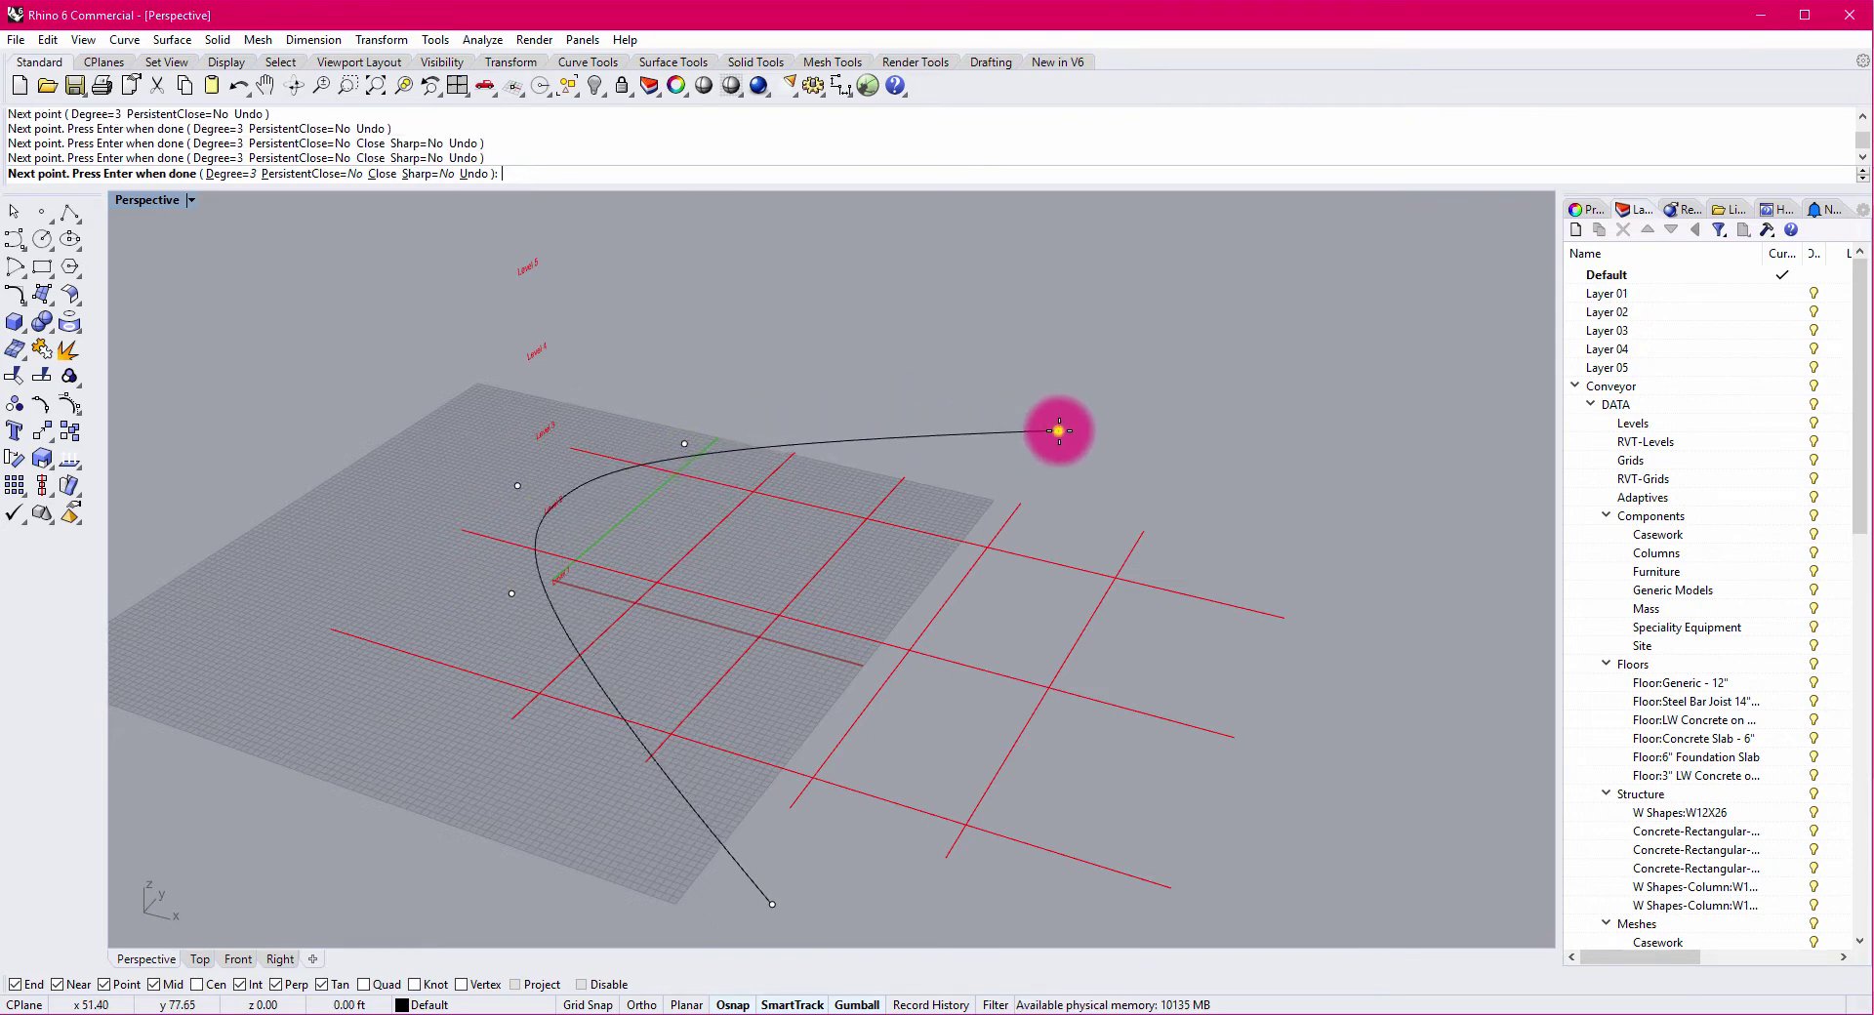
{"action": "left_click", "coordinate": [1189, 472]}
{"action": "left_click", "coordinate": [1253, 545]}
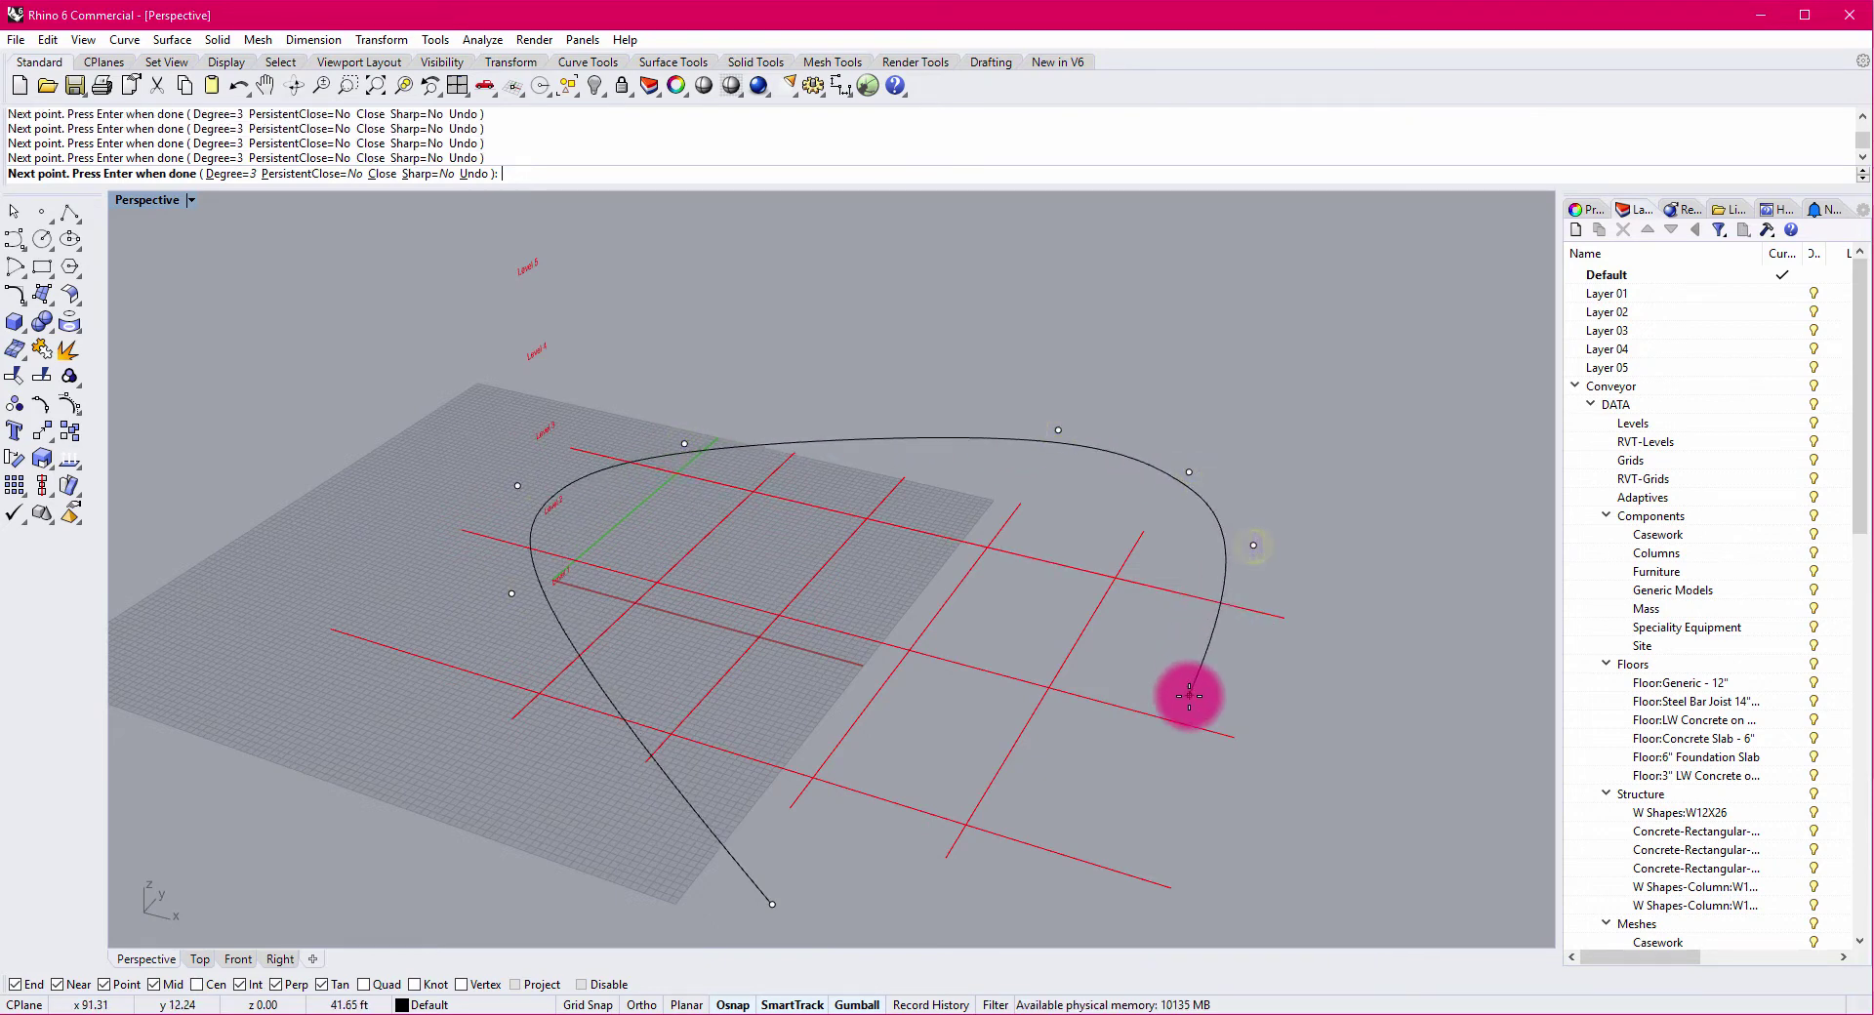
{"action": "left_click", "coordinate": [778, 907]}
Draw a smaller closed, degree 3 freeform curve inside the outer outline as the floor opening.
{"action": "right_click_drag", "start_coordinate": [785, 913], "coordinate": [940, 686]}
{"action": "key", "text": "Return"}
{"action": "left_click", "coordinate": [883, 585]}
{"action": "left_click", "coordinate": [948, 466]}
{"action": "left_click", "coordinate": [1086, 505]}
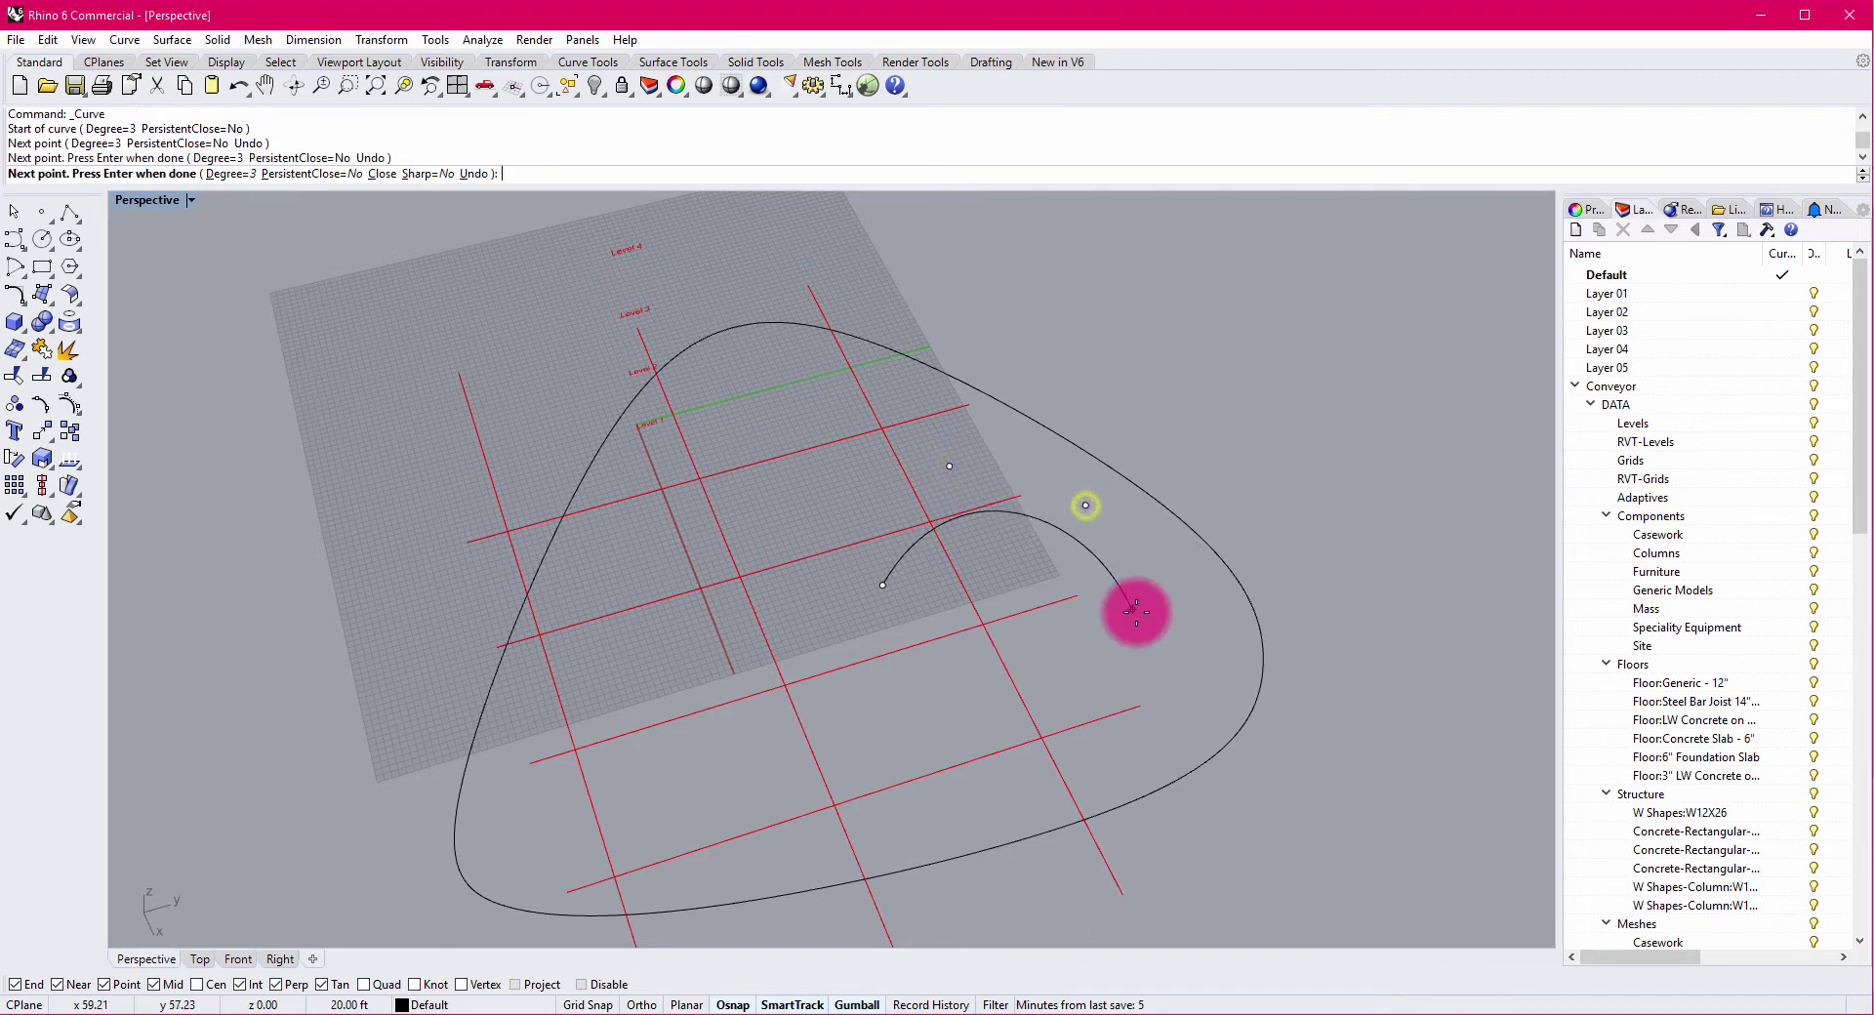
{"action": "left_click", "coordinate": [1141, 615]}
{"action": "left_click", "coordinate": [1093, 683]}
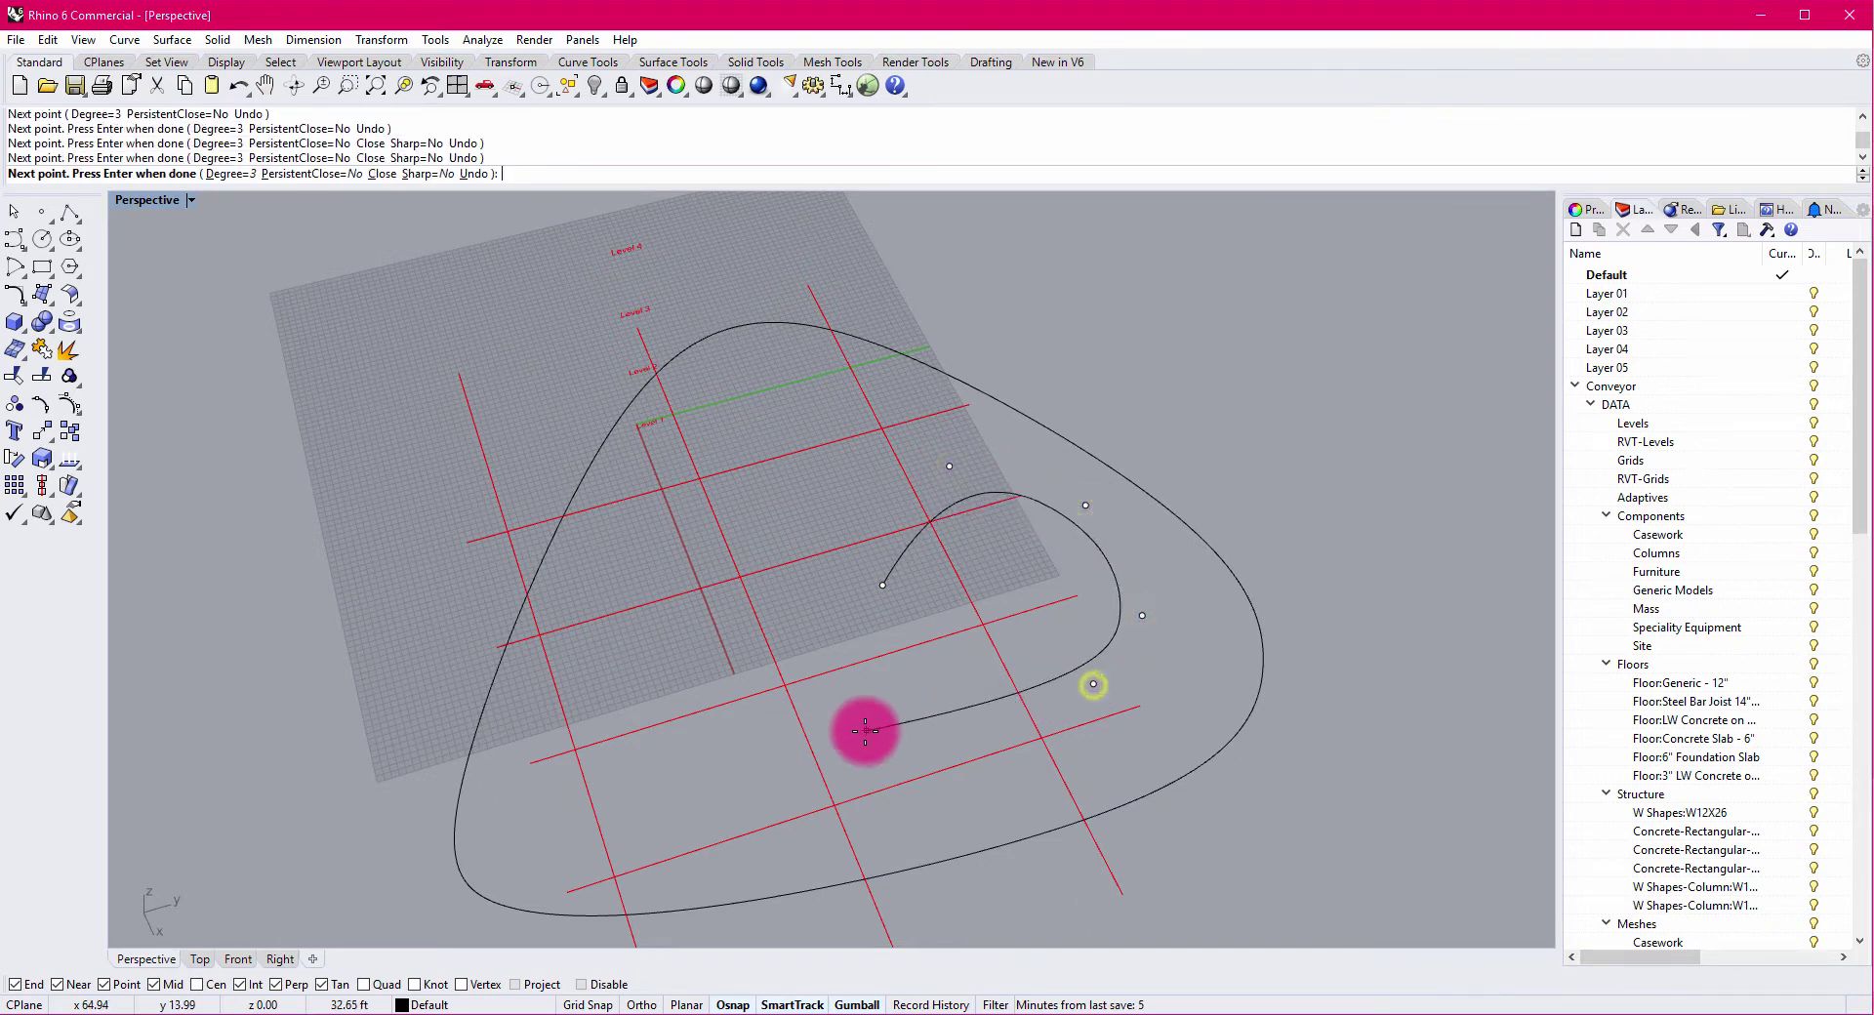
{"action": "left_click", "coordinate": [866, 727]}
{"action": "left_click", "coordinate": [883, 583]}
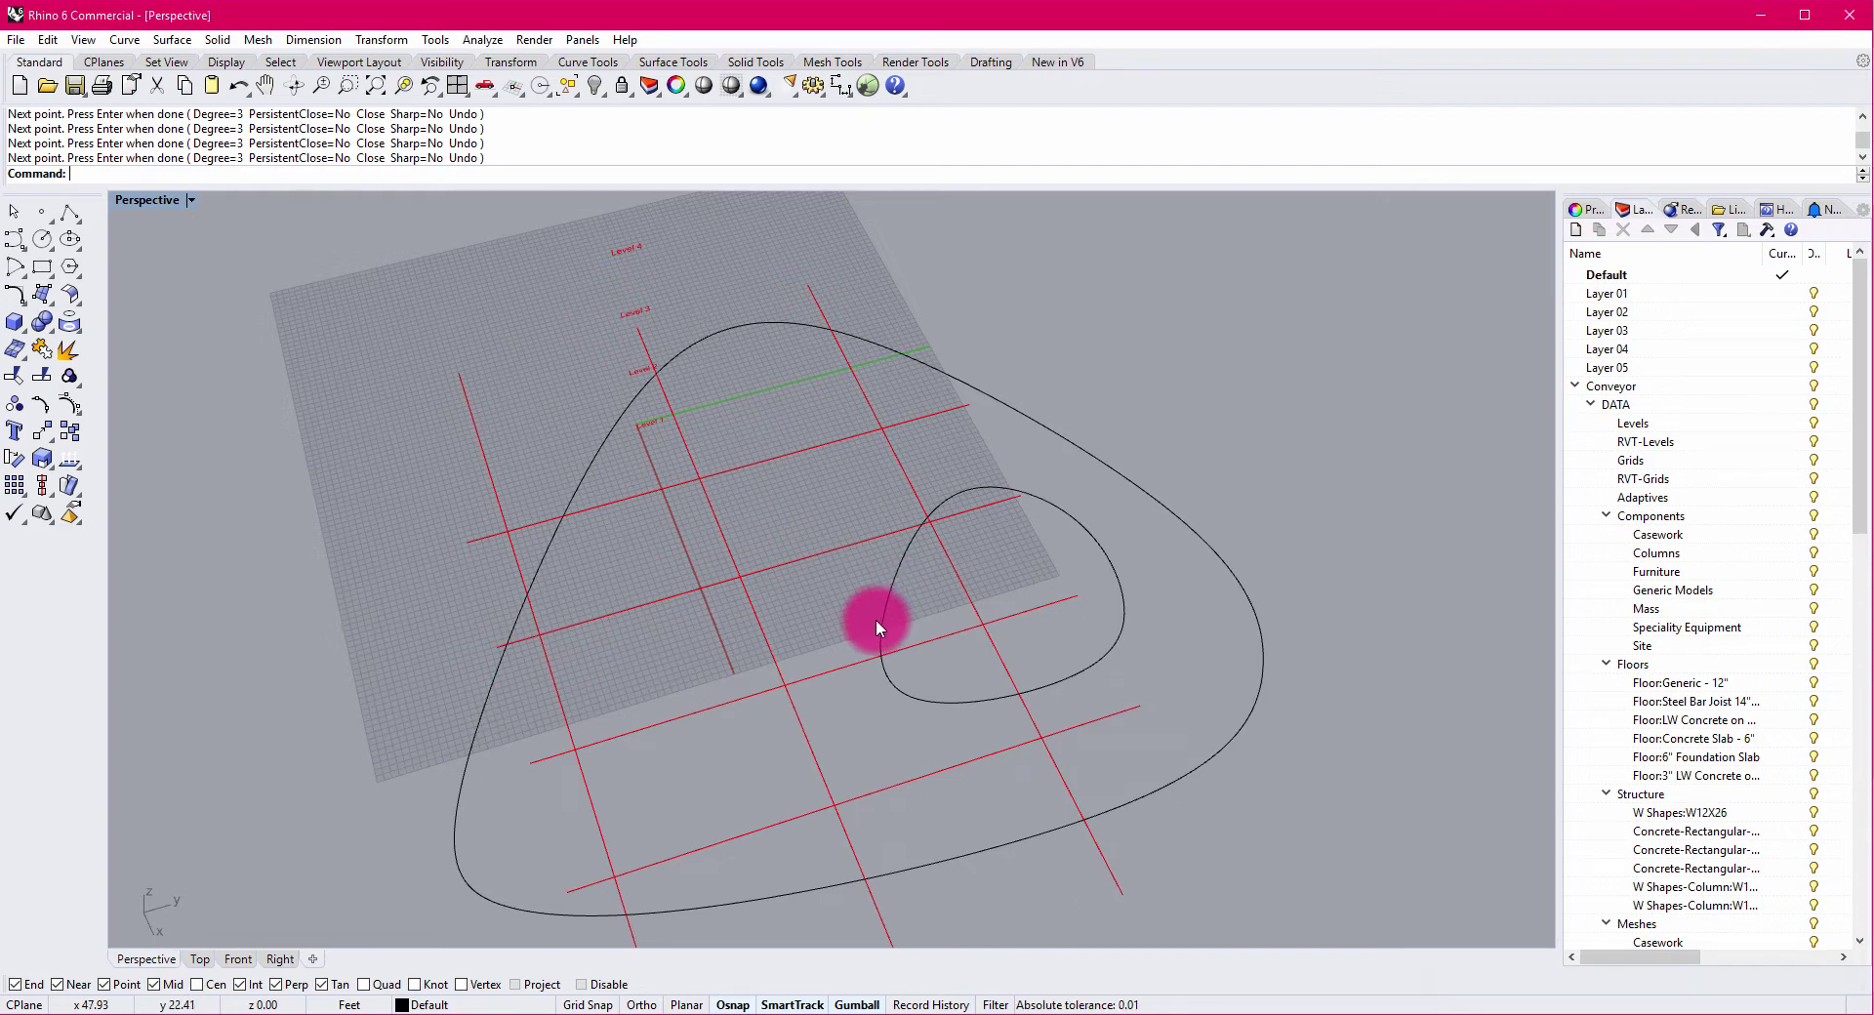
Create a planar surface with PlanarSrf from the outer outline and the inner opening curve.
{"action": "mouse_move", "coordinate": [876, 619]}
{"action": "right_mouse_down"}
{"action": "mouse_move", "coordinate": [862, 593]}
{"action": "mouse_move", "coordinate": [924, 542]}
{"action": "mouse_move", "coordinate": [983, 552]}
{"action": "mouse_move", "coordinate": [859, 577]}
{"action": "mouse_move", "coordinate": [912, 561]}
{"action": "mouse_move", "coordinate": [937, 599]}
{"action": "mouse_move", "coordinate": [946, 577]}
{"action": "mouse_move", "coordinate": [1010, 581]}
{"action": "mouse_move", "coordinate": [882, 617]}
{"action": "right_mouse_up"}
{"action": "left_click", "coordinate": [913, 596]}
{"action": "left_click", "coordinate": [1021, 427], "text": "shift"}
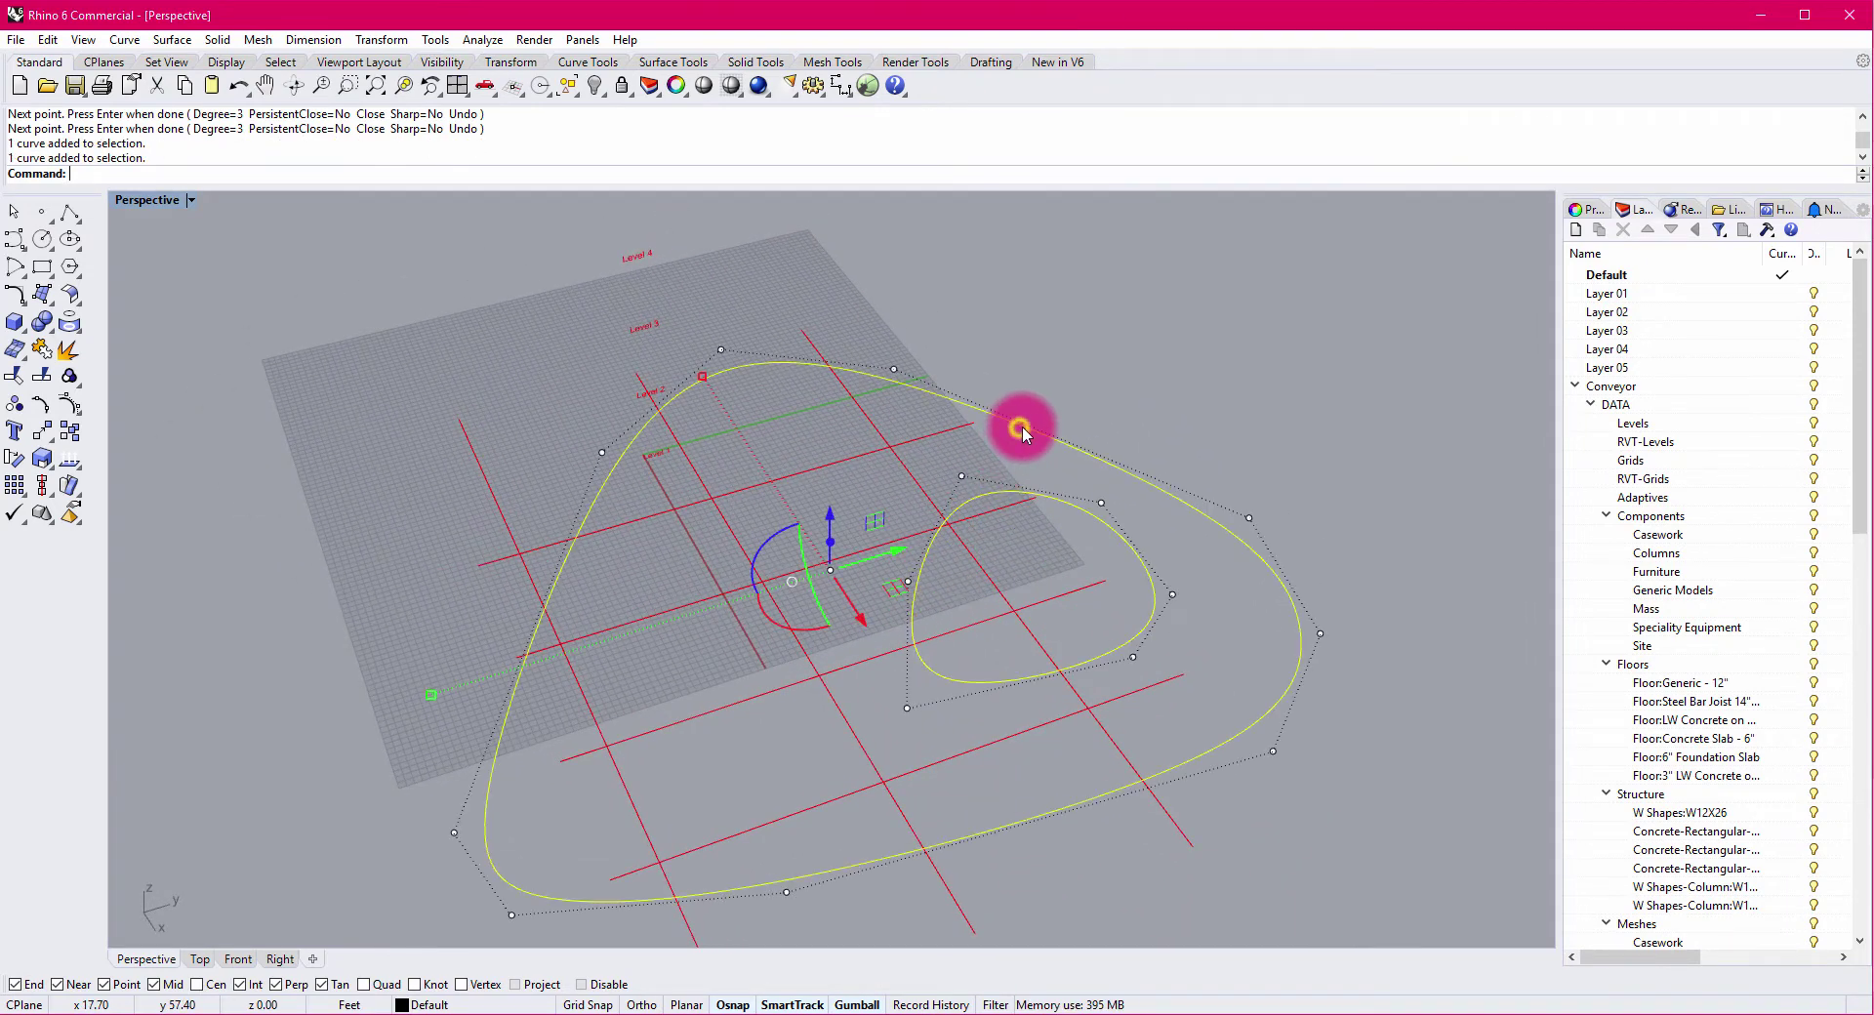
{"action": "type", "text": "Srf"}
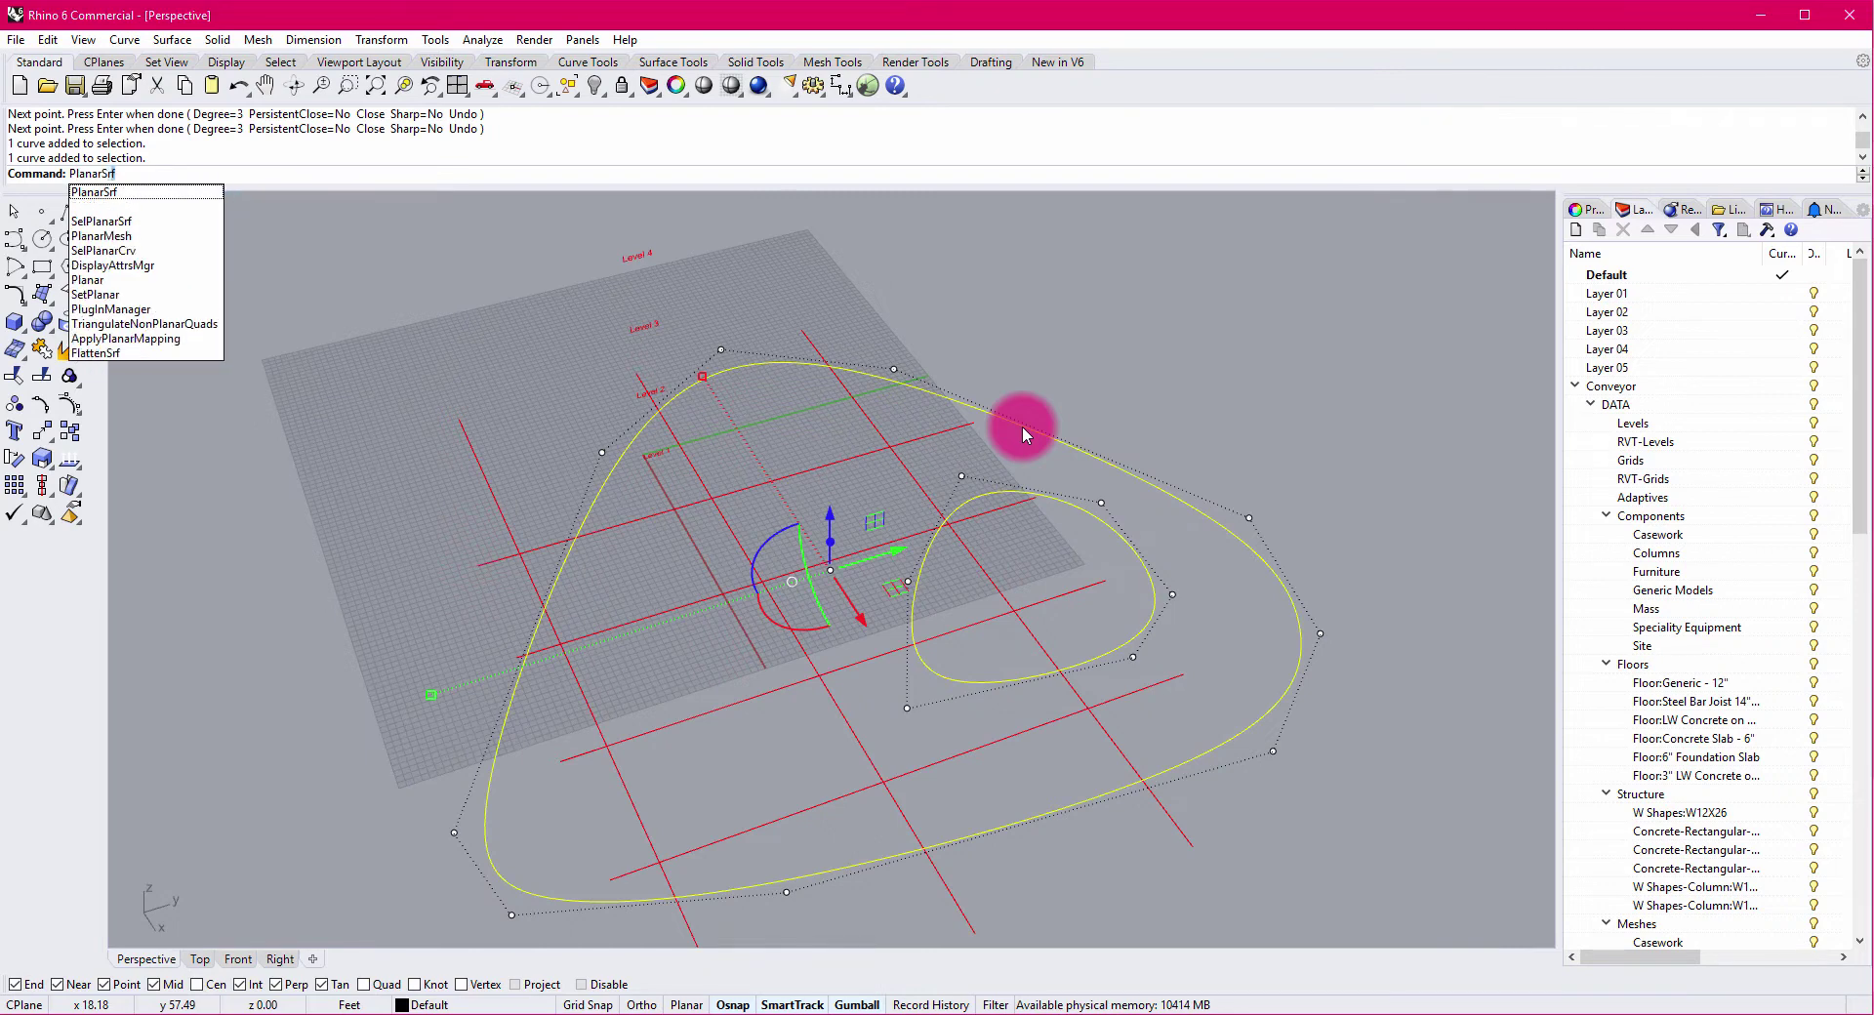
{"action": "key", "text": "Return"}
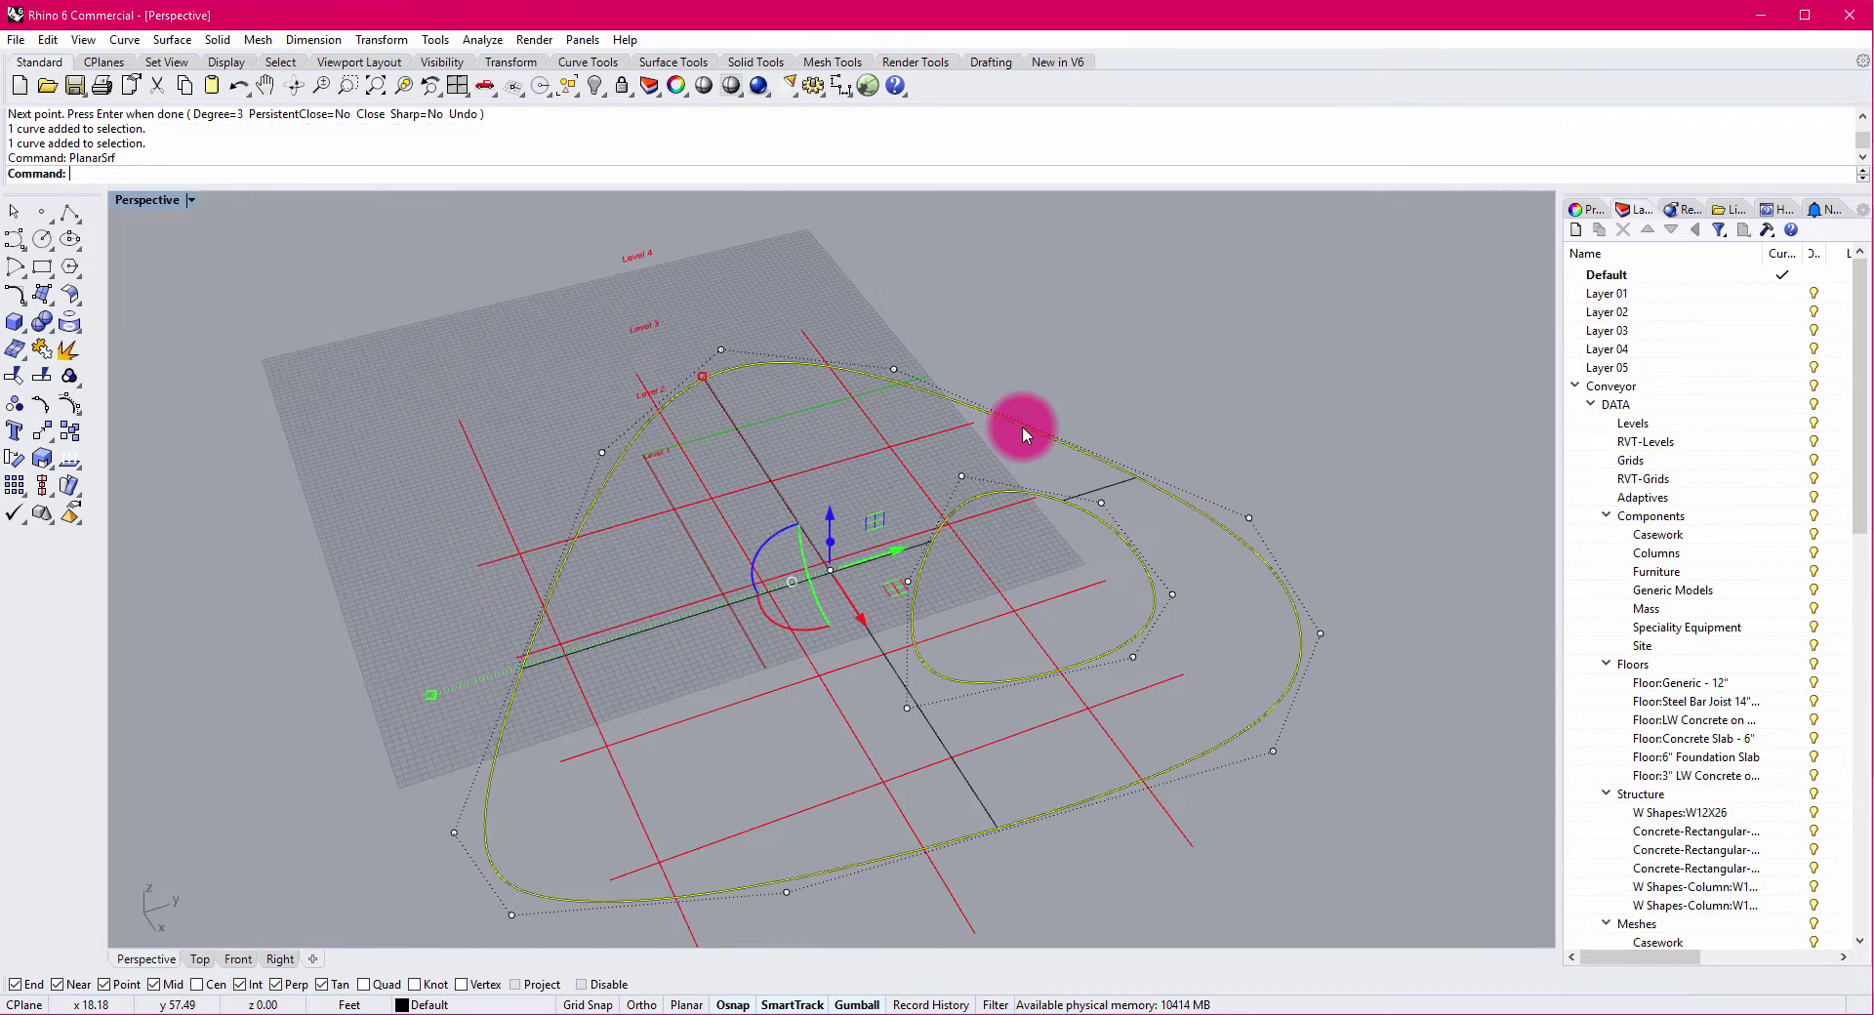
Set the Perspective viewport to Shaded display and deselect the curves.
{"action": "left_click", "coordinate": [190, 198]}
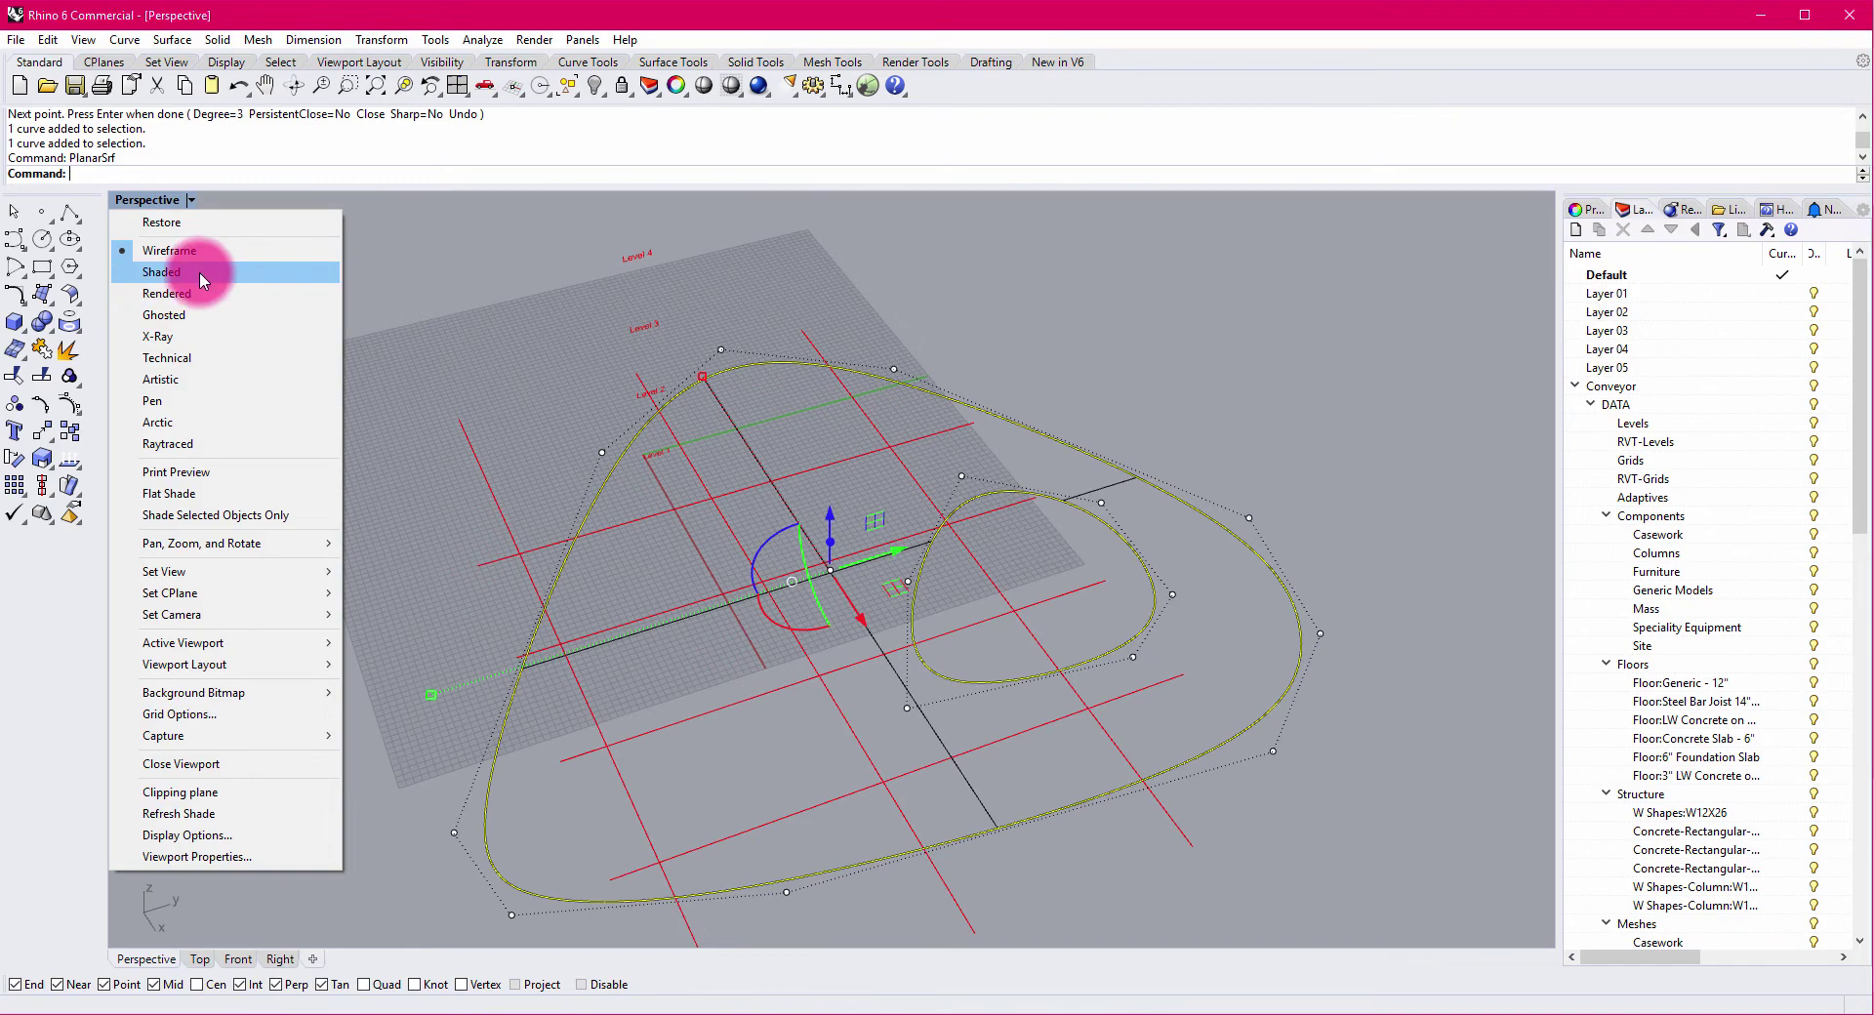
{"action": "left_click", "coordinate": [199, 272]}
{"action": "mouse_move", "coordinate": [420, 373]}
{"action": "right_mouse_down"}
{"action": "mouse_move", "coordinate": [419, 430]}
{"action": "mouse_move", "coordinate": [617, 446]}
{"action": "mouse_move", "coordinate": [794, 518]}
{"action": "mouse_move", "coordinate": [946, 542]}
{"action": "mouse_move", "coordinate": [701, 594]}
{"action": "mouse_move", "coordinate": [851, 574]}
{"action": "right_mouse_up"}
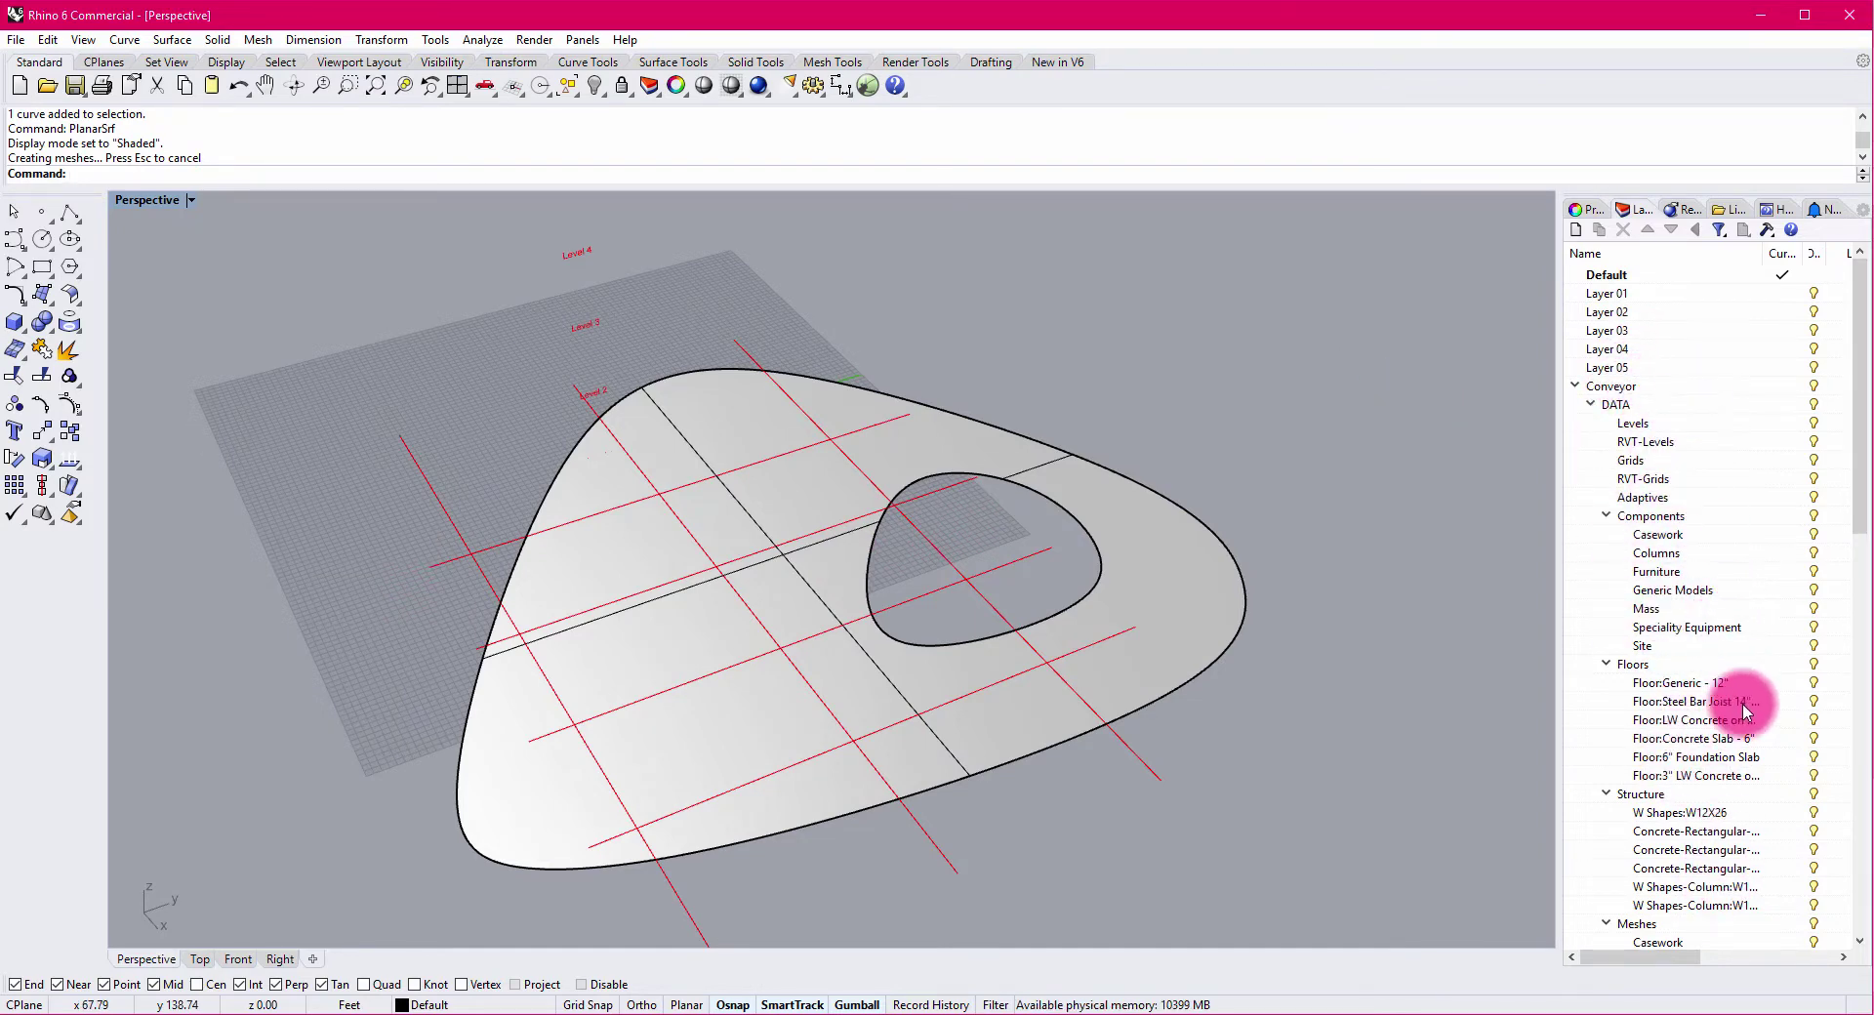
Run ConveyorSetup with Imperial Revit units and dock the Conveyor panel beside the layer list.
{"action": "left_click", "coordinate": [1066, 171]}
{"action": "type", "text": "ConveyorSetup"}
{"action": "key", "text": "Return"}
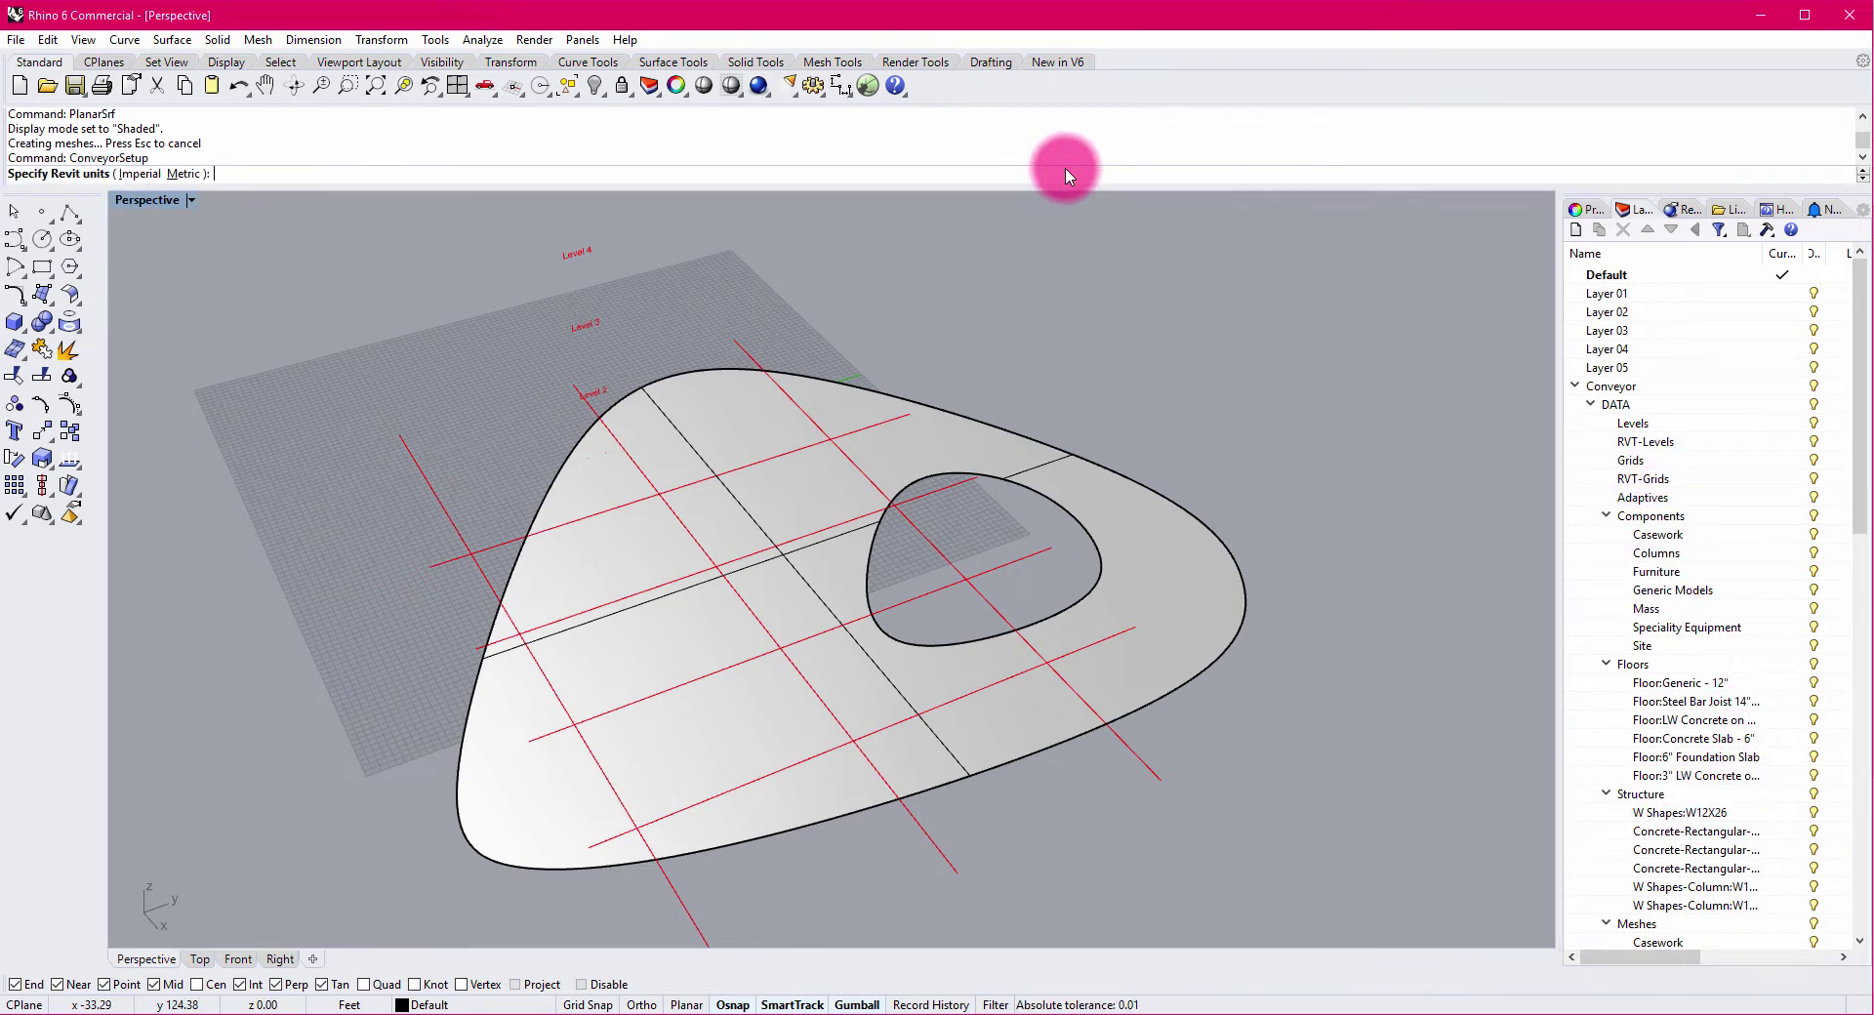
{"action": "left_click", "coordinate": [139, 173]}
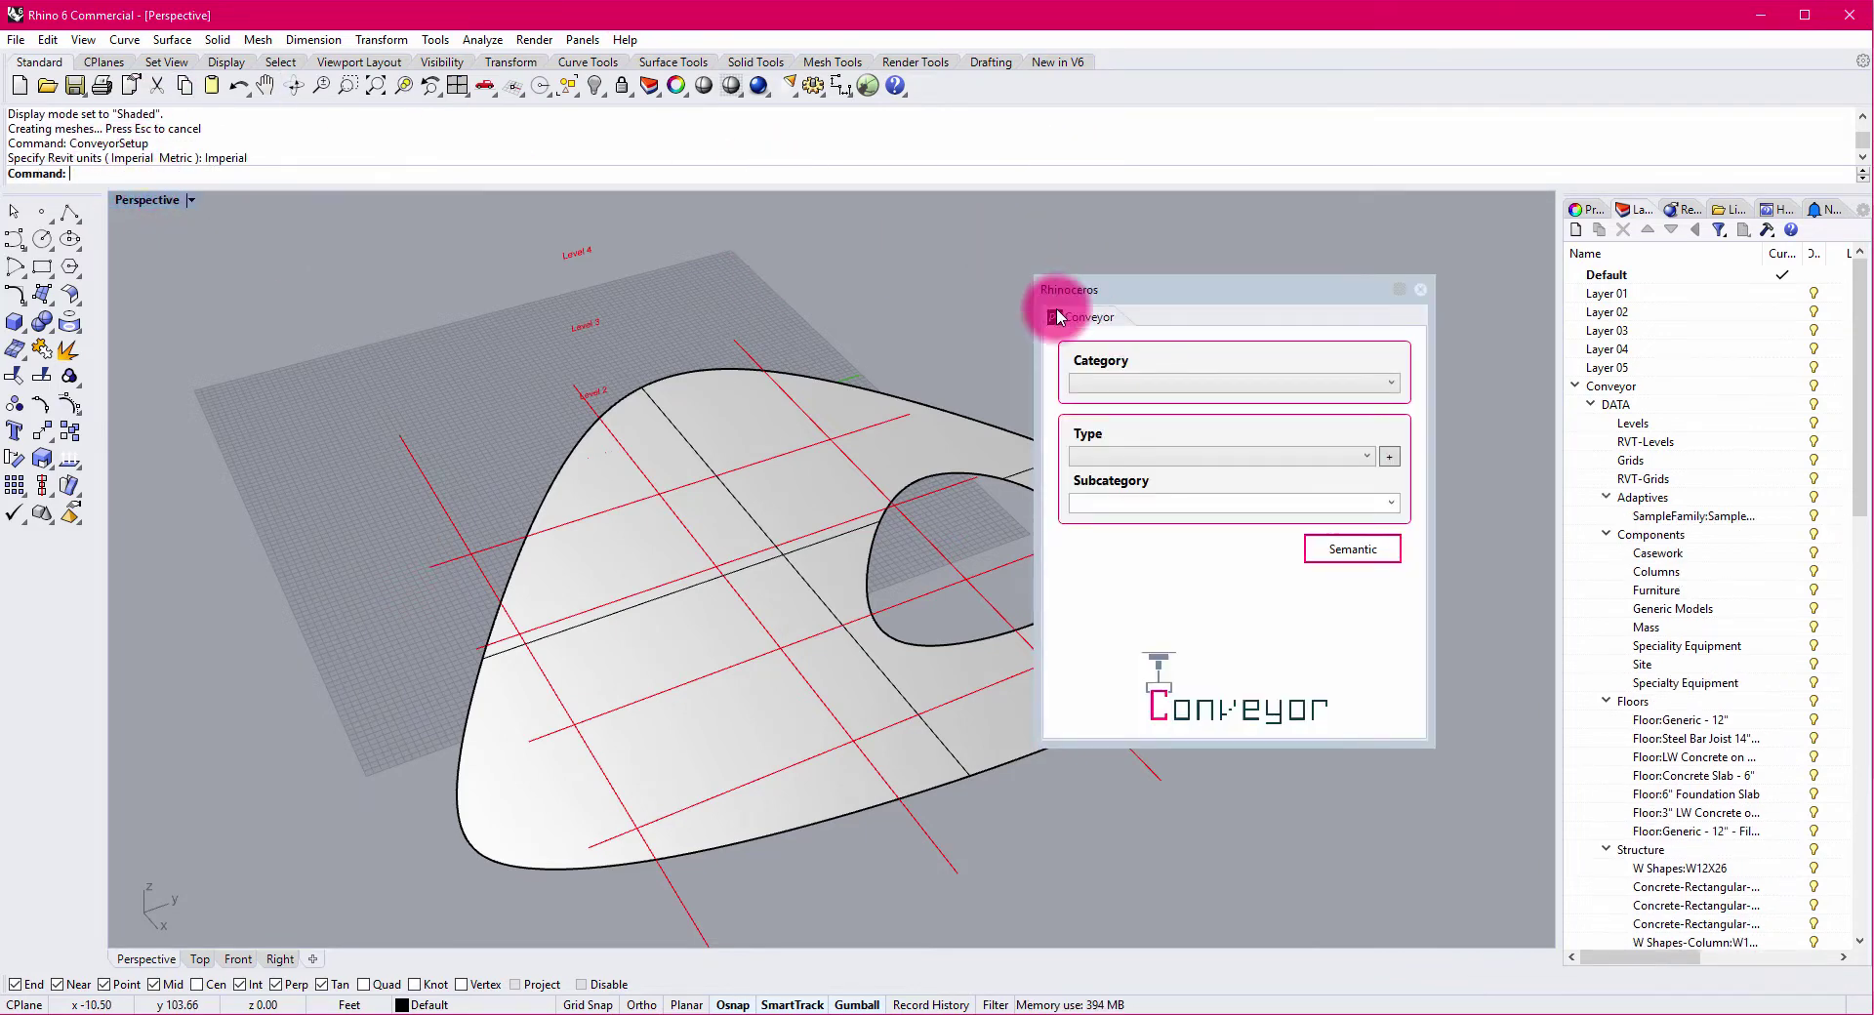
{"action": "left_click_drag", "start_coordinate": [1080, 290], "coordinate": [1556, 371]}
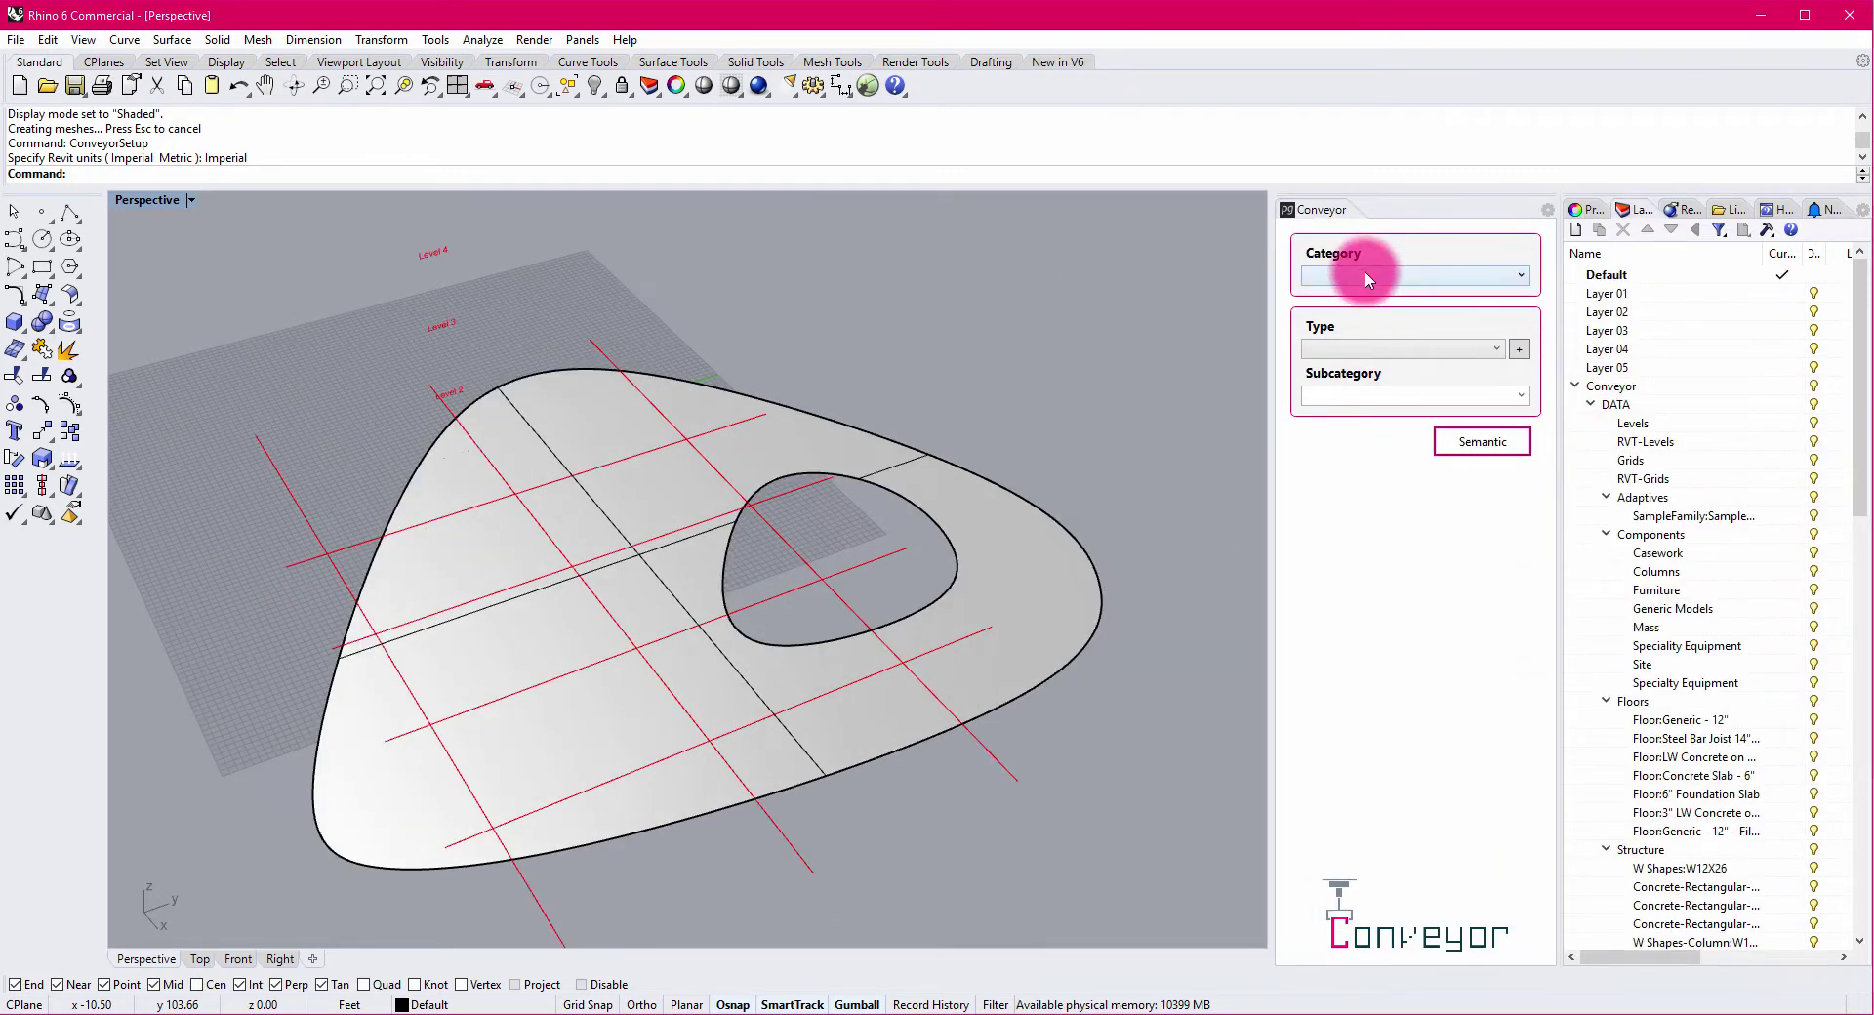
Assign the planar surface the Floors category and the Floor:Generic - 12" type in Conveyor.
{"action": "left_click", "coordinate": [677, 554]}
{"action": "left_click", "coordinate": [1436, 277]}
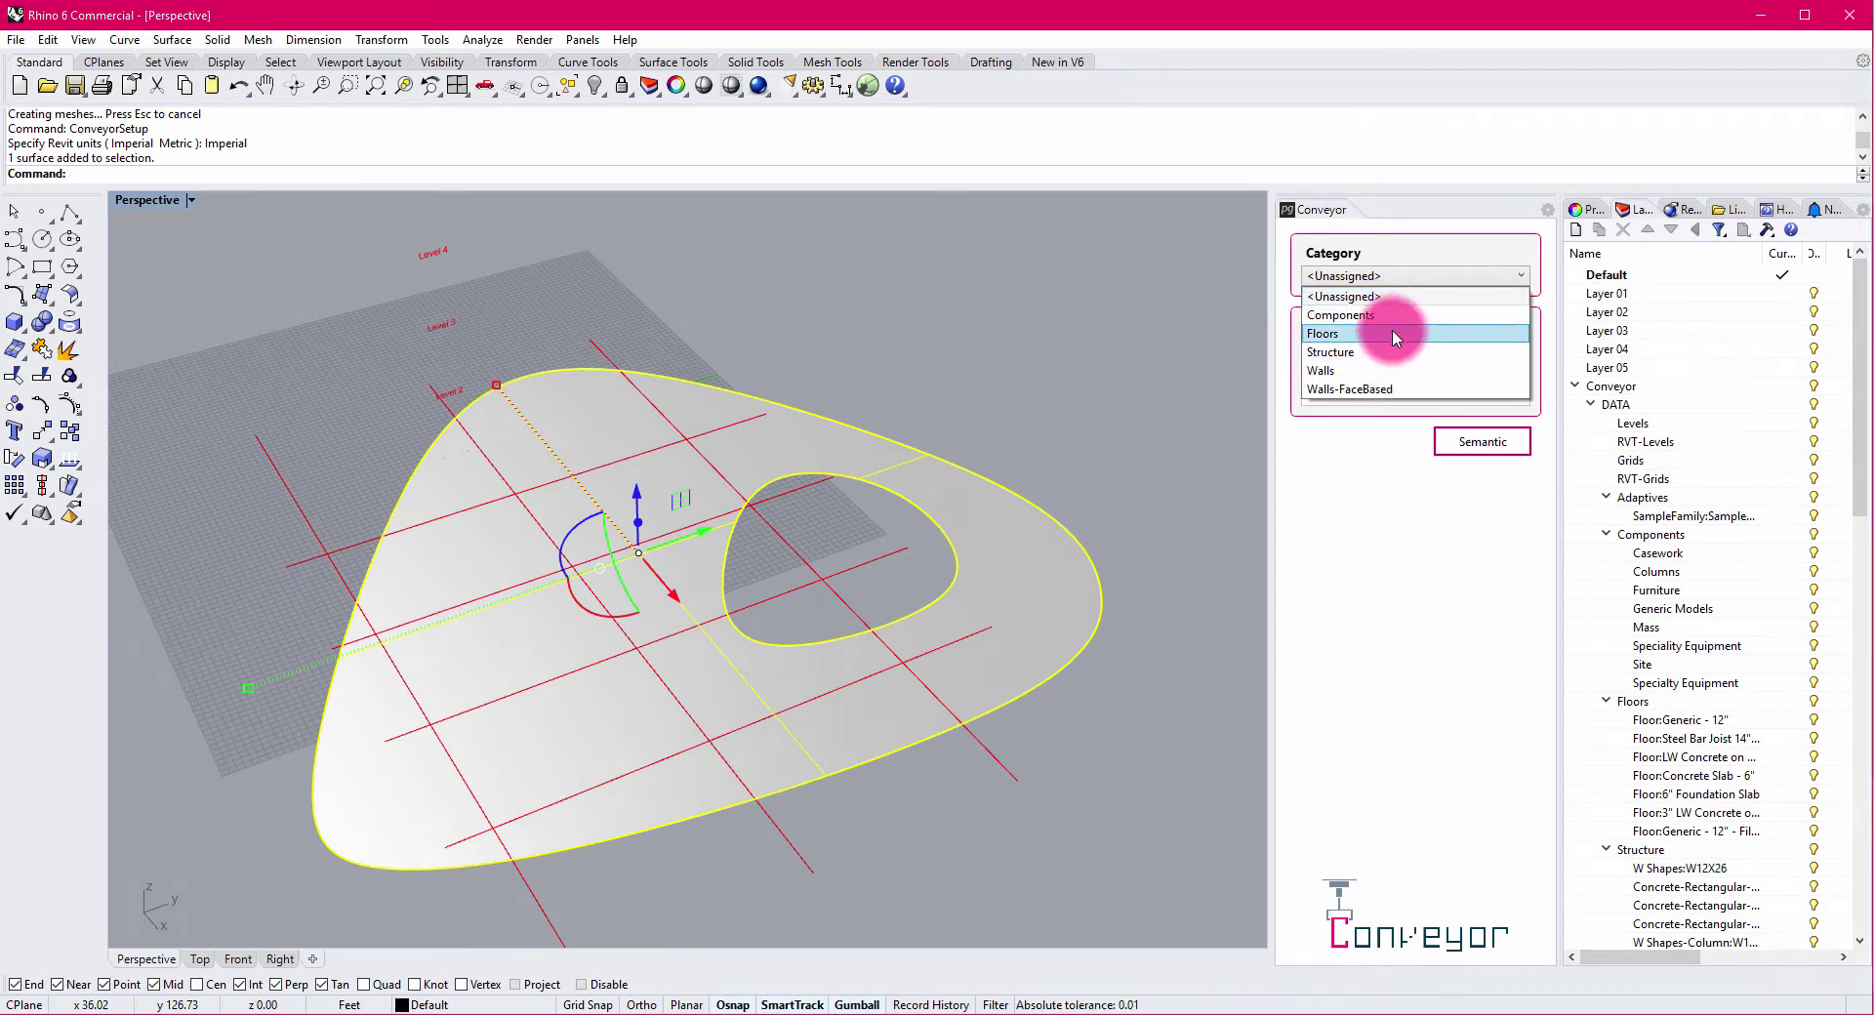
{"action": "left_click", "coordinate": [1394, 334]}
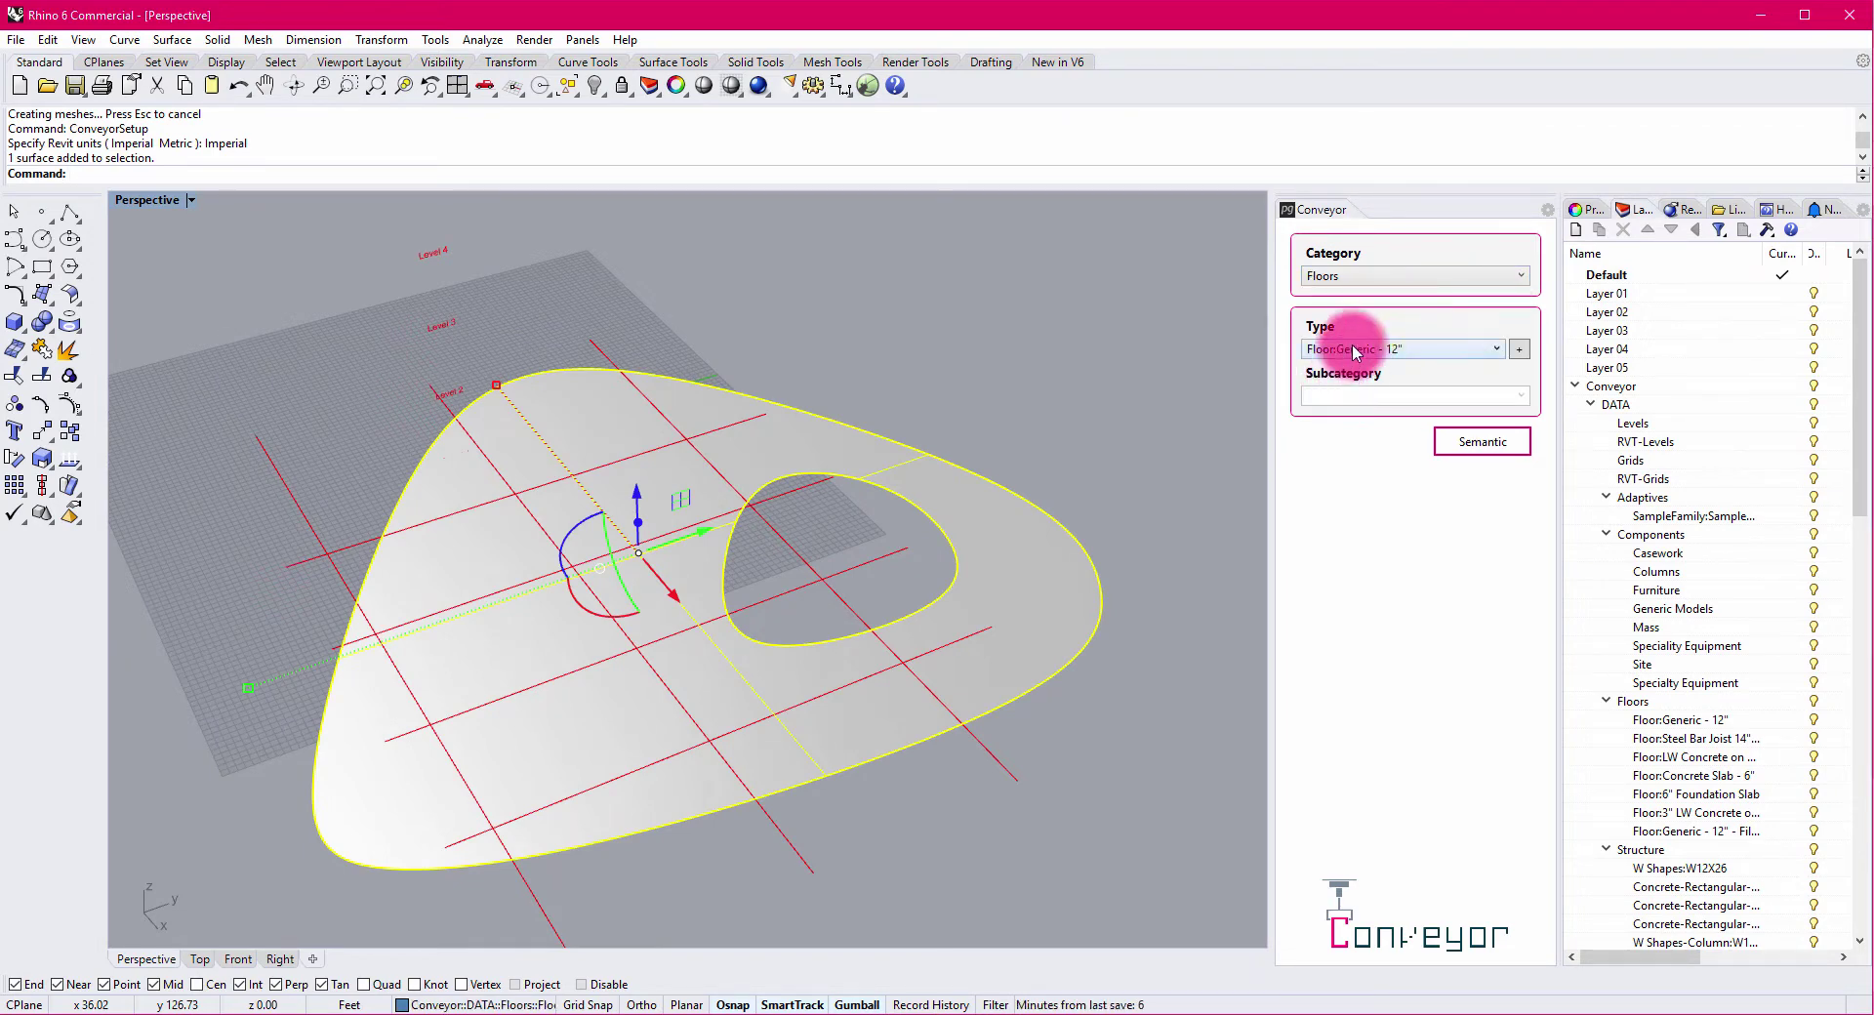
{"action": "left_click", "coordinate": [1359, 354]}
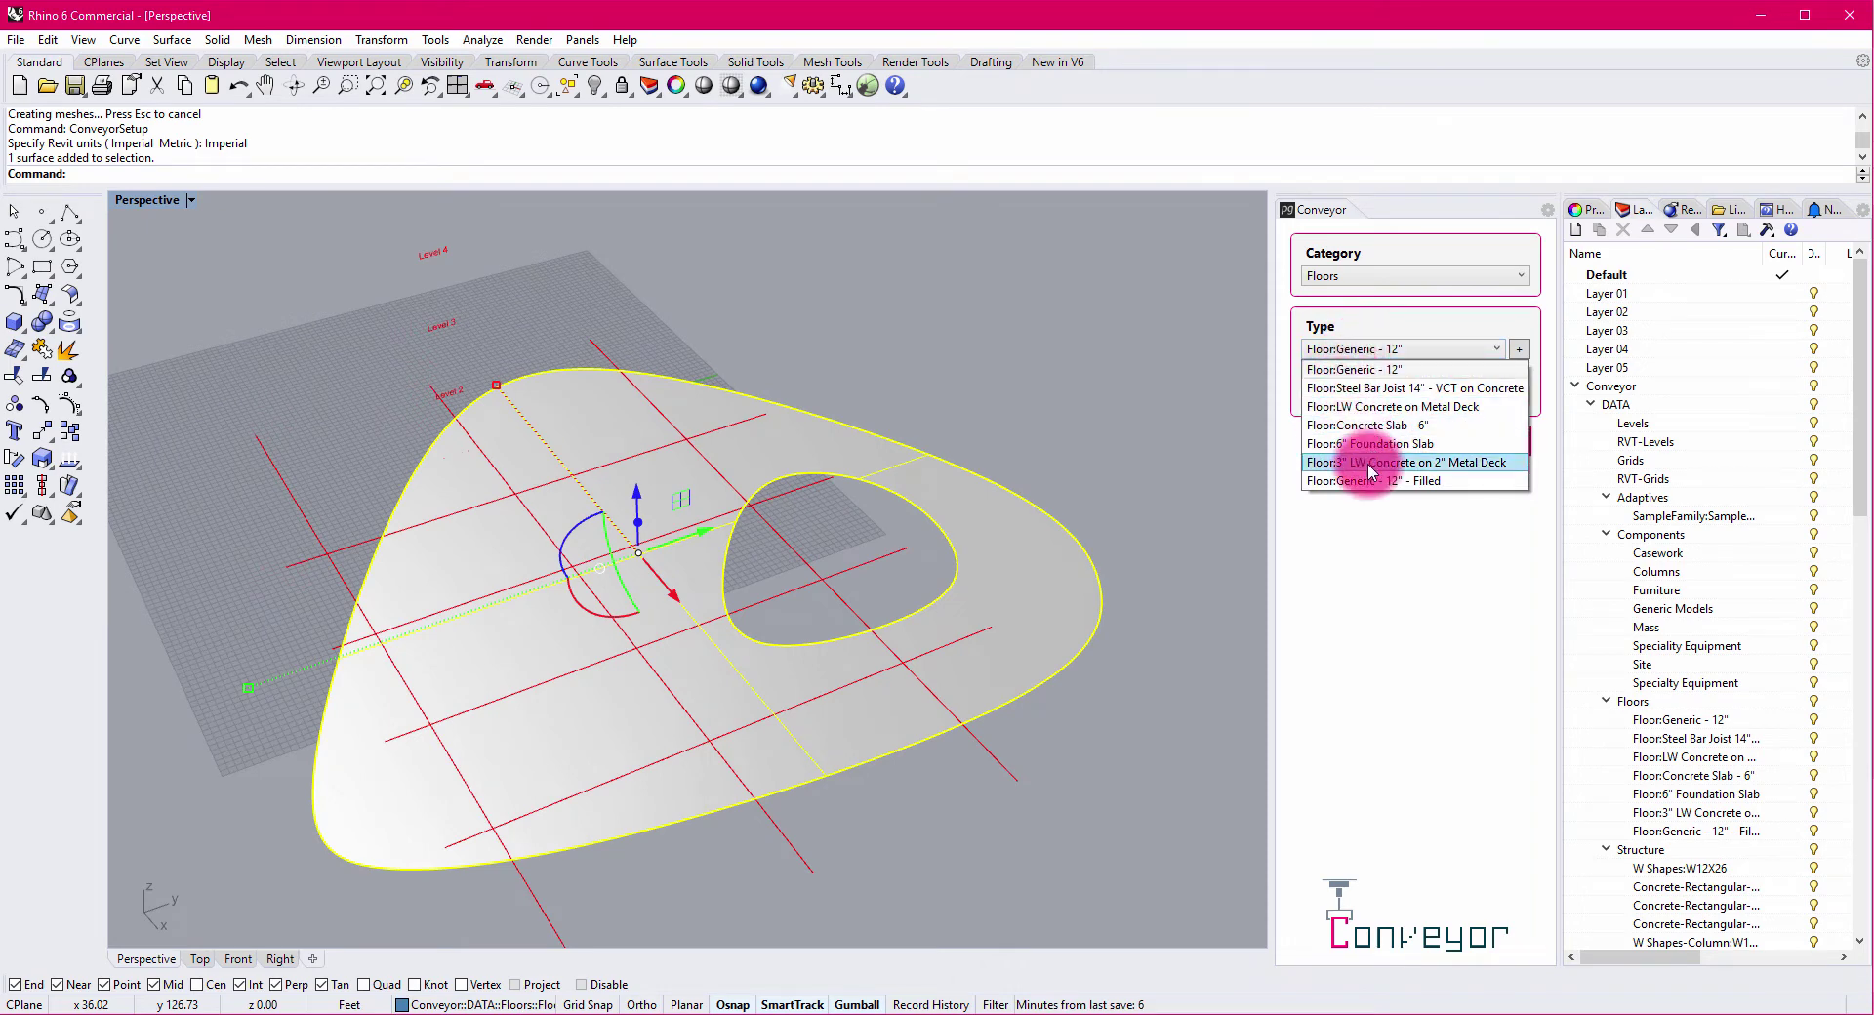
{"action": "left_click", "coordinate": [1406, 428]}
{"action": "left_click", "coordinate": [1380, 349]}
{"action": "left_click", "coordinate": [1402, 371]}
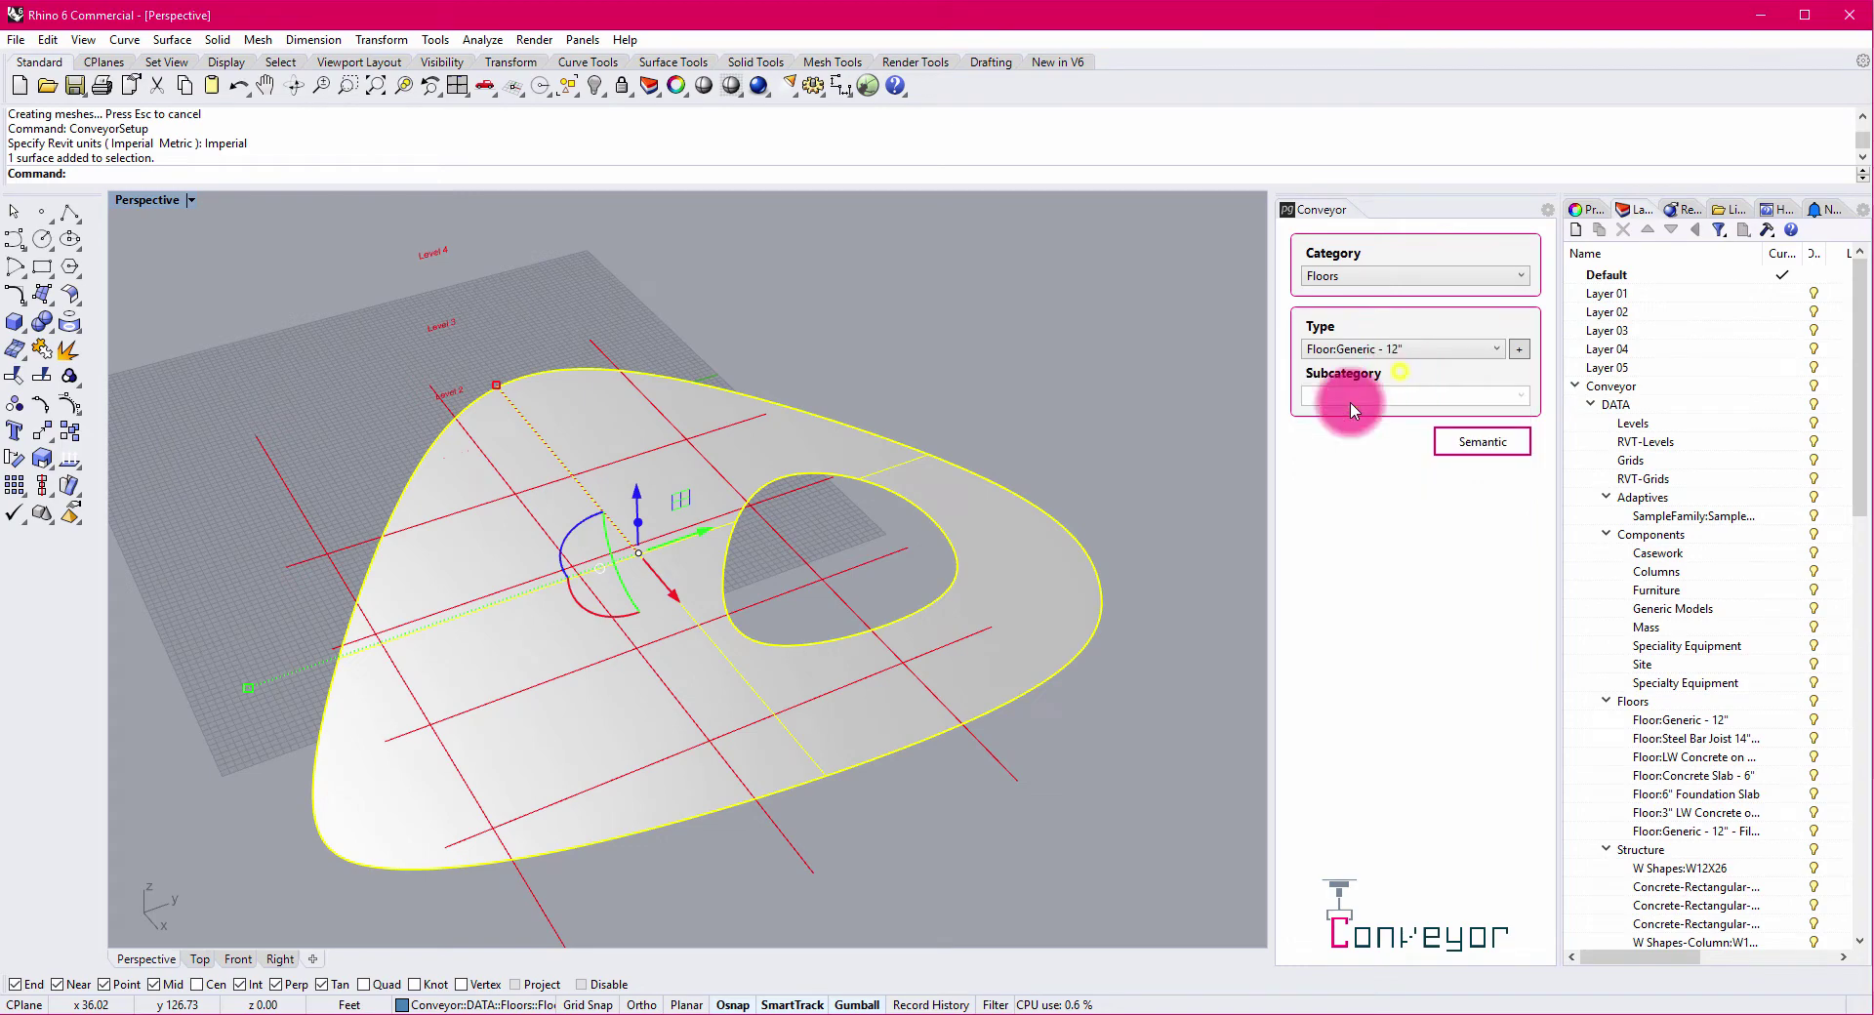
{"action": "left_click", "coordinate": [1068, 366]}
{"action": "right_click_drag", "start_coordinate": [531, 619], "coordinate": [758, 536]}
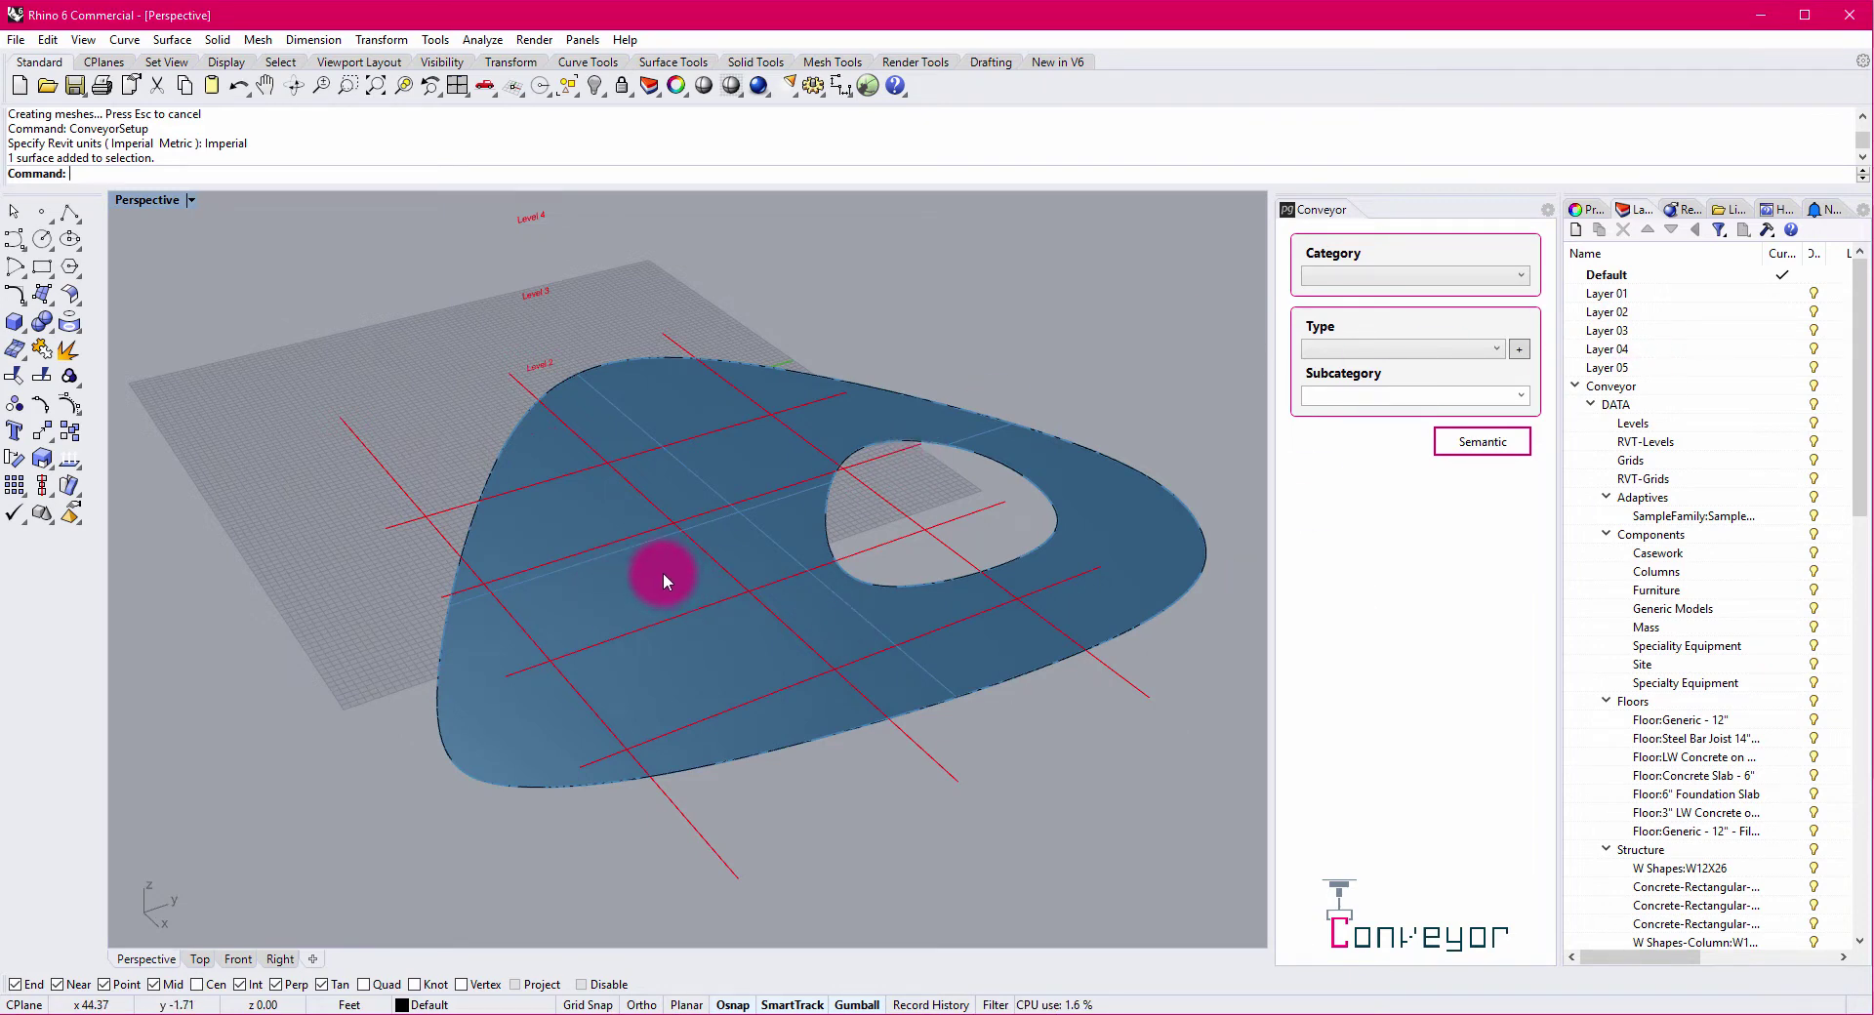
Copy the floor surface from Level 1 up to Levels 2, 3, 4 and 5, snapping to the level points in the Right view.
{"action": "double_click", "coordinate": [150, 202]}
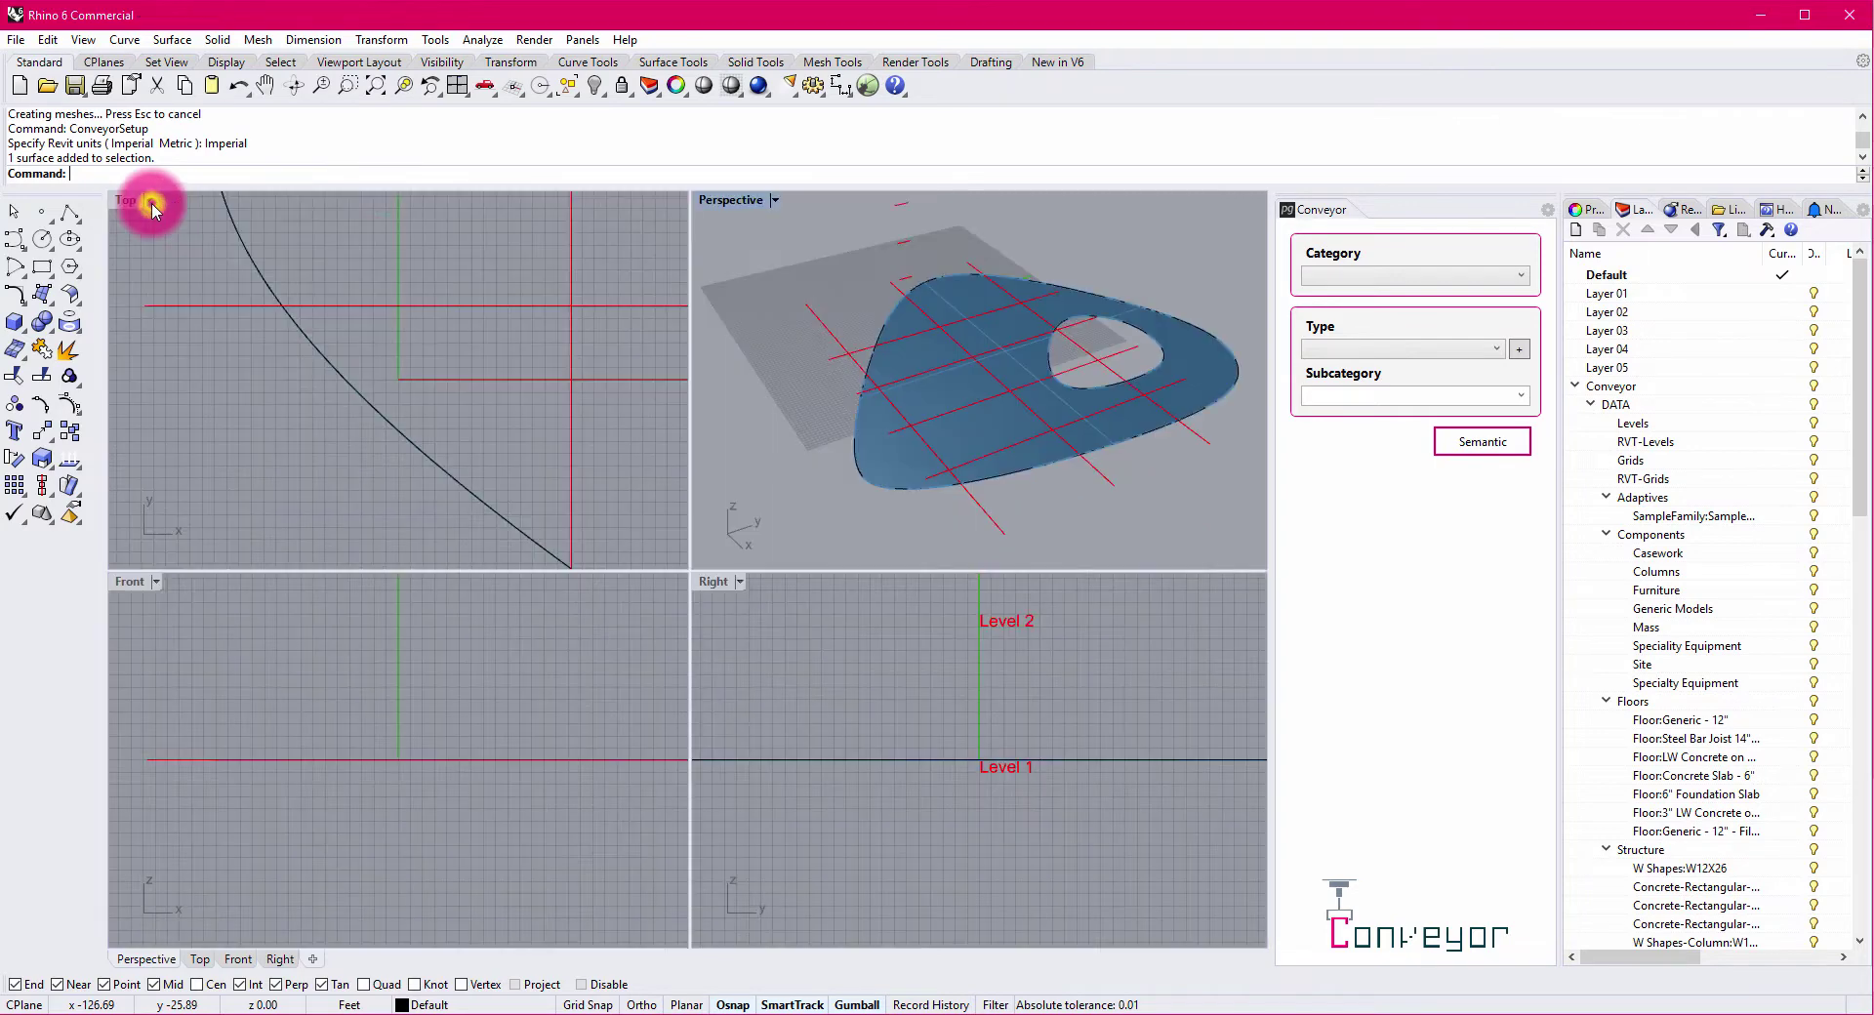
{"action": "left_click", "coordinate": [933, 389]}
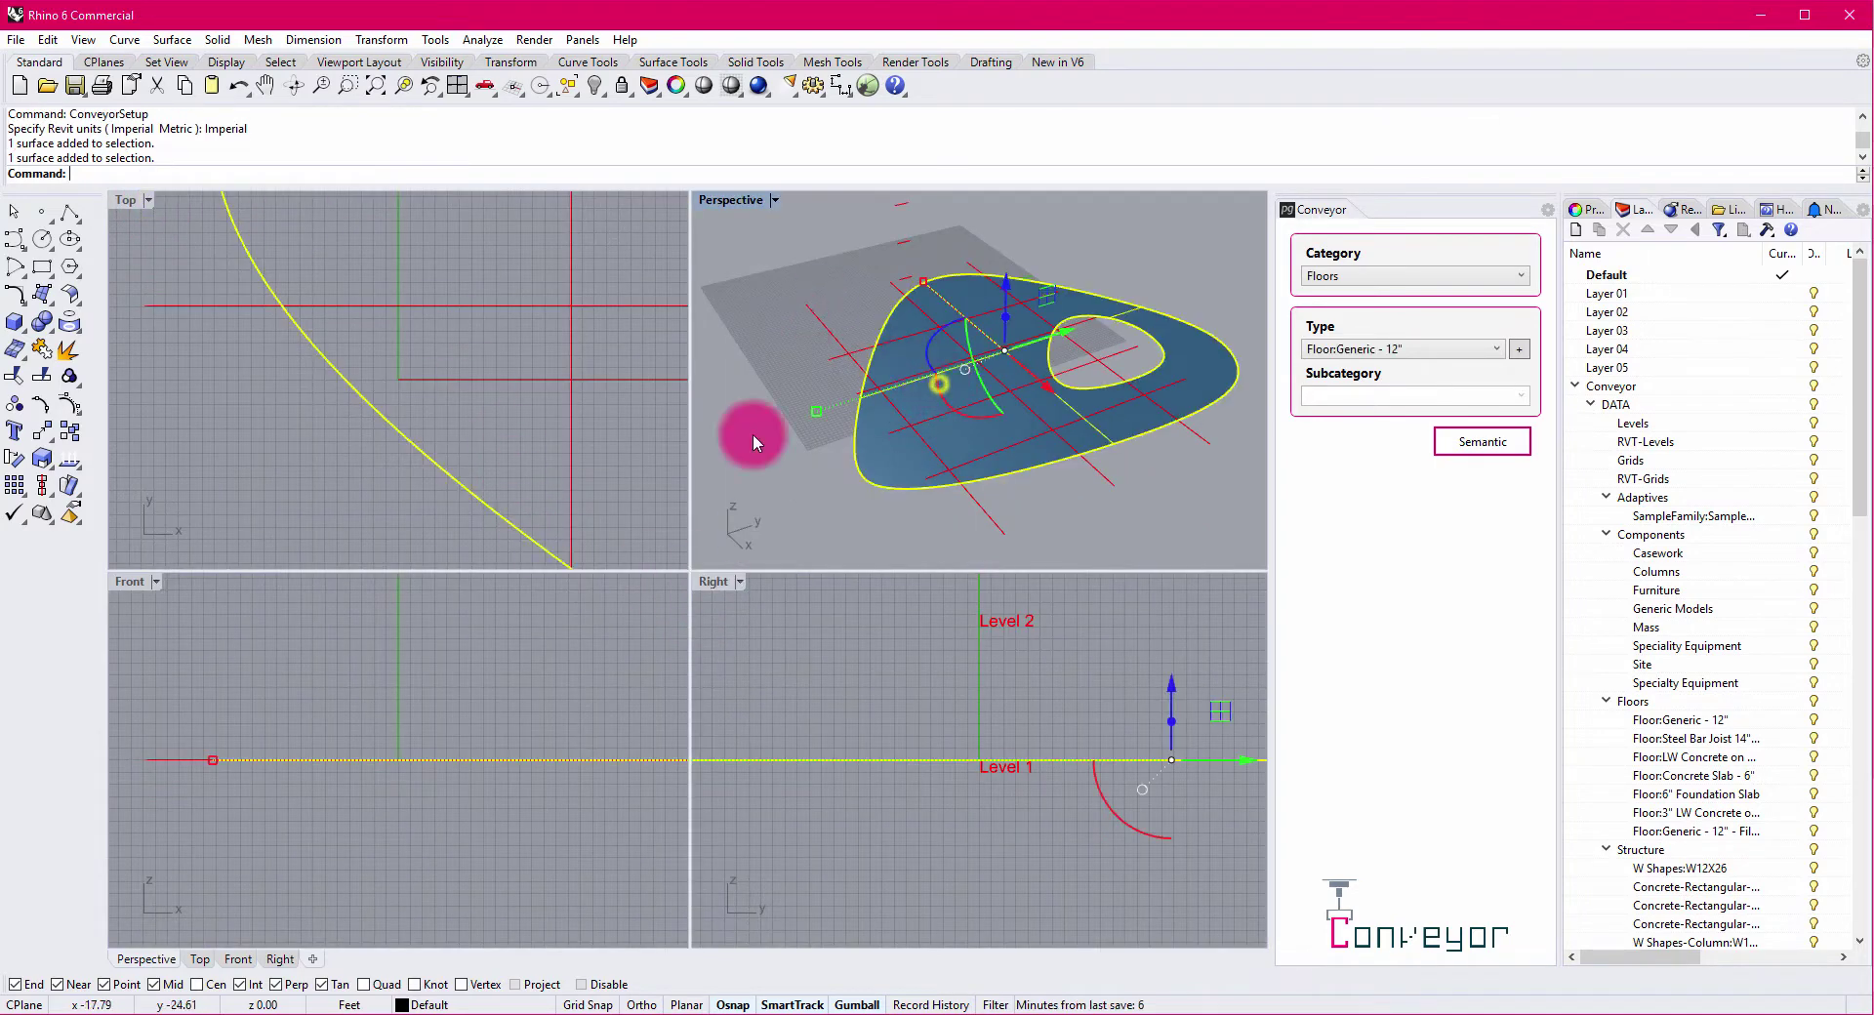
{"action": "double_click", "coordinate": [715, 582]}
{"action": "scroll", "coordinate": [706, 791], "scroll_direction": "down", "scroll_amount": 6}
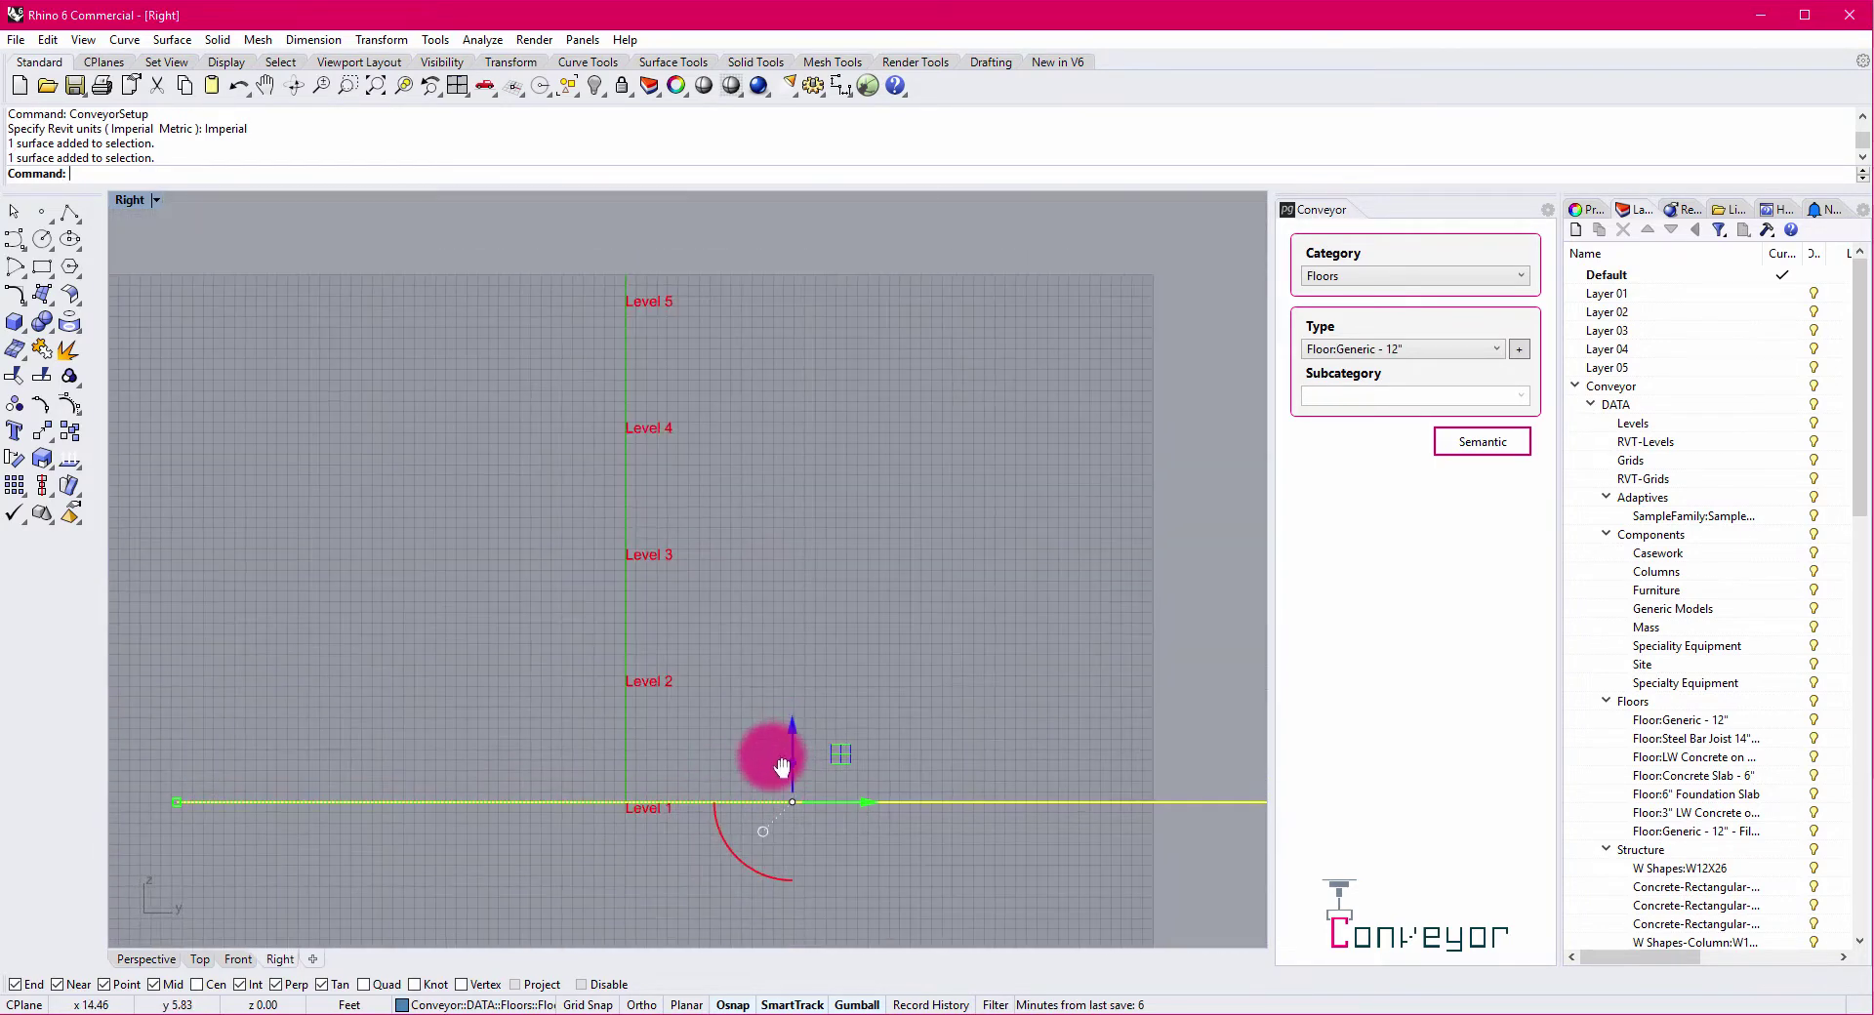
{"action": "mouse_move", "coordinate": [705, 768]}
{"action": "right_mouse_down"}
{"action": "mouse_move", "coordinate": [674, 758]}
{"action": "mouse_move", "coordinate": [687, 751]}
{"action": "right_mouse_up"}
{"action": "type", "text": "copy"}
{"action": "key", "text": "Return"}
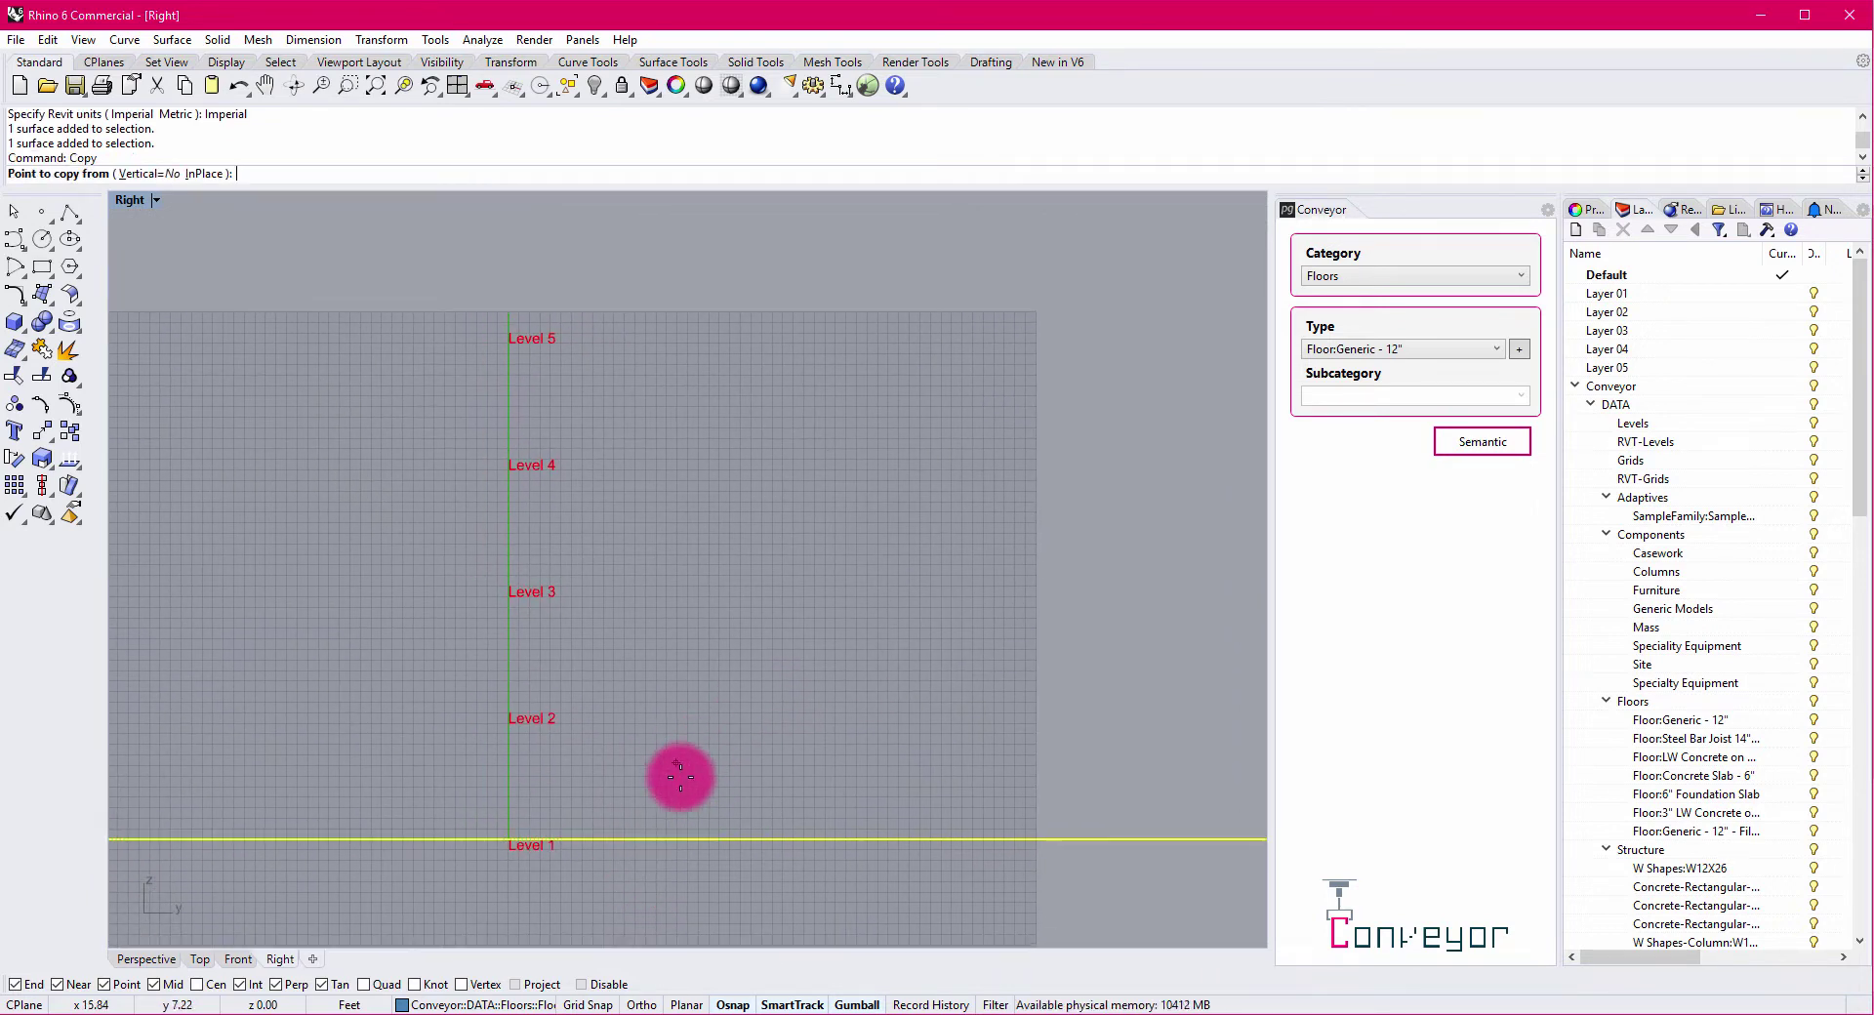
{"action": "left_click", "coordinate": [727, 826]}
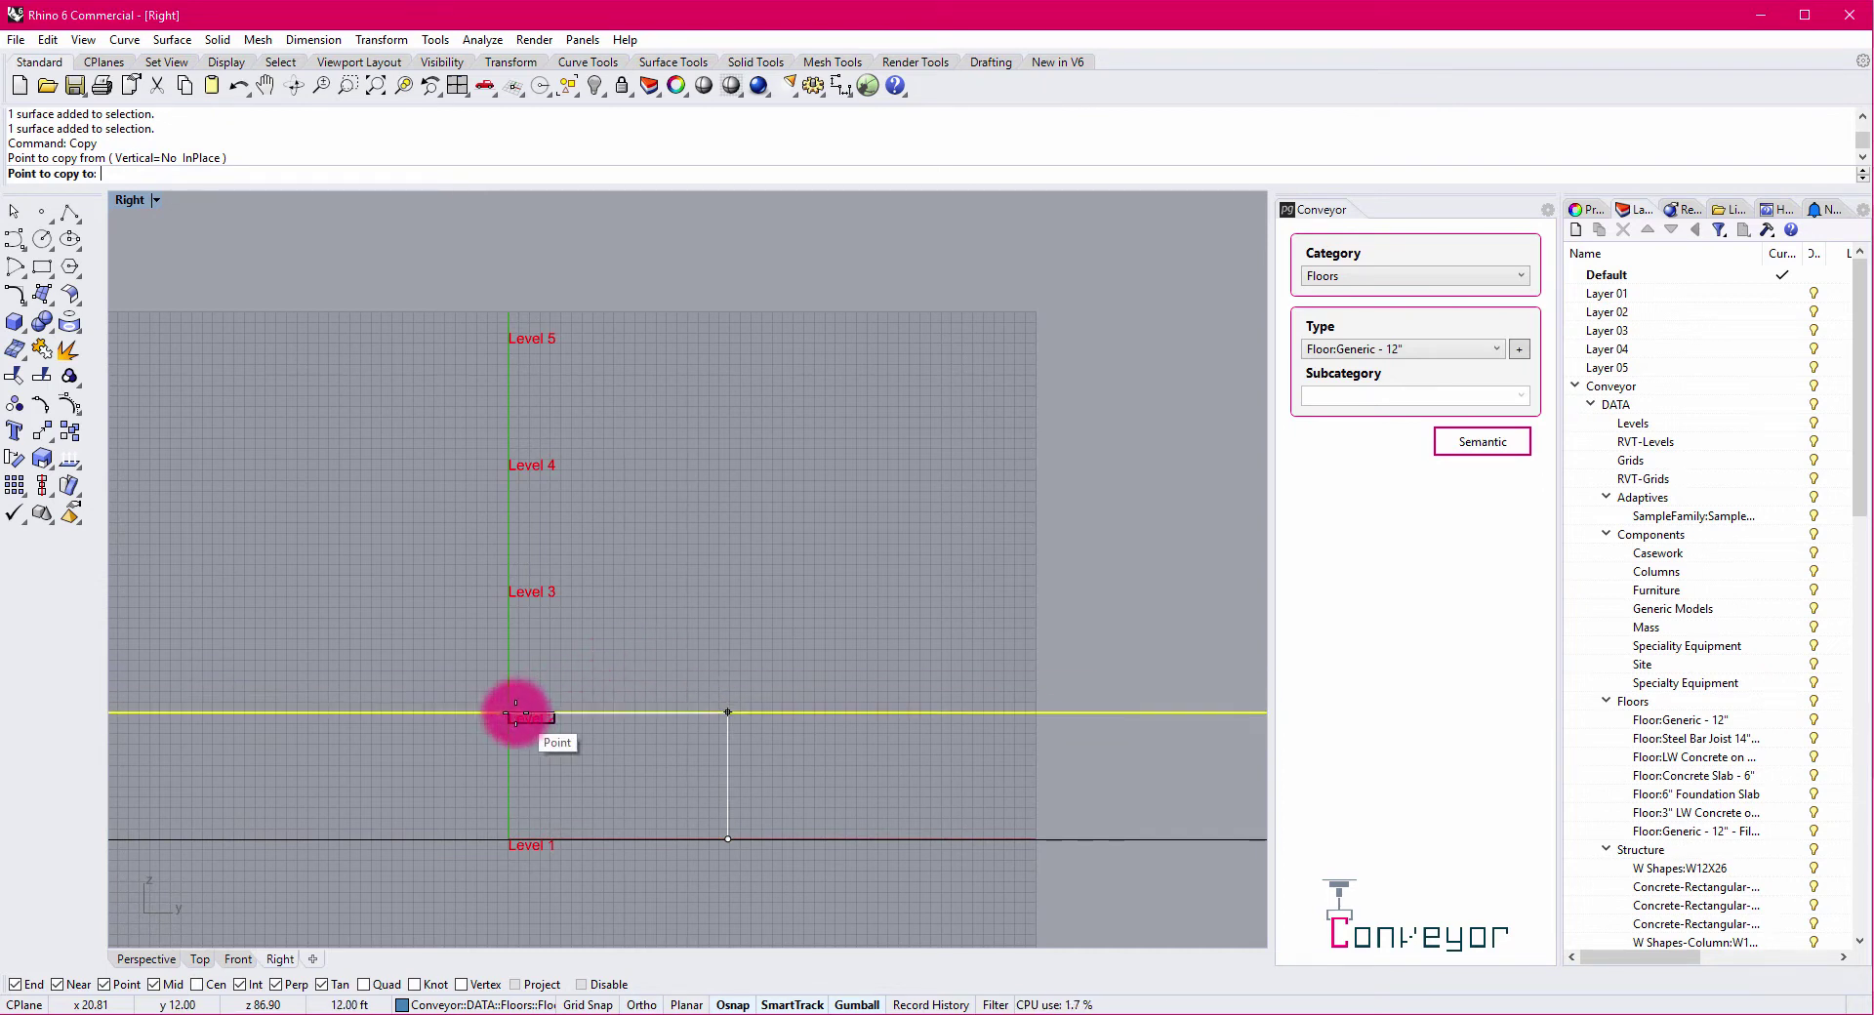
{"action": "left_click", "coordinate": [508, 712]}
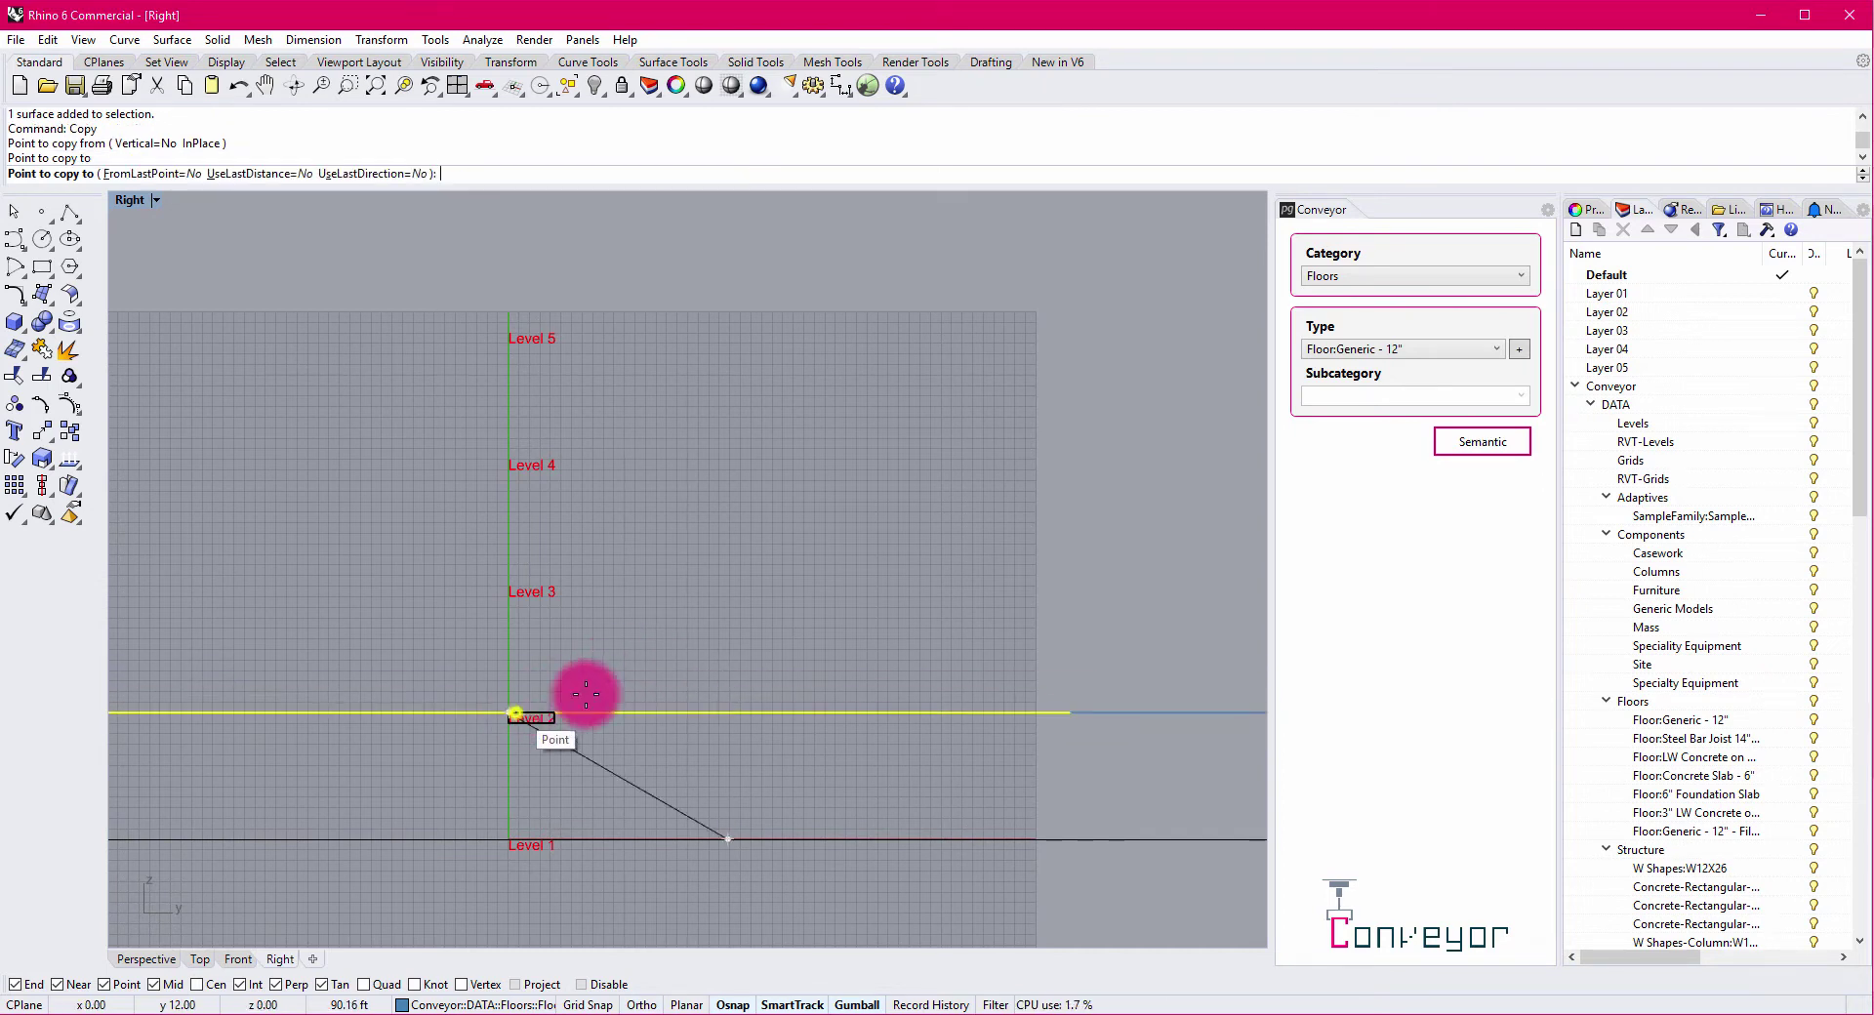
{"action": "left_click", "coordinate": [523, 580]}
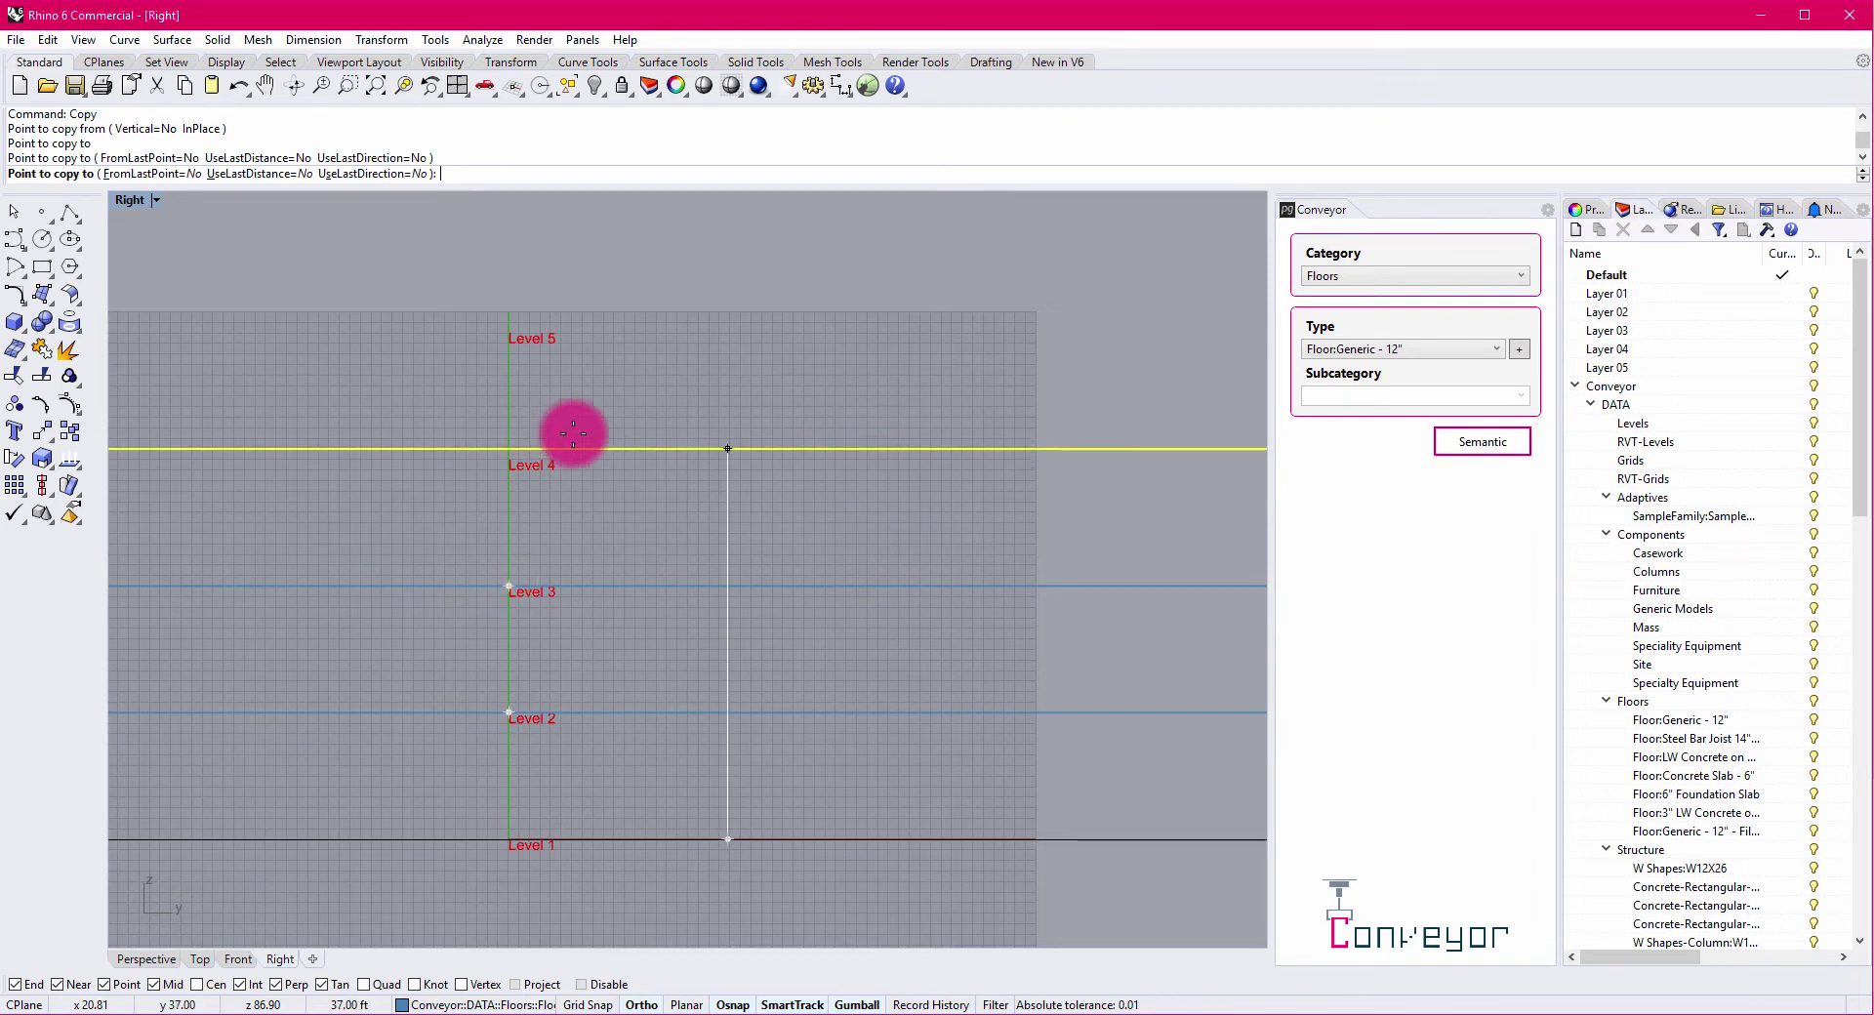
{"action": "left_click", "coordinate": [519, 453]}
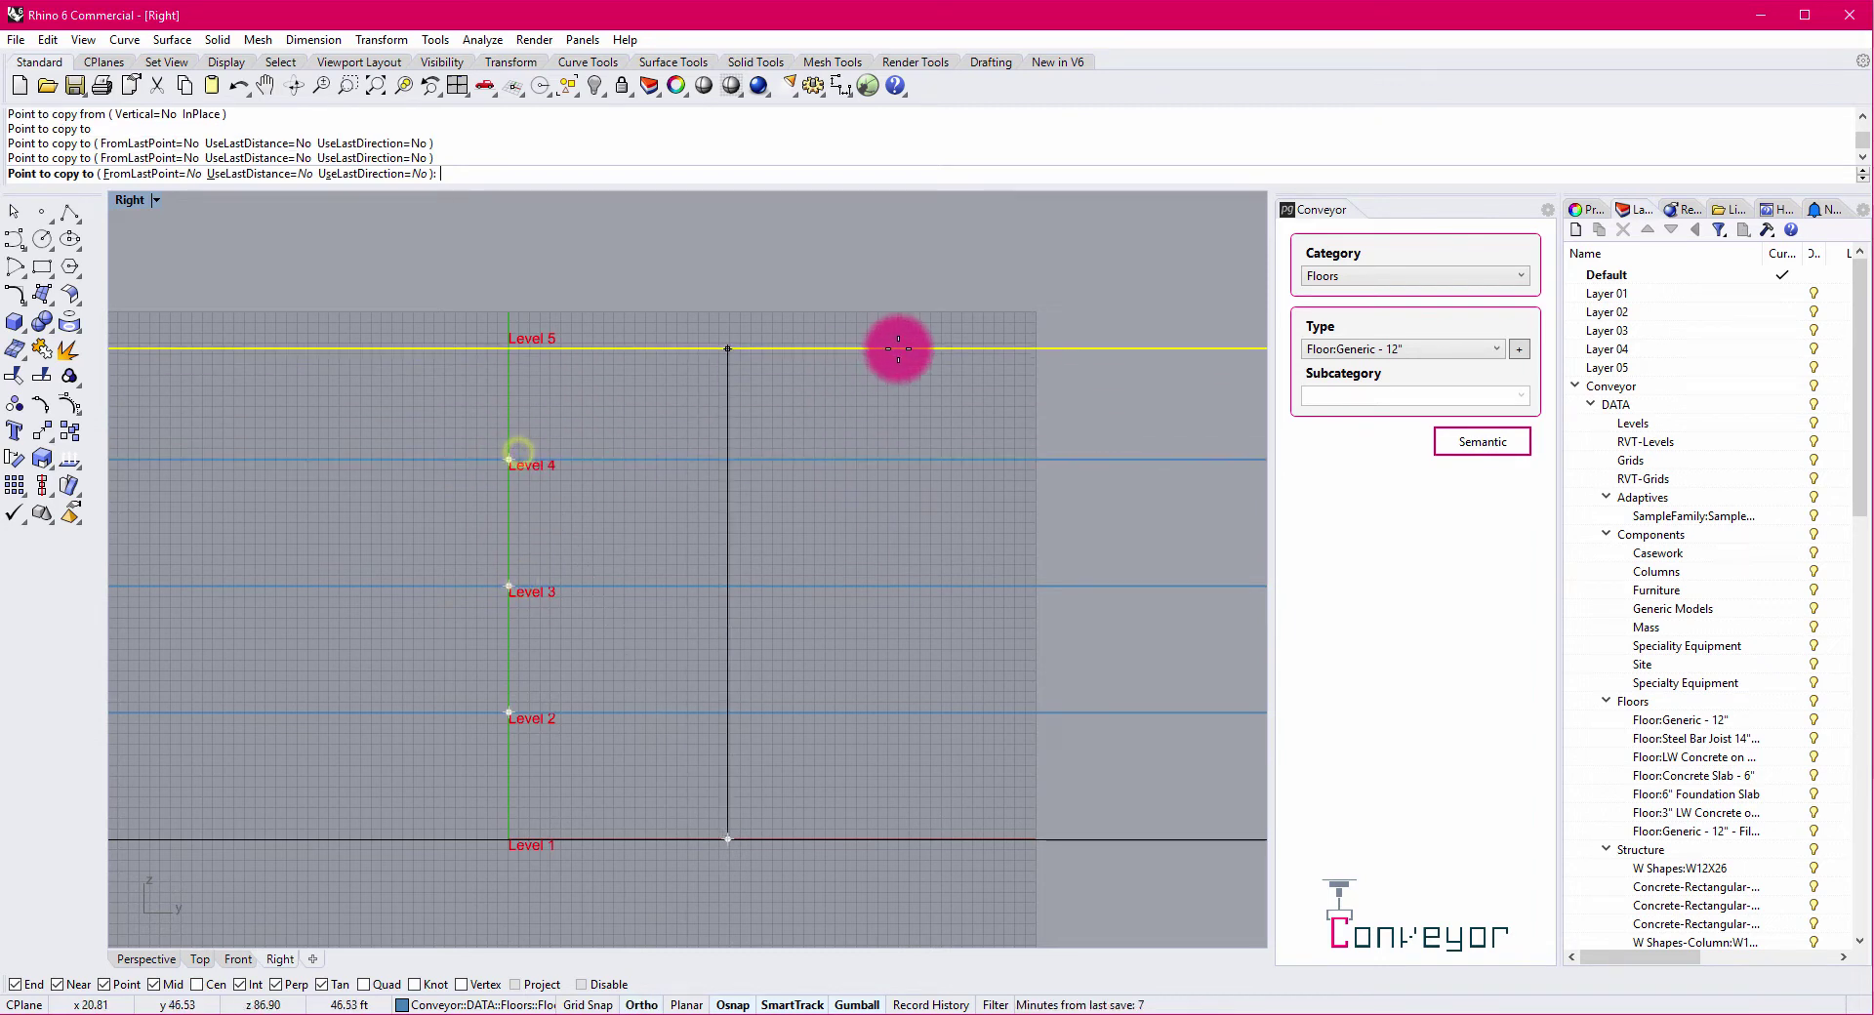
{"action": "left_click", "coordinate": [537, 305]}
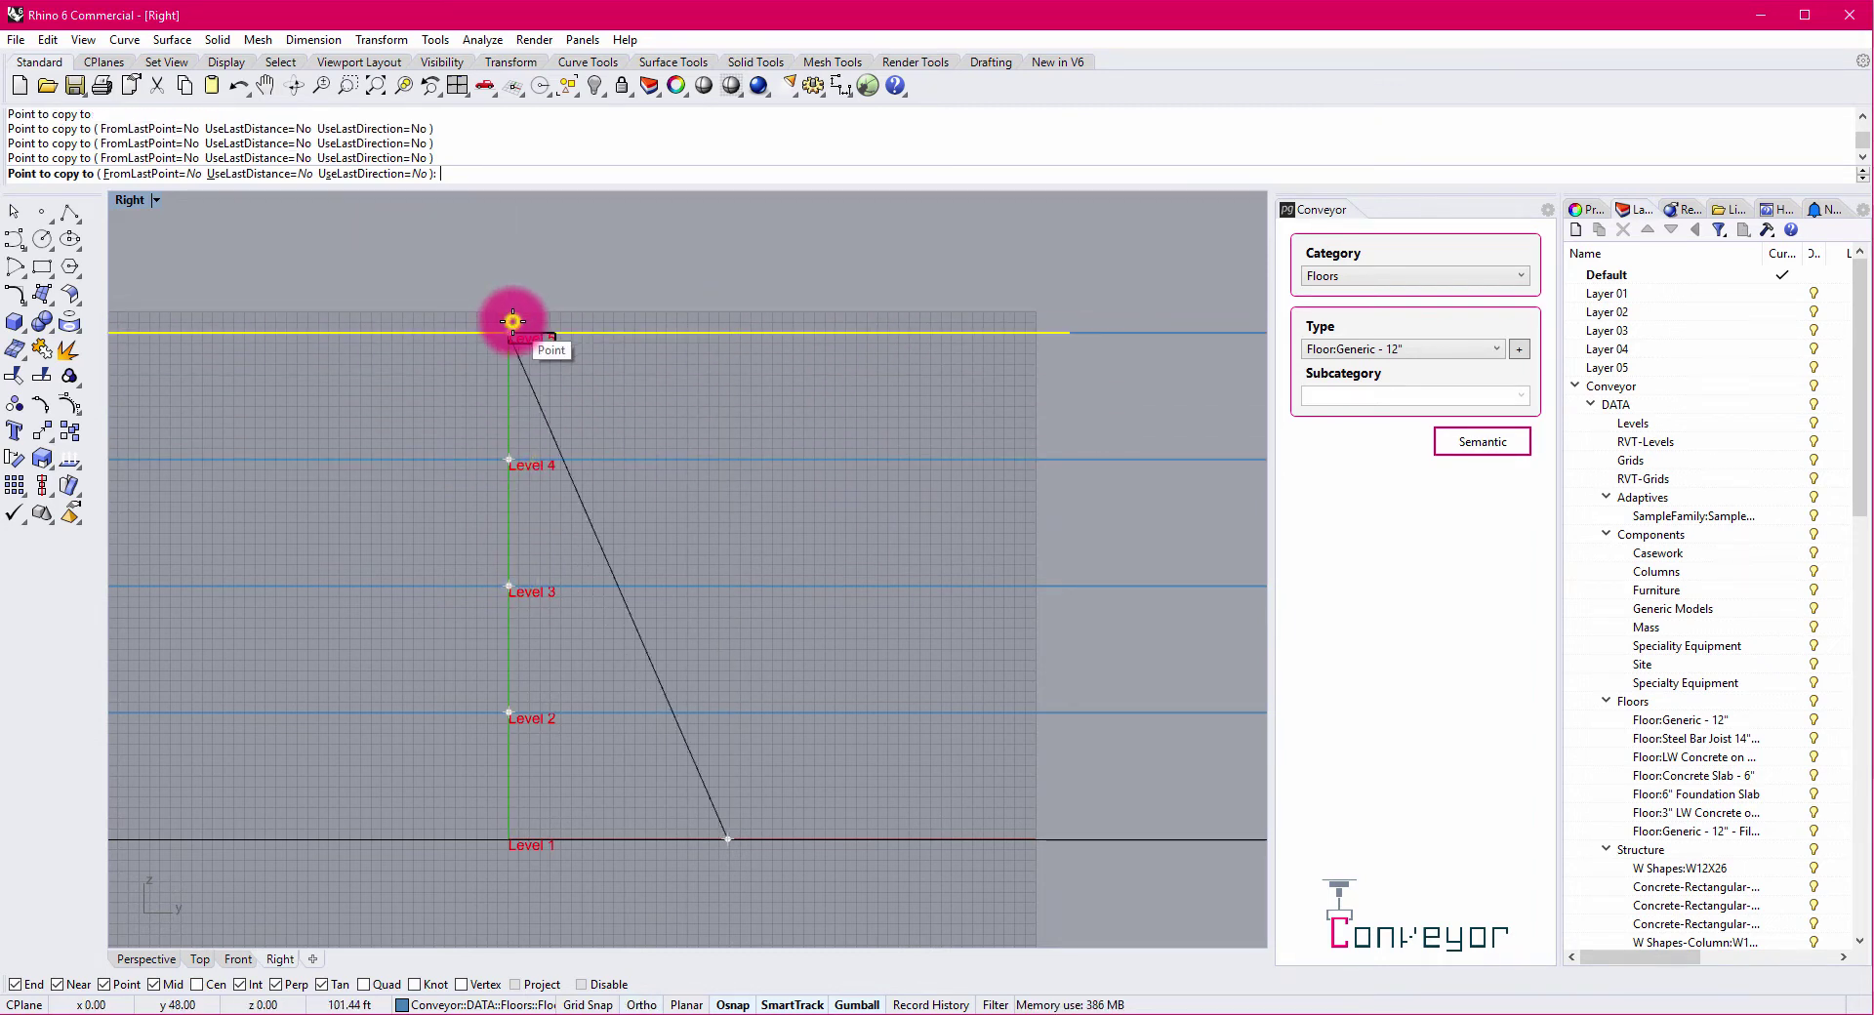
{"action": "key", "text": "Return"}
Check the top floor copy's alignment with Level 5 in the Right view and the whole floor stack in Perspective.
{"action": "left_click", "coordinate": [732, 333]}
{"action": "key", "text": "Escape"}
{"action": "scroll", "coordinate": [534, 344], "scroll_direction": "up", "scroll_amount": 5}
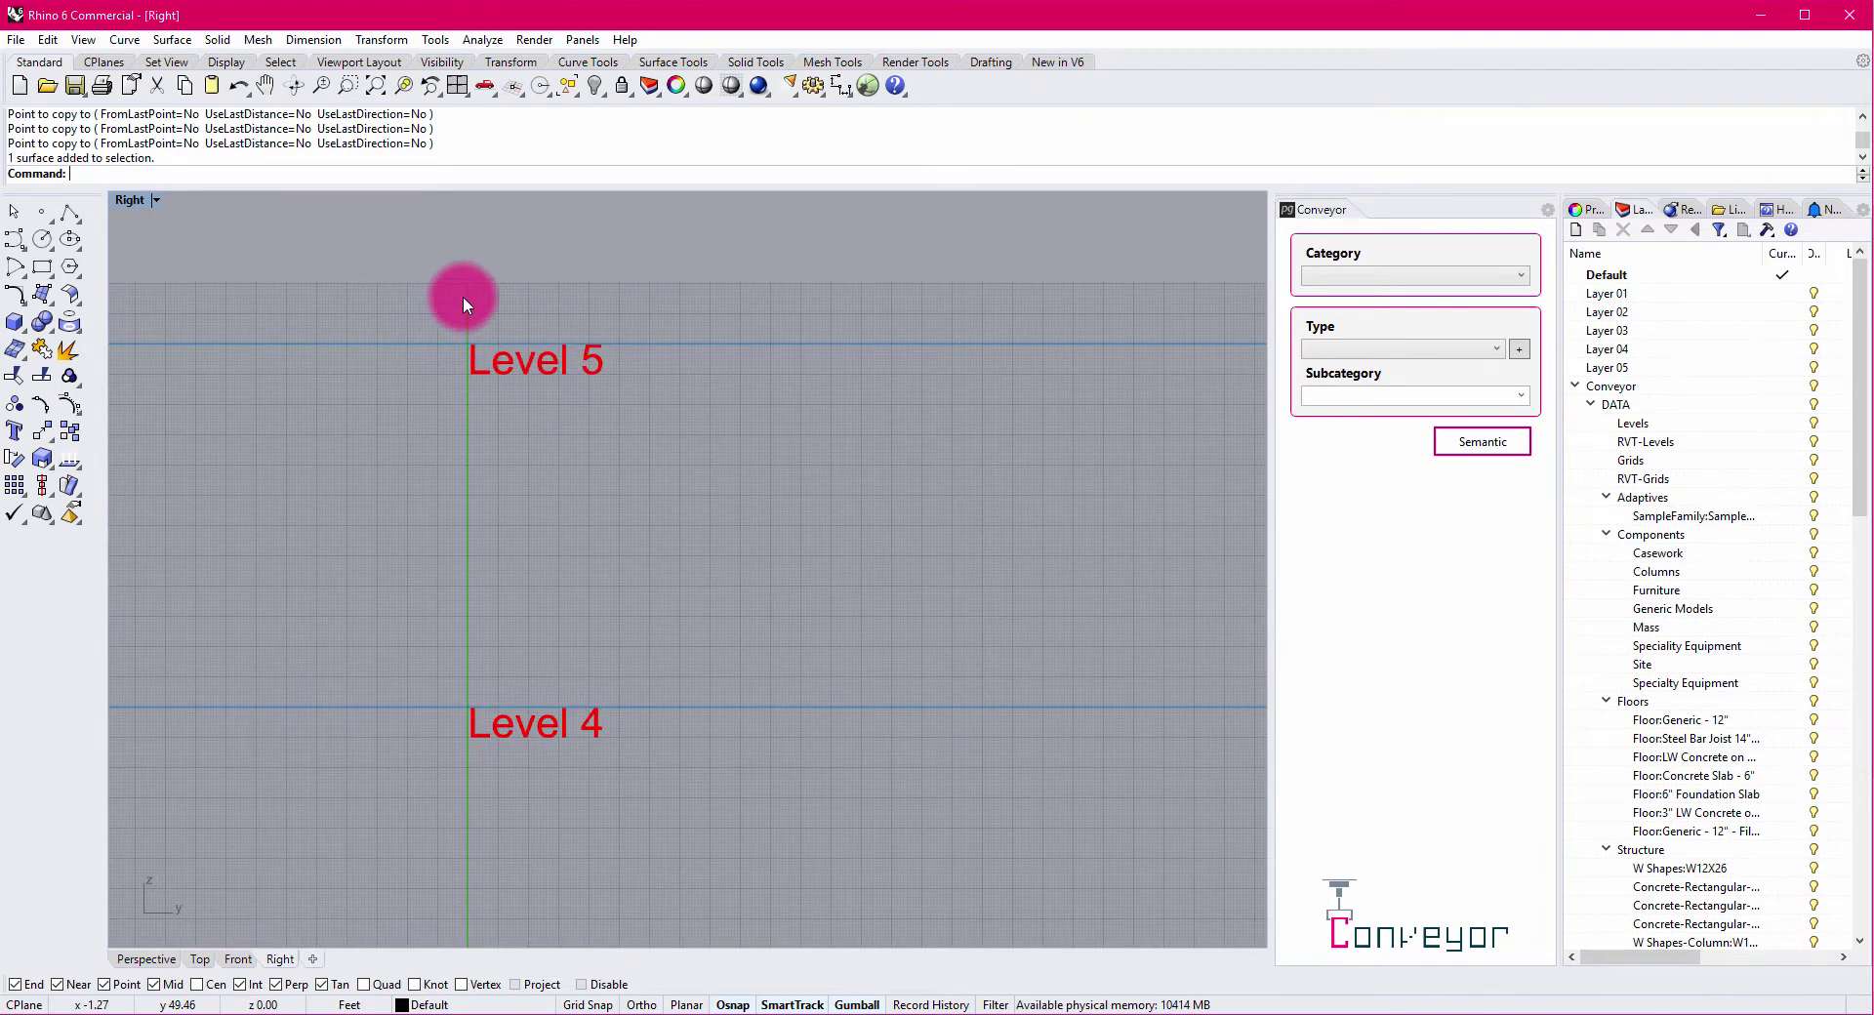
{"action": "left_click", "coordinate": [694, 347]}
{"action": "left_click", "coordinate": [664, 433]}
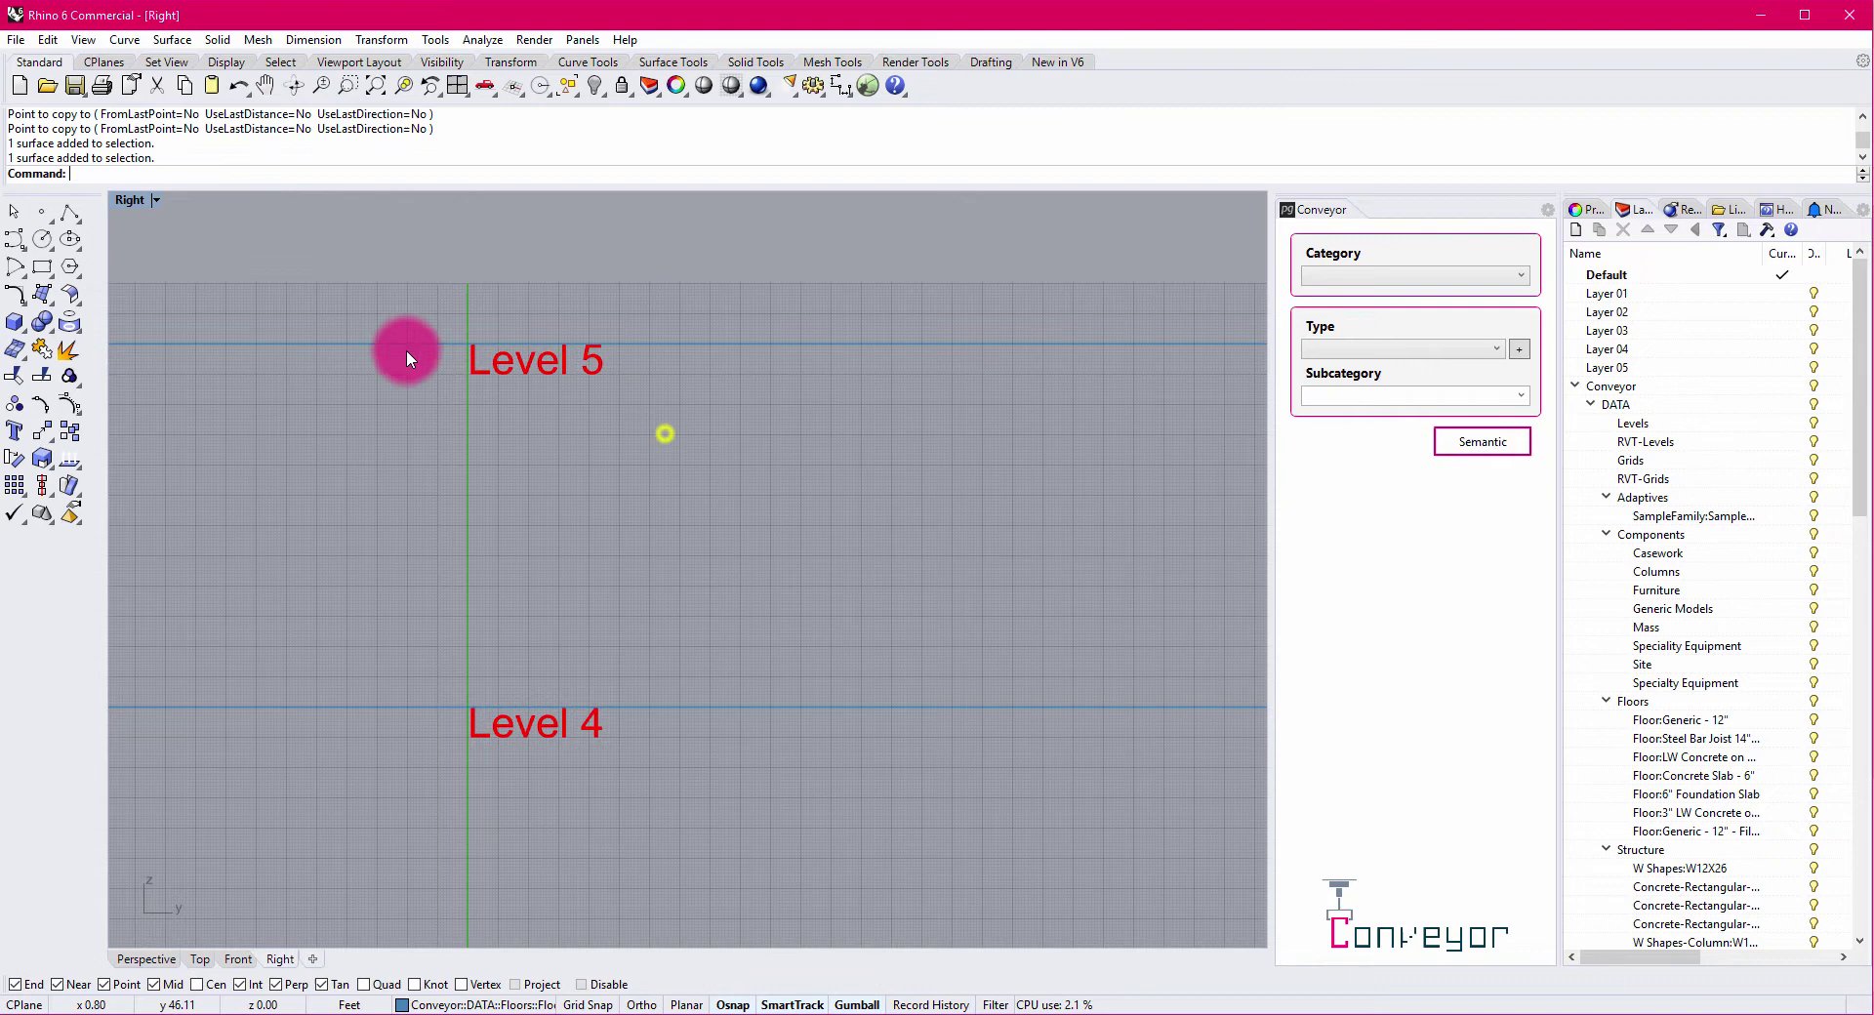
{"action": "double_click", "coordinate": [126, 201]}
{"action": "double_click", "coordinate": [732, 201]}
{"action": "right_click_drag", "start_coordinate": [762, 489], "coordinate": [844, 511]}
Save the model as ExampleFloorWorkflow in the Recorded Demos folder.
{"action": "key", "text": "ctrl+s"}
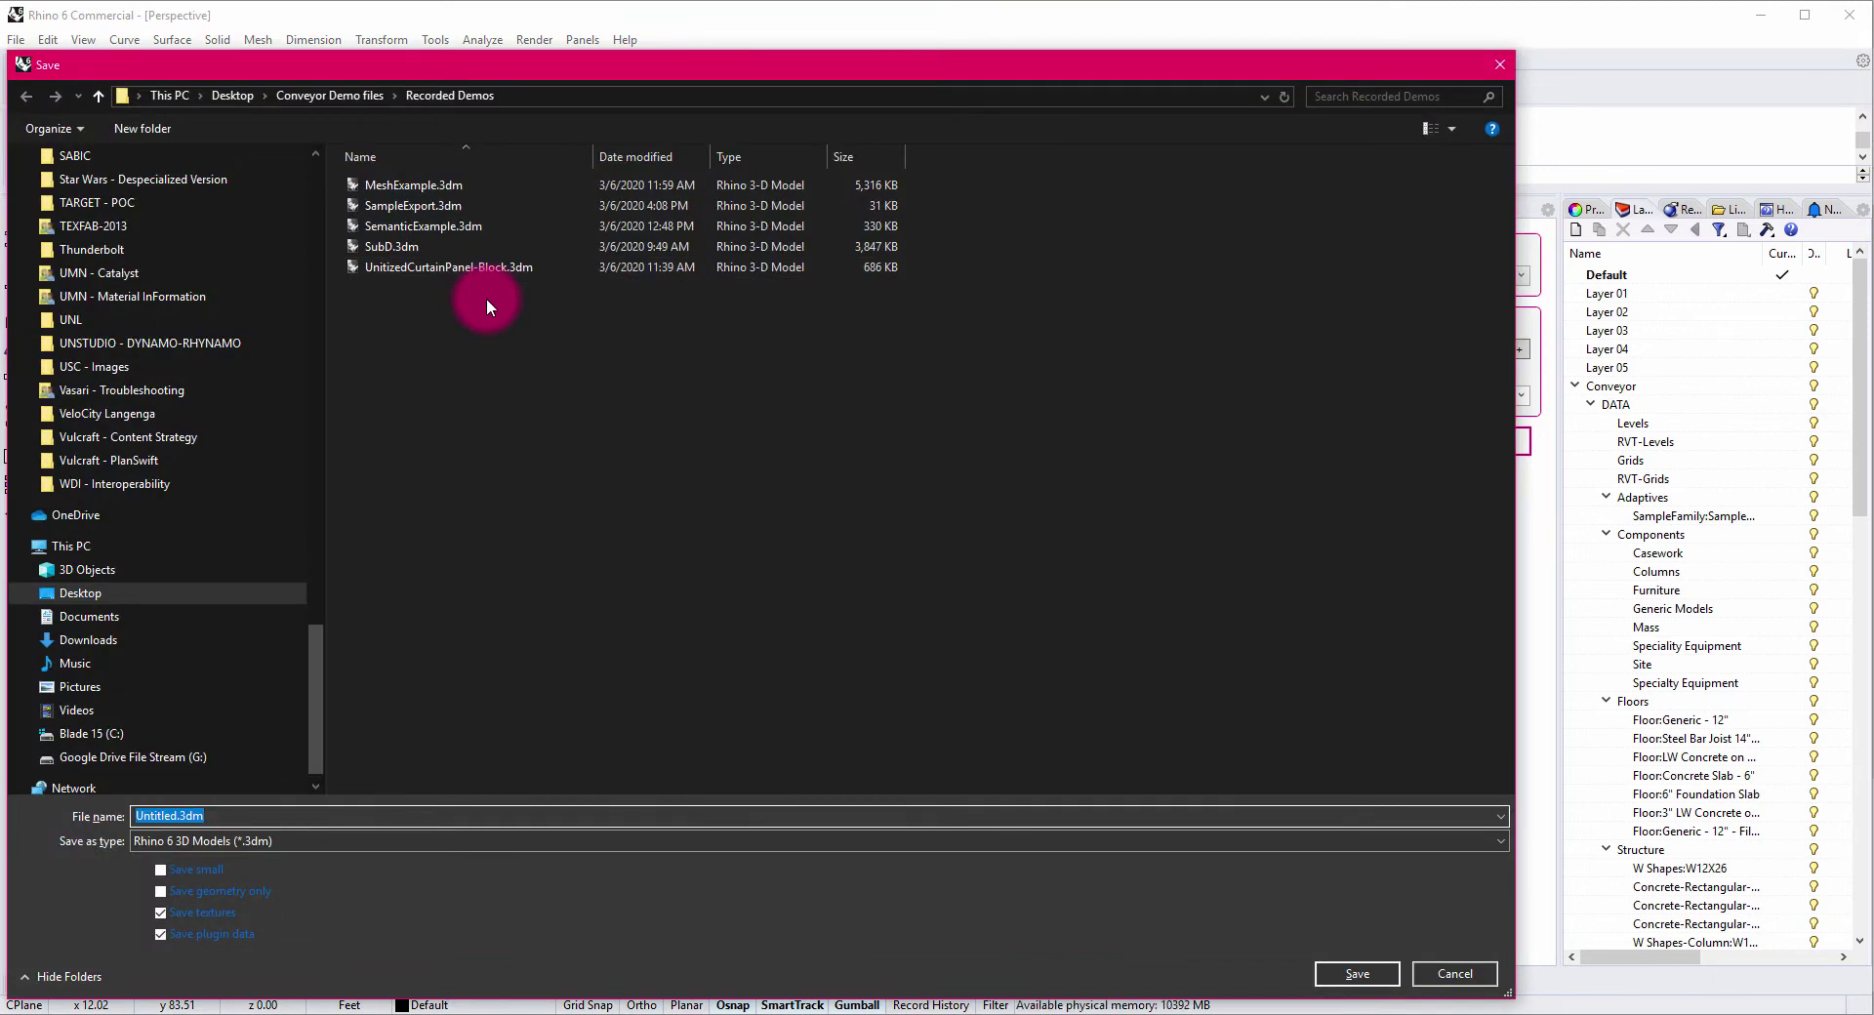
{"action": "type", "text": "ExampleFloorWorkflow"}
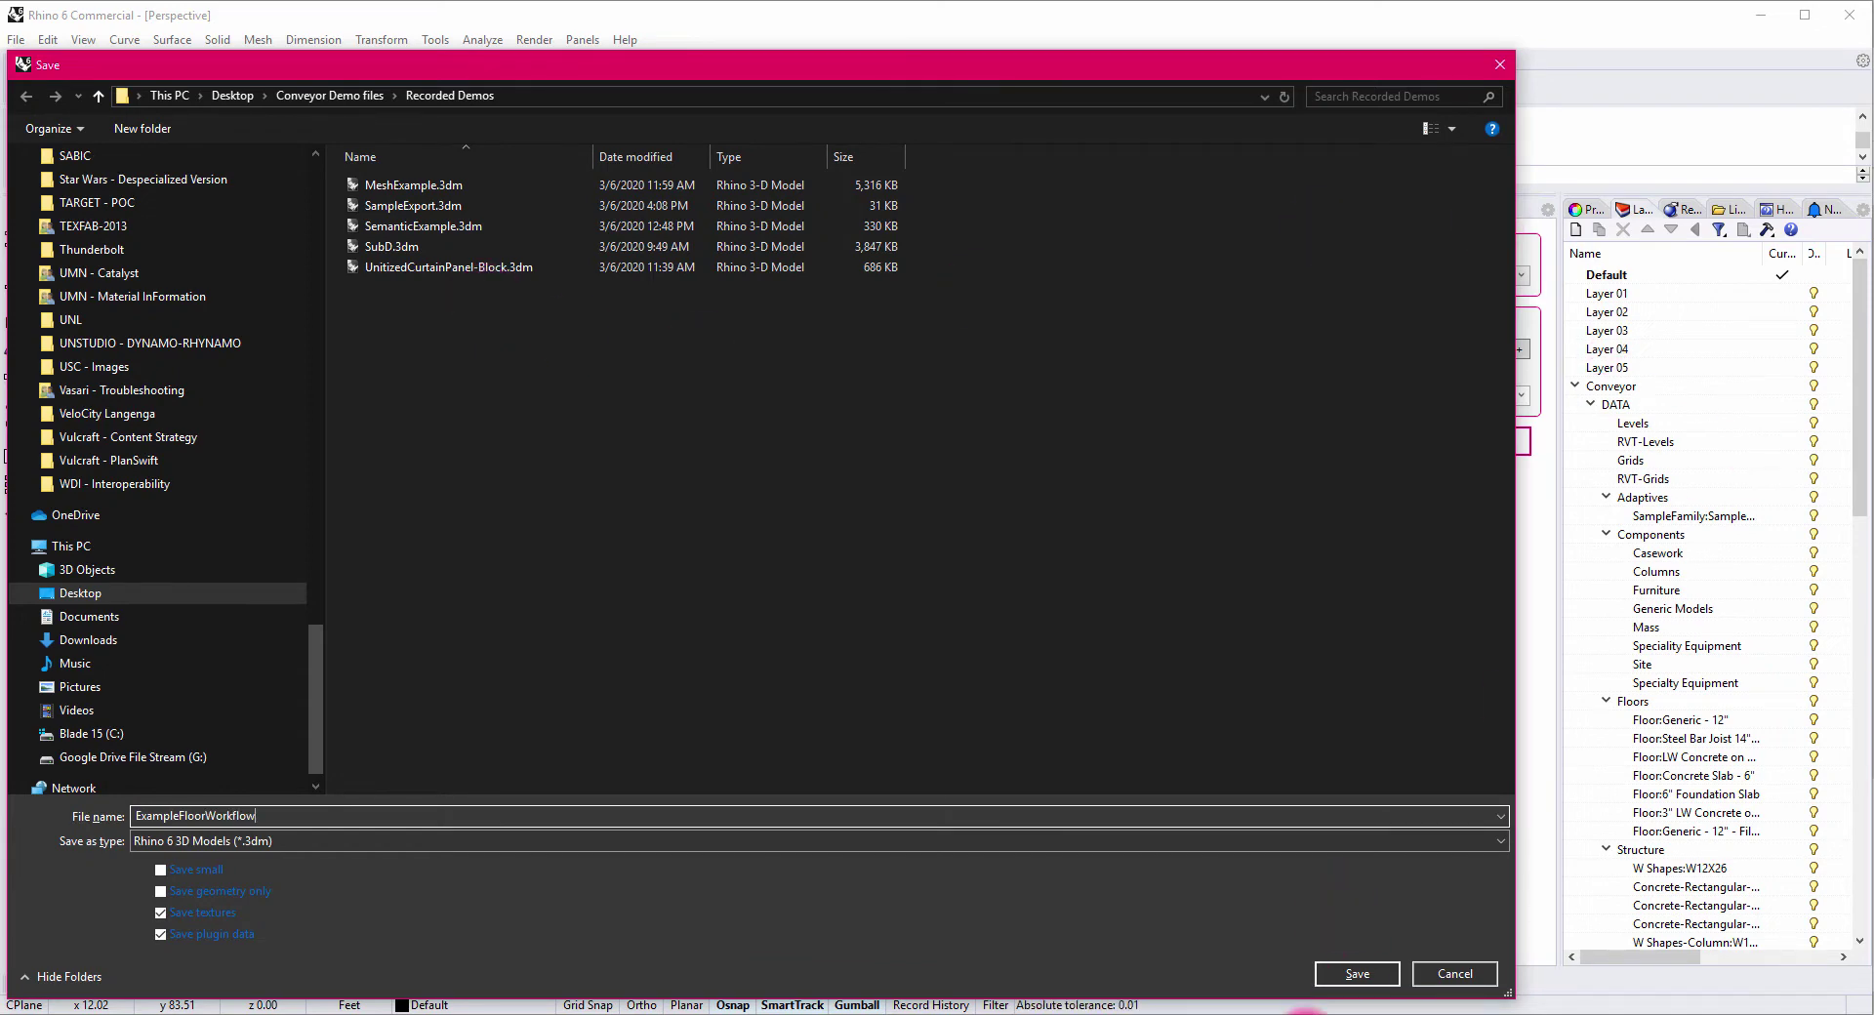
{"action": "left_click", "coordinate": [1355, 975]}
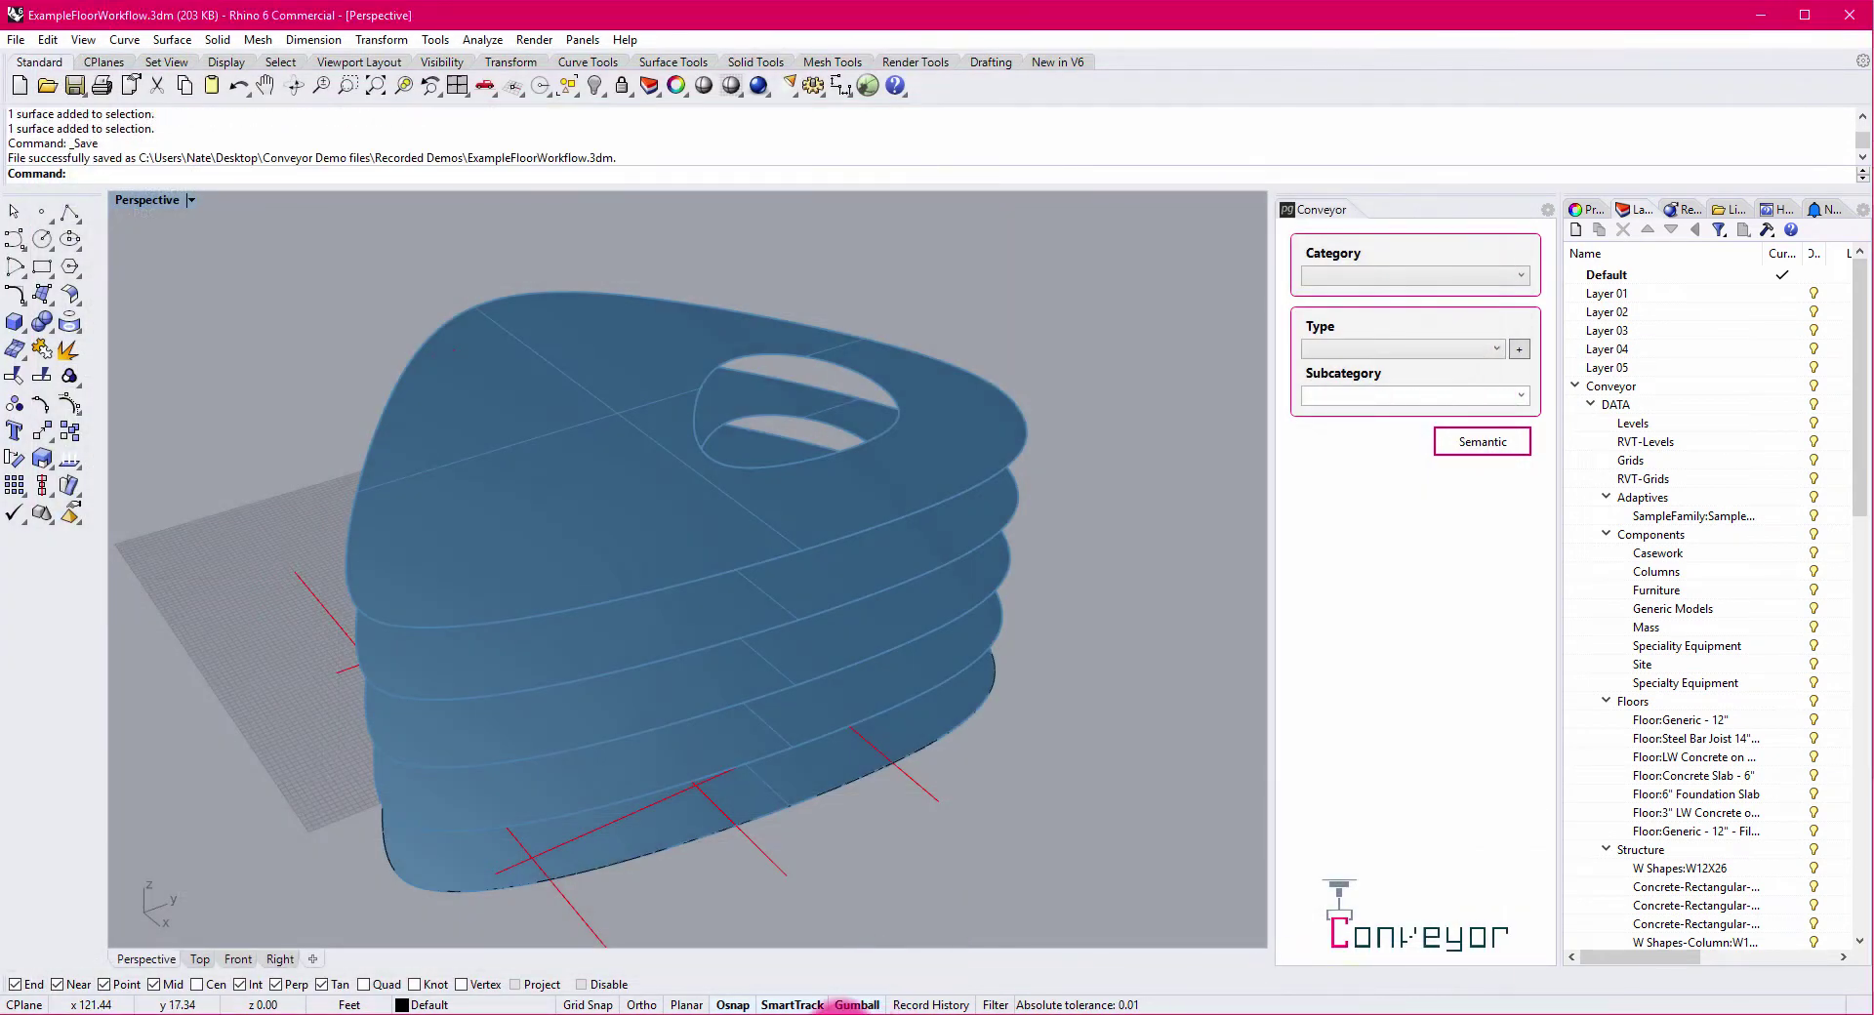
Switch to Revit and choose ExampleFloorWorkflow.3dm as Conveyor's Rhino file.
{"action": "left_click", "coordinate": [836, 942]}
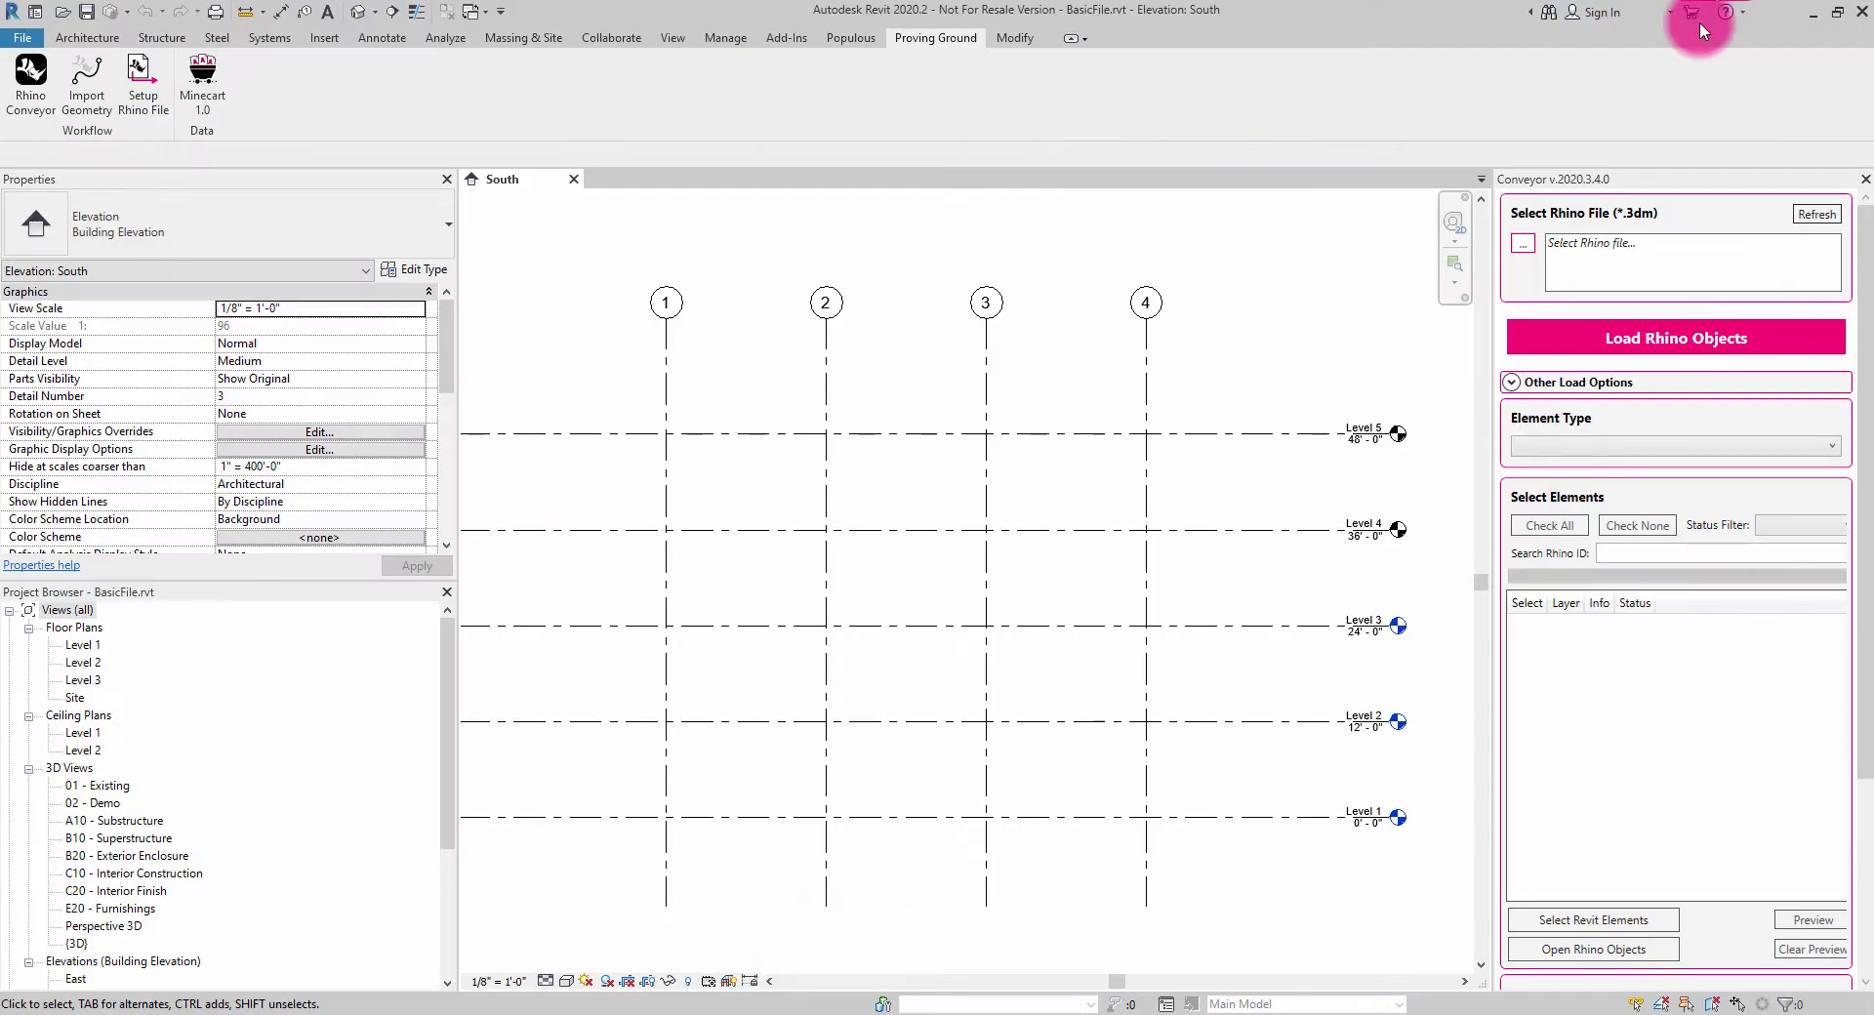
{"action": "left_click", "coordinate": [1523, 248]}
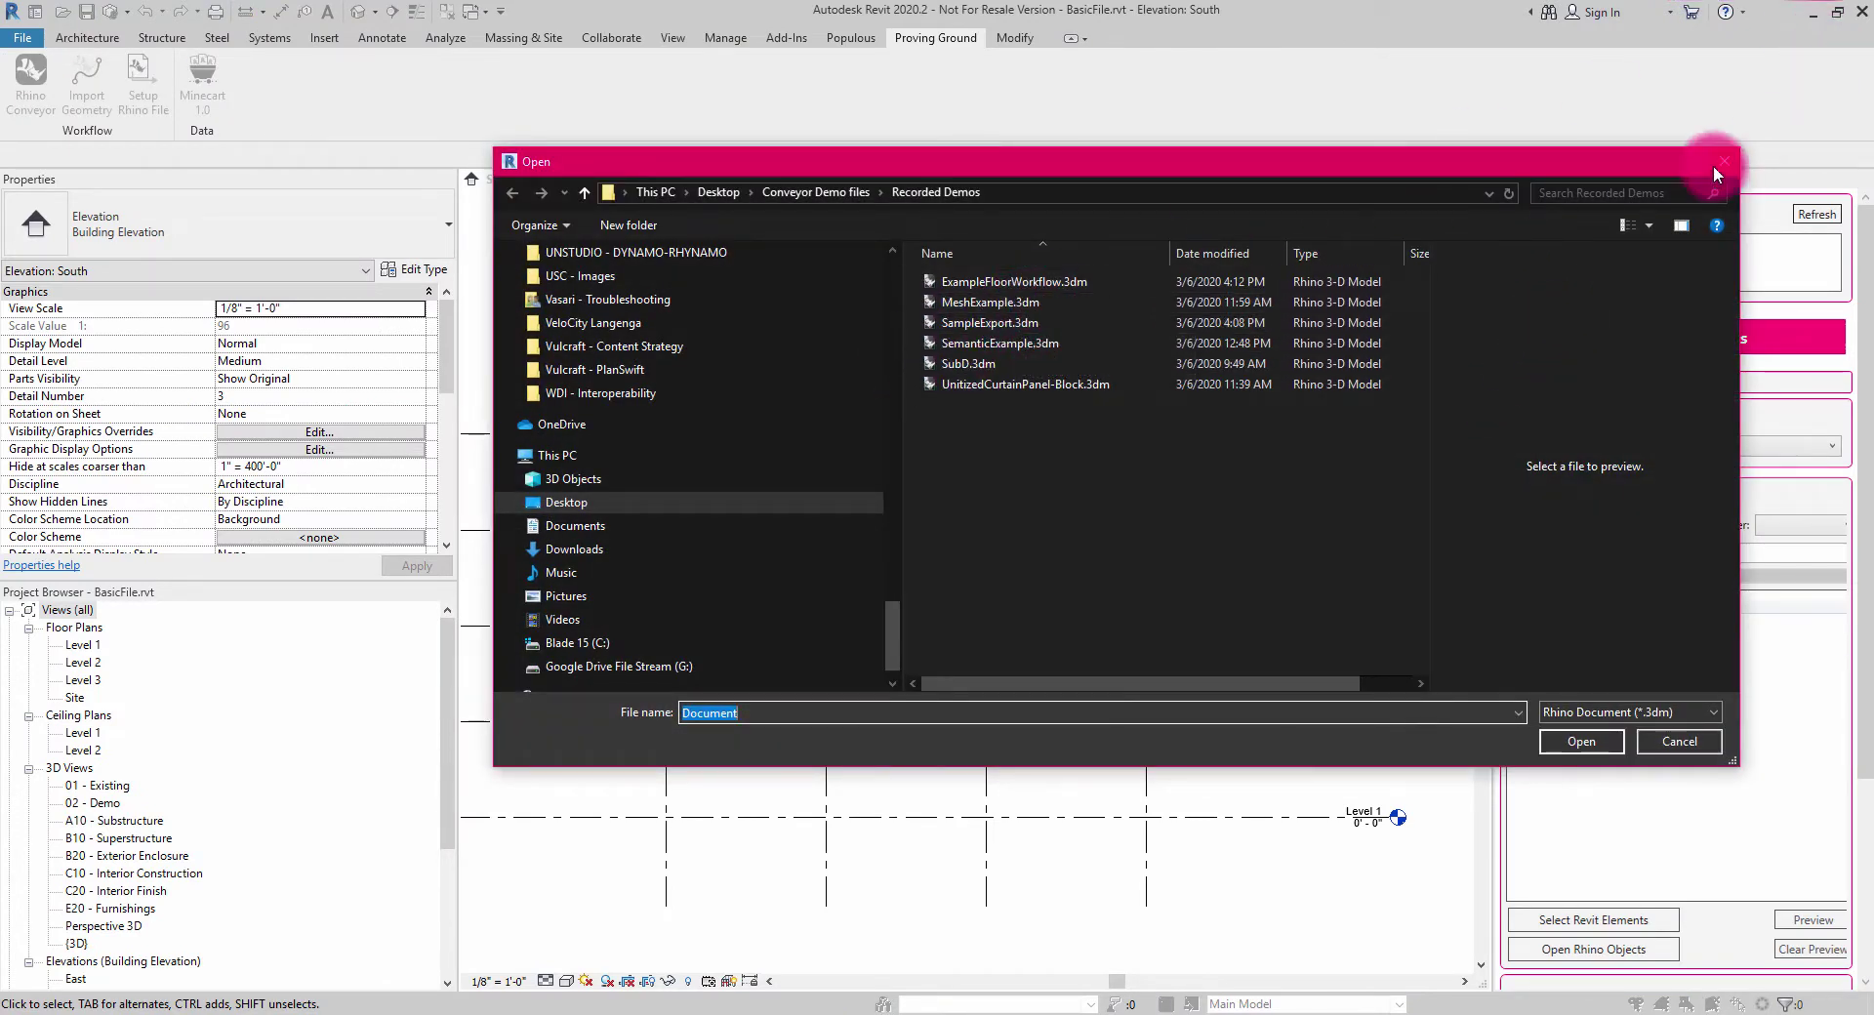
{"action": "left_click", "coordinate": [1004, 281]}
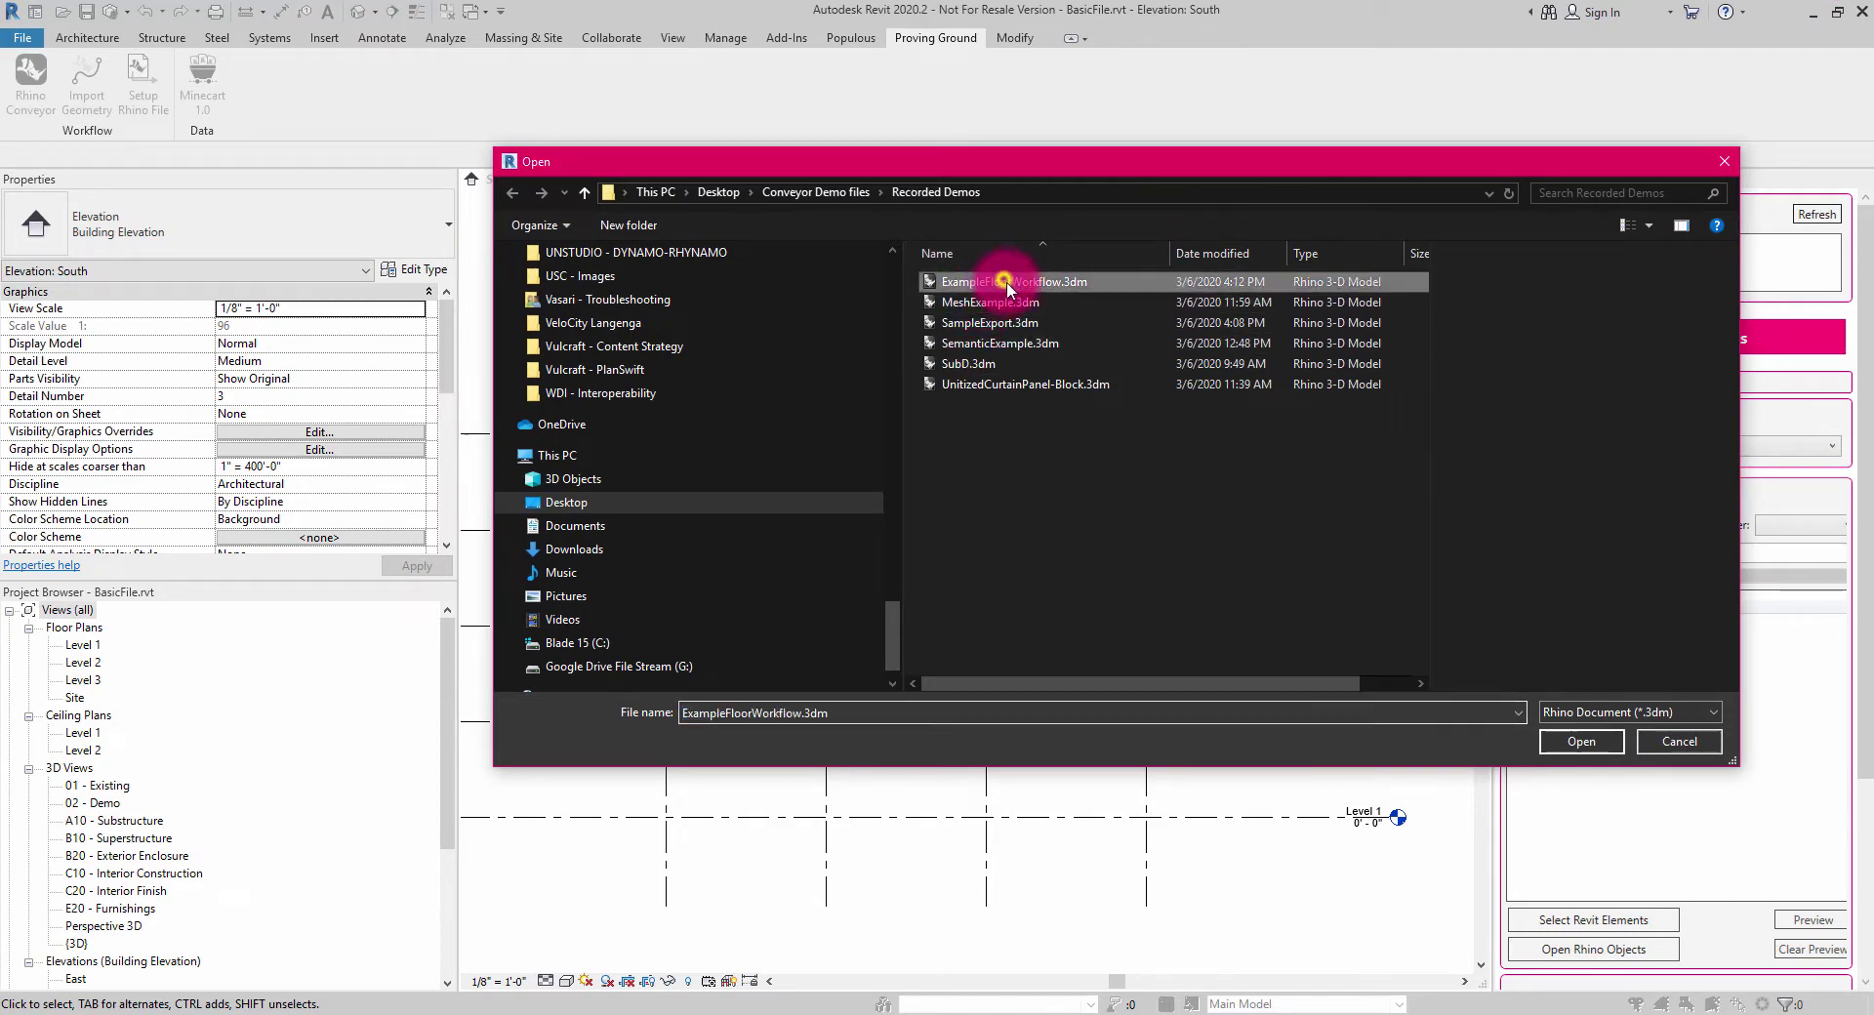
{"action": "left_click", "coordinate": [1572, 741]}
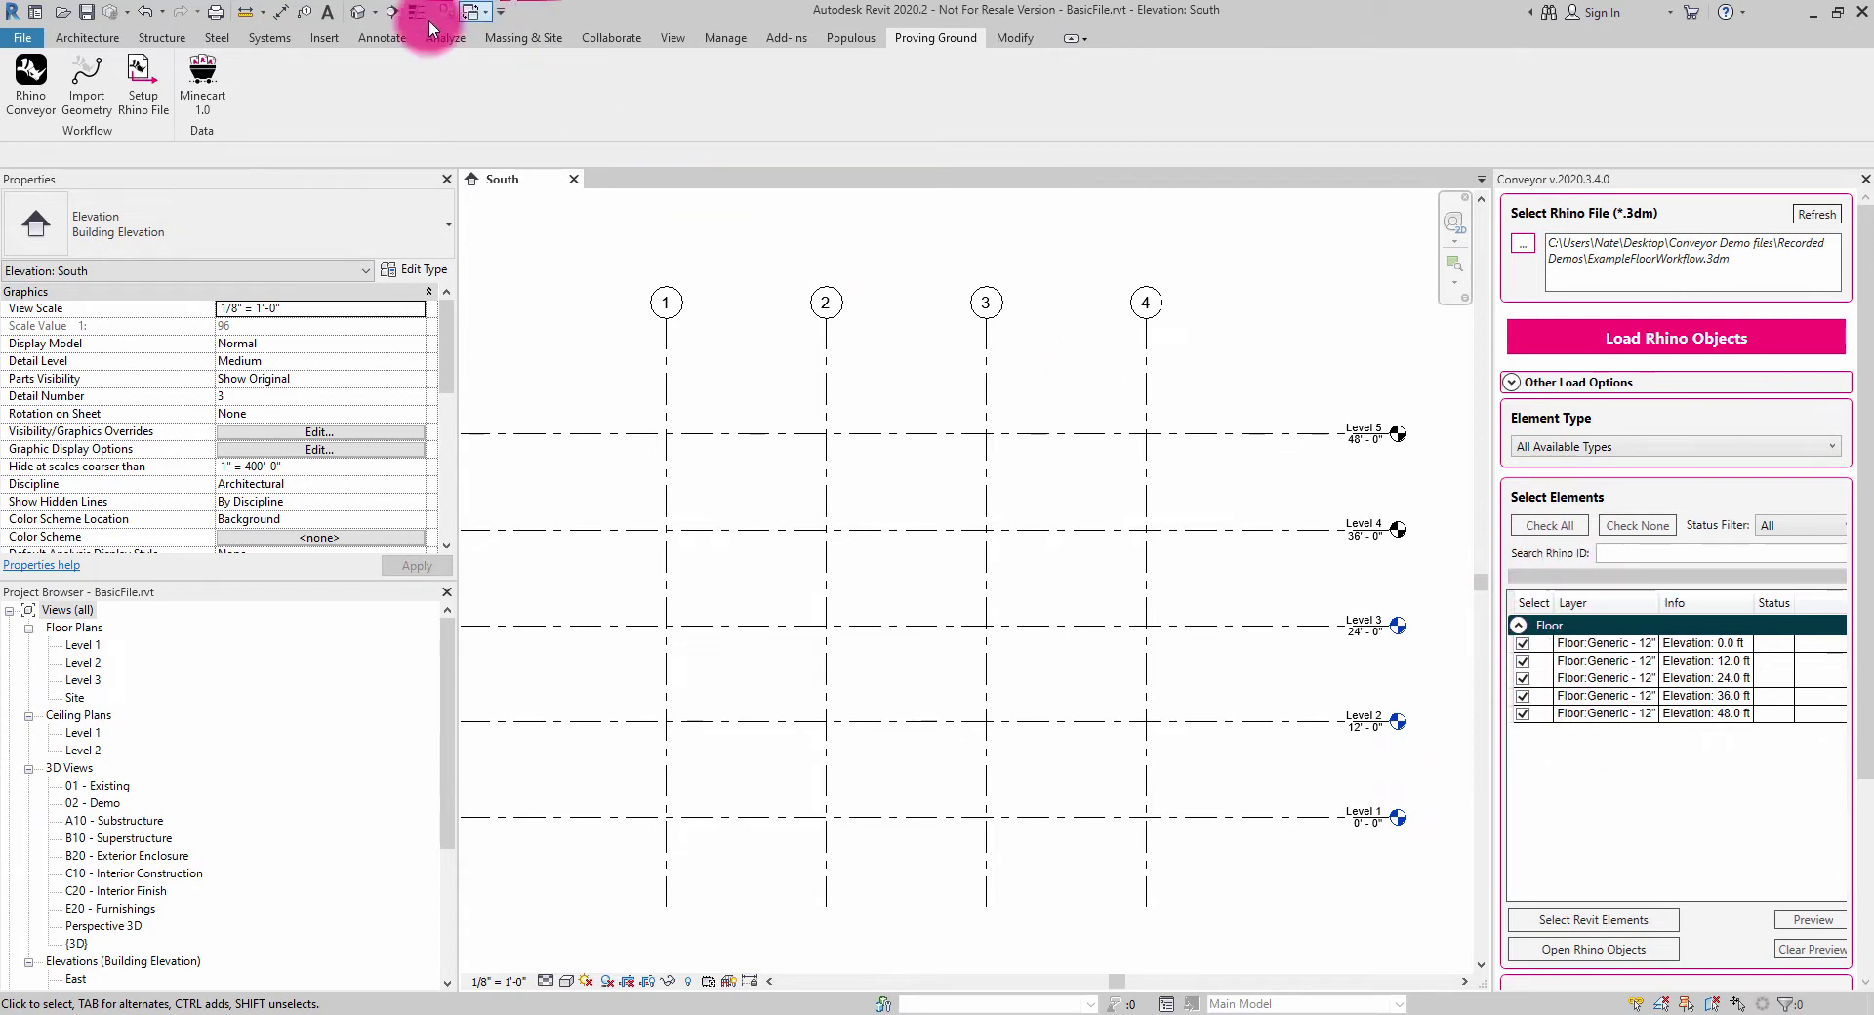
Load the checked Rhino floor objects into Revit with the default 3D view open.
{"action": "left_click", "coordinate": [360, 14]}
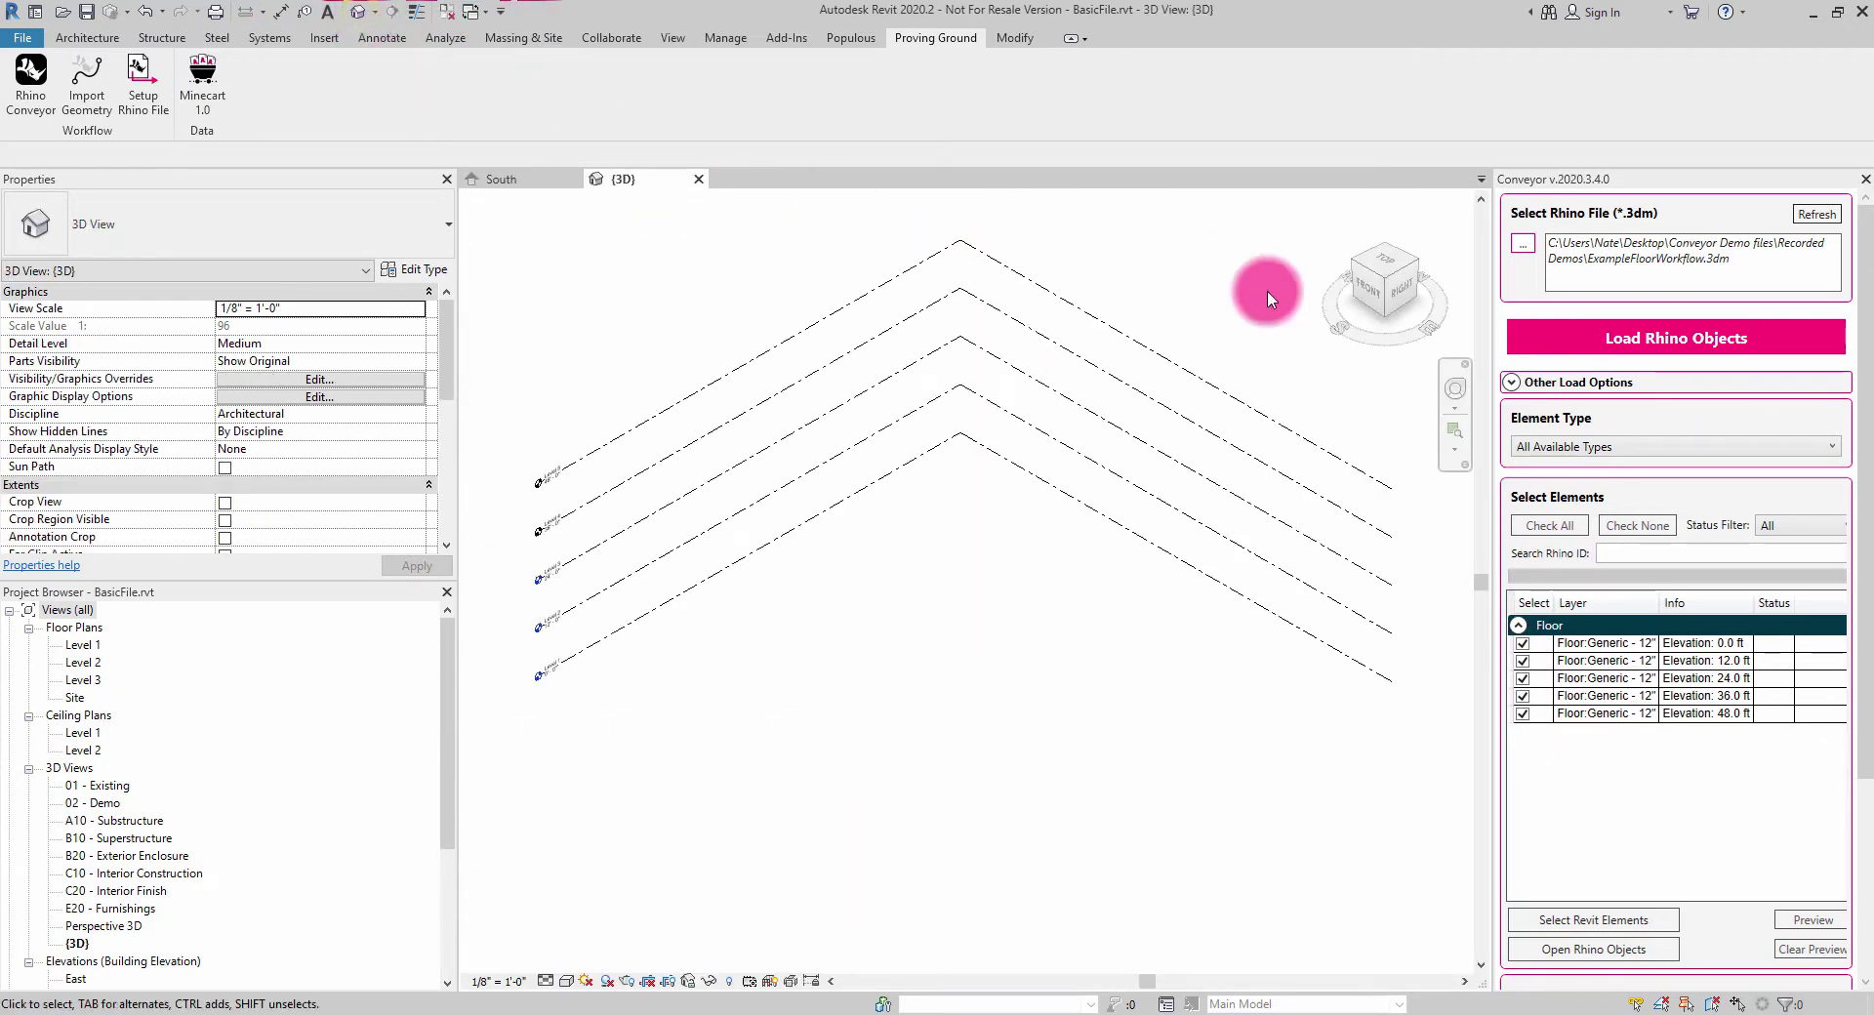
{"action": "left_click", "coordinate": [1590, 339]}
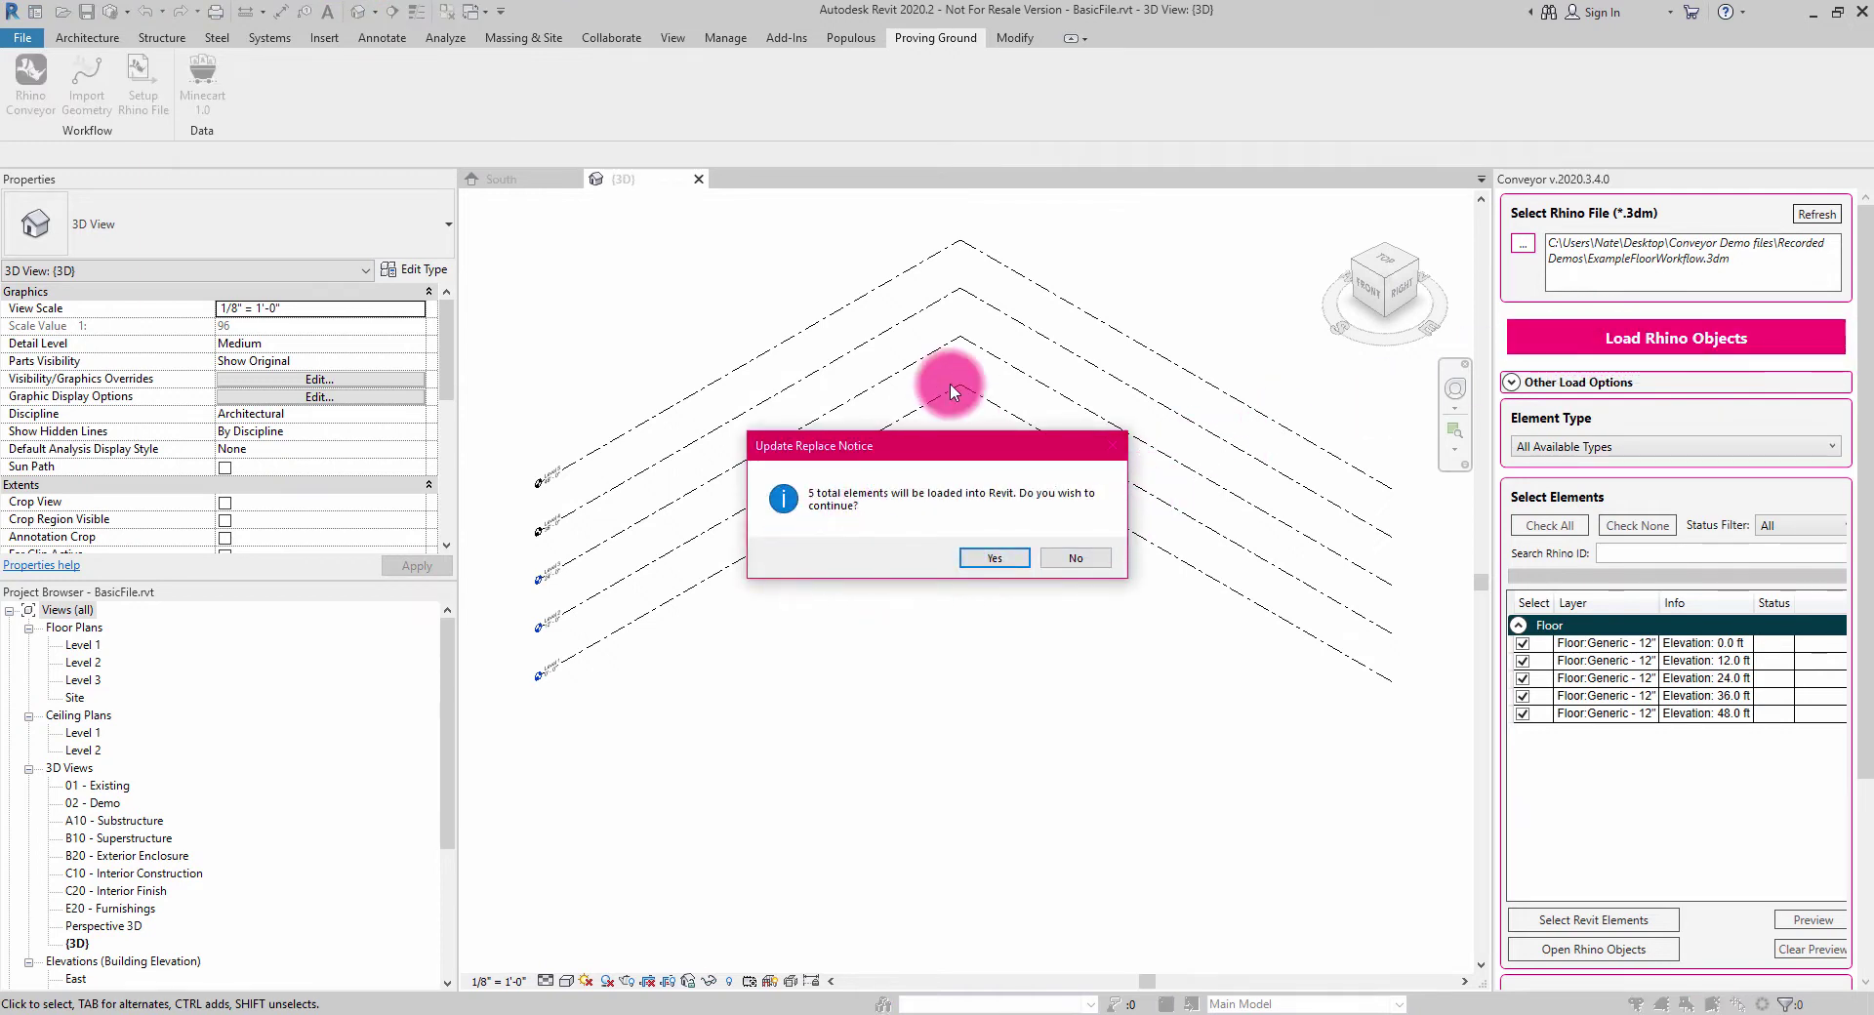
{"action": "left_click", "coordinate": [993, 559]}
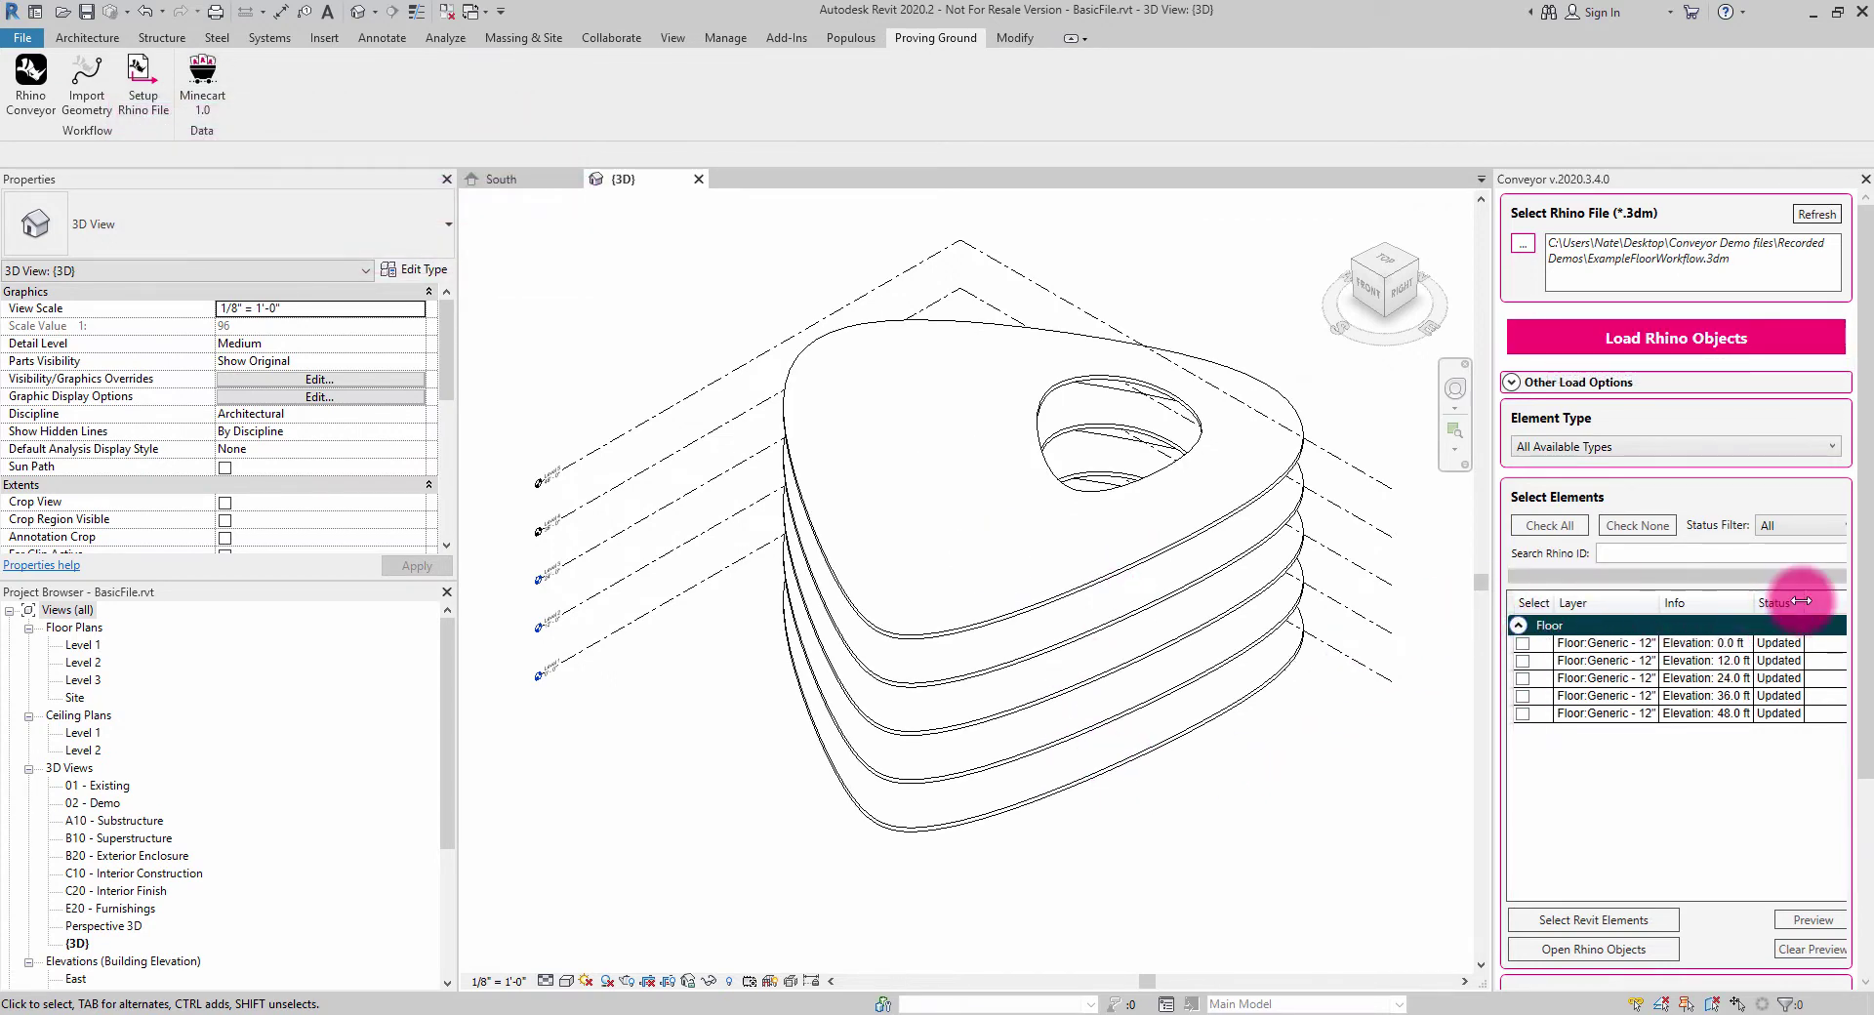
Examine the loaded floors in 3D, including the Level 5 floor's editable boundary sketch and its available floor types.
{"action": "middle_click_drag", "start_coordinate": [1303, 844], "coordinate": [1222, 905]}
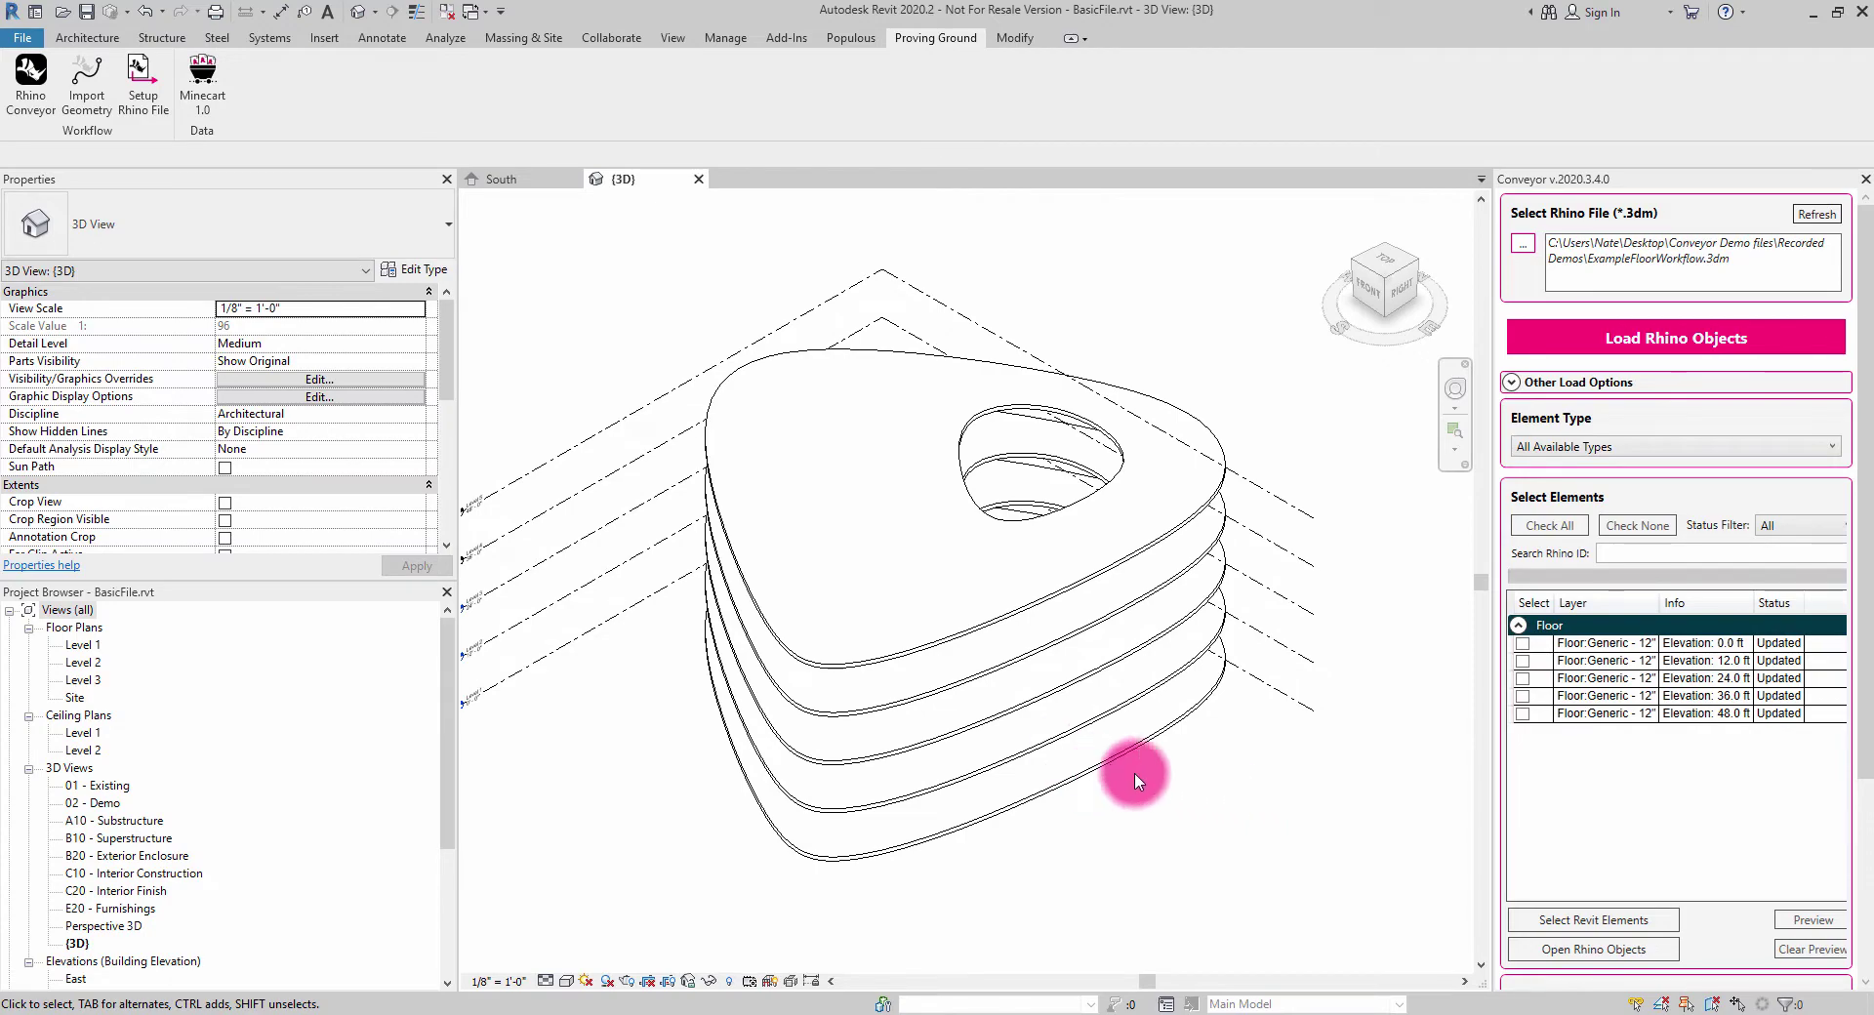
{"action": "middle_click_drag", "start_coordinate": [1123, 773], "coordinate": [1003, 715], "text": "shift"}
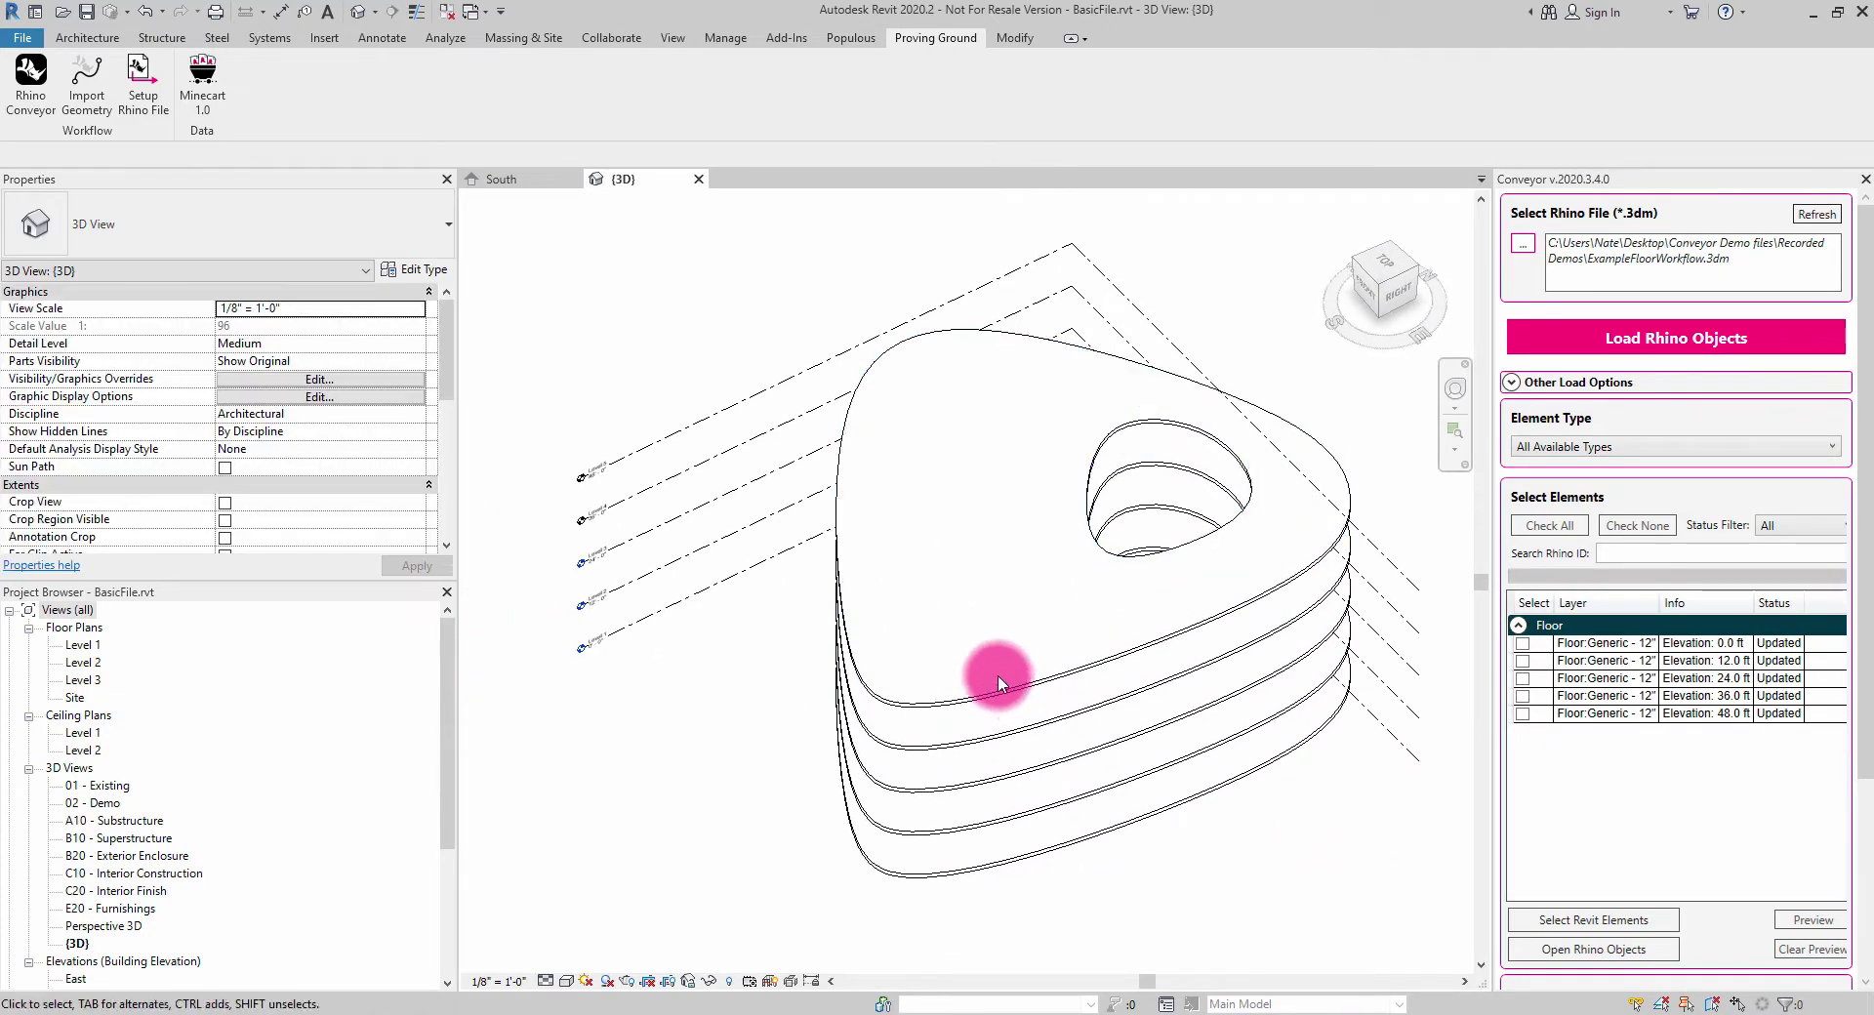
{"action": "scroll", "coordinate": [1005, 707], "scroll_direction": "up", "scroll_amount": 2}
{"action": "double_click", "coordinate": [1001, 695]}
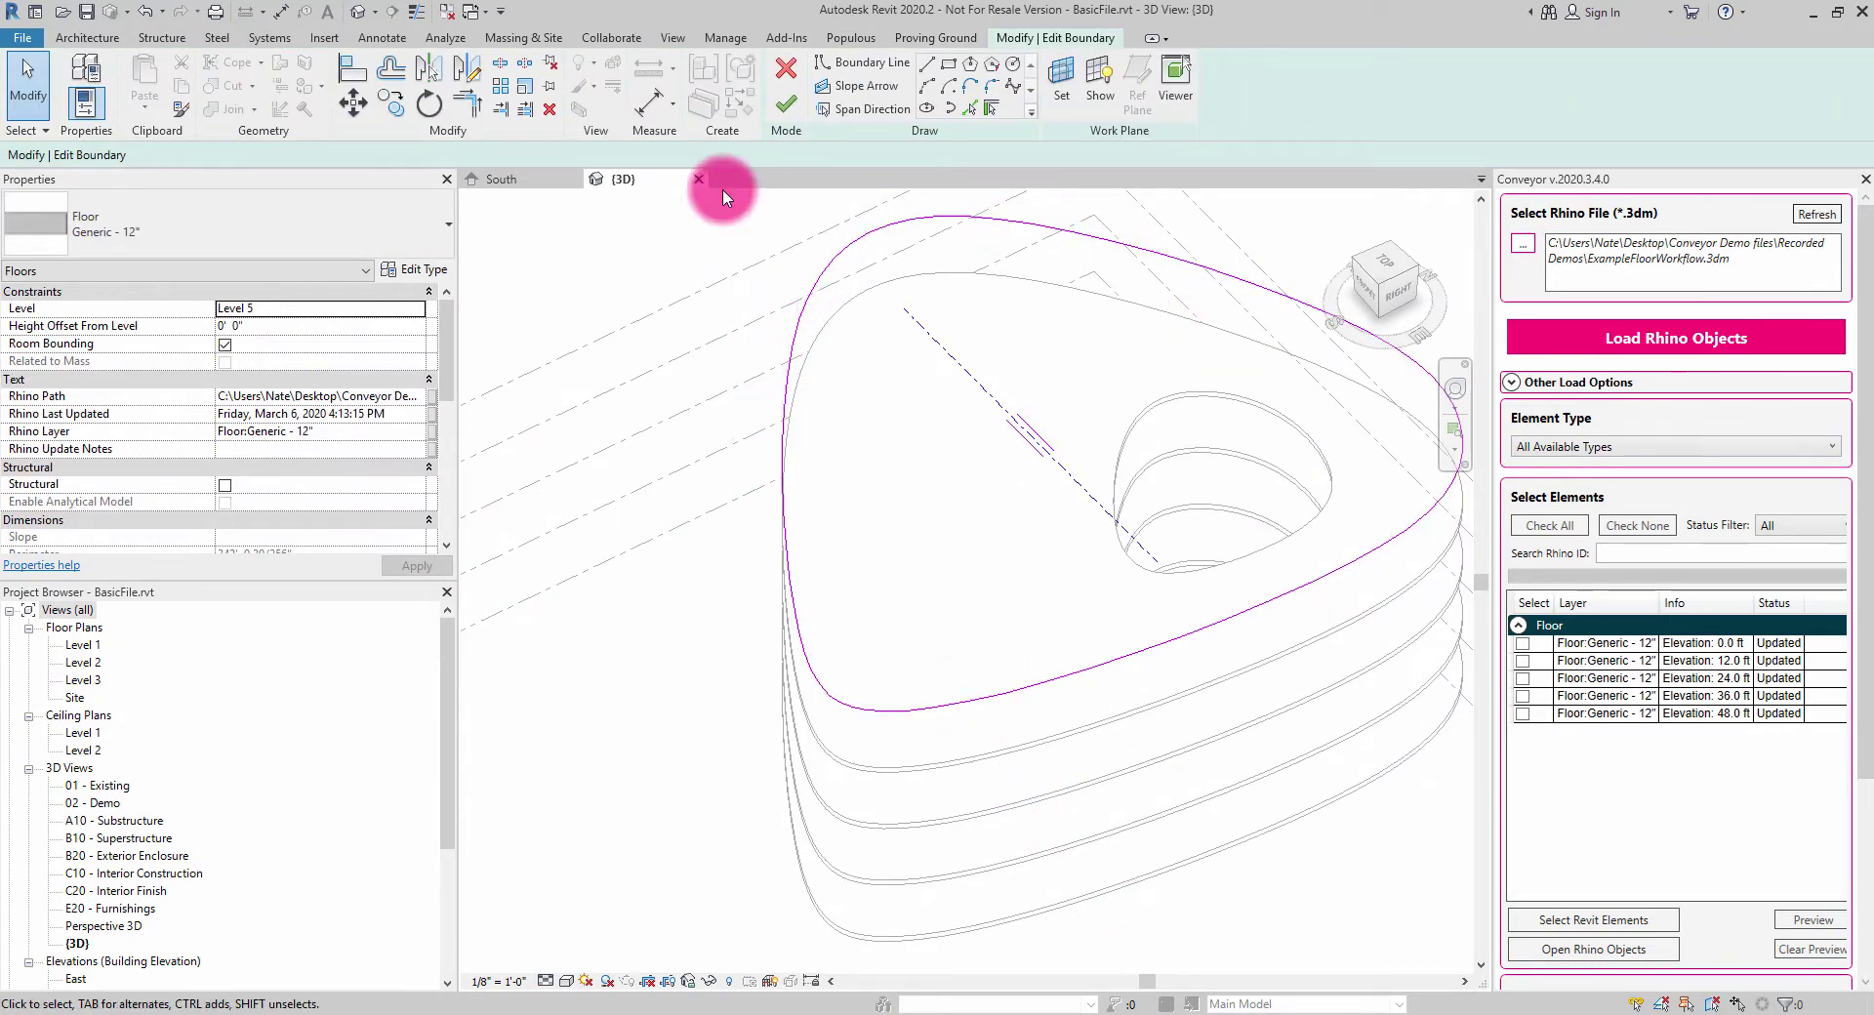
{"action": "left_click", "coordinate": [801, 106]}
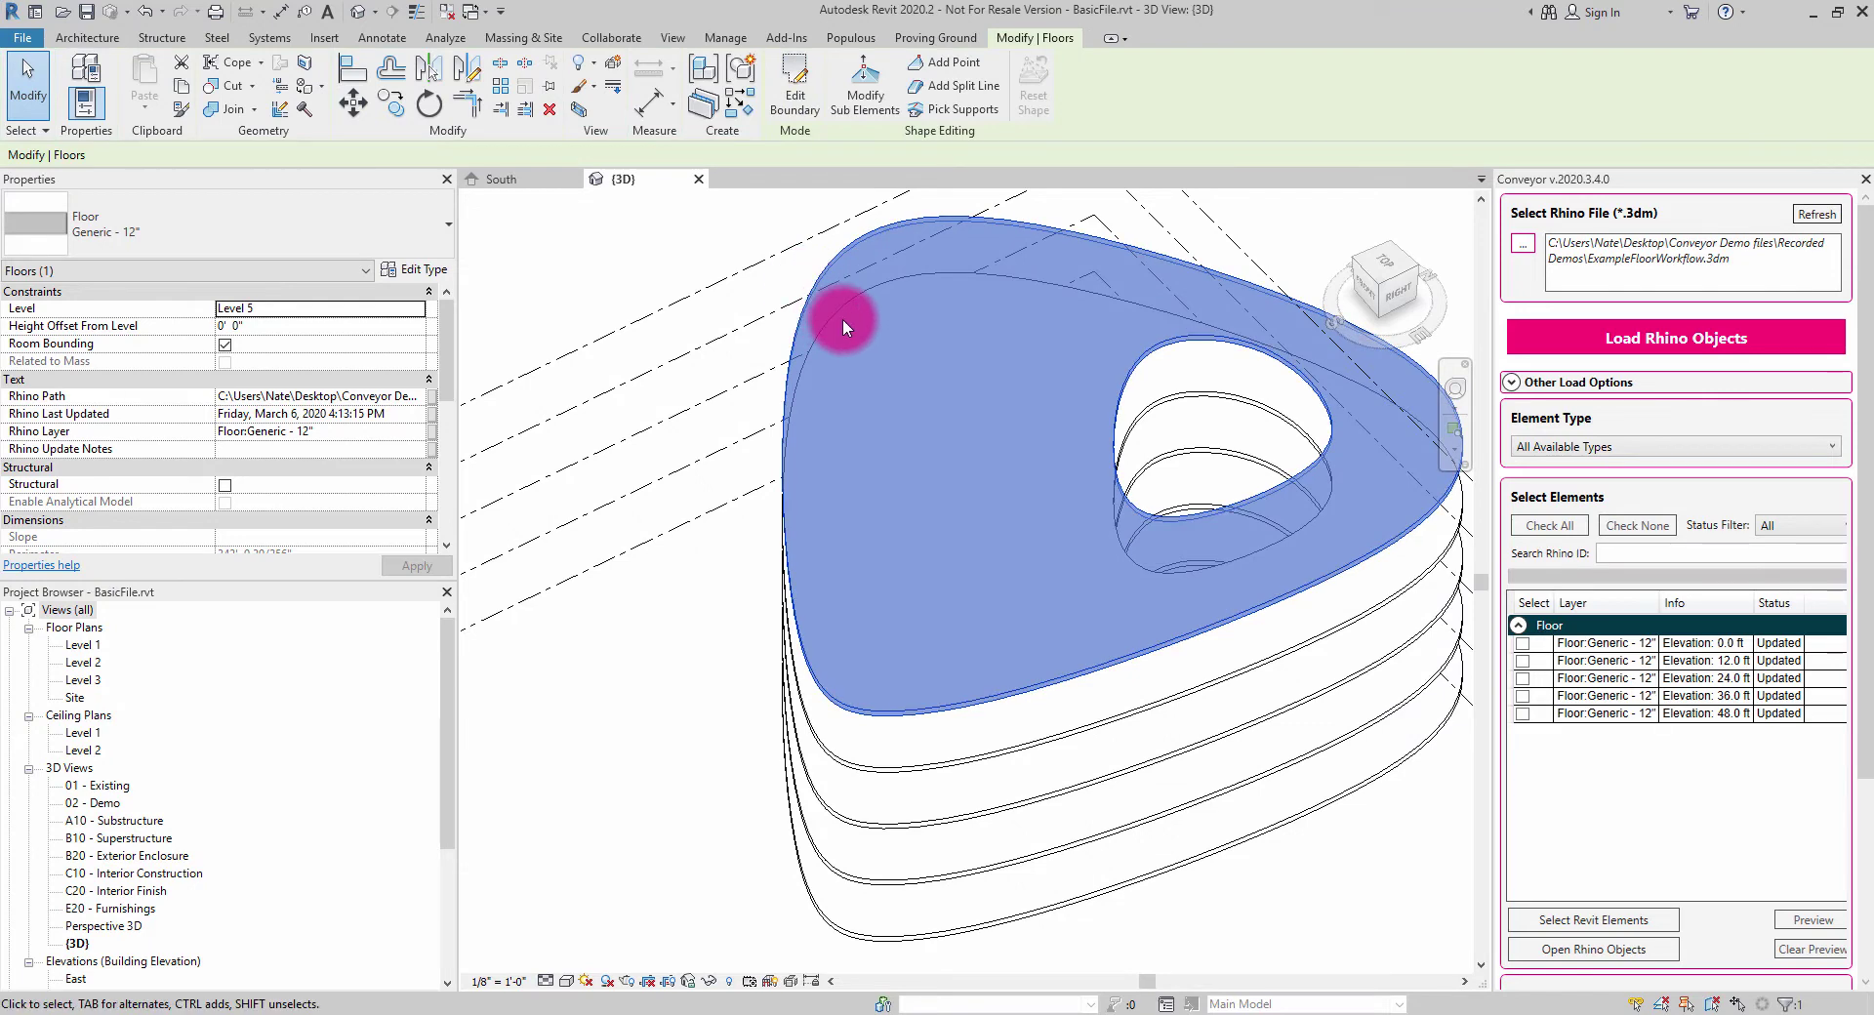
{"action": "left_click", "coordinate": [154, 231]}
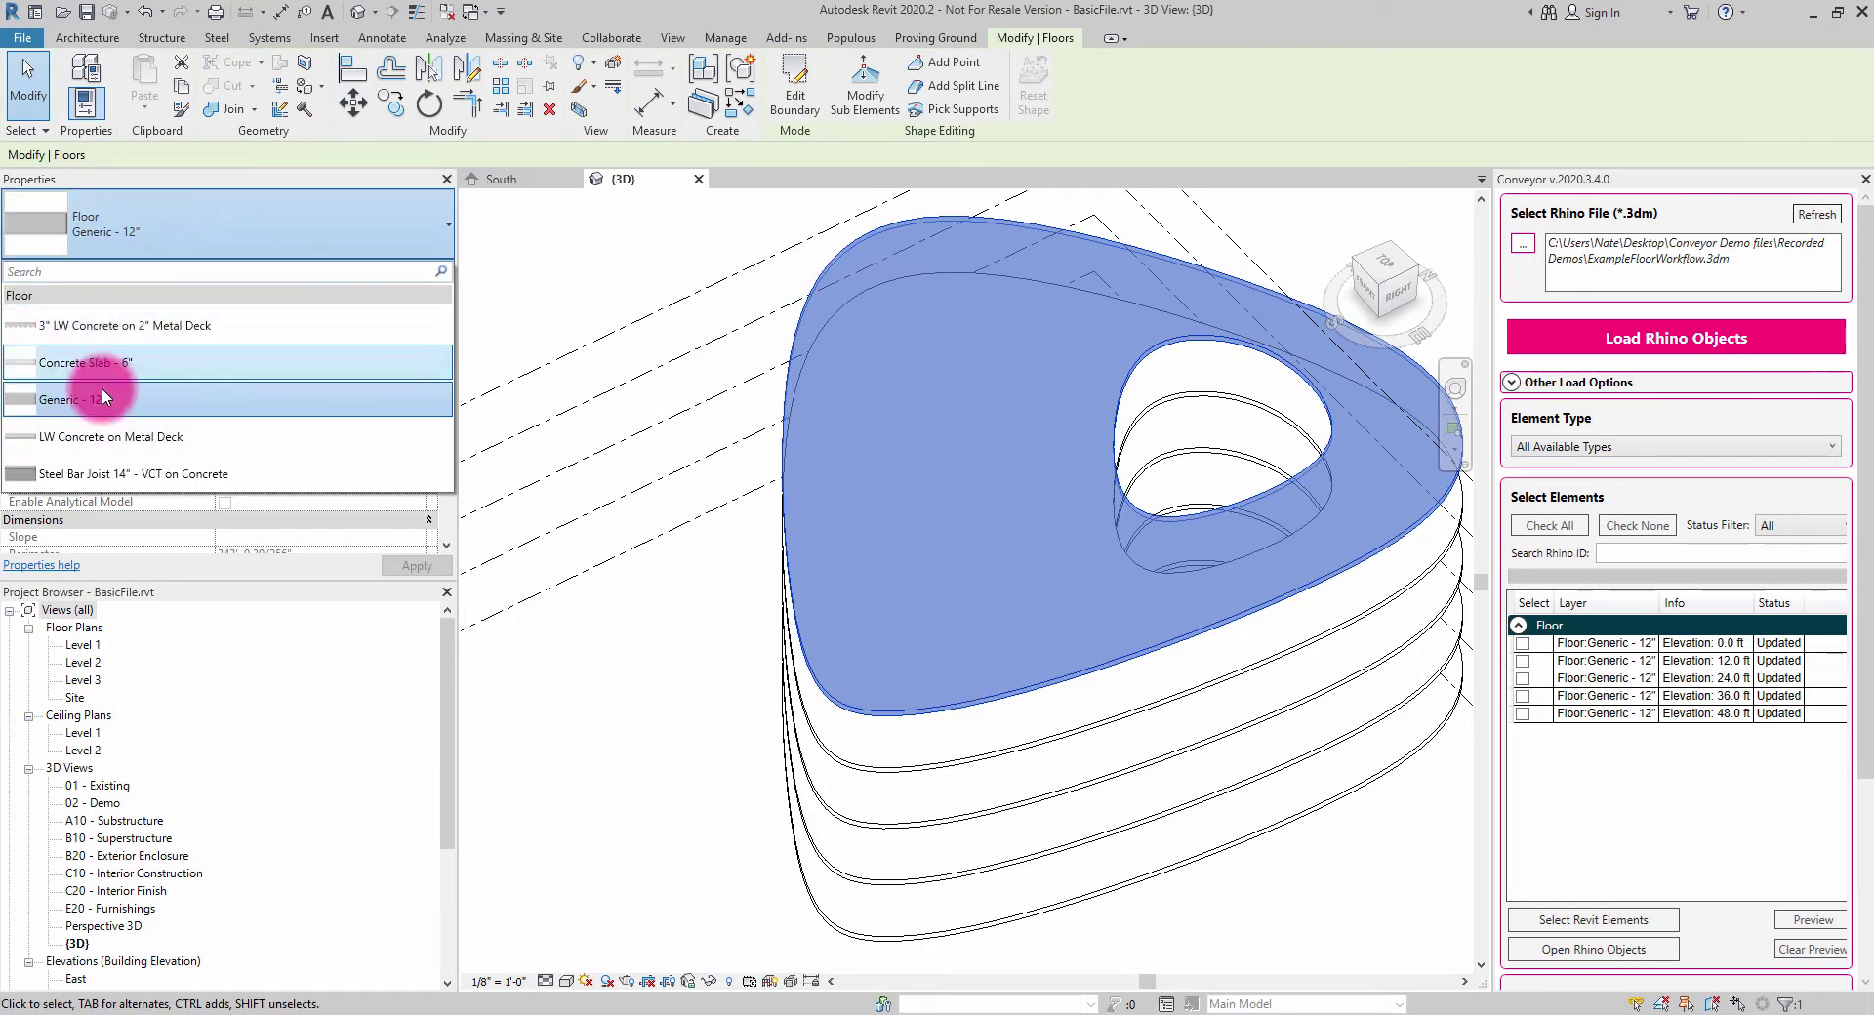
{"action": "left_click", "coordinate": [584, 265]}
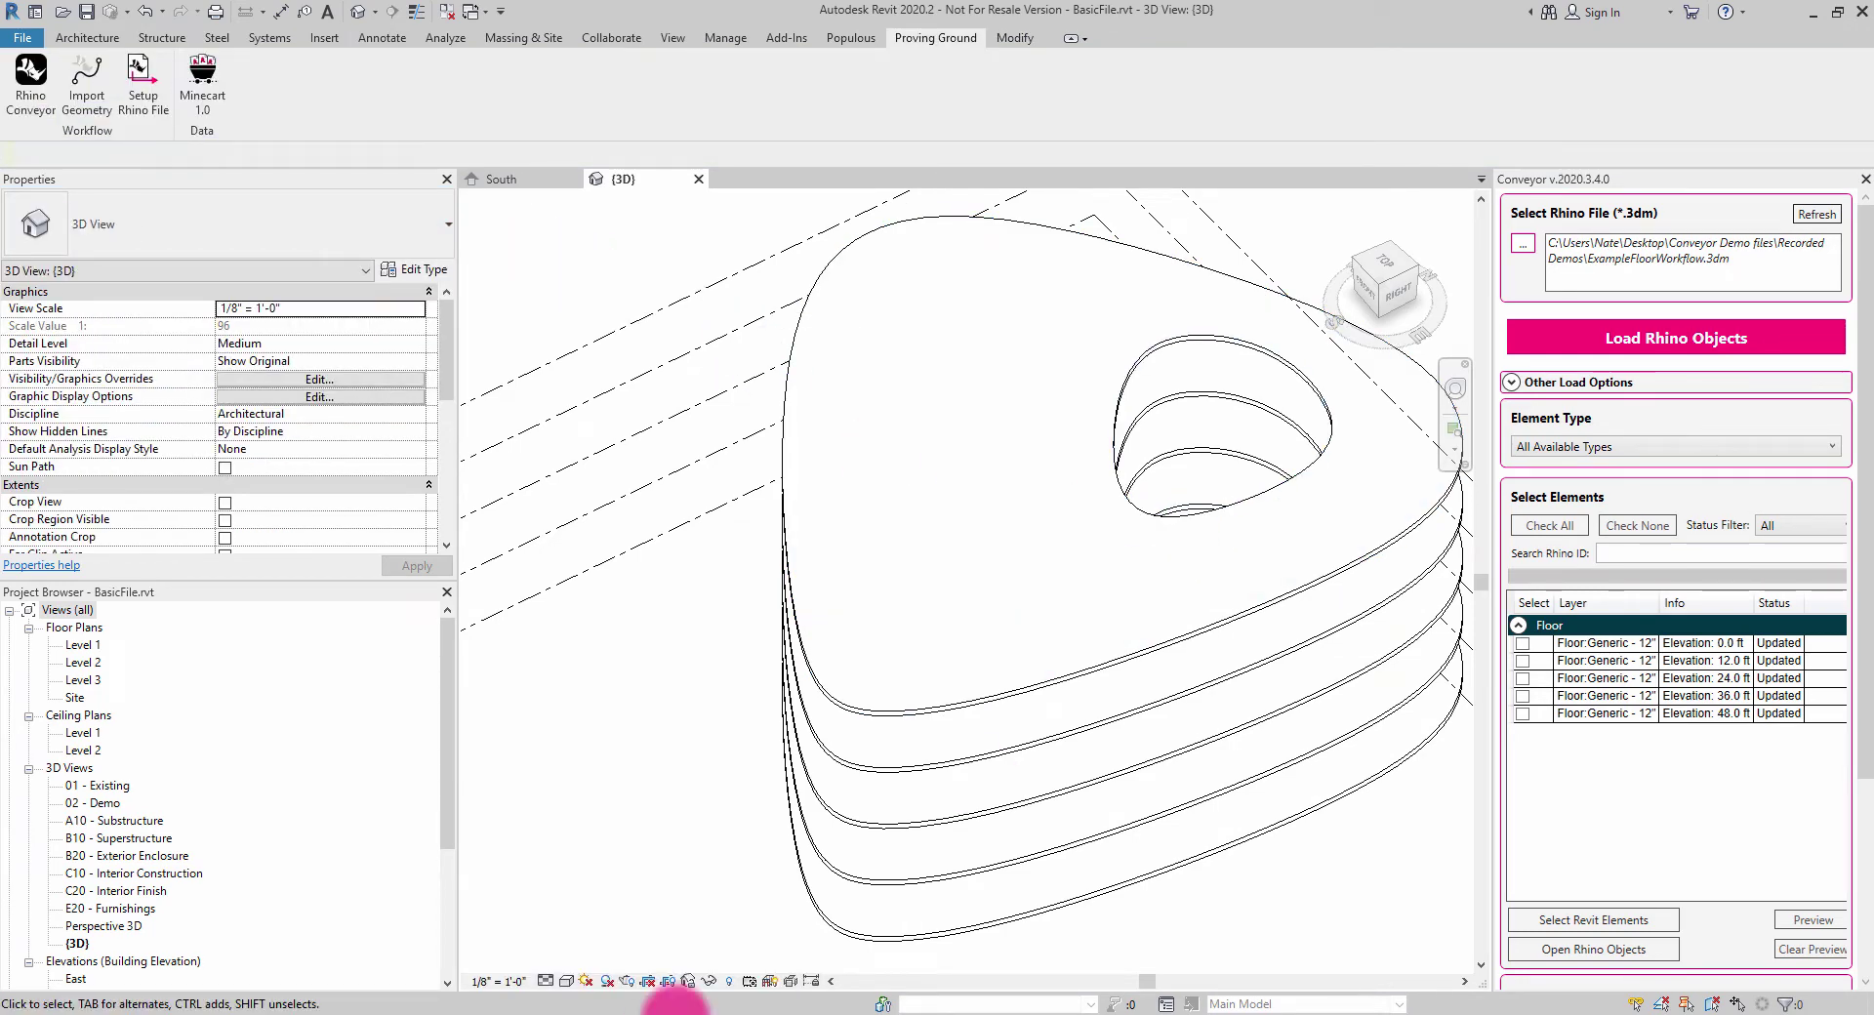
{"action": "middle_click_drag", "start_coordinate": [1015, 613], "coordinate": [1109, 548]}
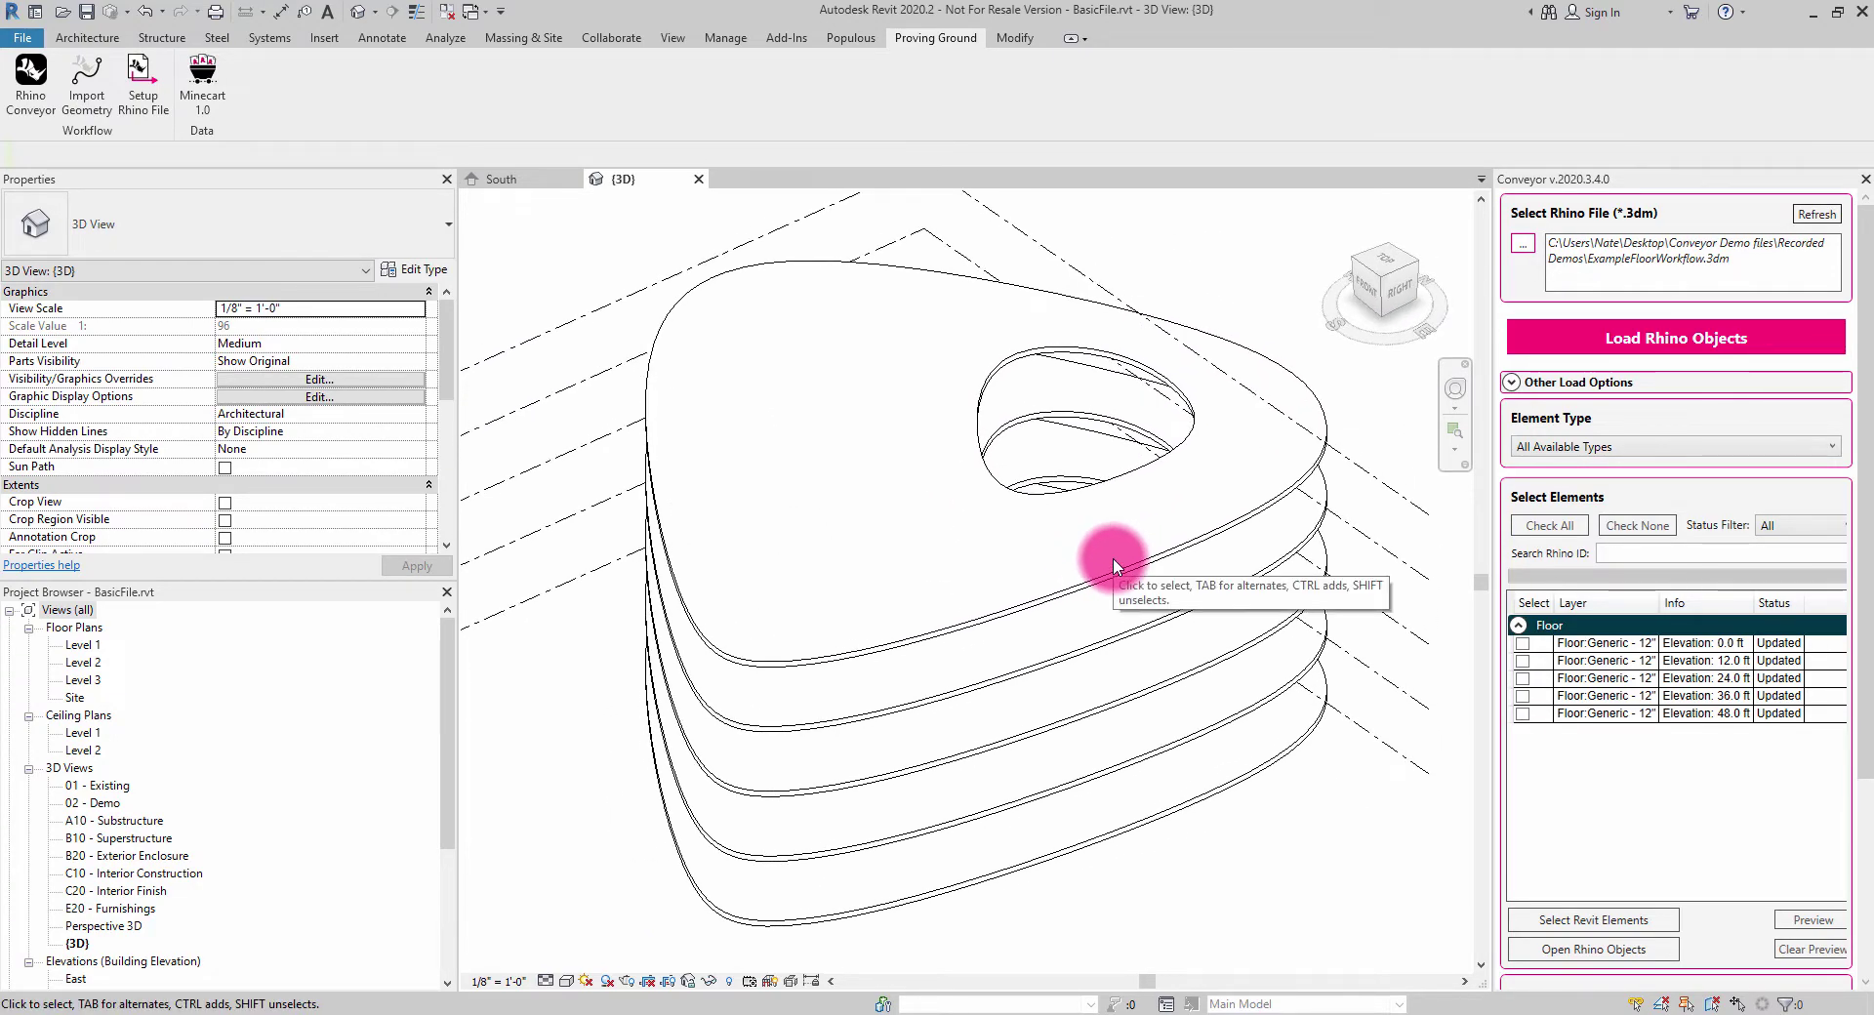
Switch to Rhino and scale the topmost floor surface down uniformly.
{"action": "left_click", "coordinate": [745, 1012]}
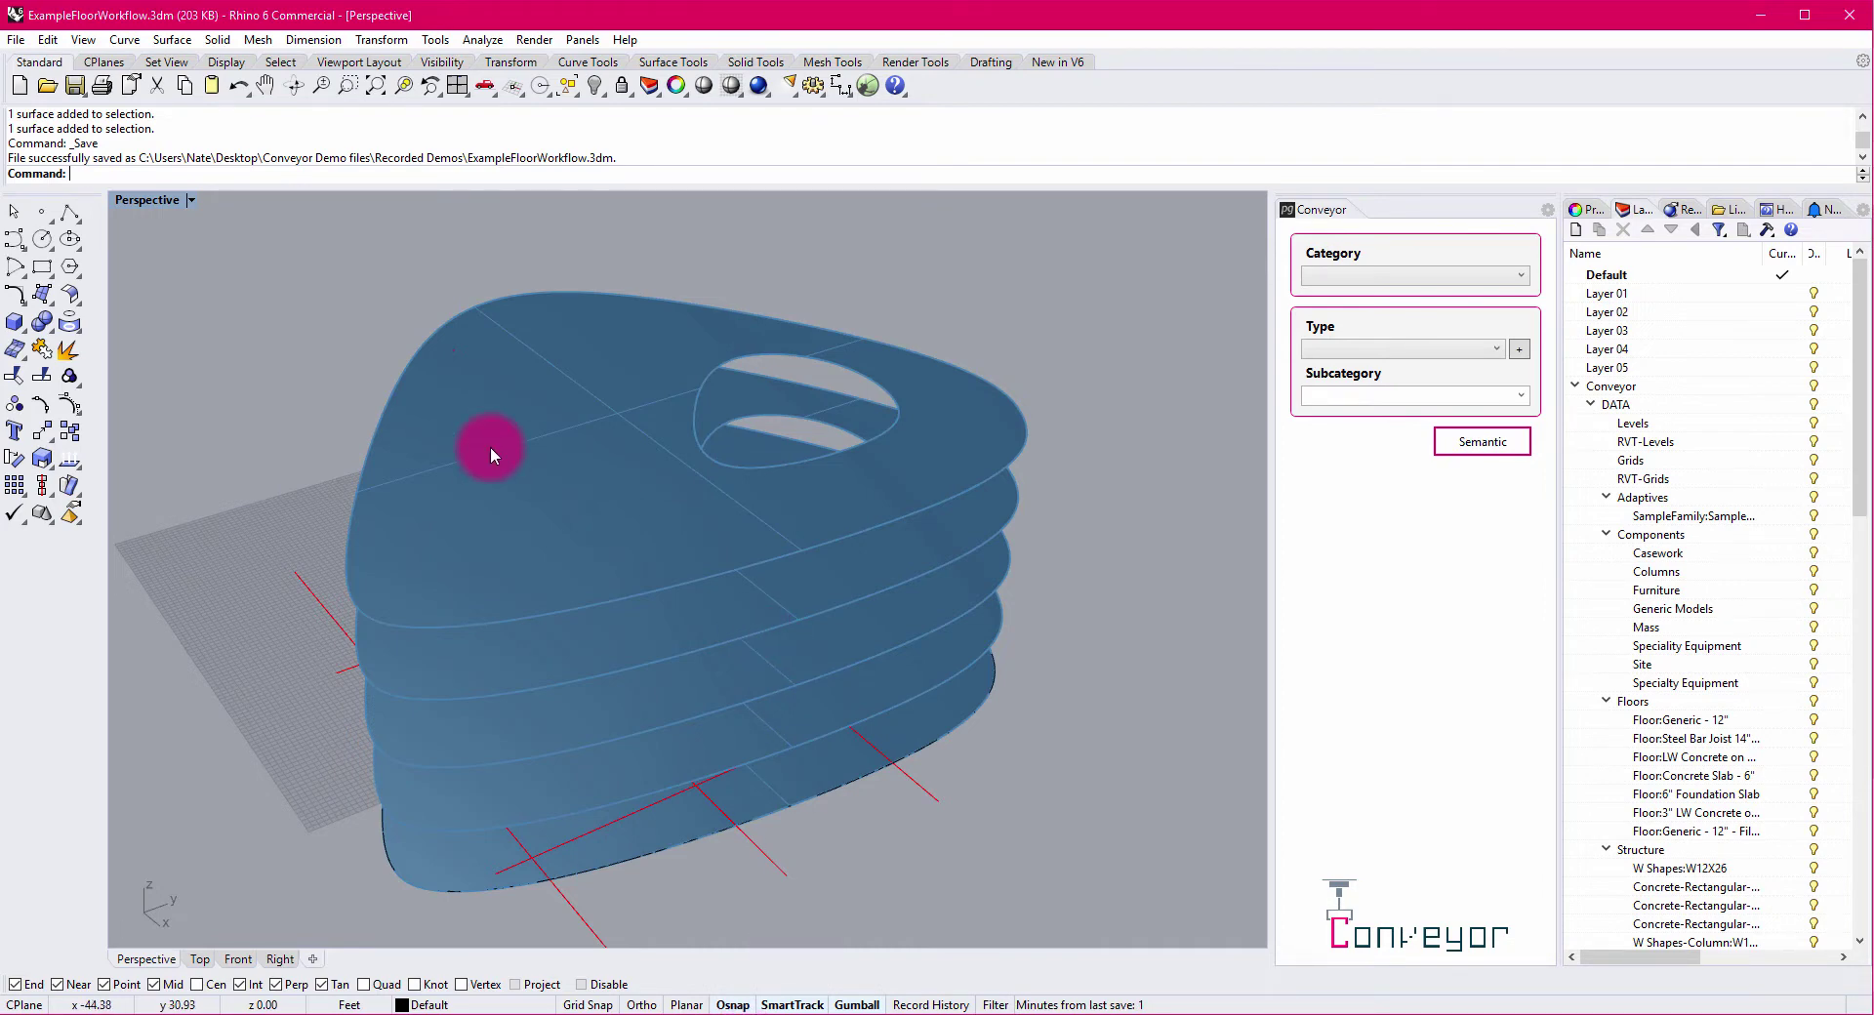
{"action": "right_click_drag", "start_coordinate": [514, 472], "coordinate": [775, 398]}
{"action": "left_click", "coordinate": [775, 398]}
{"action": "right_click_drag", "start_coordinate": [953, 400], "coordinate": [668, 518]}
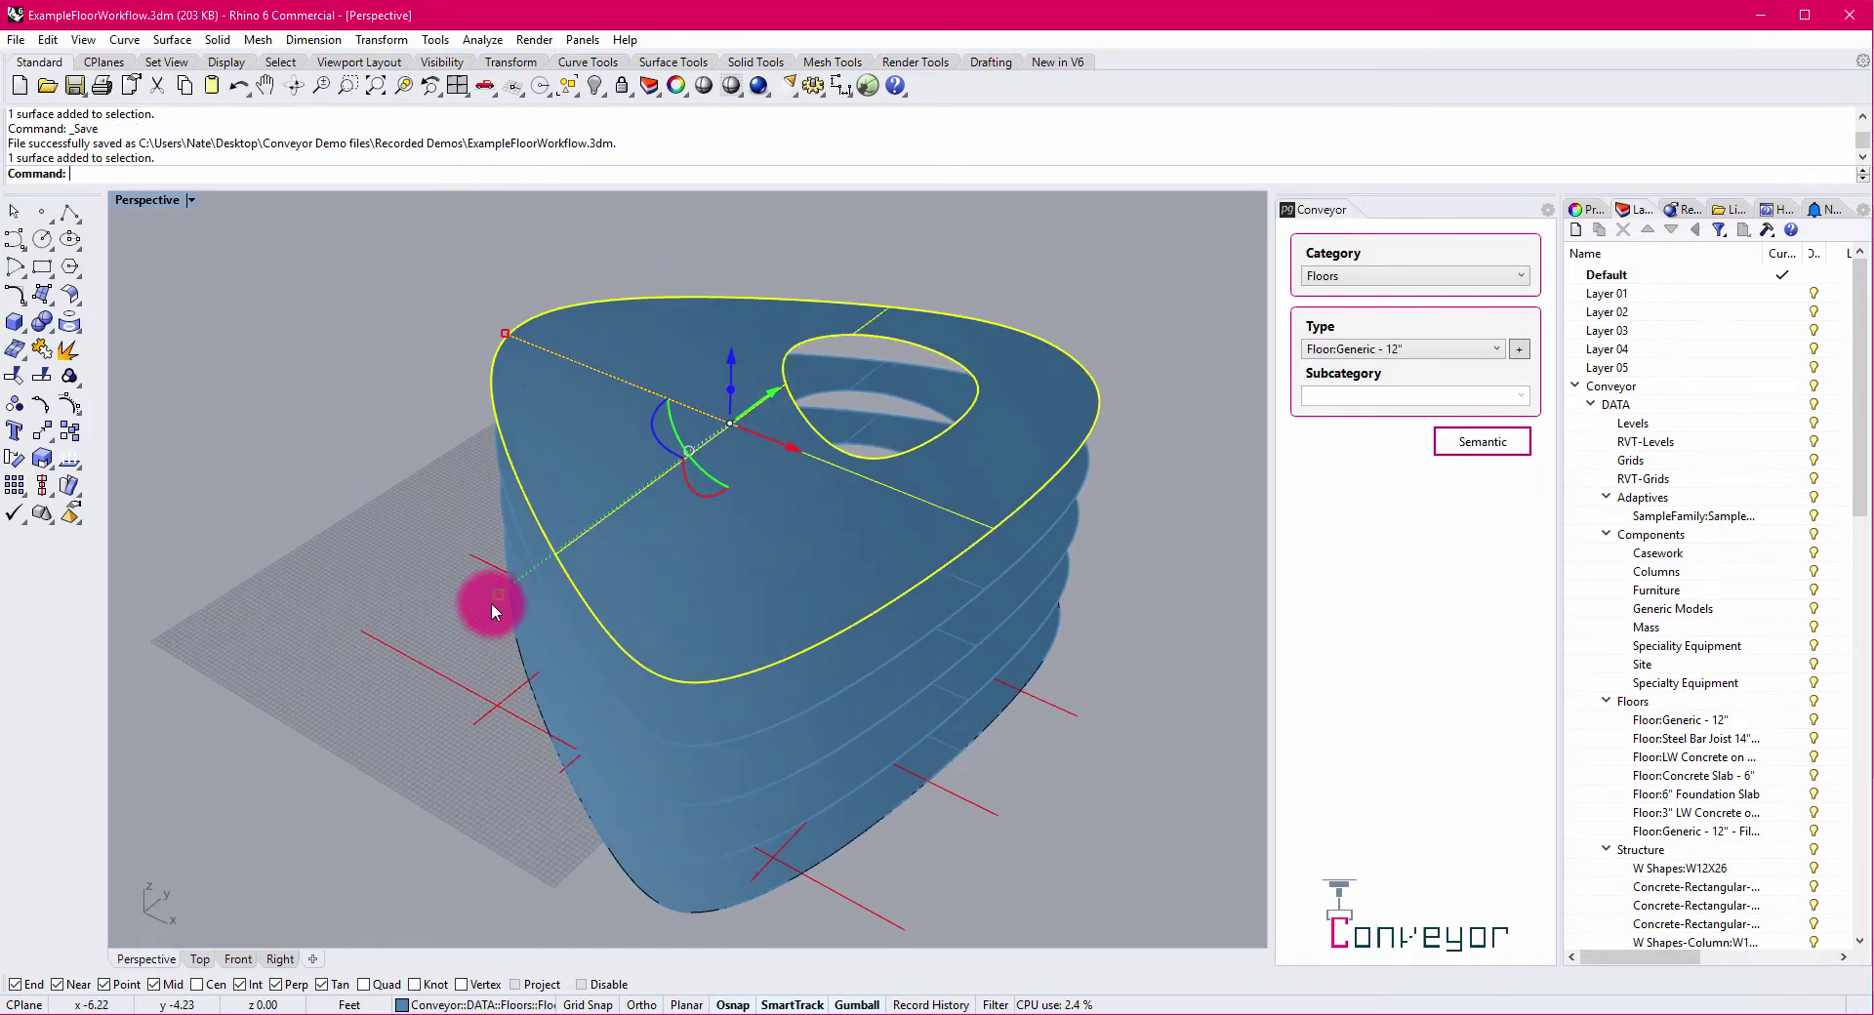
{"action": "left_click_drag", "start_coordinate": [490, 599], "coordinate": [531, 551]}
{"action": "left_click", "coordinate": [521, 329]}
{"action": "left_click_drag", "start_coordinate": [512, 332], "coordinate": [531, 334]}
Scale down the floor surface directly below the topmost one.
{"action": "right_click_drag", "start_coordinate": [692, 554], "coordinate": [489, 619]}
{"action": "left_click", "coordinate": [709, 539]}
{"action": "left_click_drag", "start_coordinate": [508, 626], "coordinate": [508, 609]}
{"action": "left_click", "coordinate": [549, 406]}
{"action": "left_click_drag", "start_coordinate": [512, 408], "coordinate": [523, 405]}
Enlarge the lowest floor surface uniformly so it extends beyond the floors above.
{"action": "left_click", "coordinate": [652, 851]}
{"action": "left_click_drag", "start_coordinate": [520, 808], "coordinate": [488, 836]}
{"action": "left_click_drag", "start_coordinate": [539, 553], "coordinate": [499, 566]}
{"action": "left_click", "coordinate": [351, 483]}
{"action": "right_click_drag", "start_coordinate": [352, 483], "coordinate": [664, 623]}
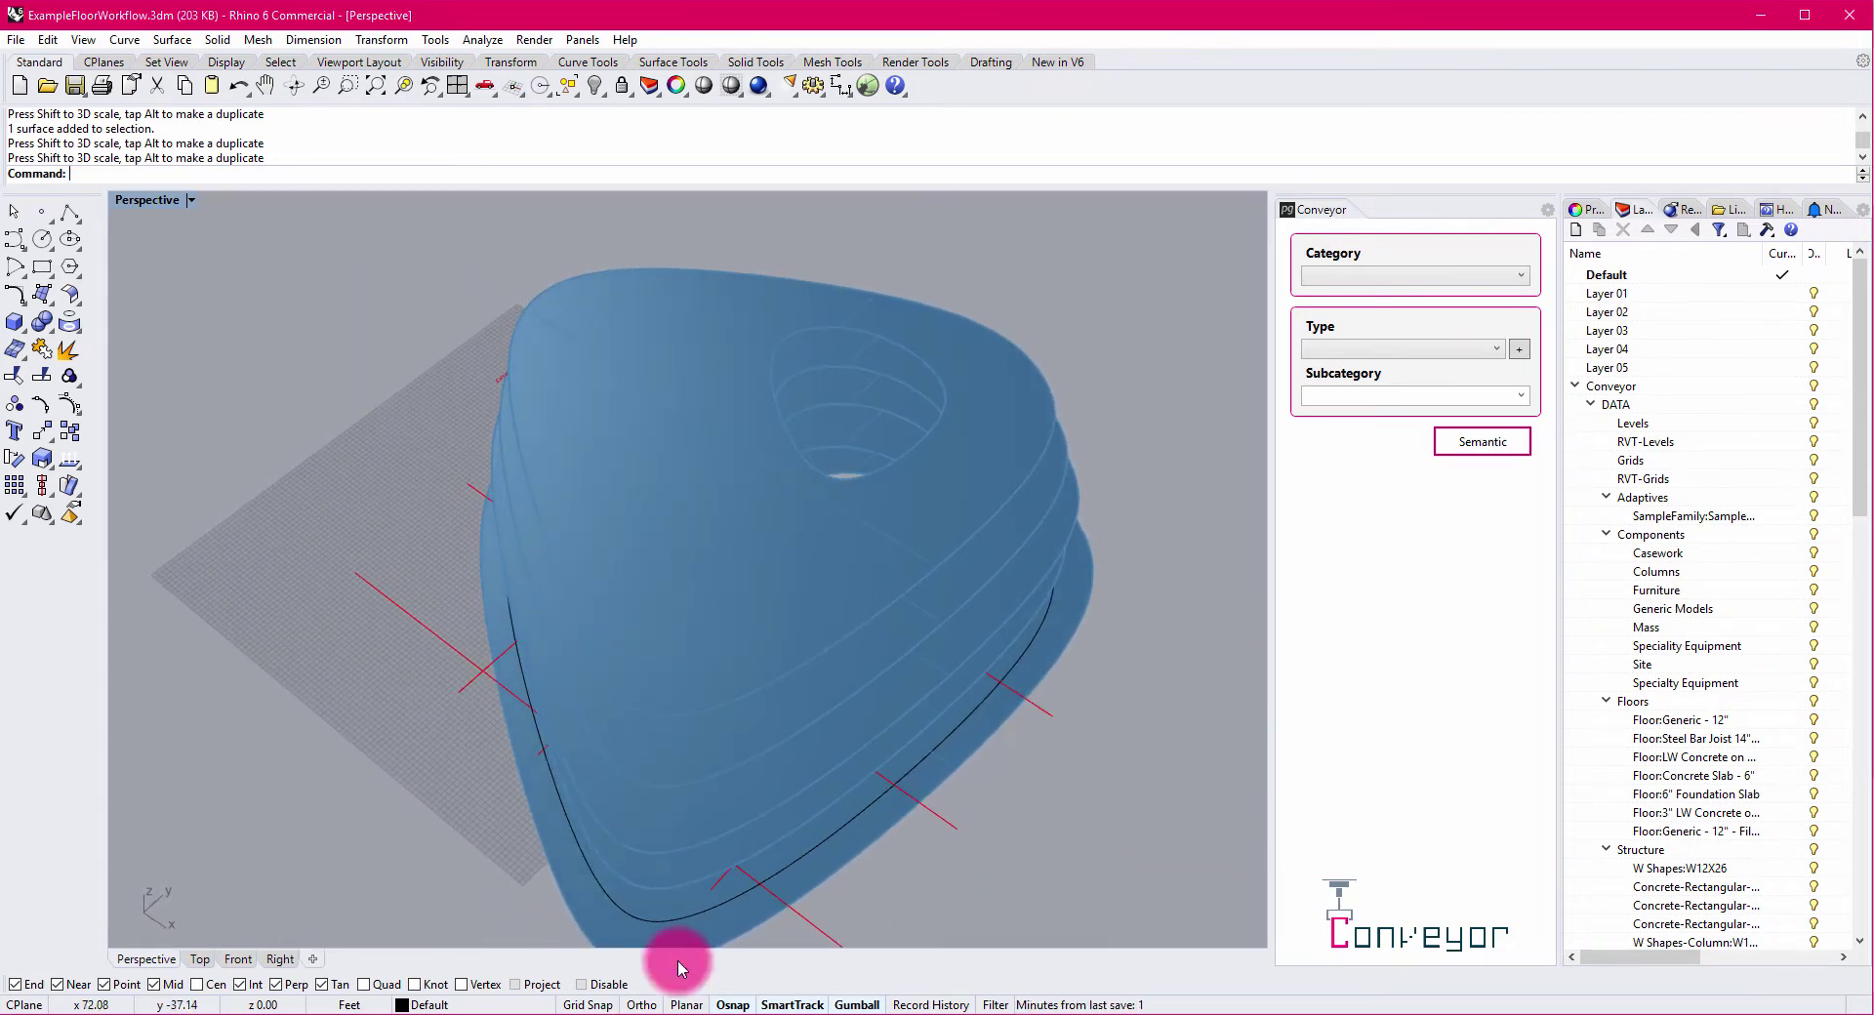
Save the Rhino model, then switch to Revit and update the changed floors from the refreshed Conveyor file.
{"action": "right_click_drag", "start_coordinate": [878, 771], "coordinate": [1044, 568]}
{"action": "key", "text": "ctrl+s"}
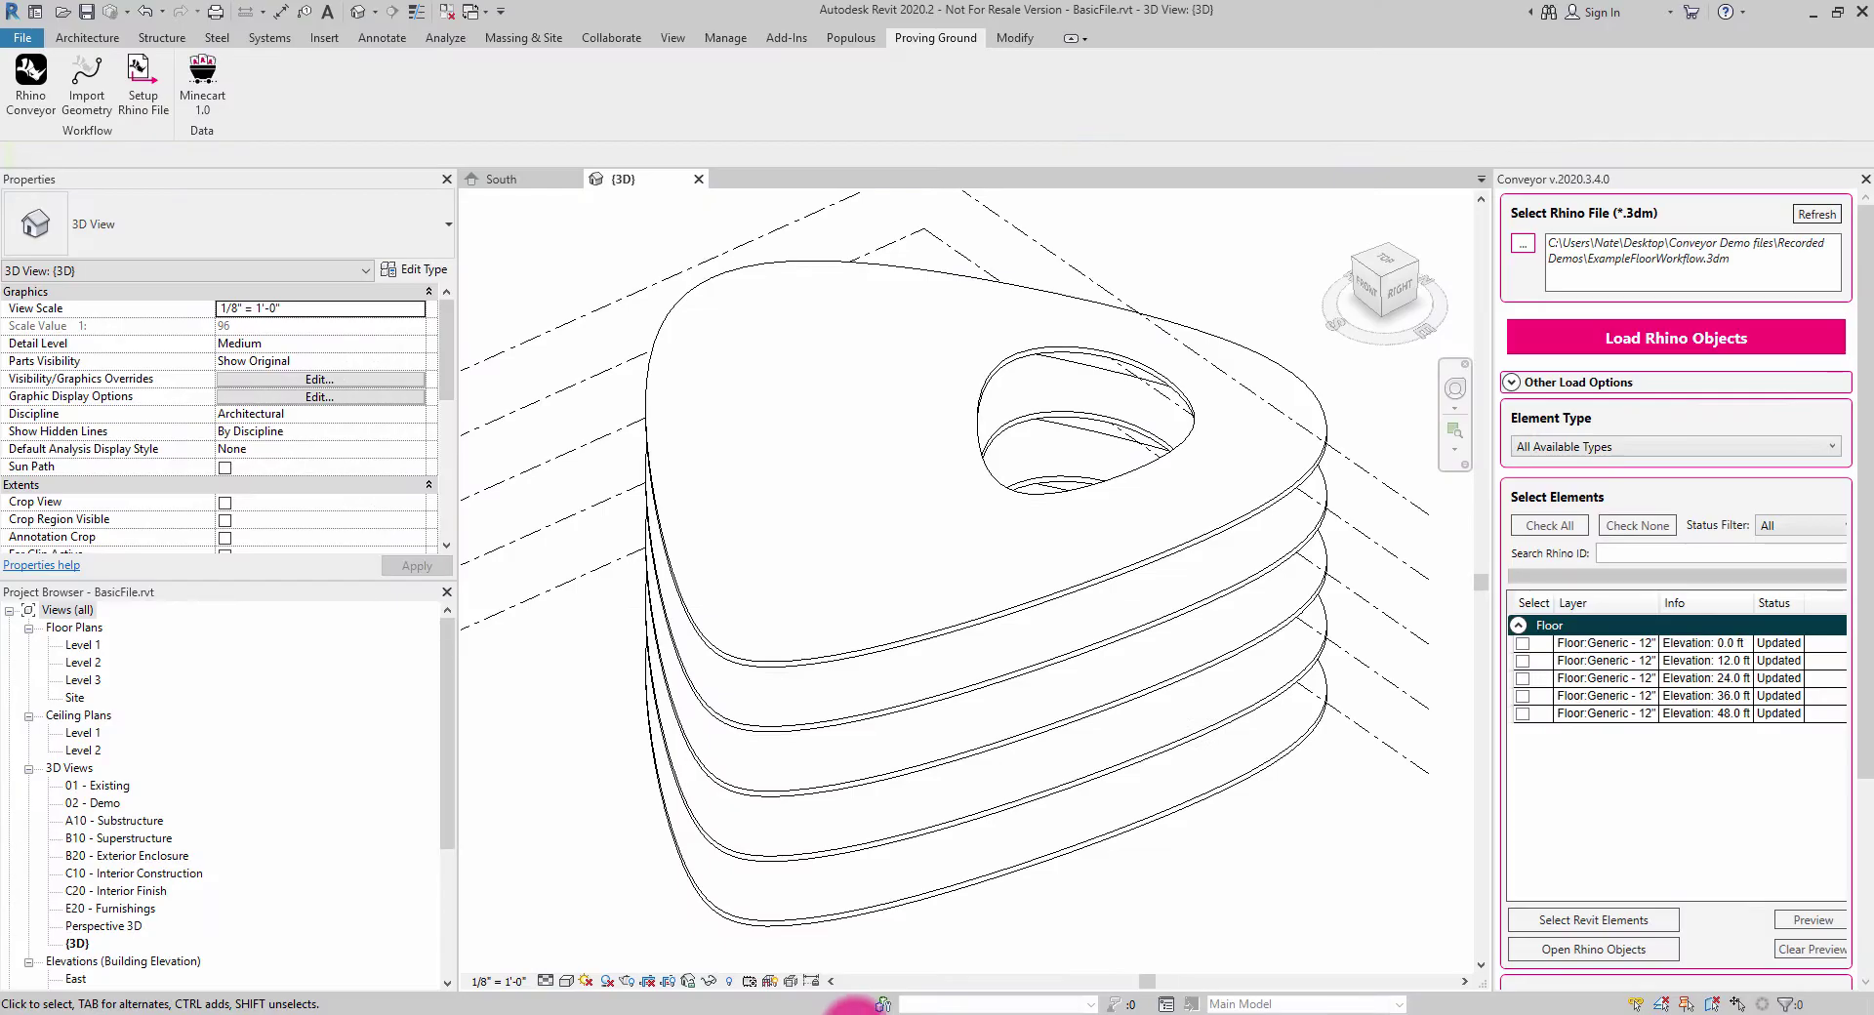
{"action": "left_click", "coordinate": [1826, 217]}
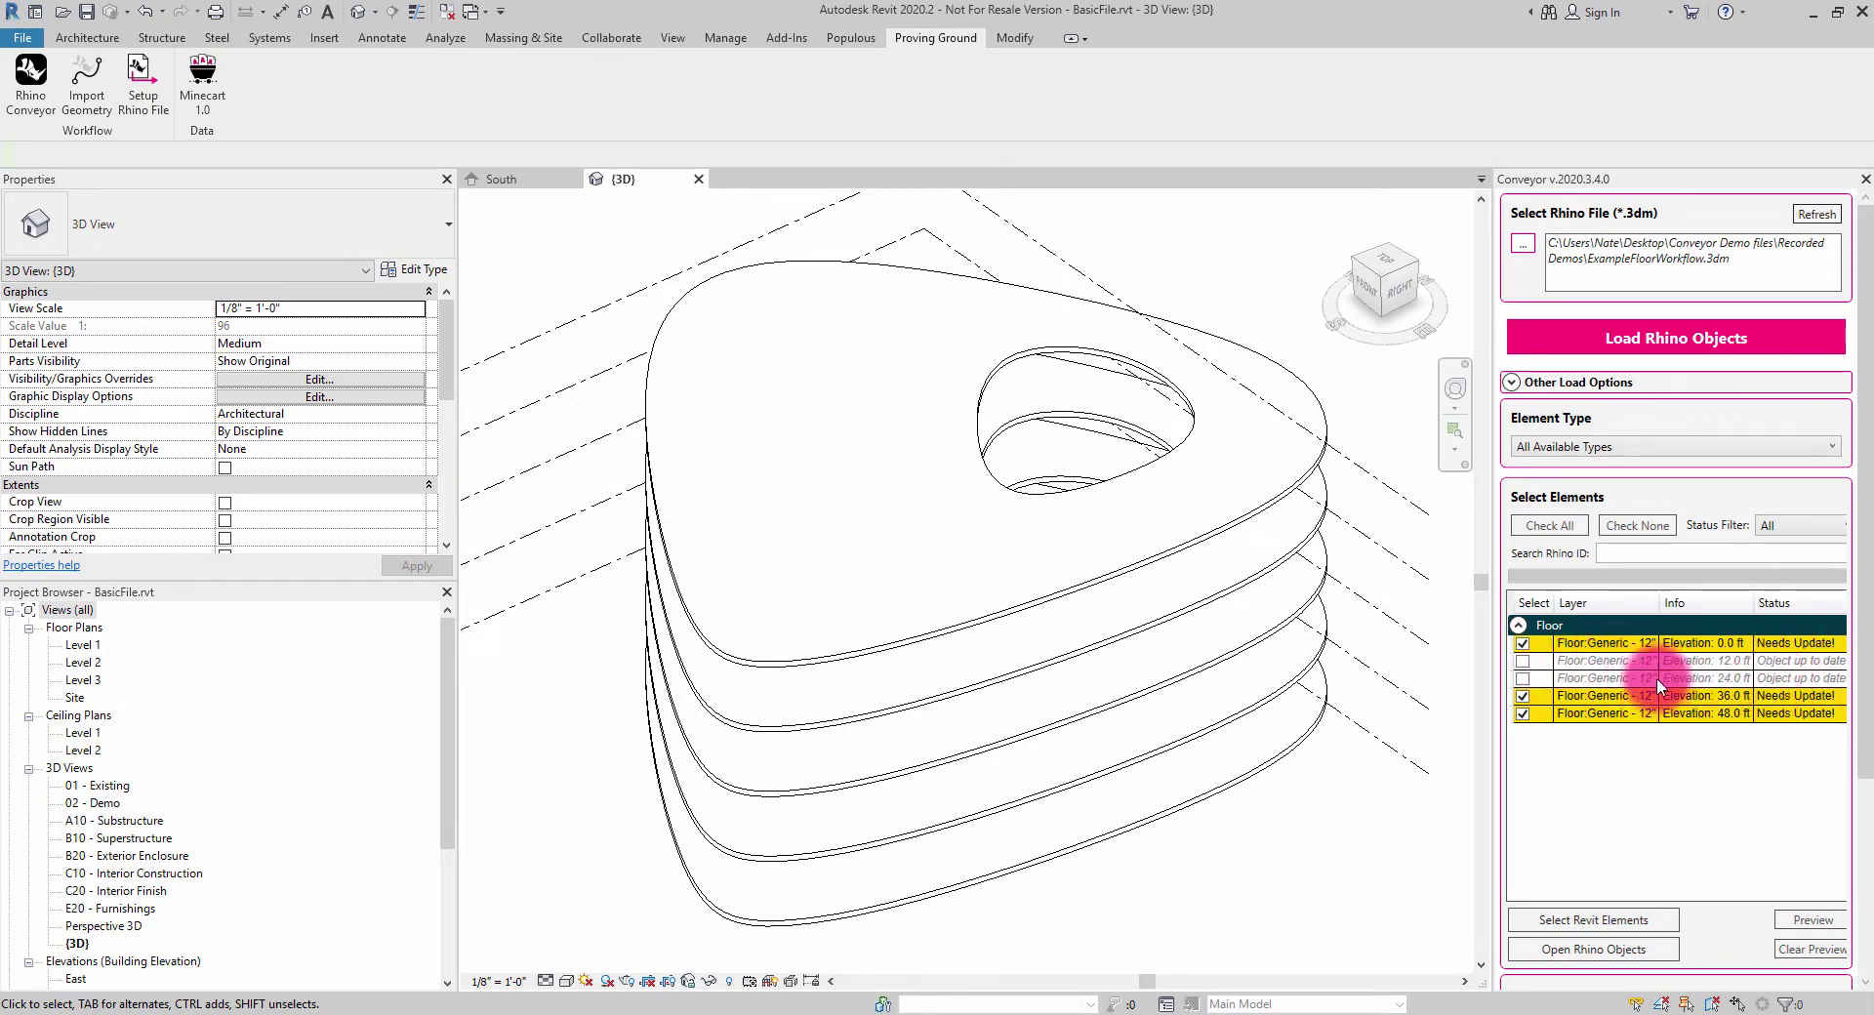
{"action": "left_click", "coordinate": [1618, 334]}
{"action": "left_click", "coordinate": [1005, 558]}
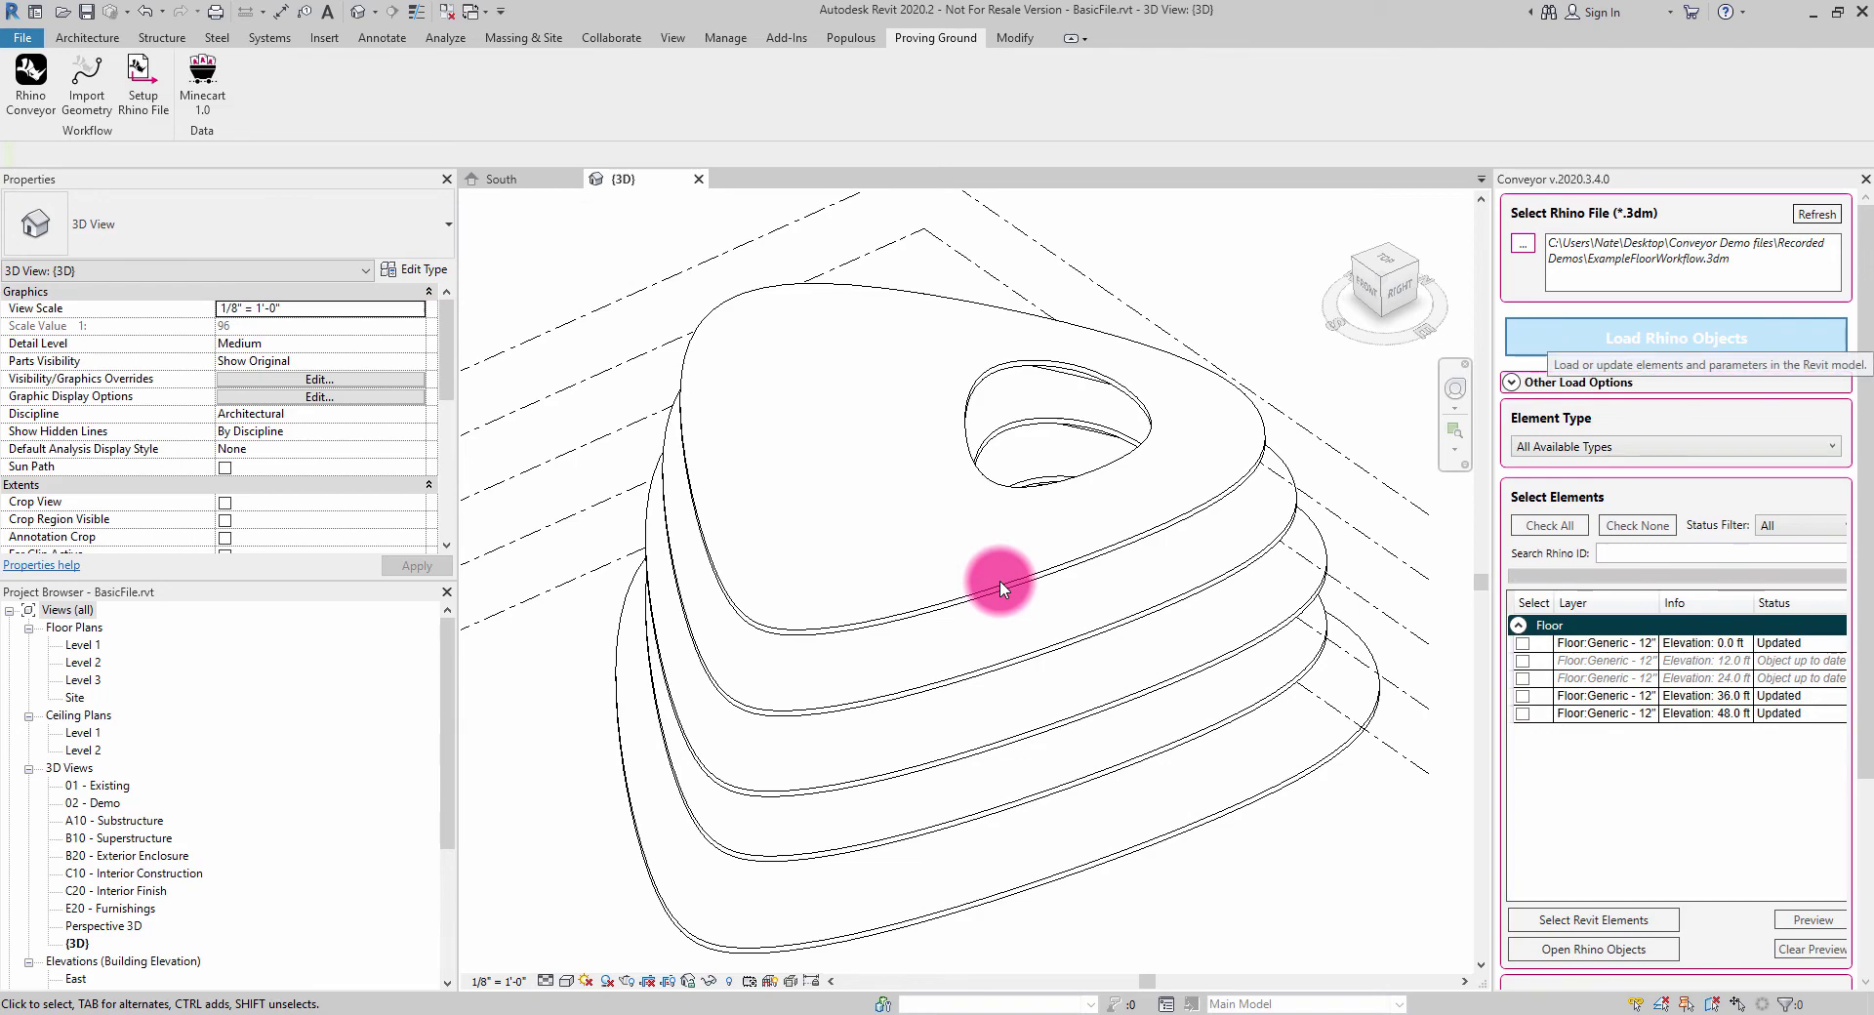
{"action": "middle_click_drag", "start_coordinate": [849, 712], "coordinate": [803, 689], "text": "shift"}
{"action": "middle_click_drag", "start_coordinate": [970, 577], "coordinate": [938, 628]}
Switch to Rhino and extract the wireframe curves of all five floor surfaces.
{"action": "left_click", "coordinate": [766, 1014]}
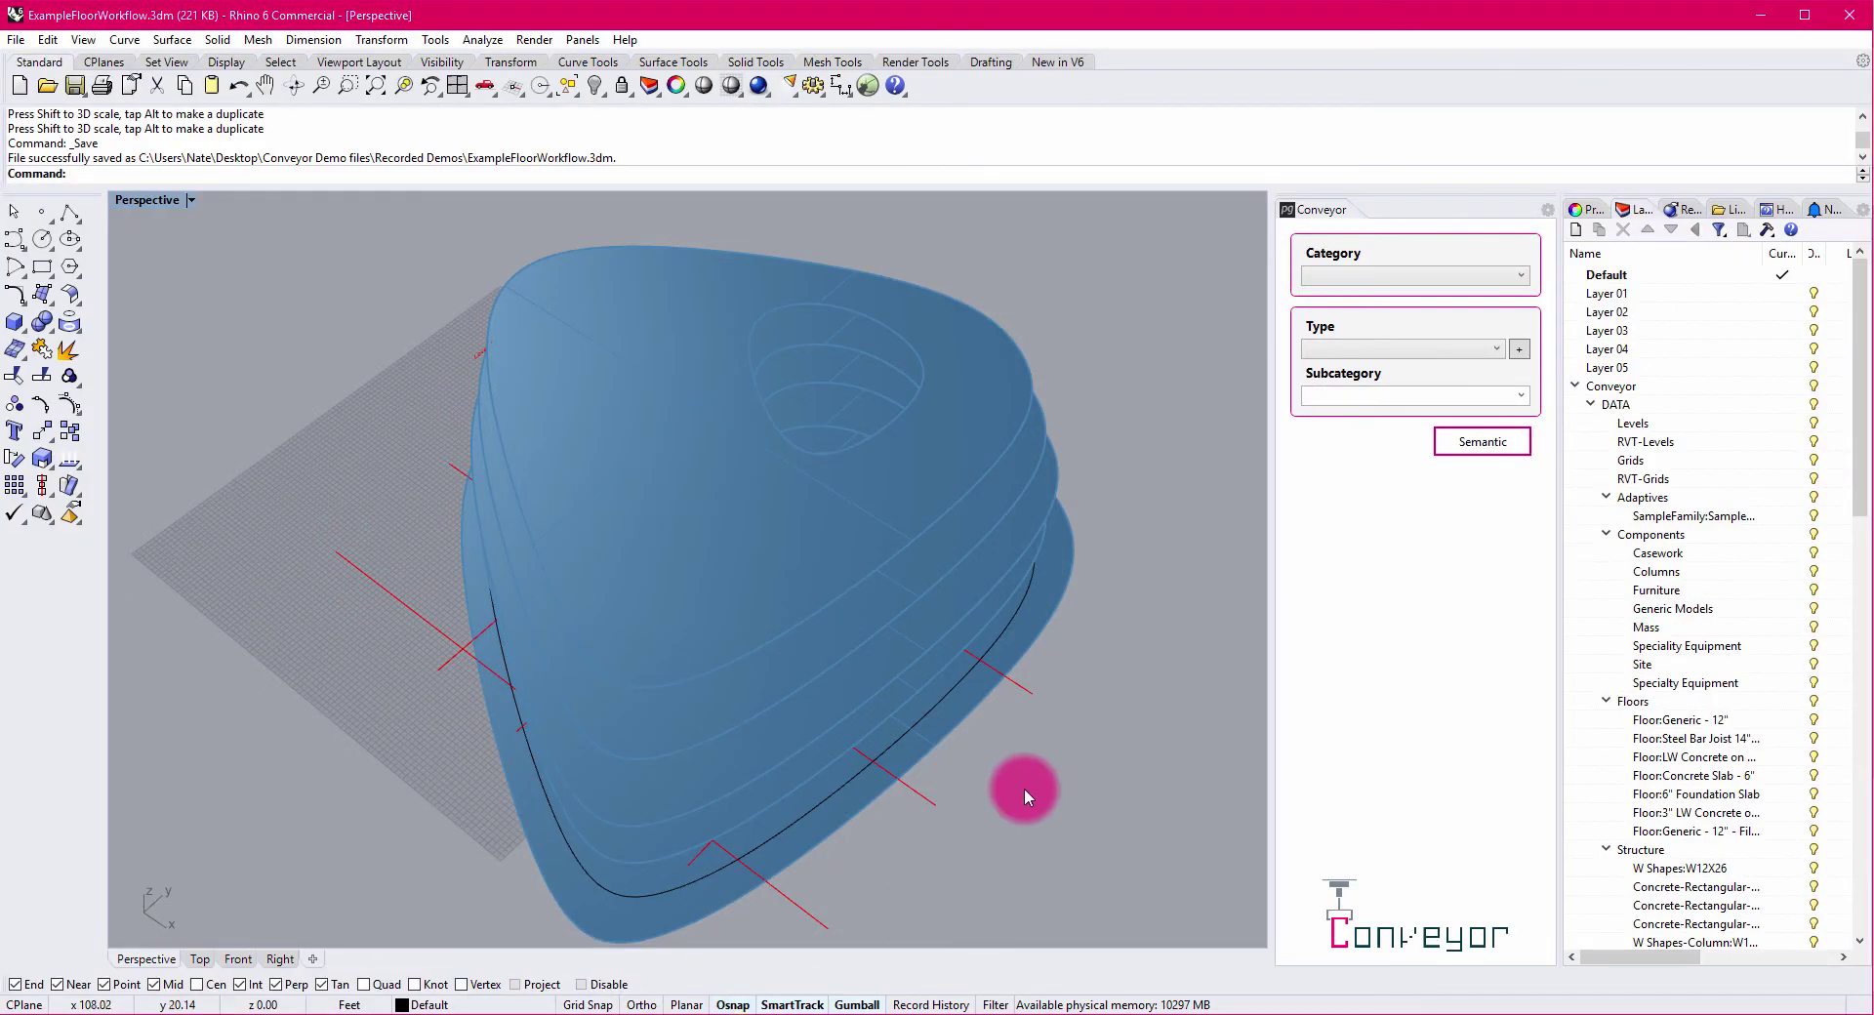
{"action": "right_click_drag", "start_coordinate": [1021, 798], "coordinate": [1035, 707]}
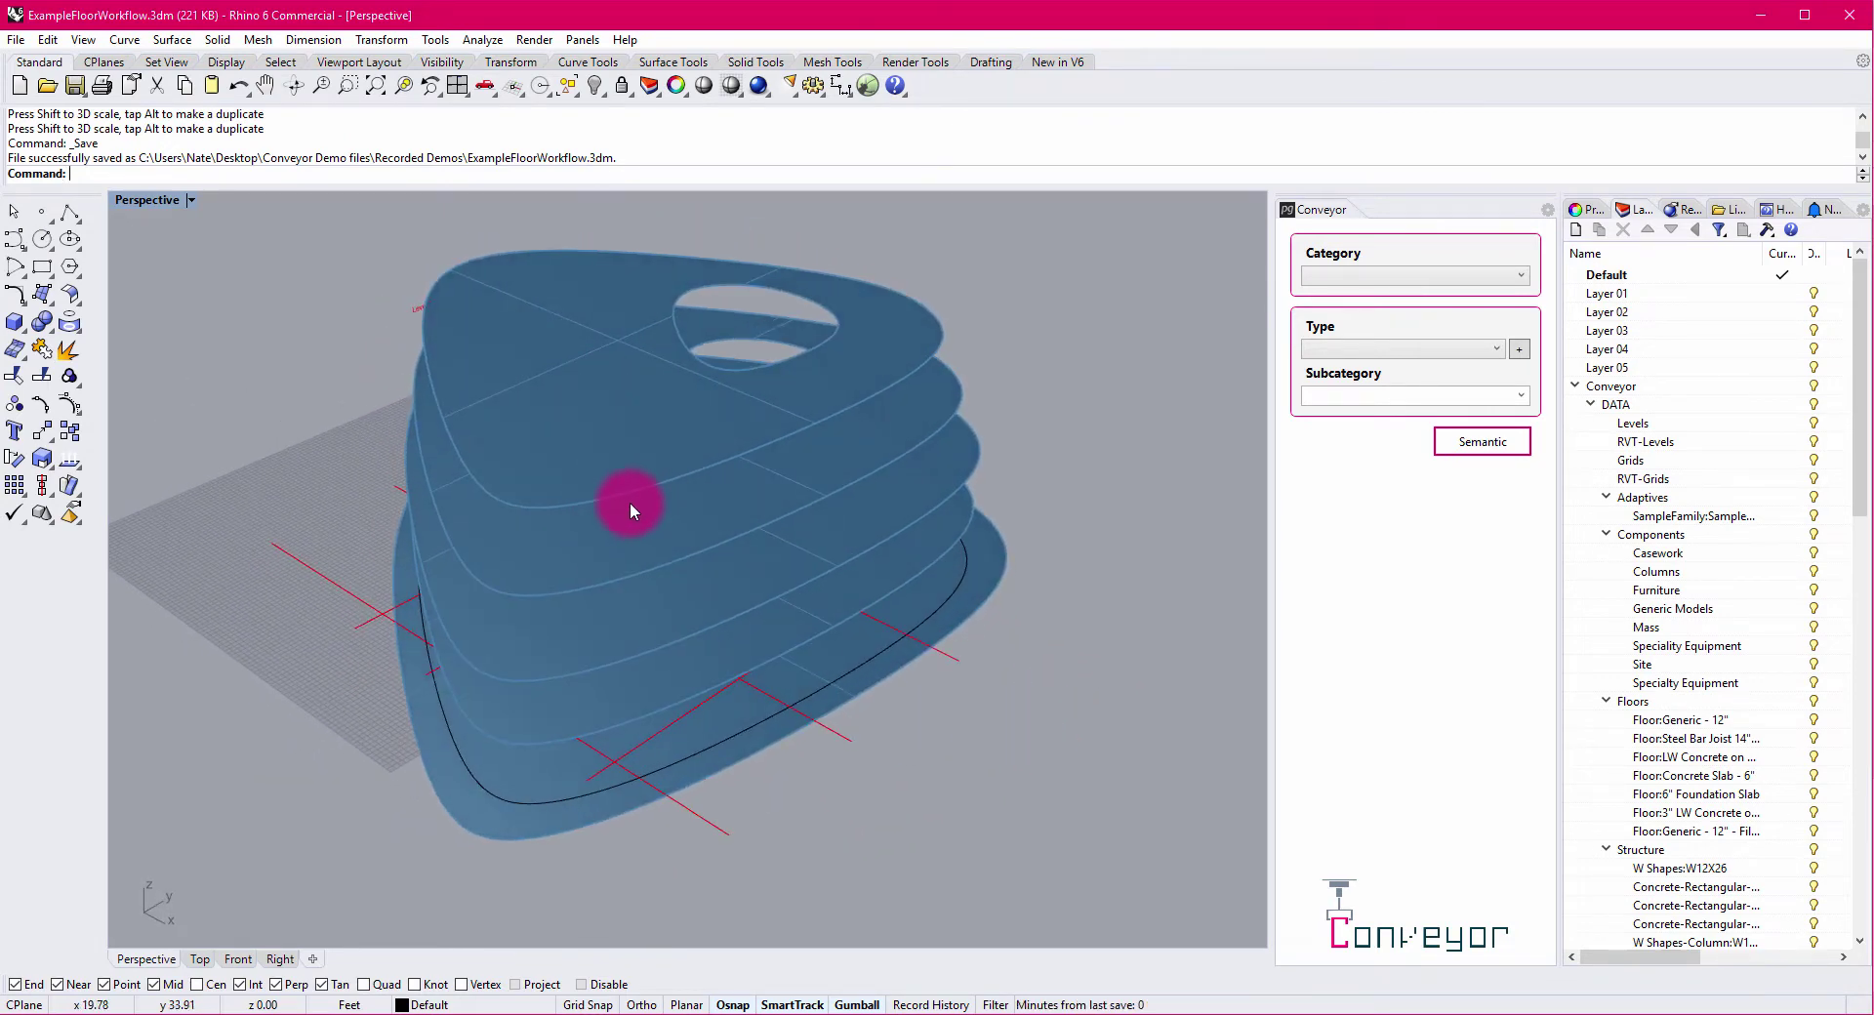
{"action": "right_click_drag", "start_coordinate": [605, 502], "coordinate": [560, 535]}
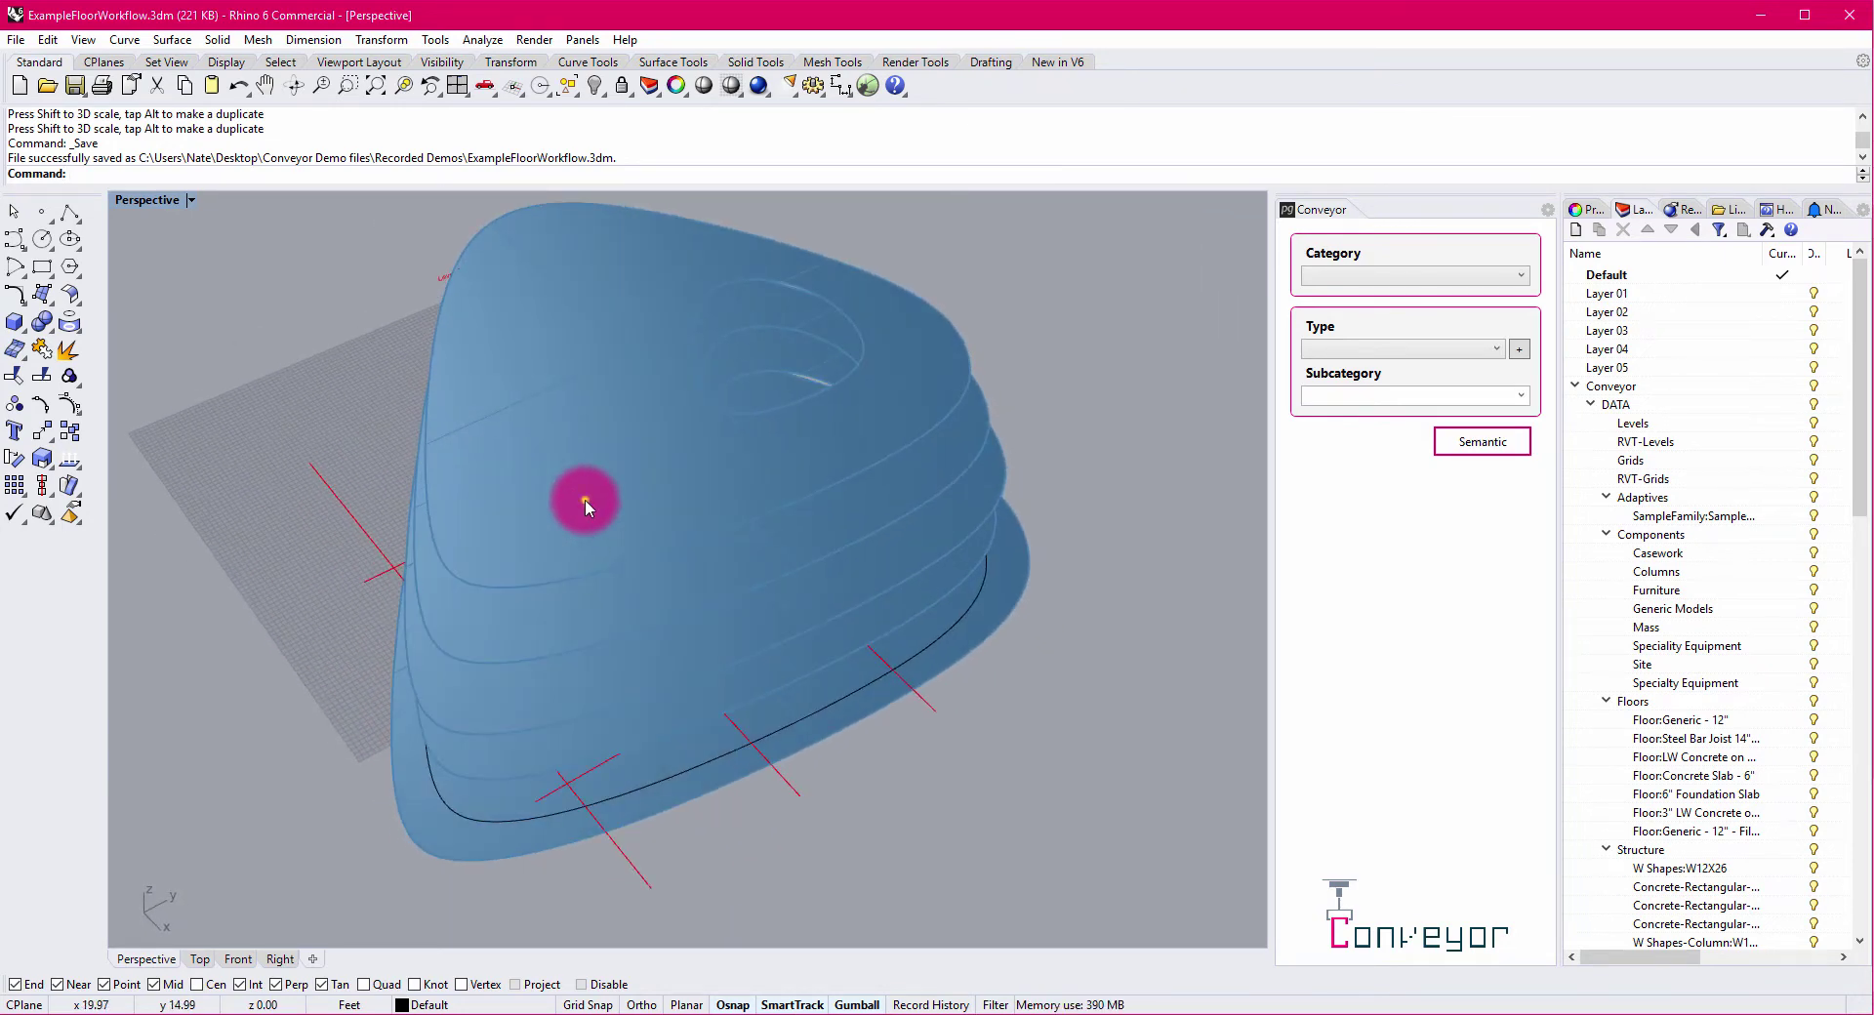
{"action": "left_click", "coordinate": [584, 499]}
{"action": "left_click", "coordinate": [633, 625], "text": "shift"}
{"action": "left_click", "coordinate": [652, 675], "text": "shift"}
{"action": "left_click", "coordinate": [685, 705], "text": "shift"}
{"action": "left_click", "coordinate": [684, 757], "text": "shift"}
{"action": "type", "text": "actWireframe"}
{"action": "key", "text": "Return"}
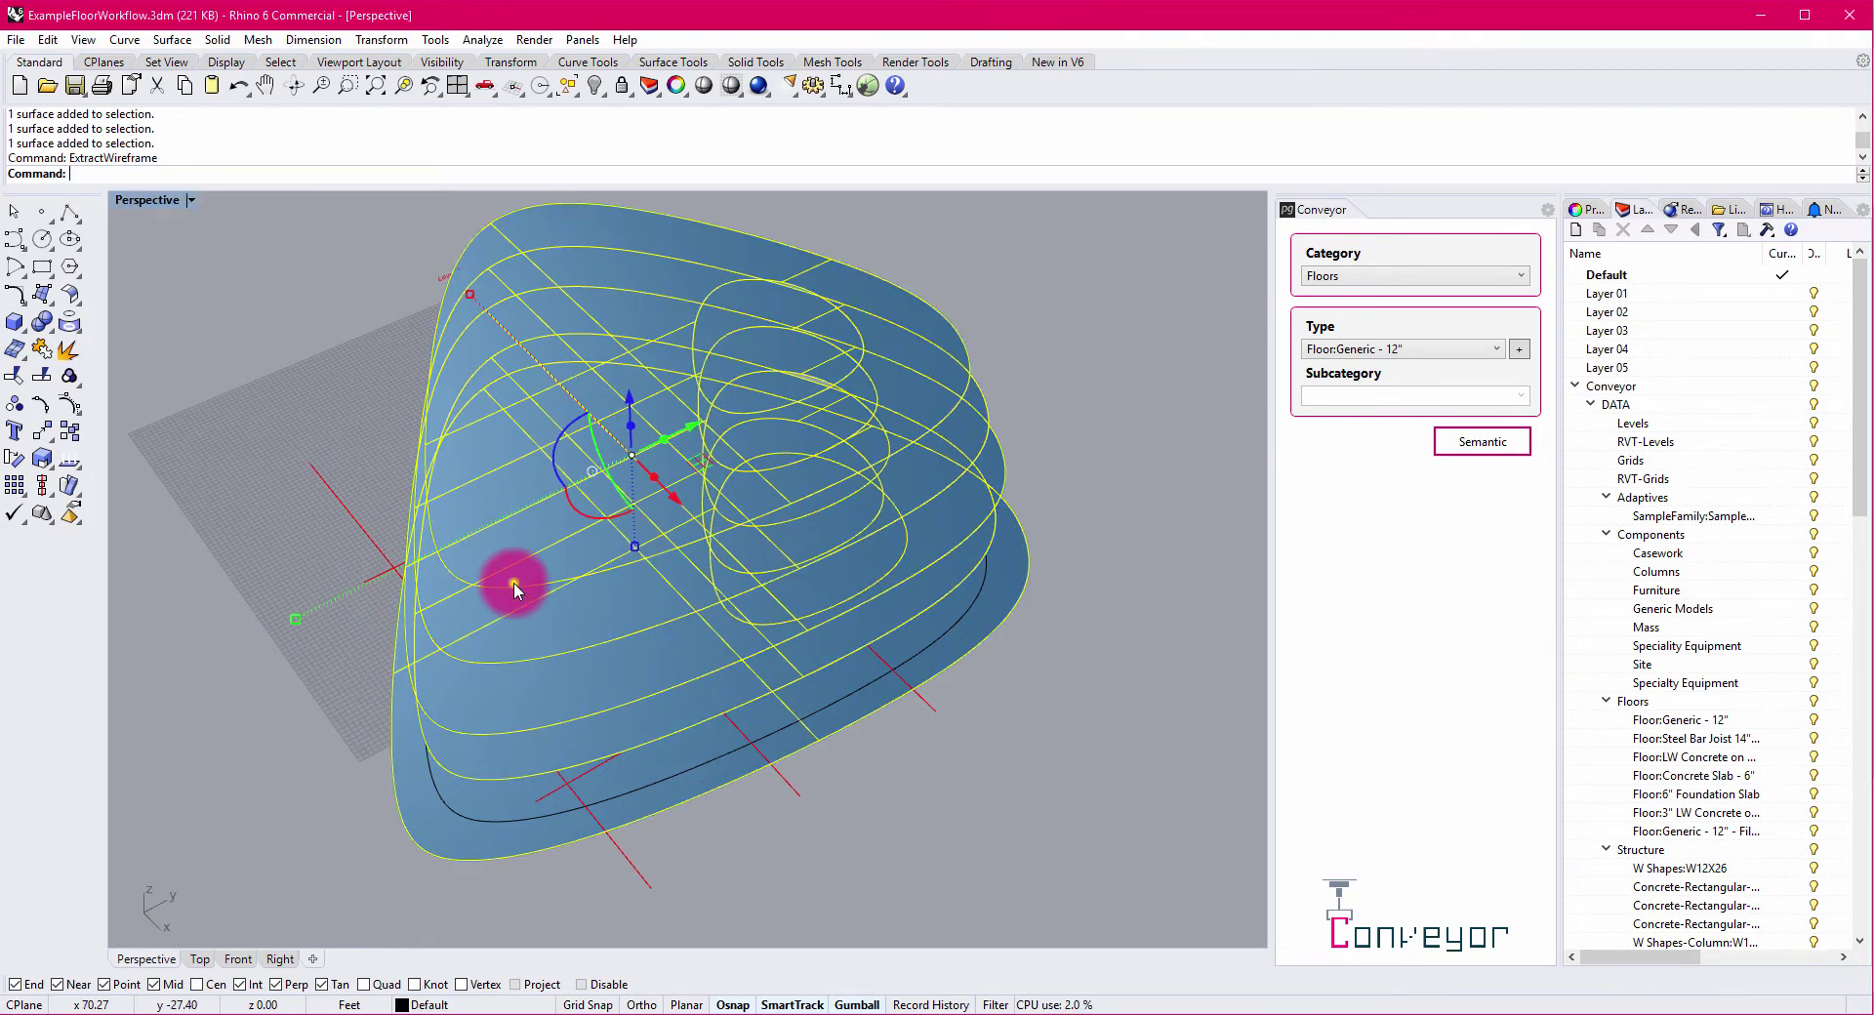
Delete the extracted wireframe curves except the five outer floor boundaries.
{"action": "left_click", "coordinate": [512, 588], "text": "ctrl"}
{"action": "left_click", "coordinate": [501, 662], "text": "ctrl"}
{"action": "left_click", "coordinate": [504, 733], "text": "ctrl"}
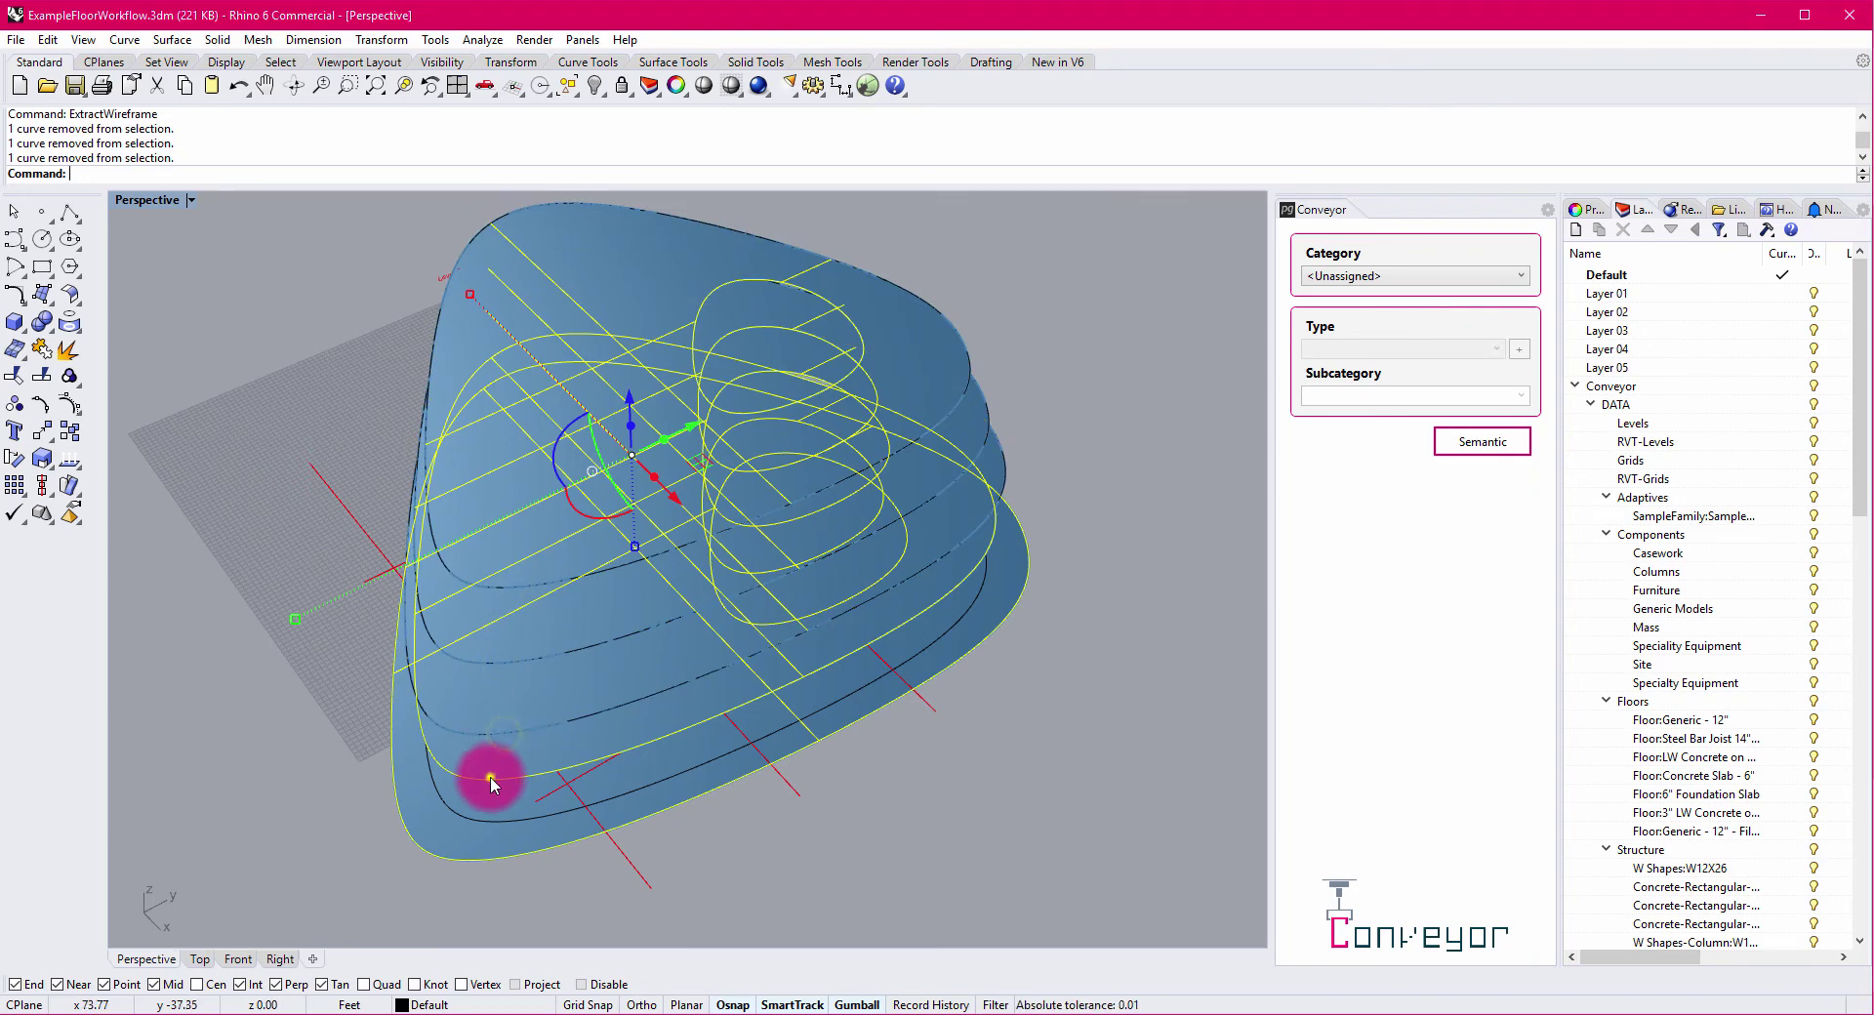
{"action": "left_click", "coordinate": [491, 781], "text": "ctrl"}
{"action": "left_click", "coordinate": [477, 857], "text": "ctrl"}
{"action": "key", "text": "Delete"}
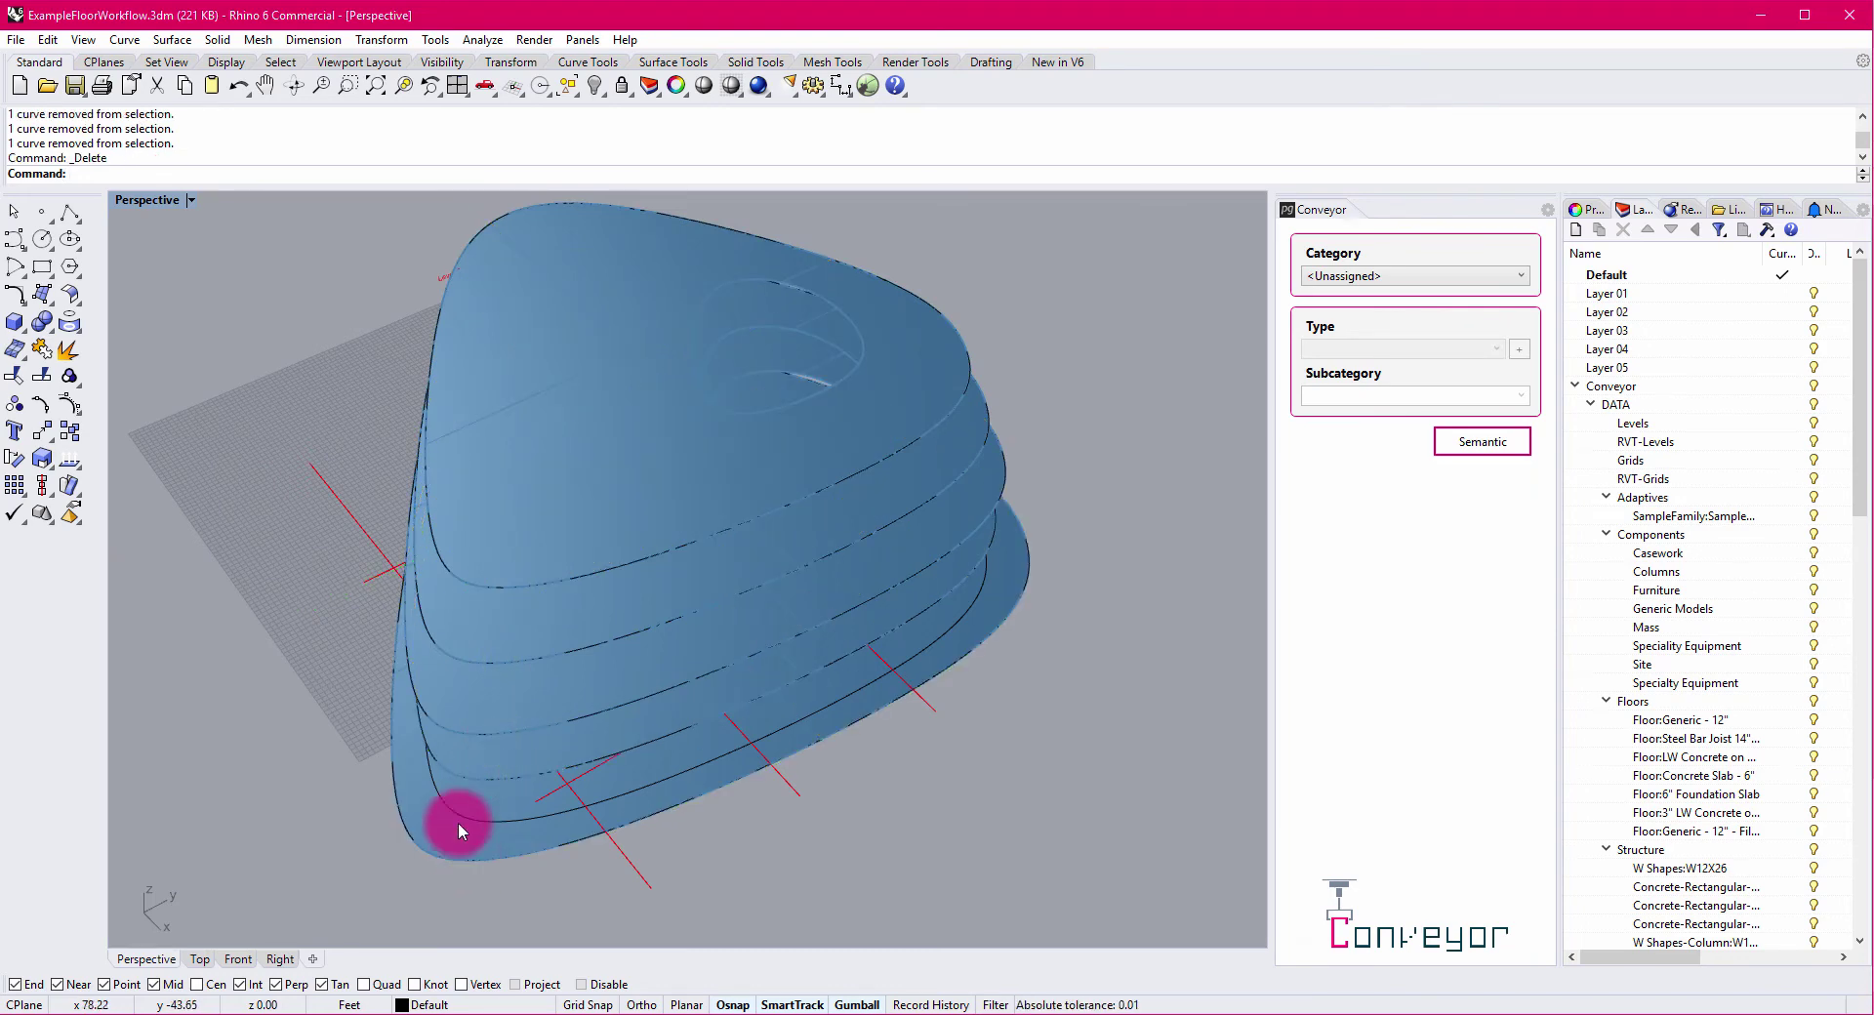
Loft a surface through the five outer floor boundary curves with the Normal style and Do not simplify.
{"action": "right_click_drag", "start_coordinate": [447, 802], "coordinate": [617, 549]}
{"action": "left_click", "coordinate": [617, 549]}
{"action": "left_click", "coordinate": [652, 603]}
{"action": "left_click", "coordinate": [641, 625]}
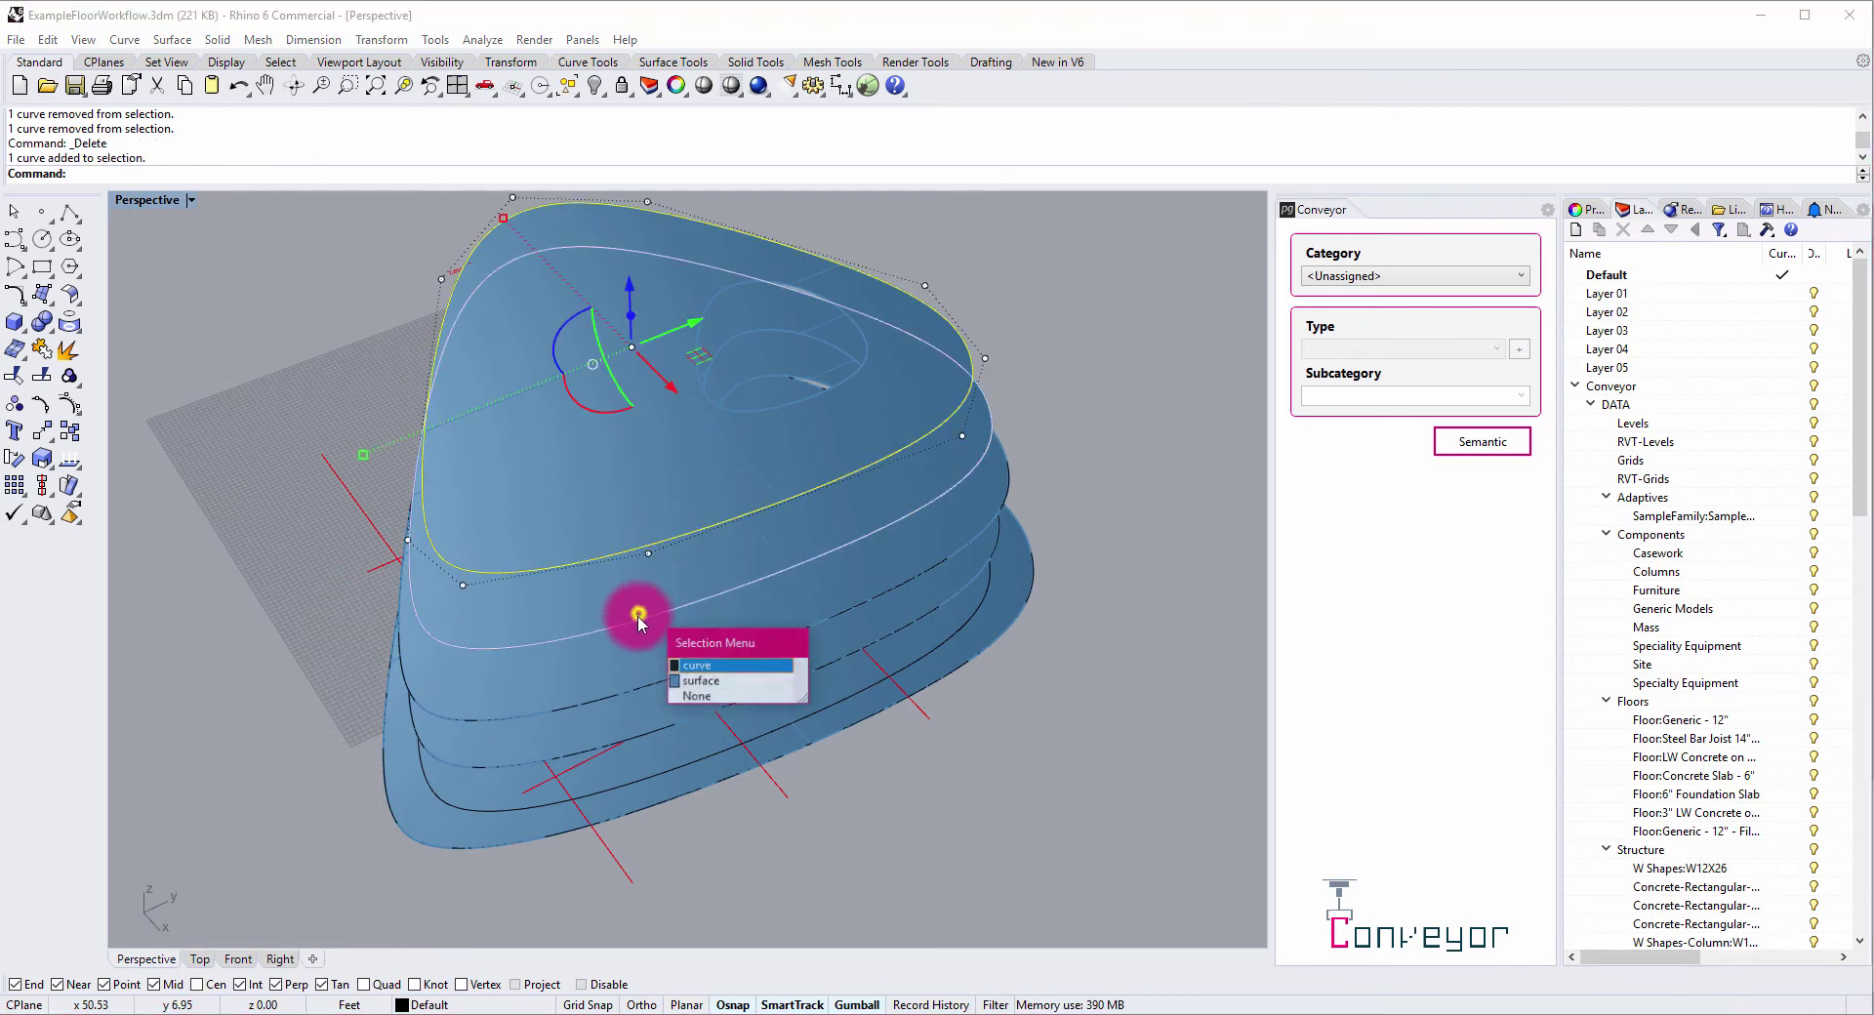
{"action": "left_click", "coordinate": [697, 664]}
{"action": "left_click", "coordinate": [647, 681]}
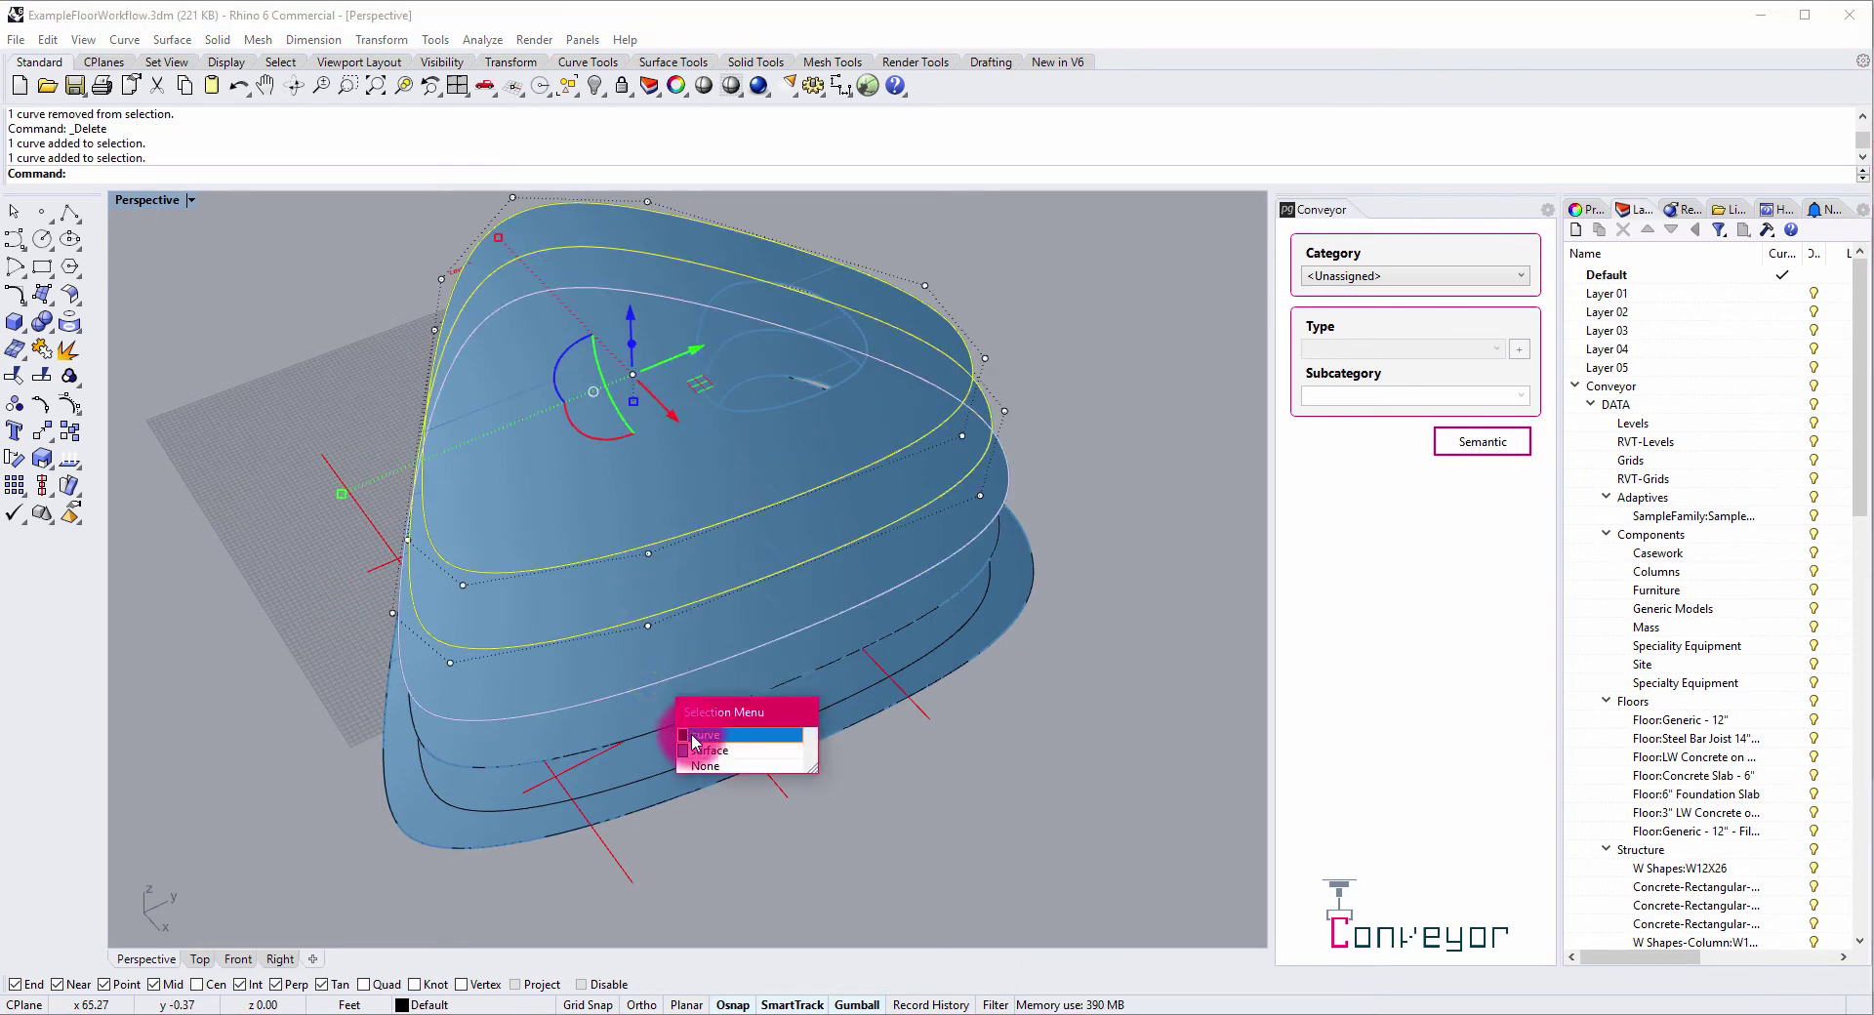
{"action": "left_click", "coordinate": [695, 735]}
{"action": "left_click", "coordinate": [501, 765]}
{"action": "left_click", "coordinate": [494, 822]}
{"action": "left_click", "coordinate": [463, 852]}
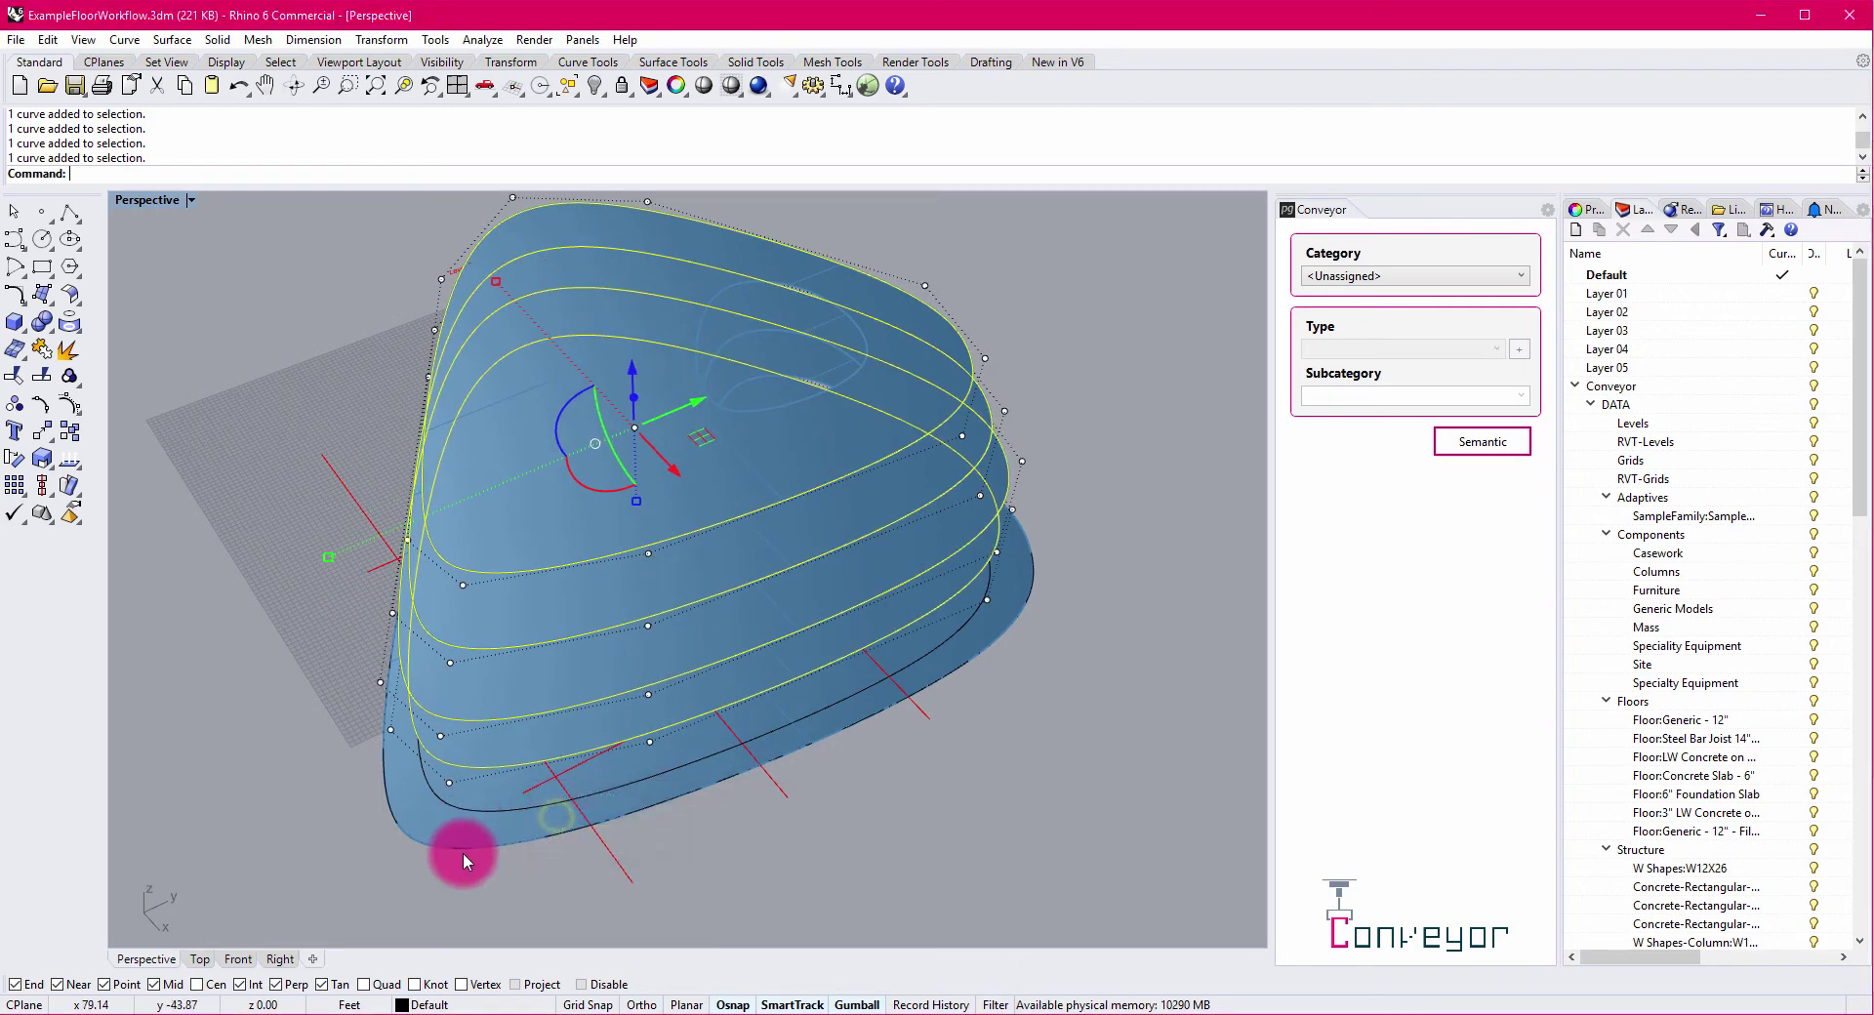
{"action": "left_click", "coordinate": [520, 898]}
{"action": "right_click_drag", "start_coordinate": [520, 898], "coordinate": [744, 784]}
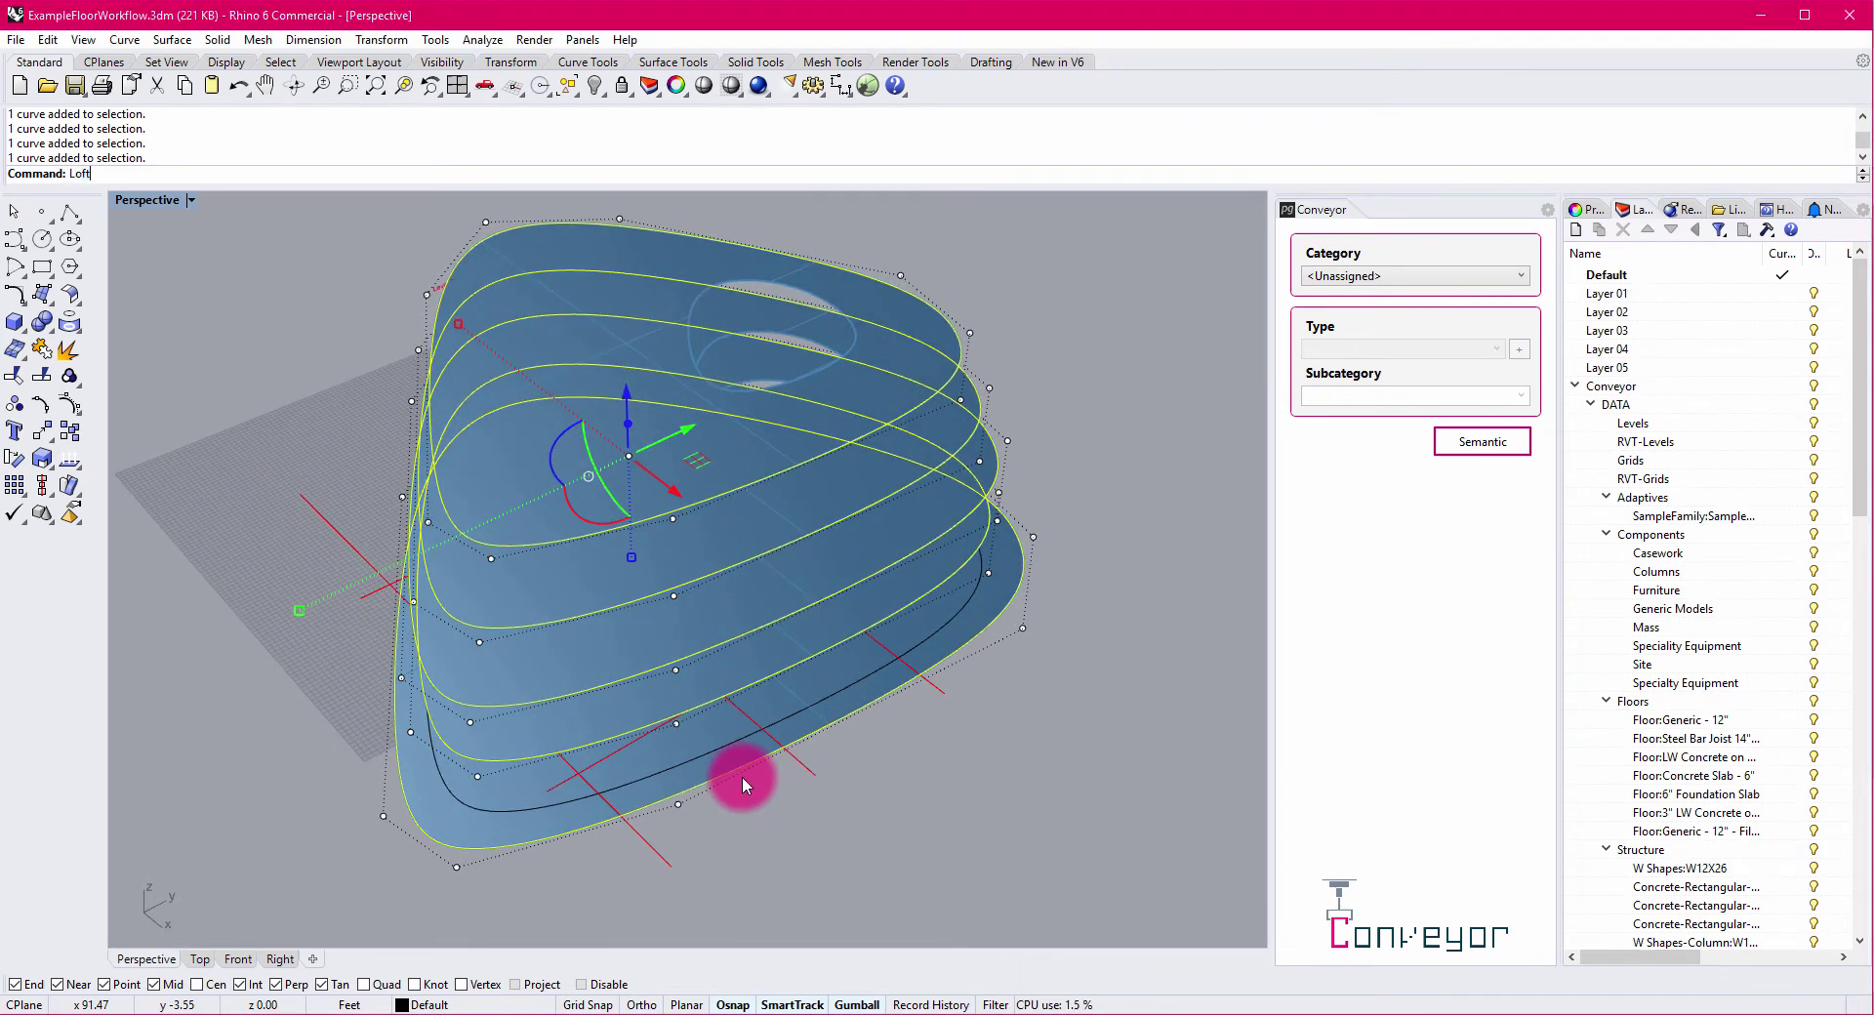
{"action": "key", "text": "Return"}
{"action": "key", "text": "Return"}
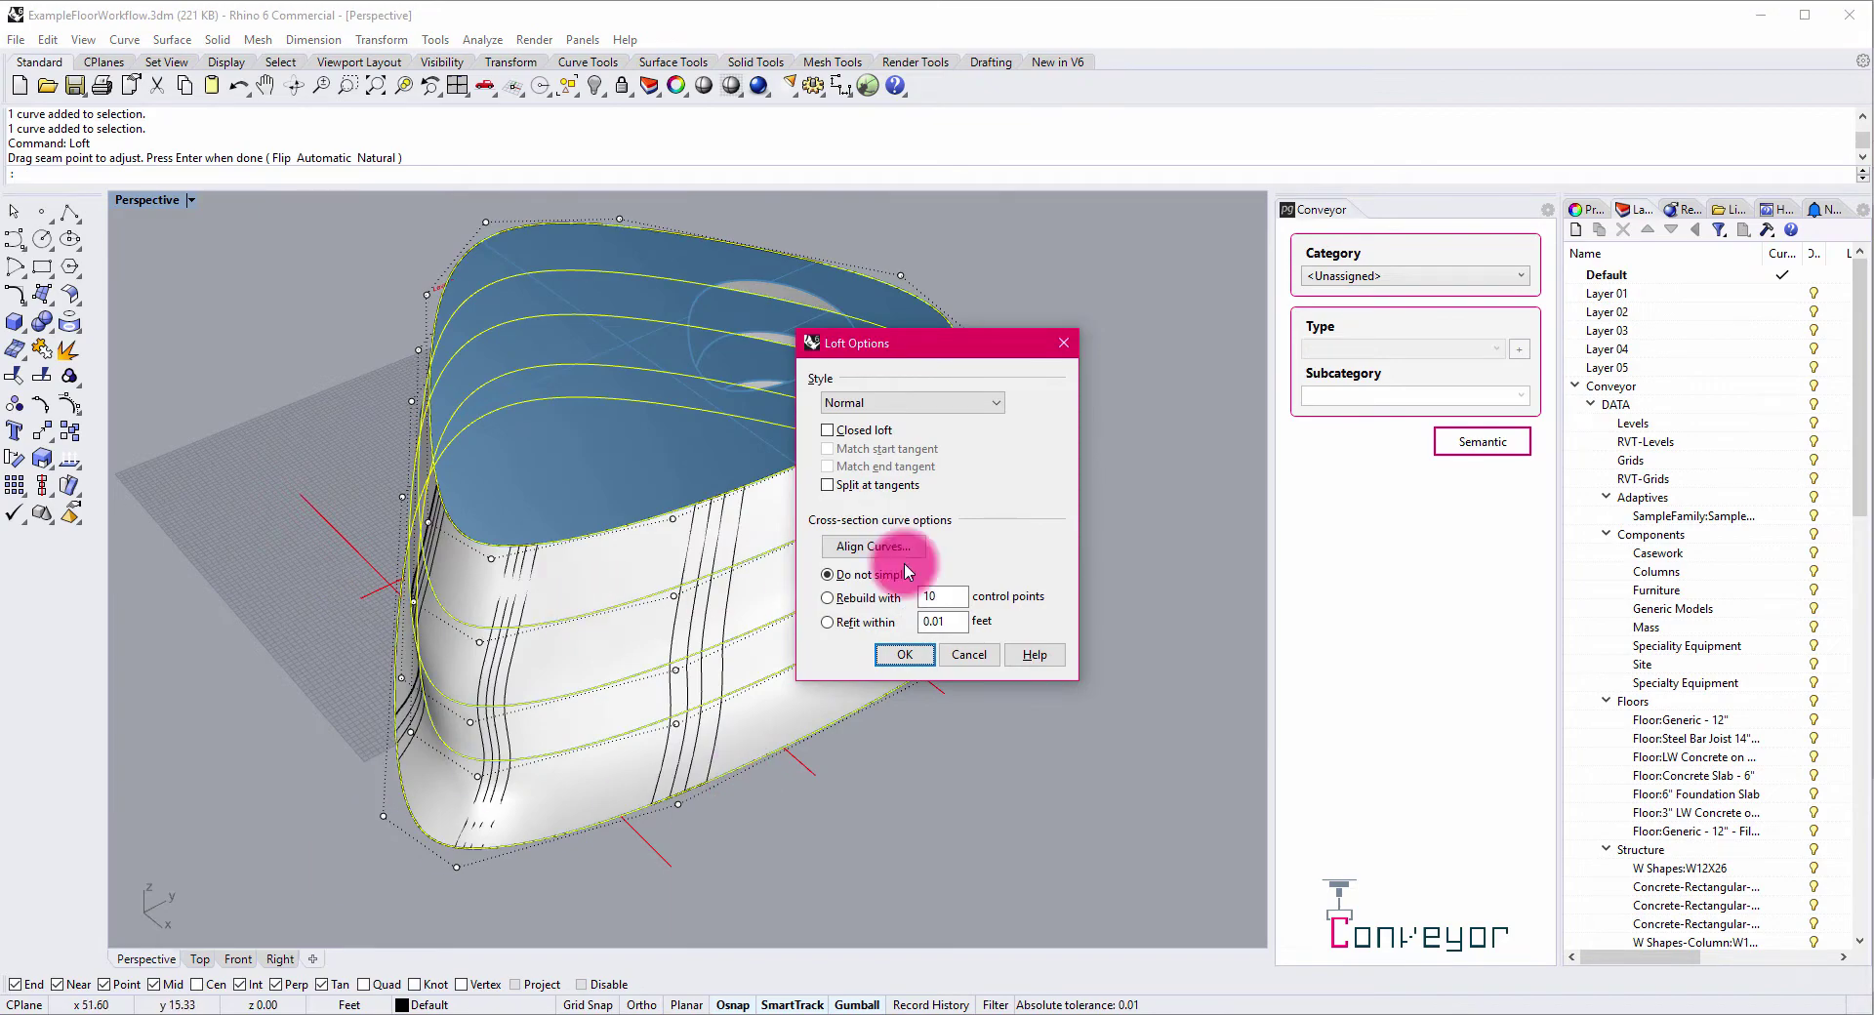
{"action": "left_click", "coordinate": [907, 654]}
Cap the open ends of the lofted surface to form a closed solid.
{"action": "right_click_drag", "start_coordinate": [493, 642], "coordinate": [445, 611]}
{"action": "left_click", "coordinate": [478, 612]}
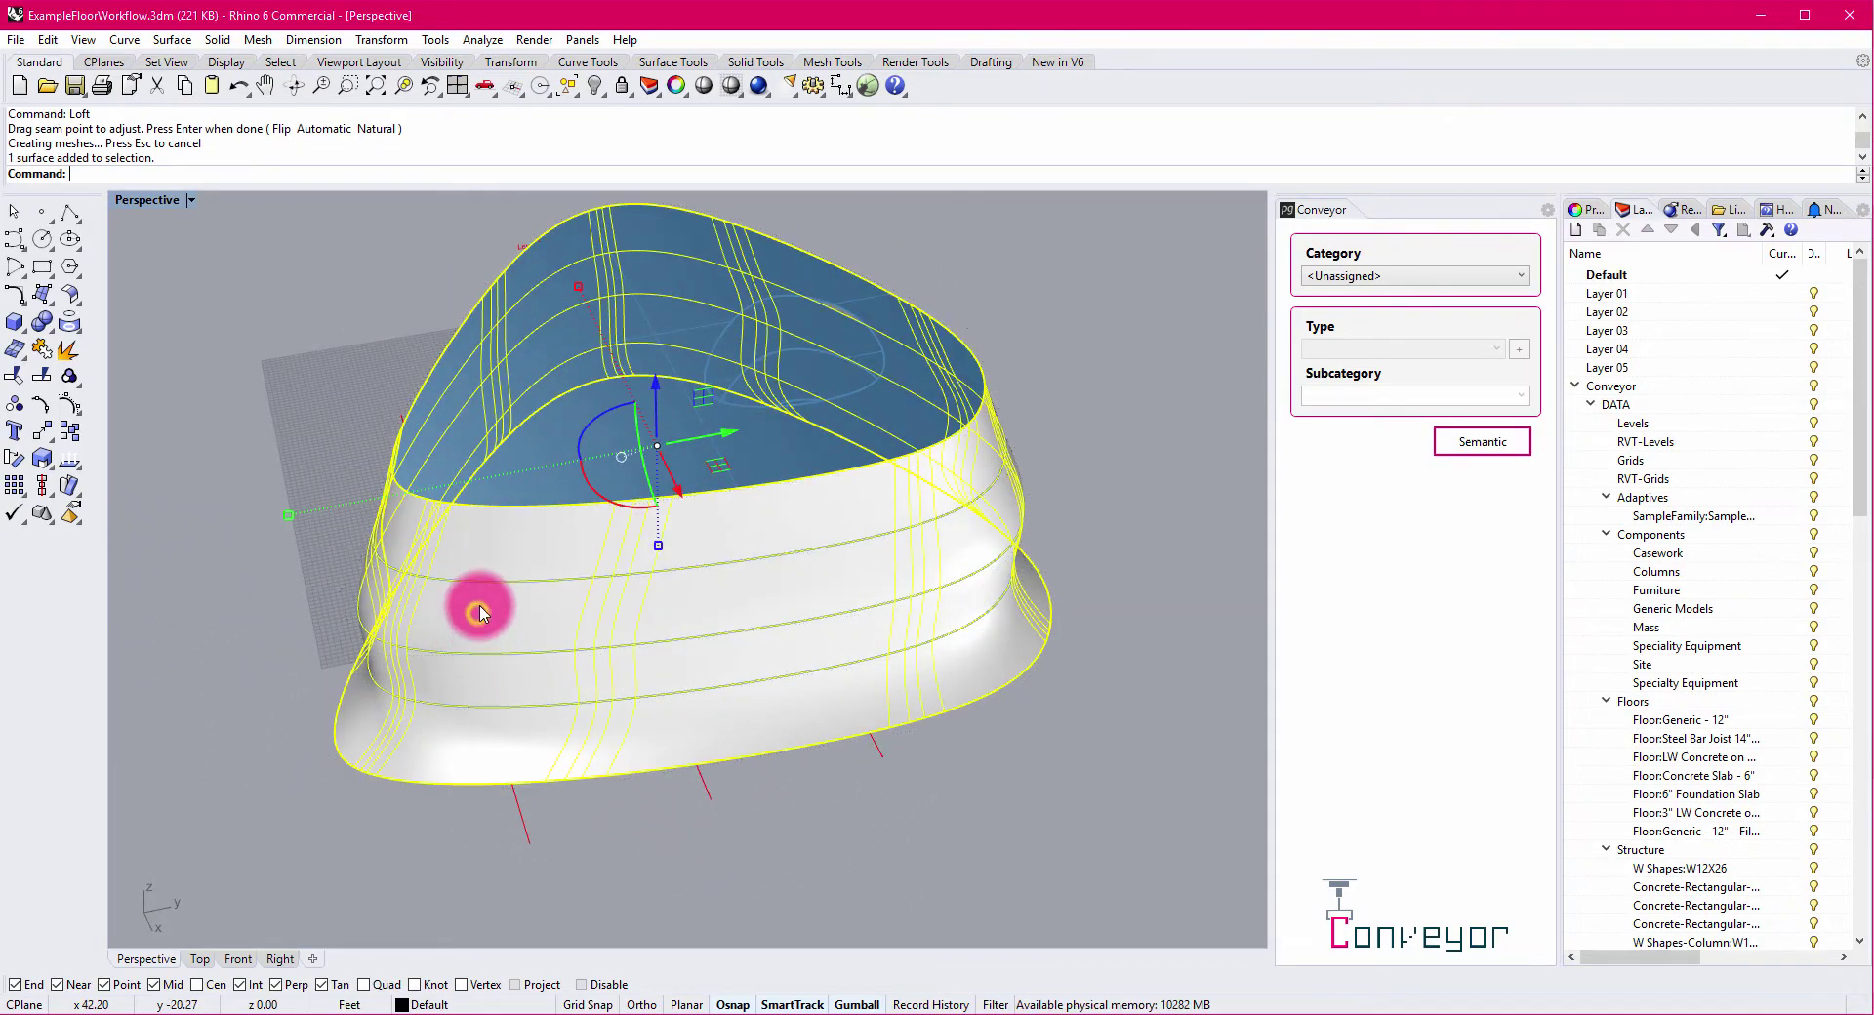
{"action": "right_click_drag", "start_coordinate": [406, 699], "coordinate": [630, 734]}
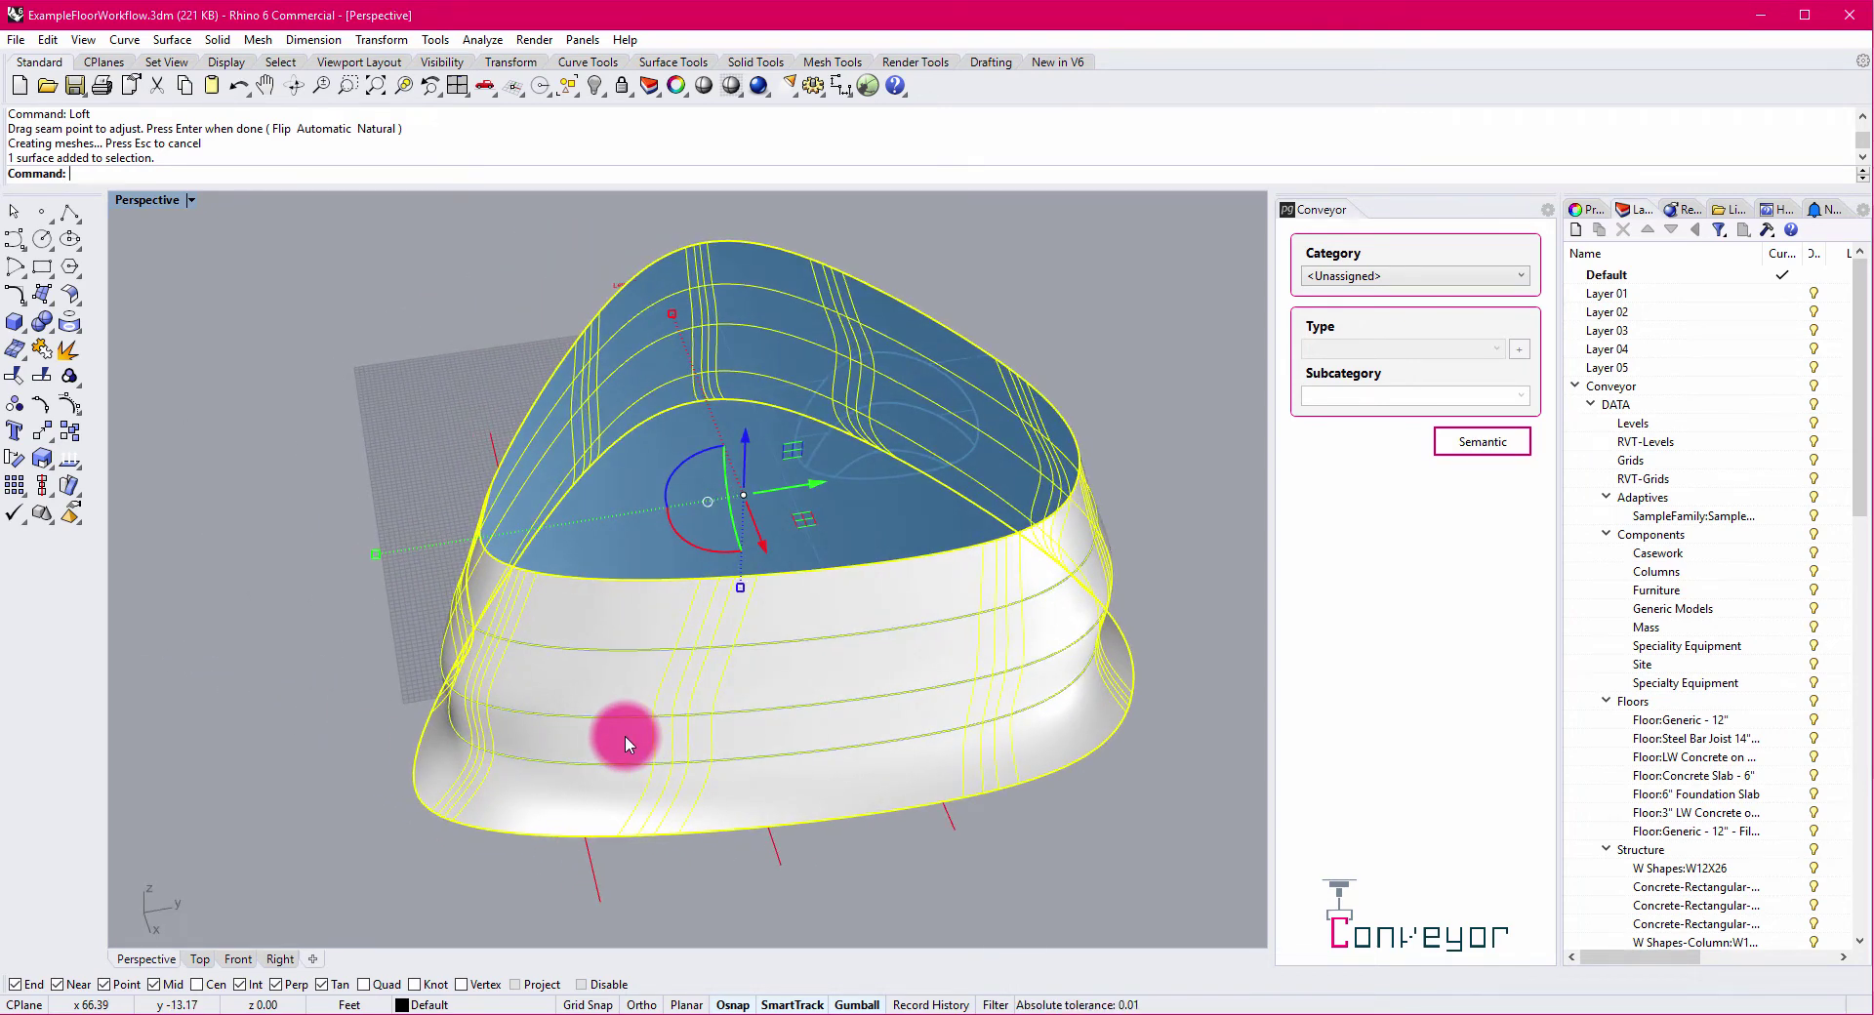
{"action": "key", "text": "Return"}
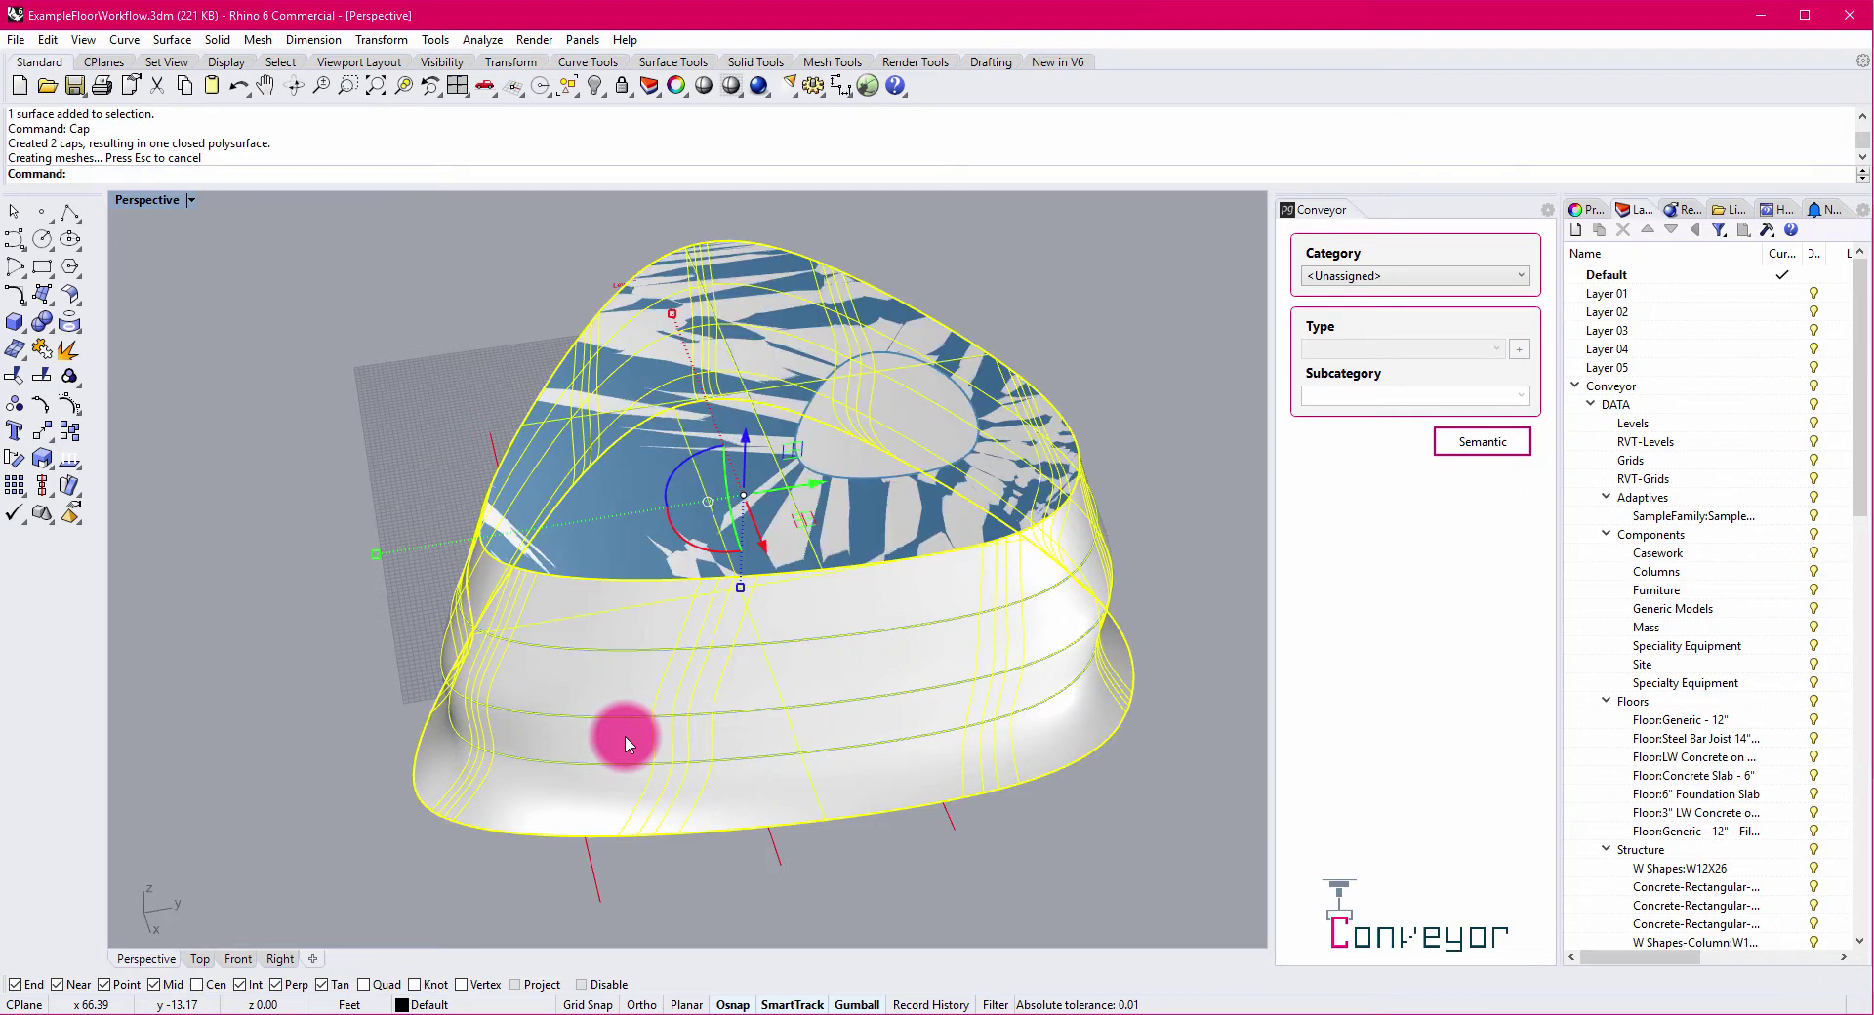
Move the capped solid to Conveyor's Mass component layer and check its assigned category and type.
{"action": "right_click_drag", "start_coordinate": [625, 735], "coordinate": [640, 590]}
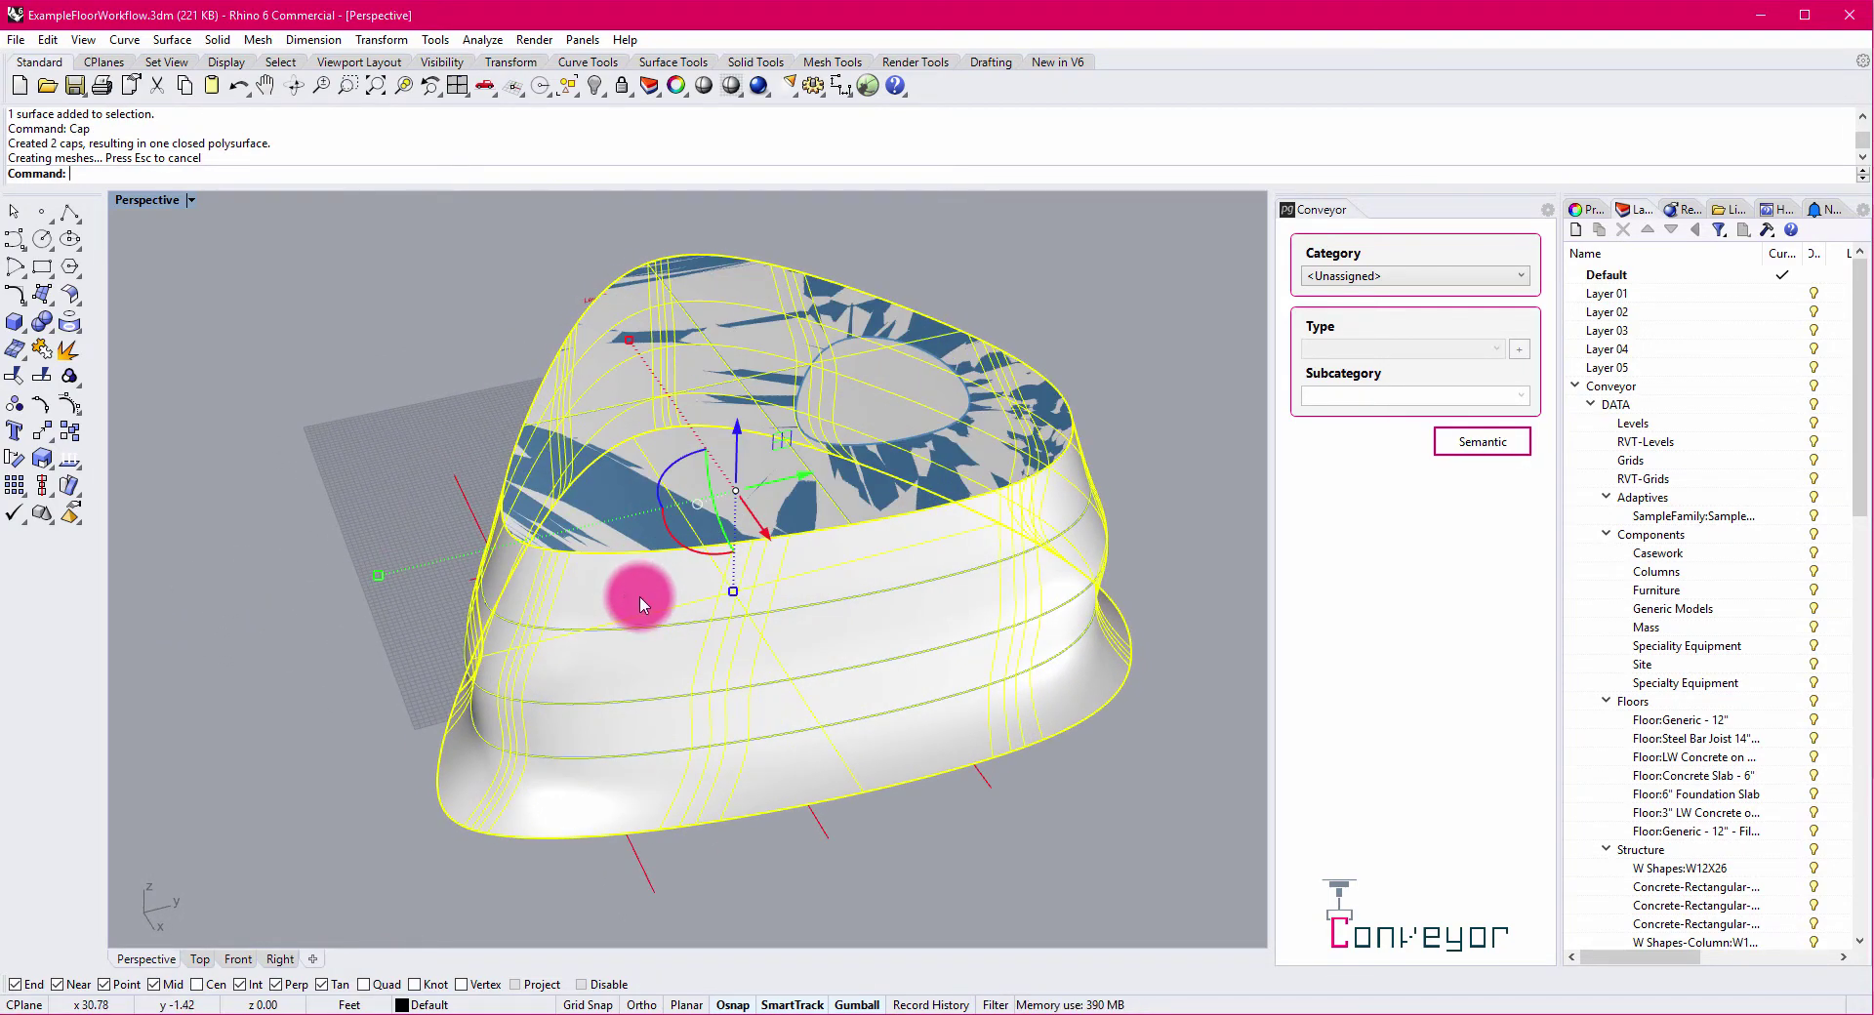
{"action": "right_click", "coordinate": [1655, 629]}
{"action": "left_click", "coordinate": [1719, 532]}
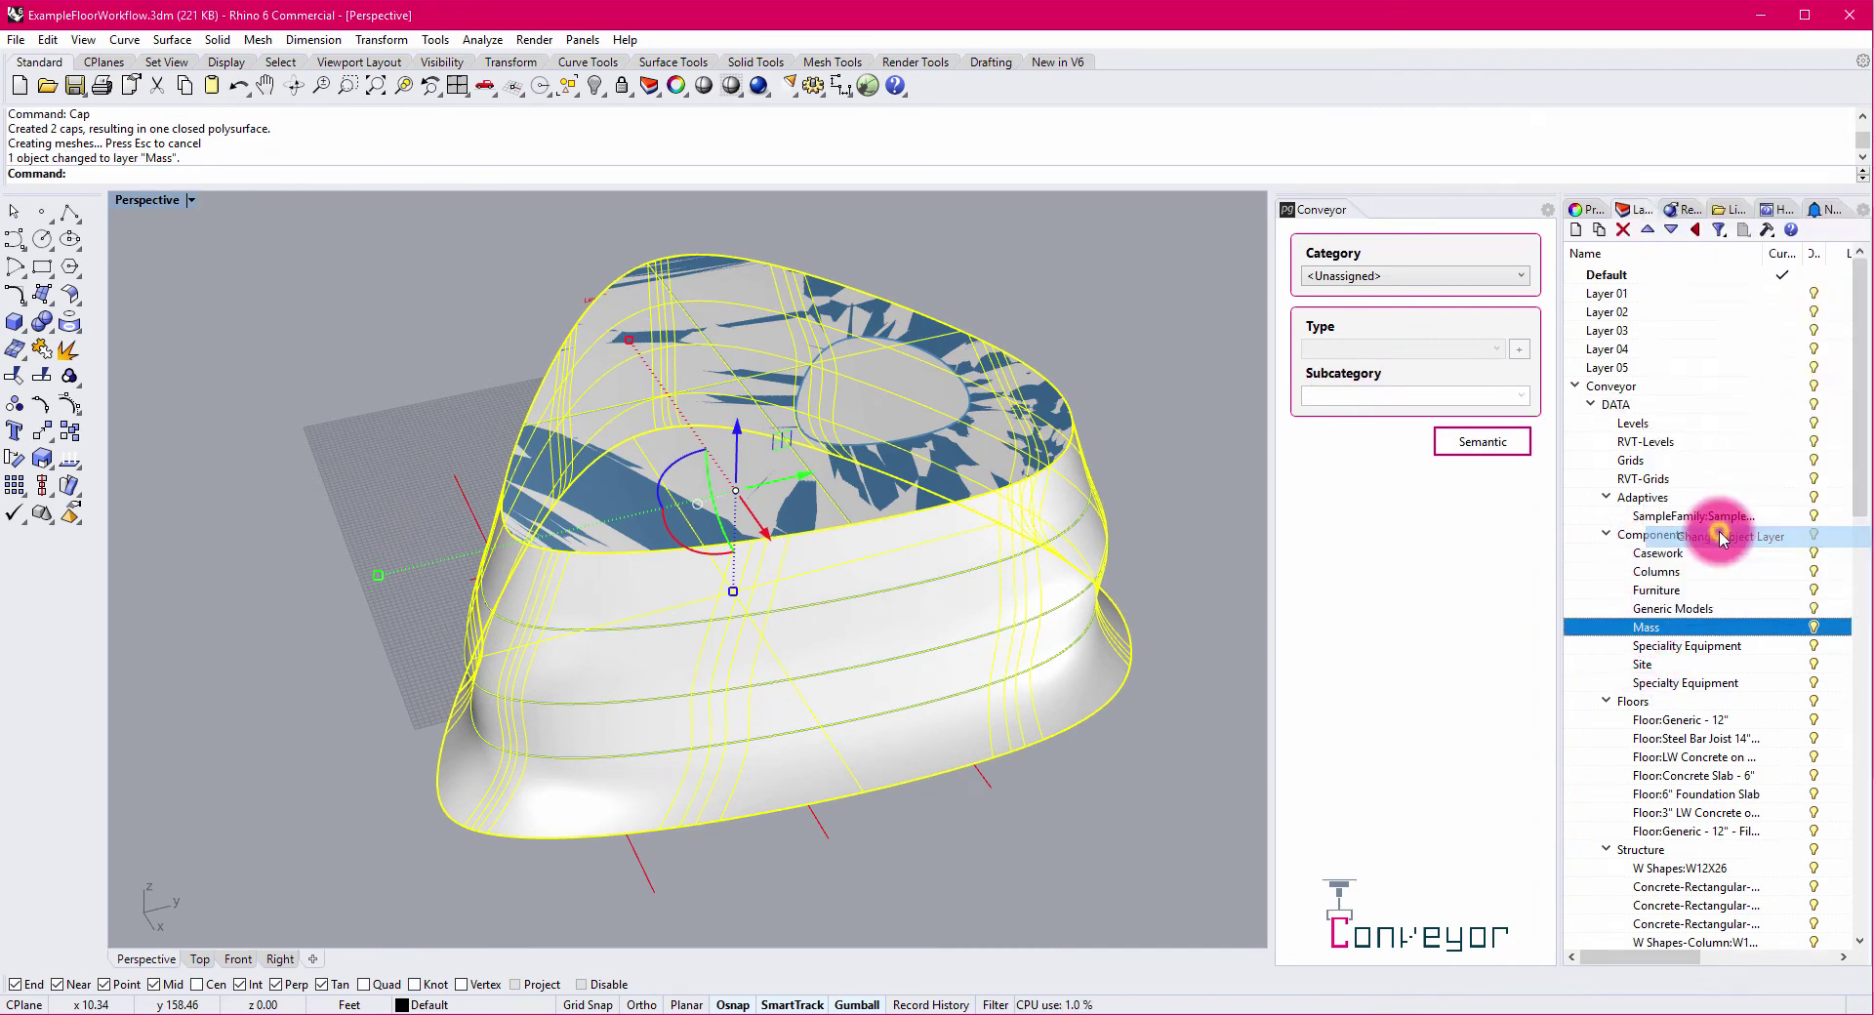
{"action": "left_click", "coordinate": [1160, 427]}
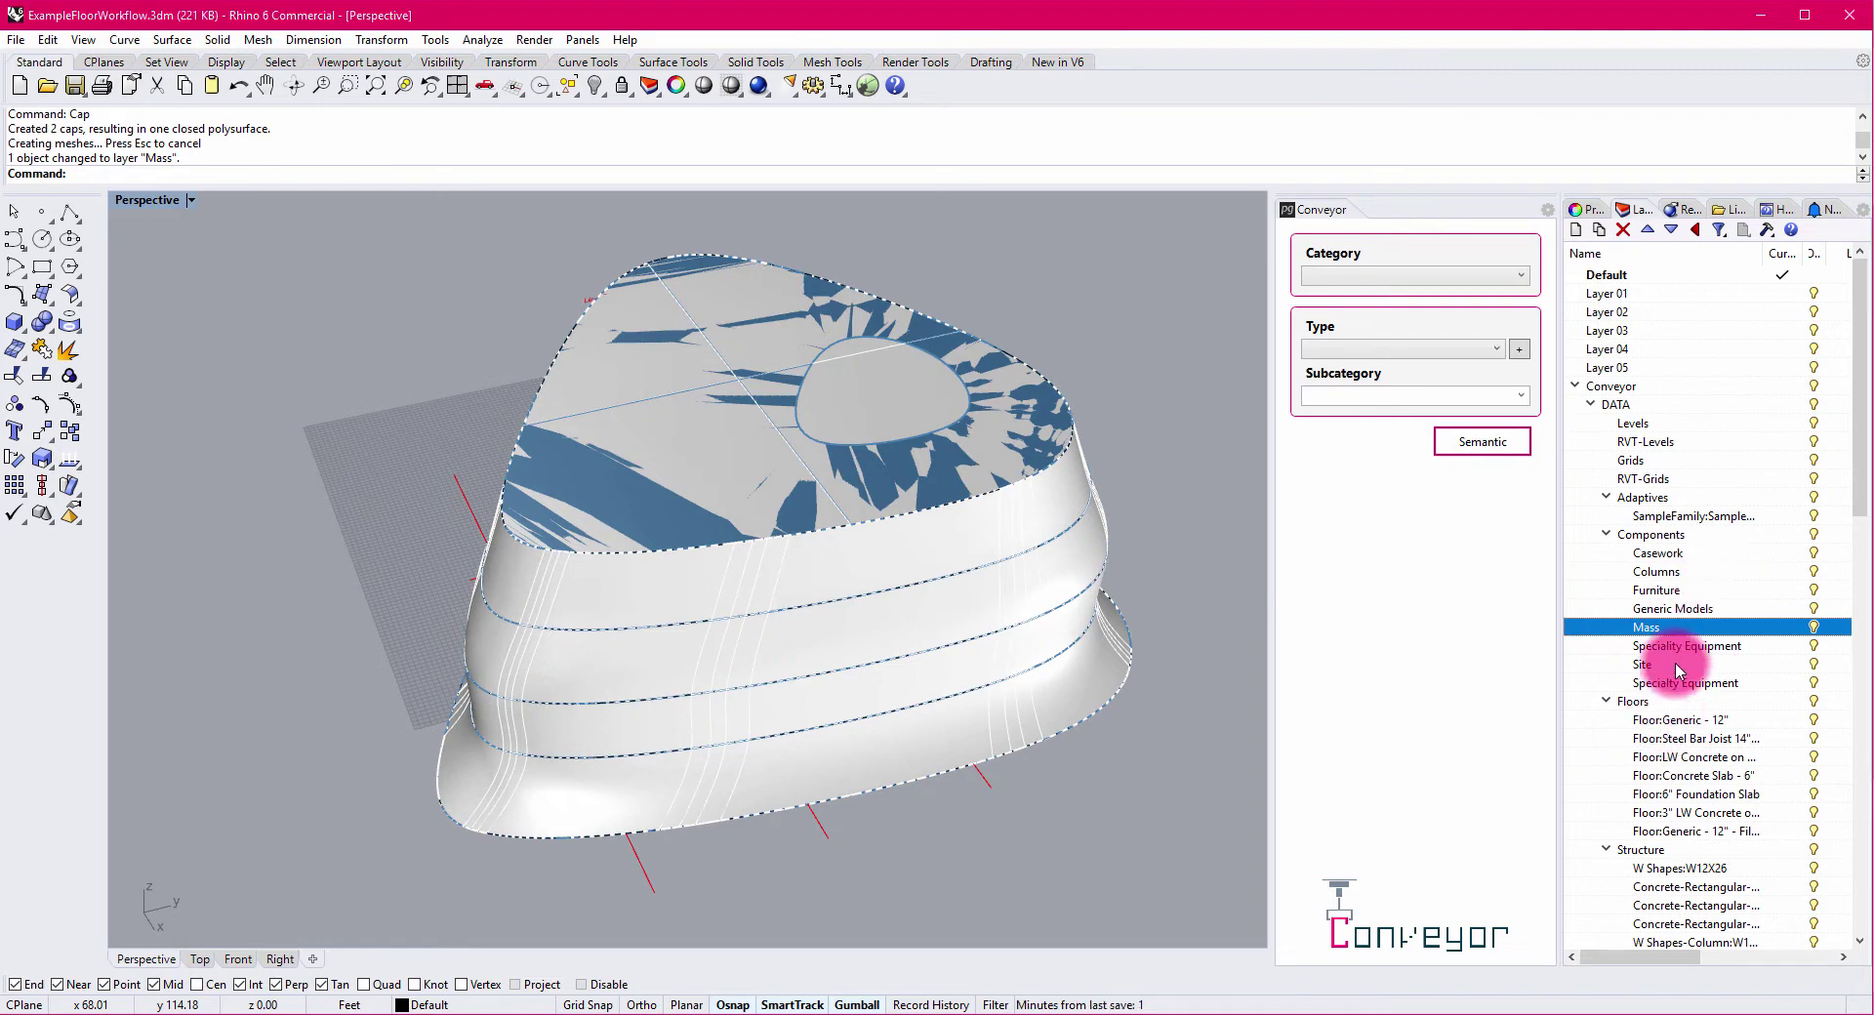
{"action": "left_click", "coordinate": [1058, 555]}
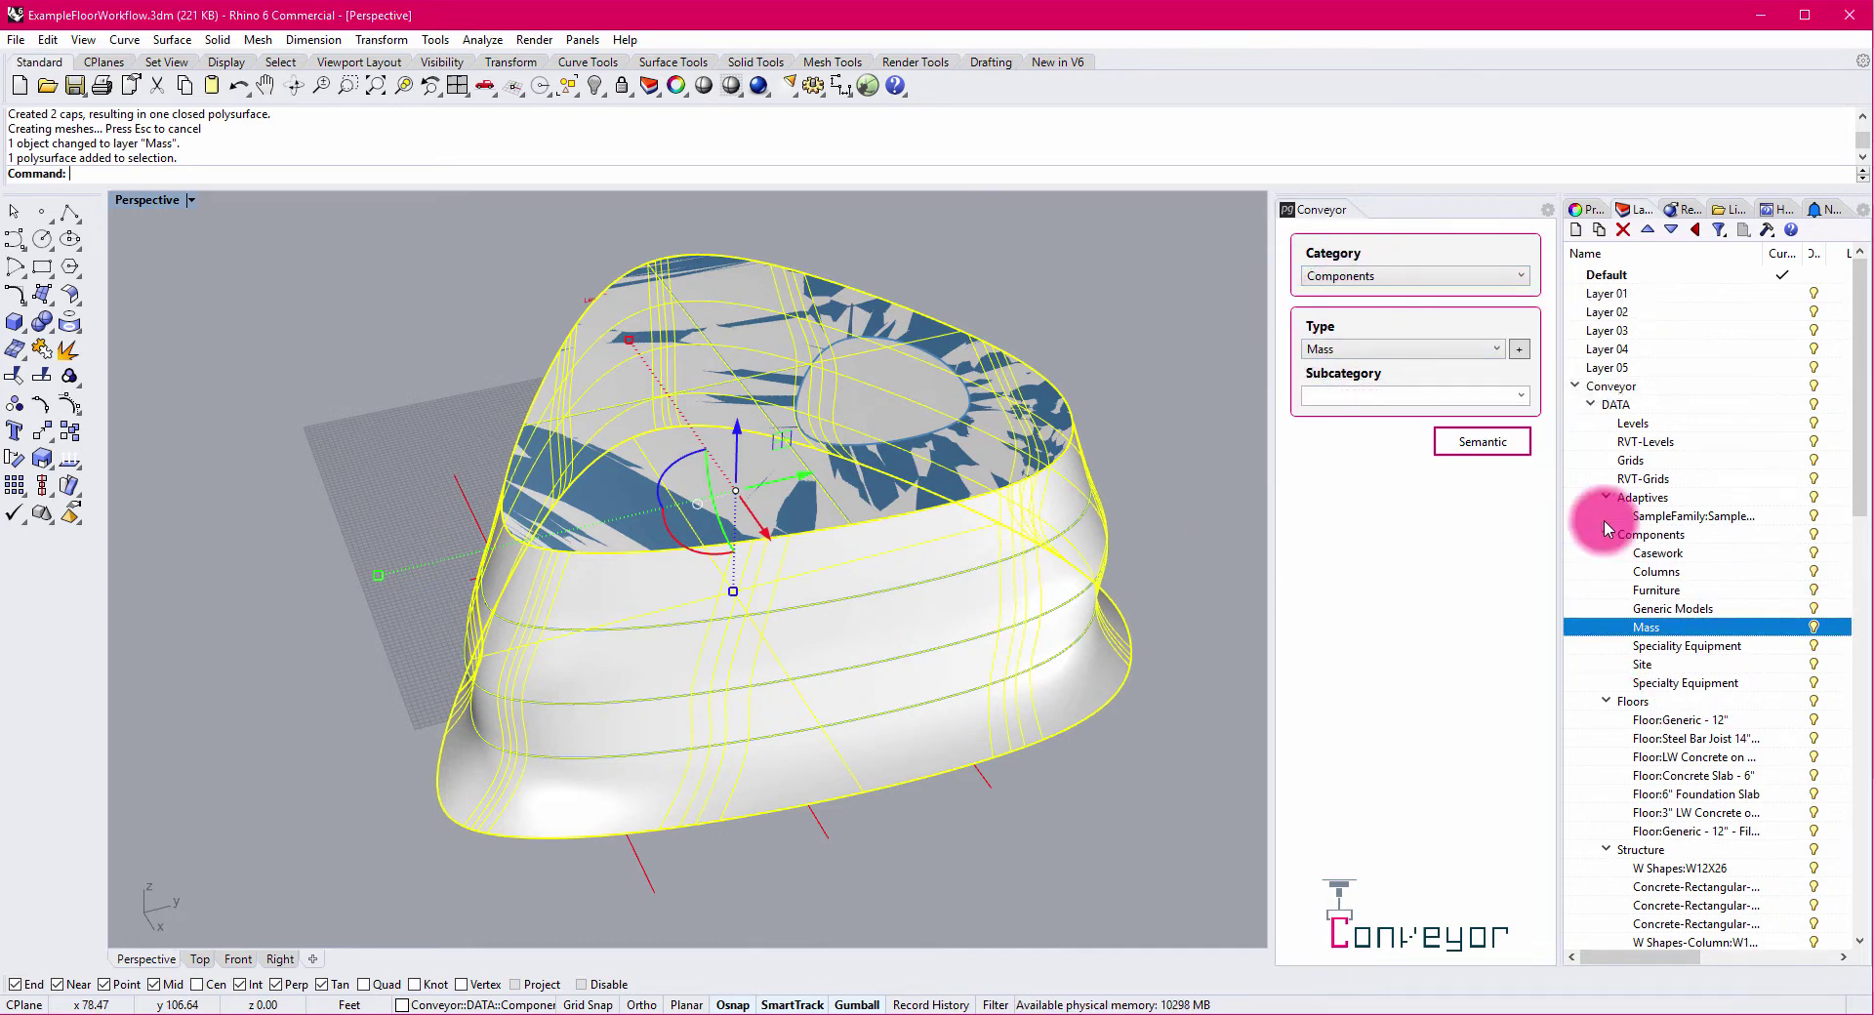
{"action": "left_click", "coordinate": [1132, 752]}
Save the Rhino model, then switch to Revit, refresh Conveyor and load the Mass component.
{"action": "key", "text": "ctrl+s"}
{"action": "left_click", "coordinate": [836, 1005]}
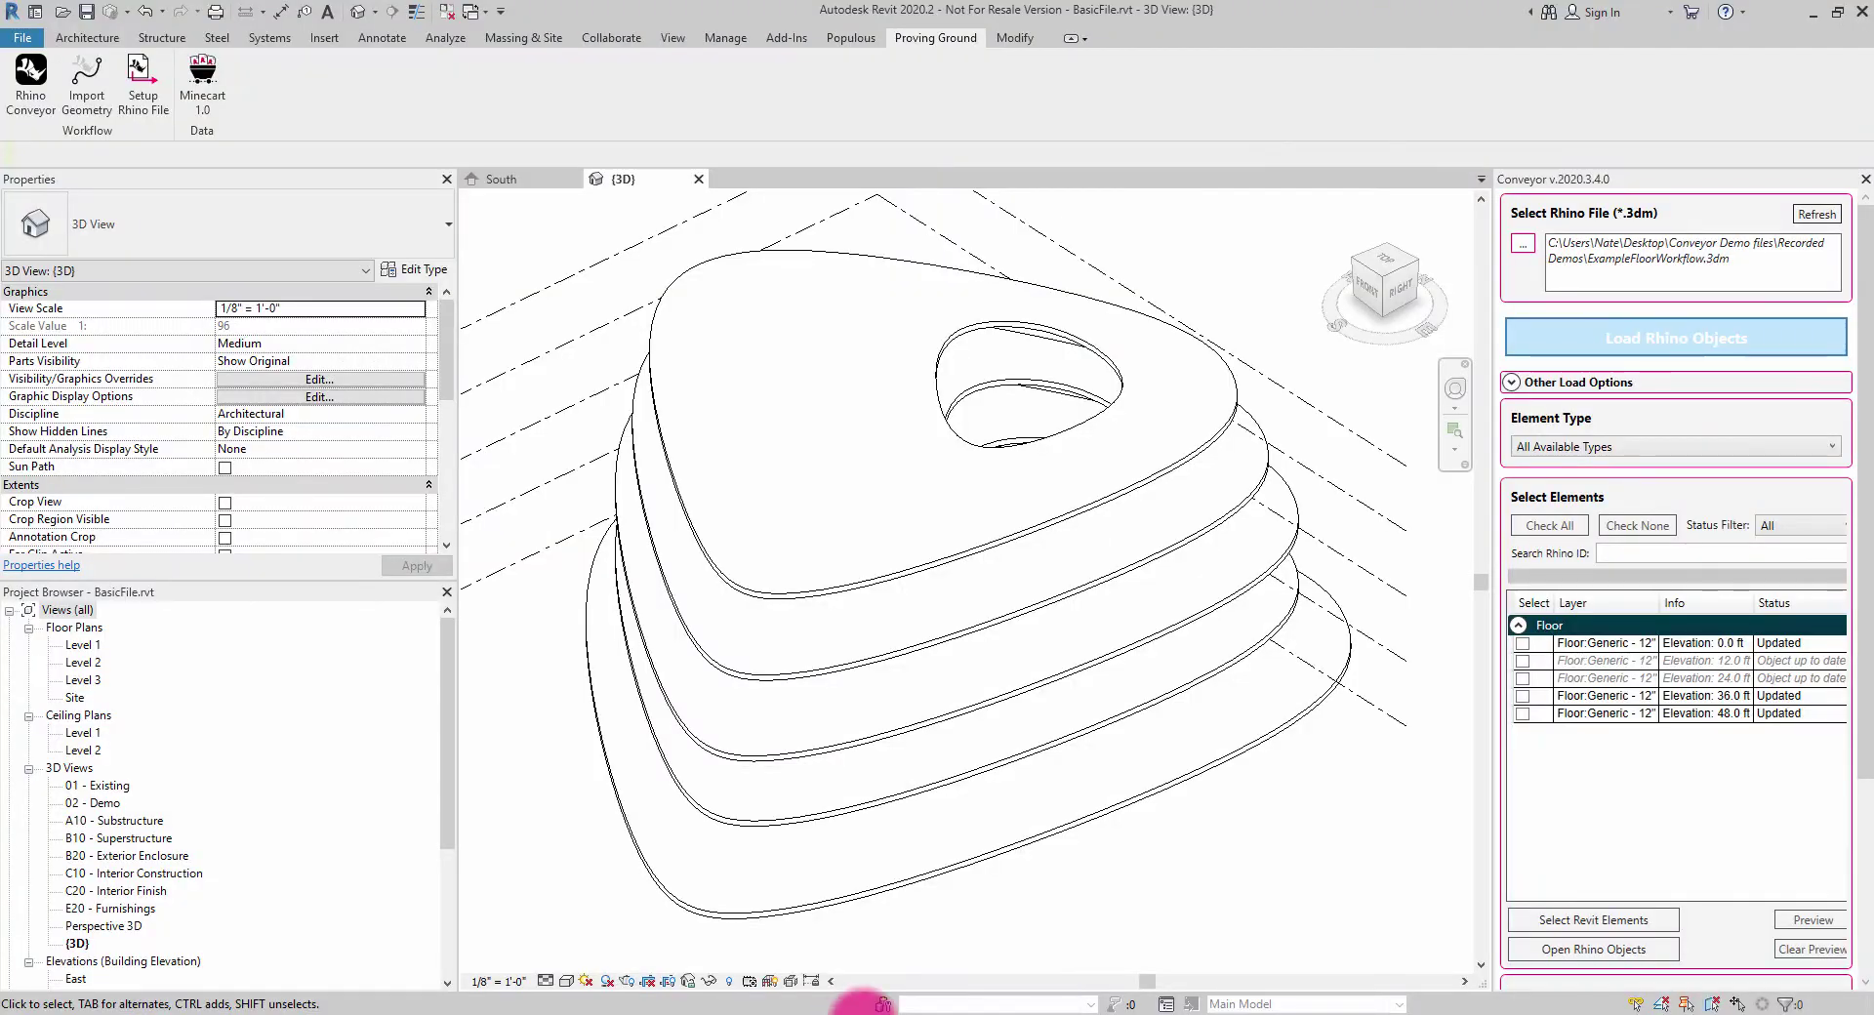
{"action": "left_click", "coordinate": [1809, 215]}
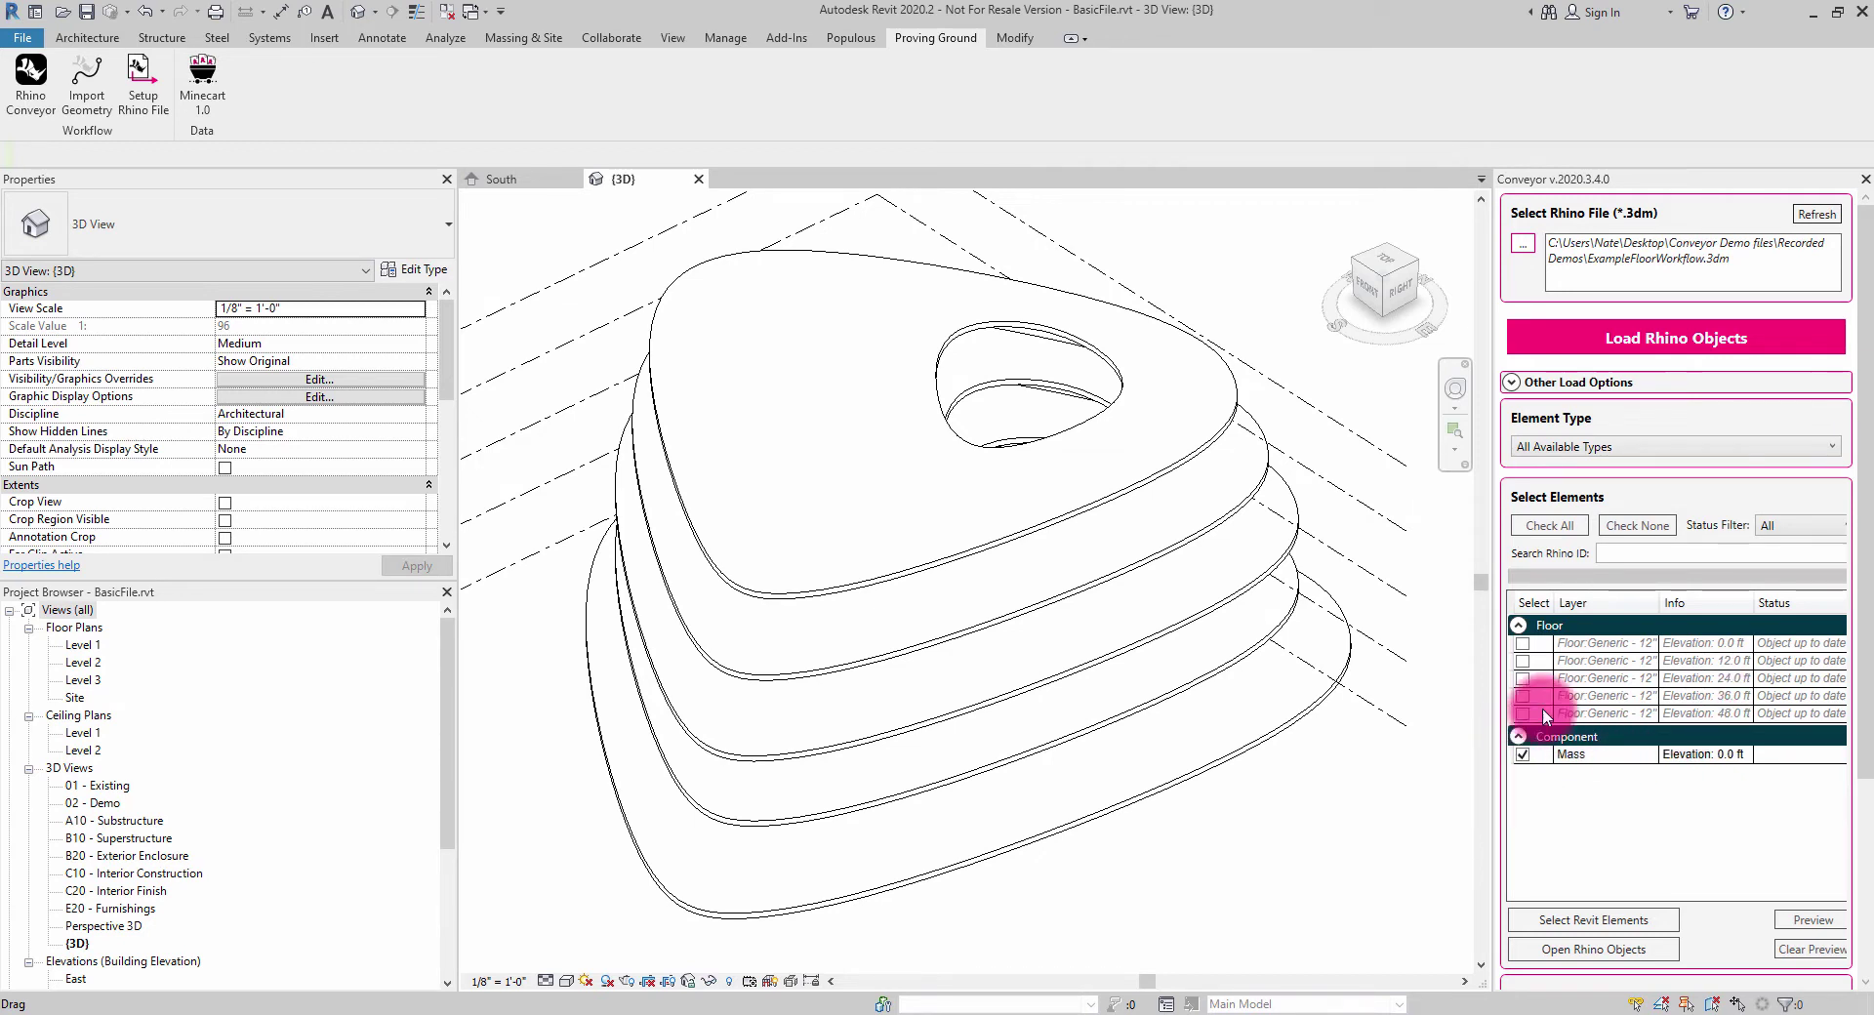
{"action": "left_click", "coordinate": [1583, 328]}
{"action": "left_click", "coordinate": [993, 559]}
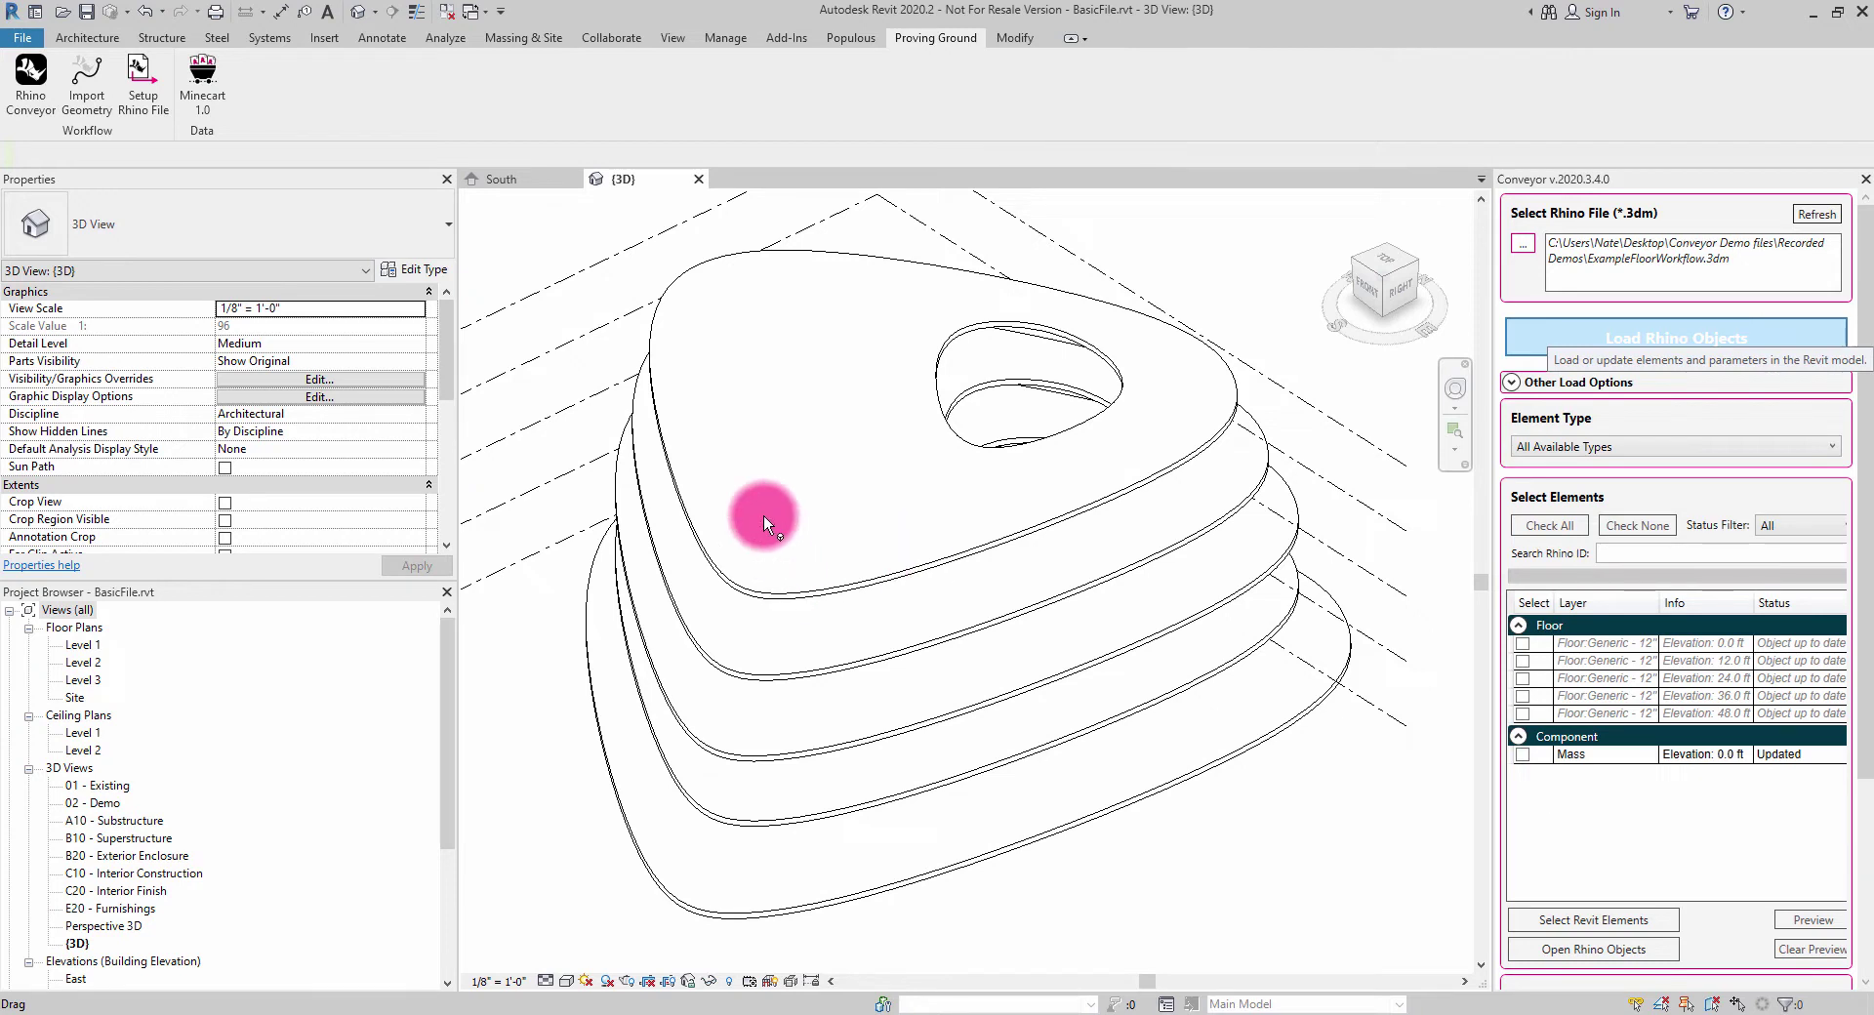
Turn on Show Mass Form and Floors in the 3D view and inspect the loaded mass element.
{"action": "left_click", "coordinate": [530, 39]}
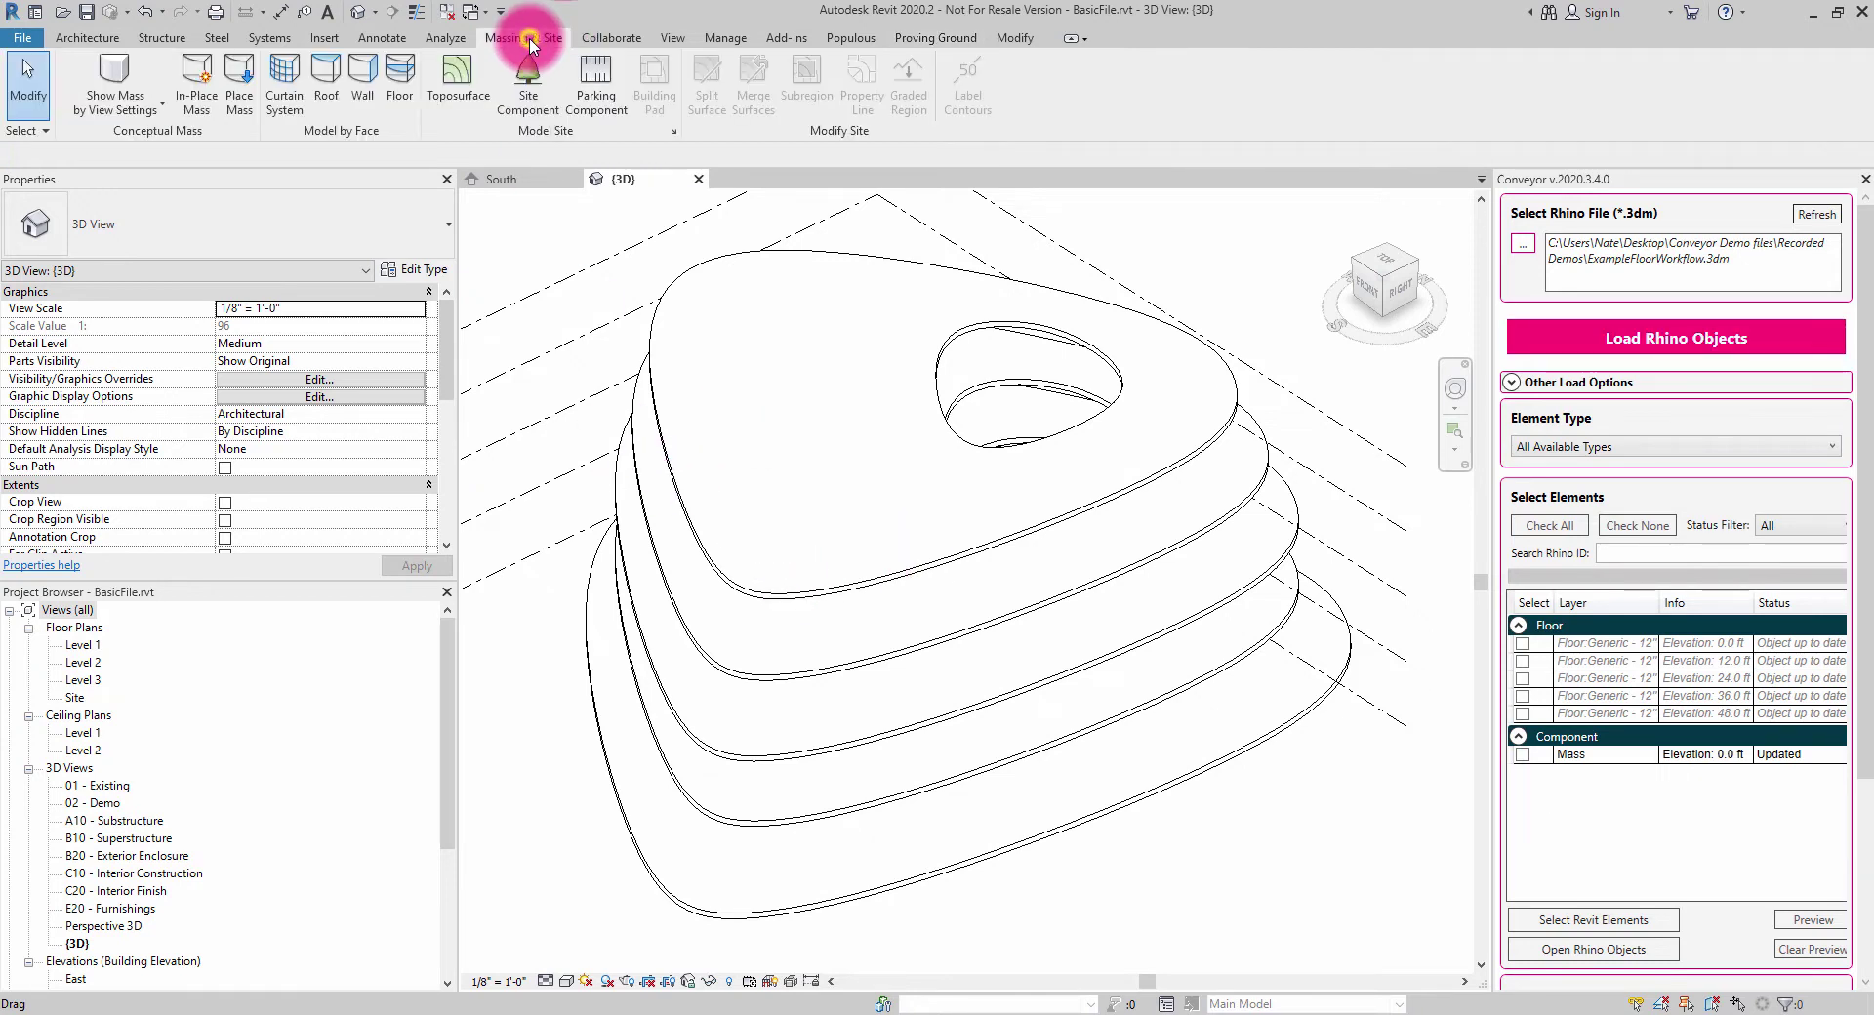
{"action": "left_click", "coordinate": [119, 63]}
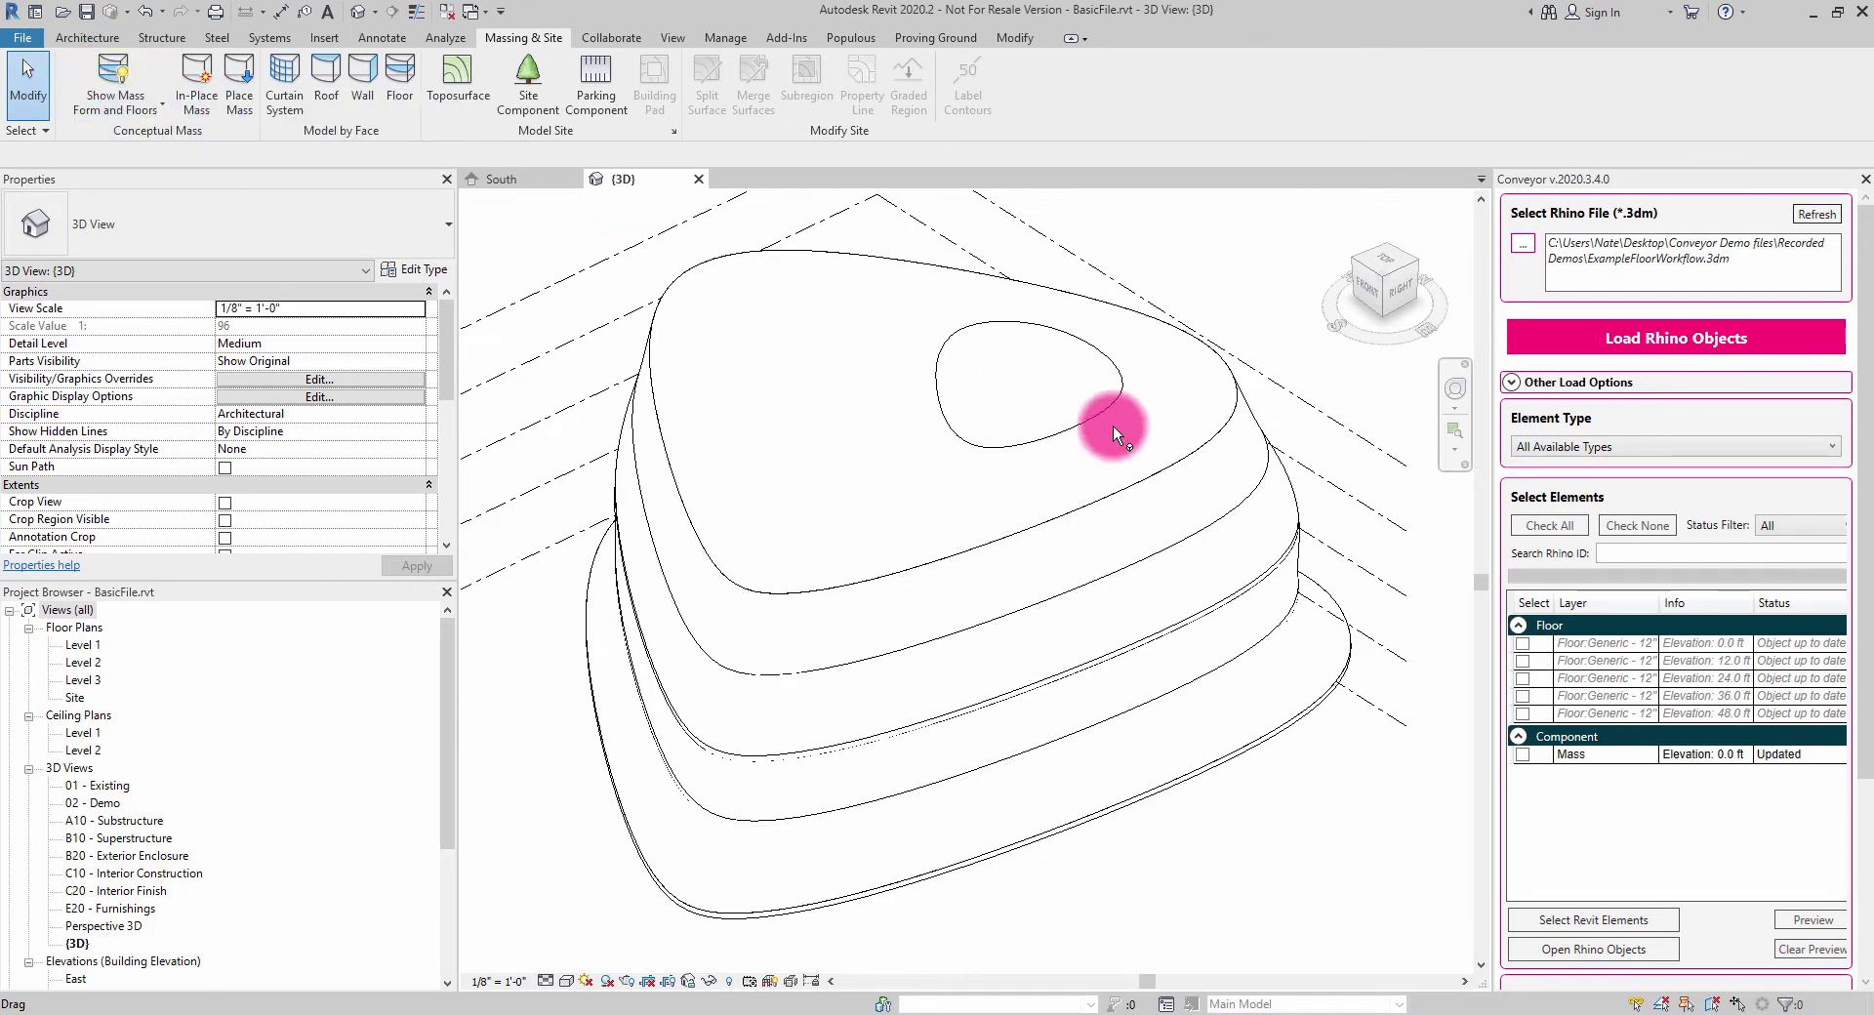
{"action": "middle_click_drag", "start_coordinate": [1228, 472], "coordinate": [1176, 484], "text": "shift"}
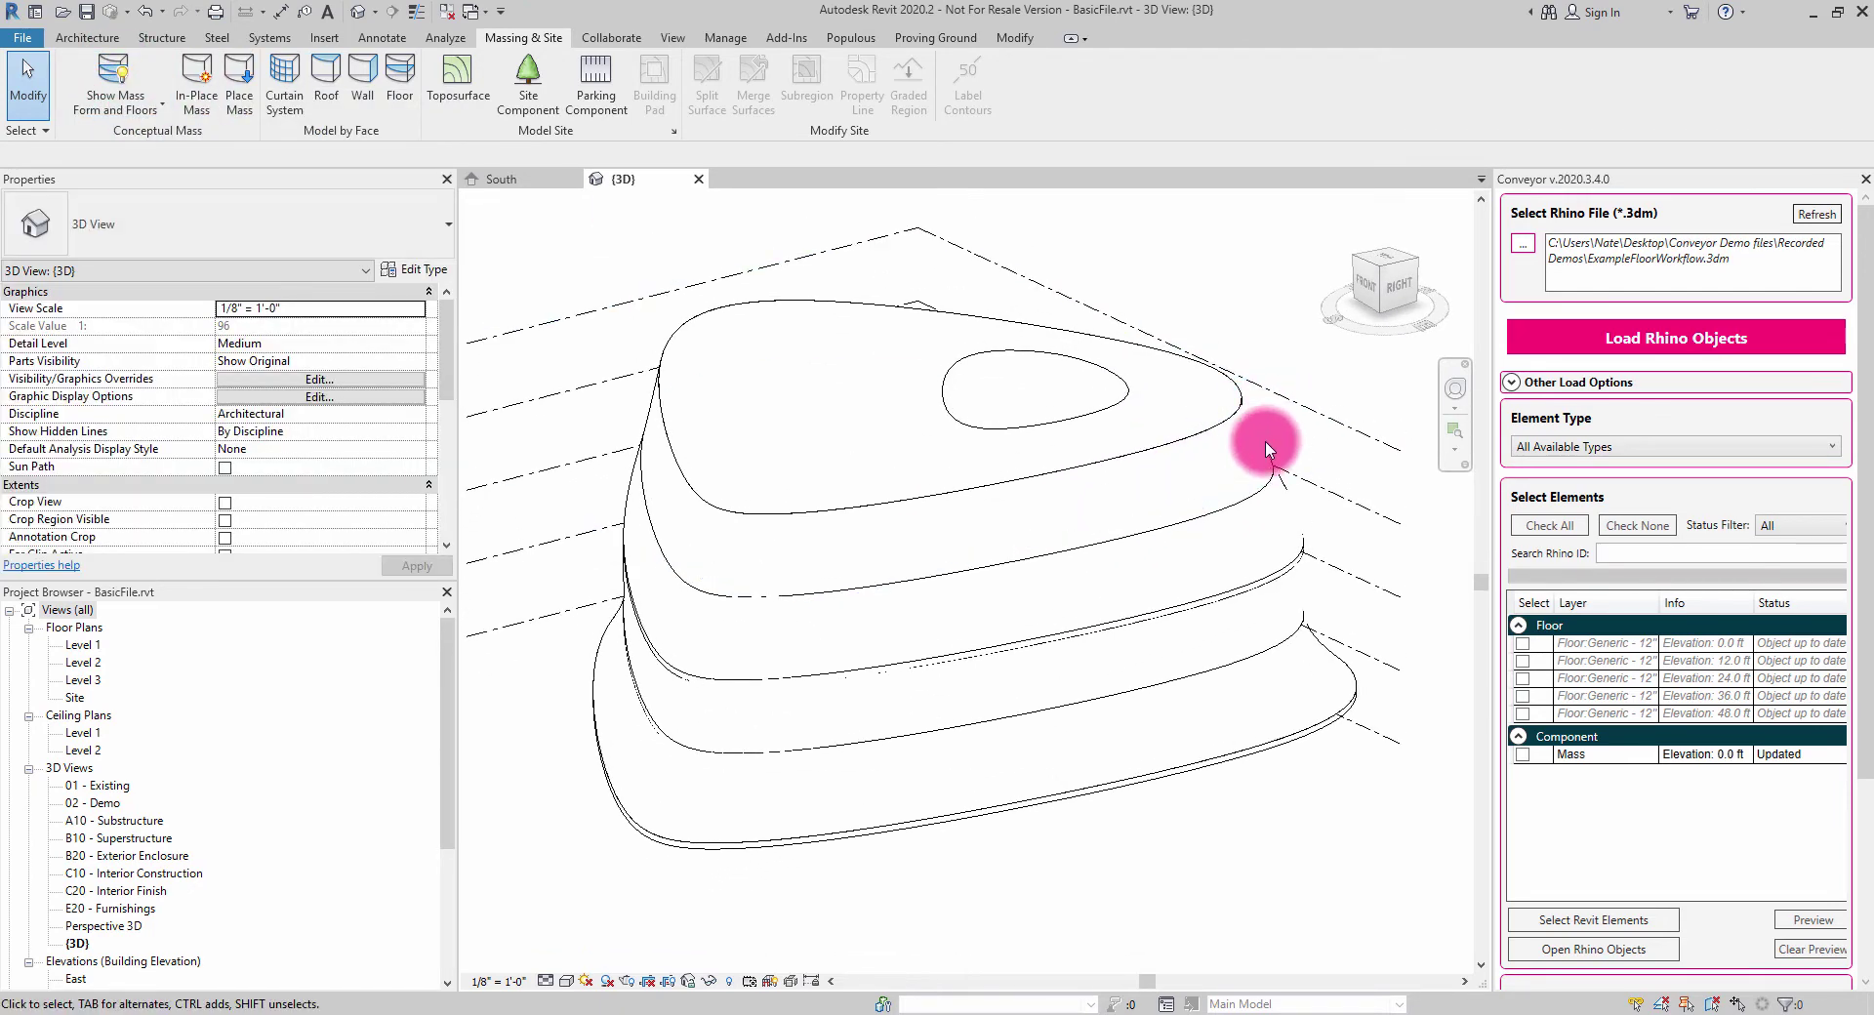
{"action": "left_click", "coordinate": [1238, 411]}
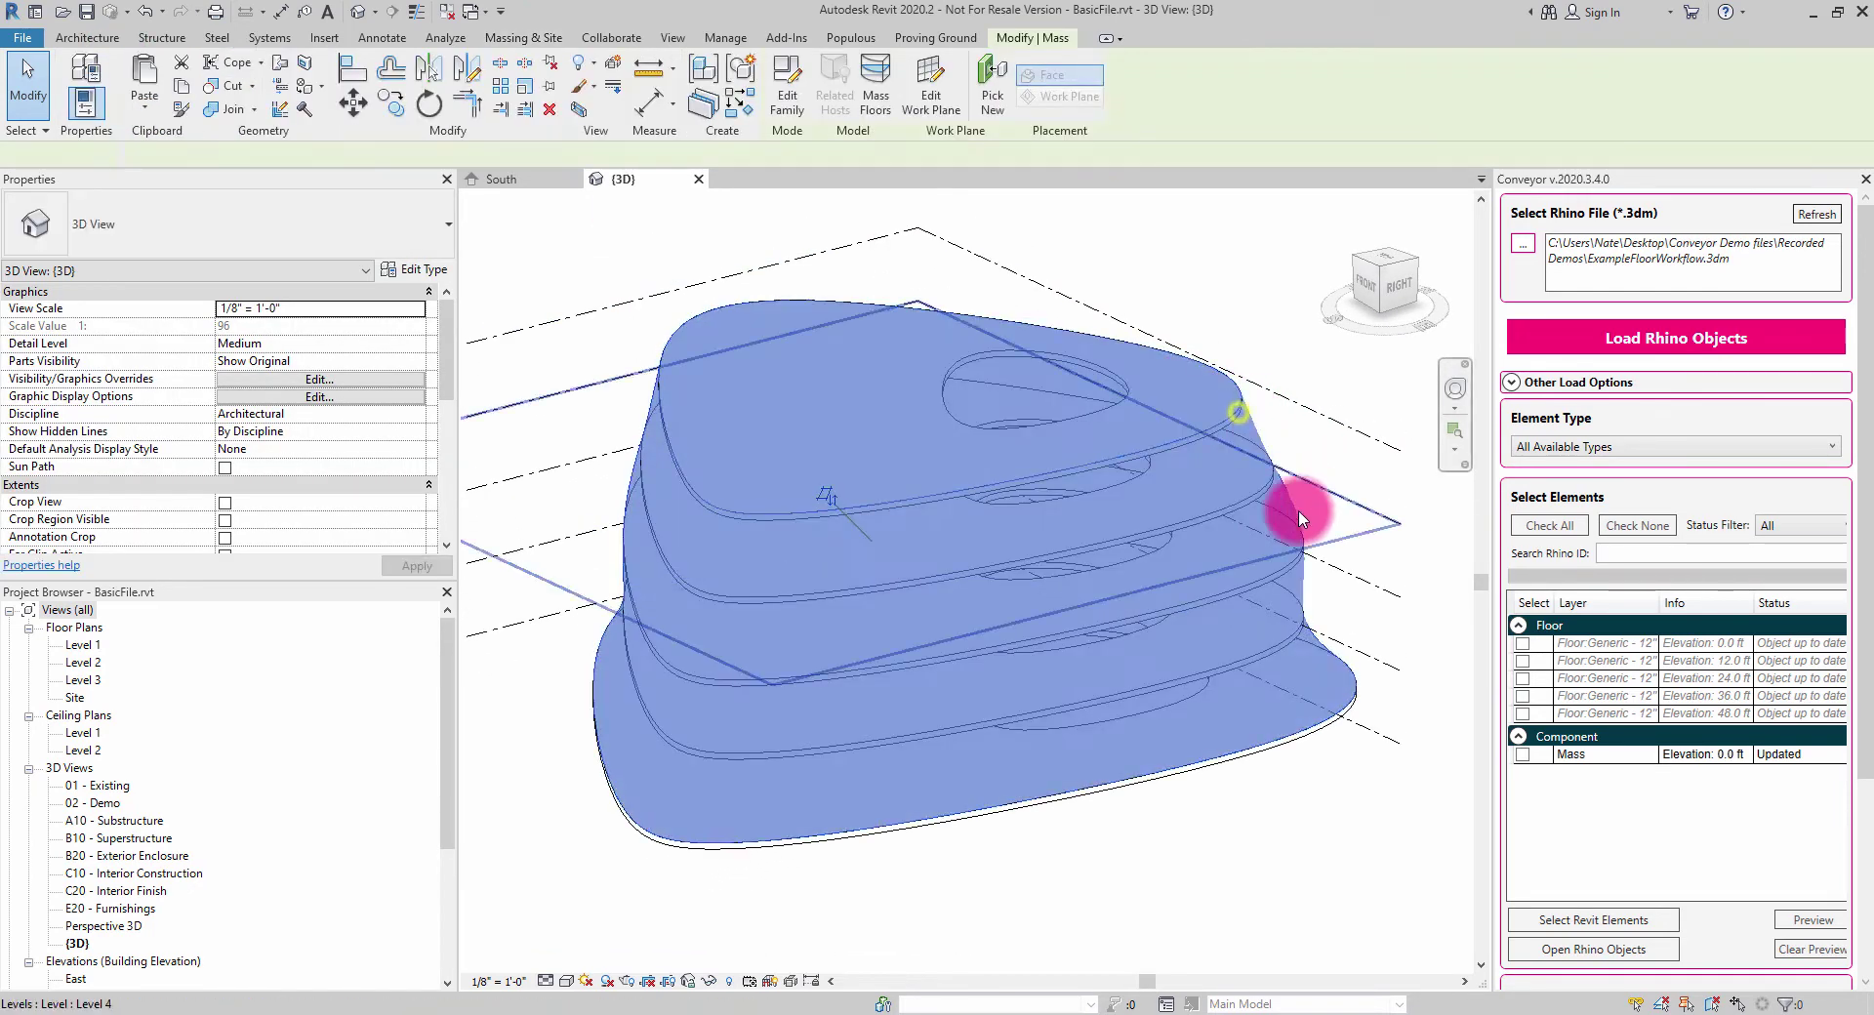
{"action": "middle_click_drag", "start_coordinate": [1199, 516], "coordinate": [1029, 434], "text": "shift"}
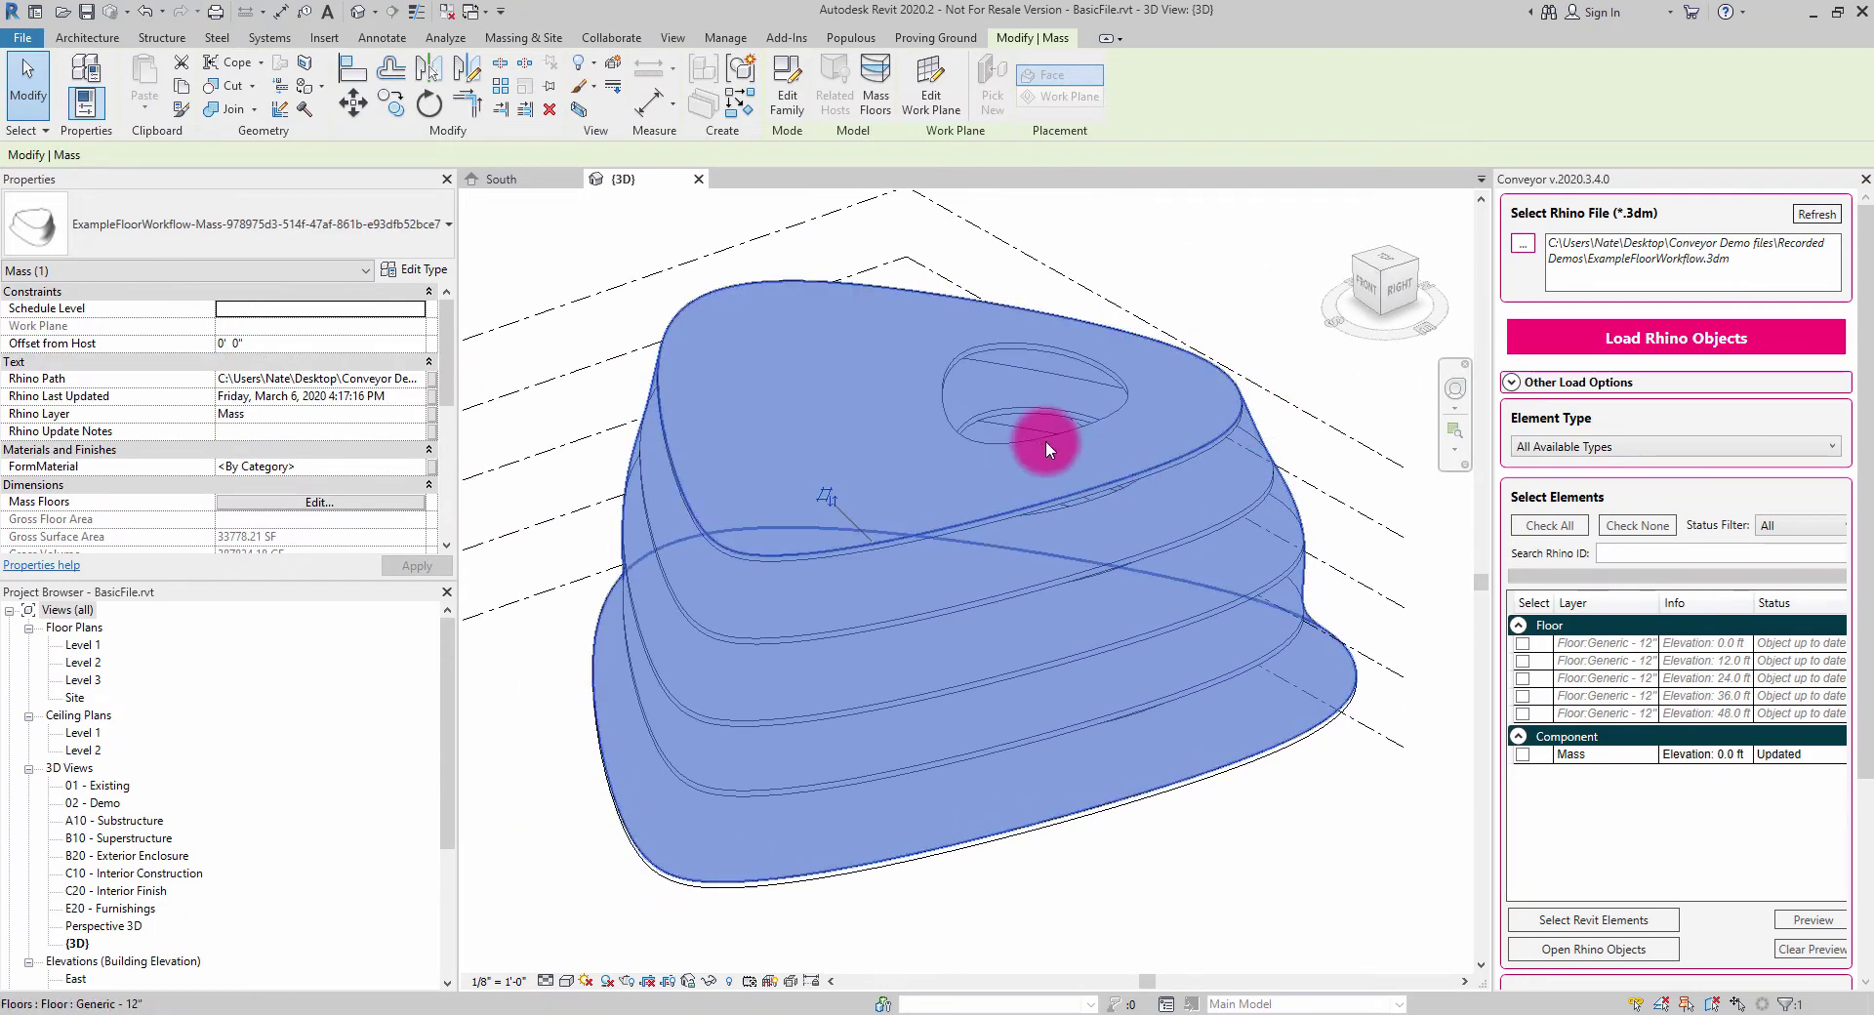
{"action": "left_click", "coordinate": [1252, 271]}
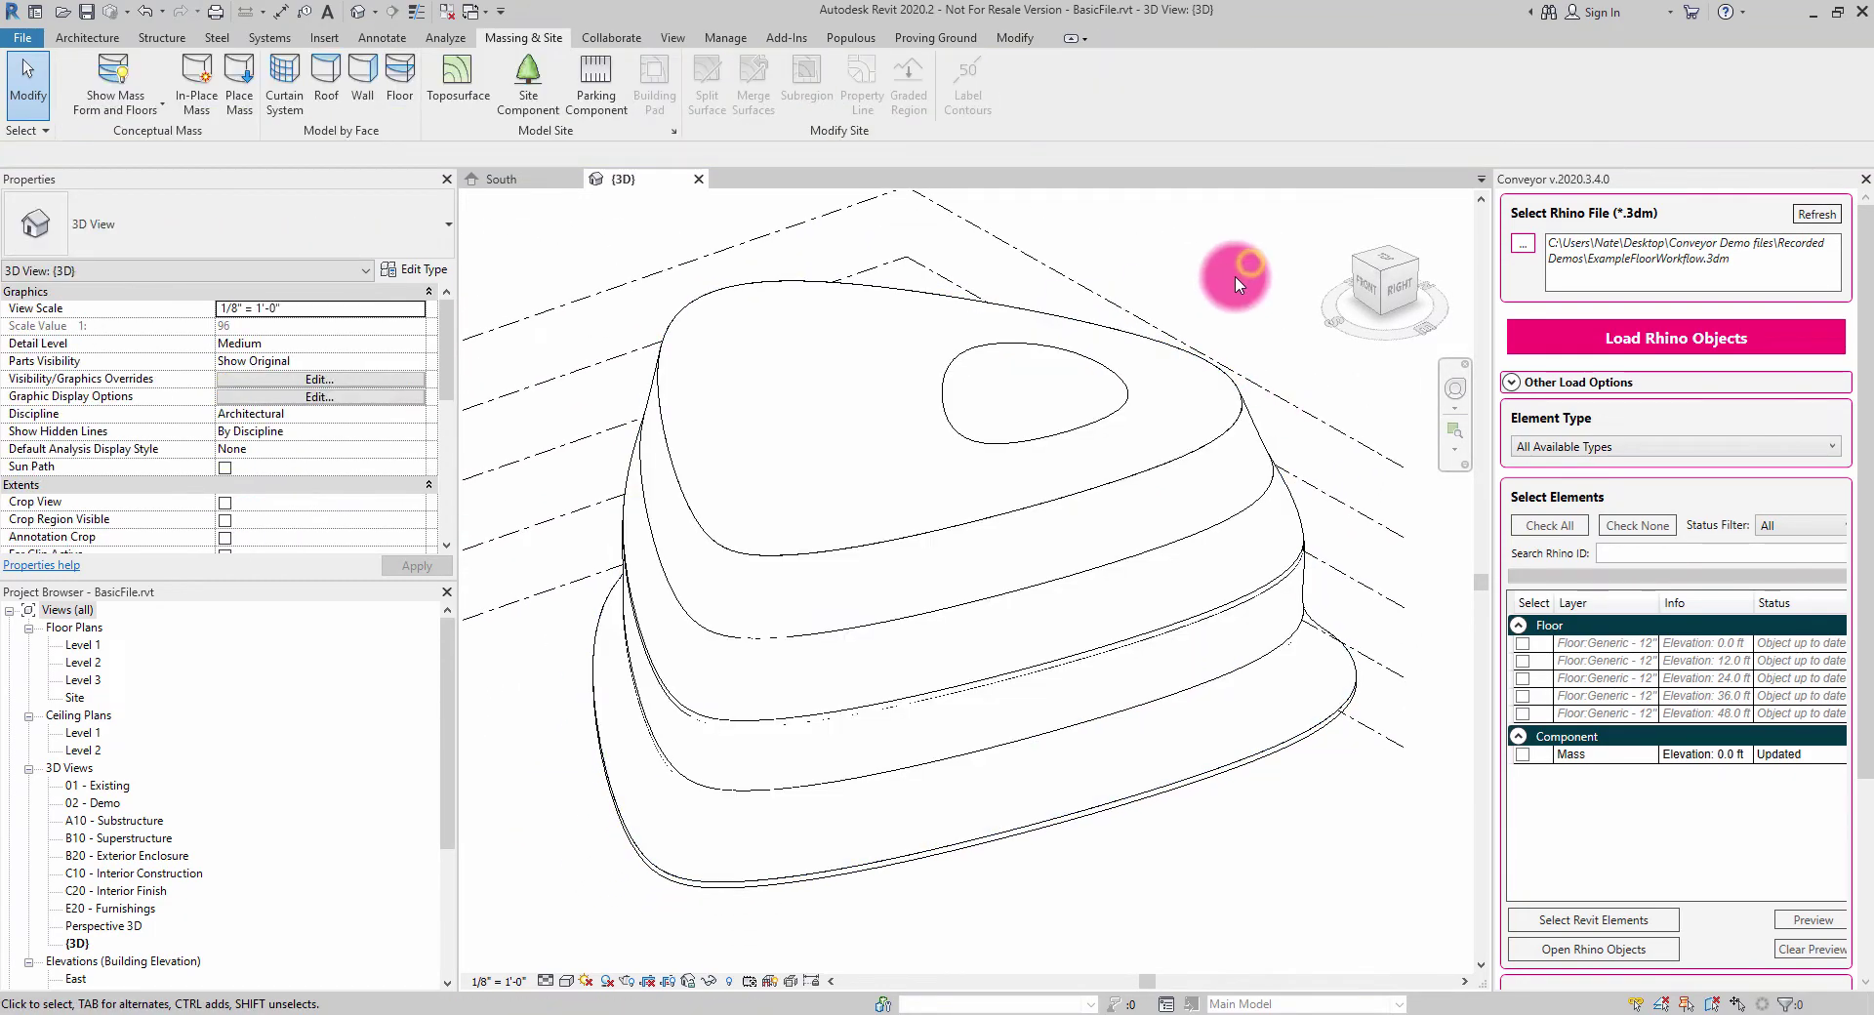
Place a Generic - 8" basic wall by face on the mass's outer side, with location line Finish Face: Exterior.
{"action": "left_click", "coordinate": [377, 79]}
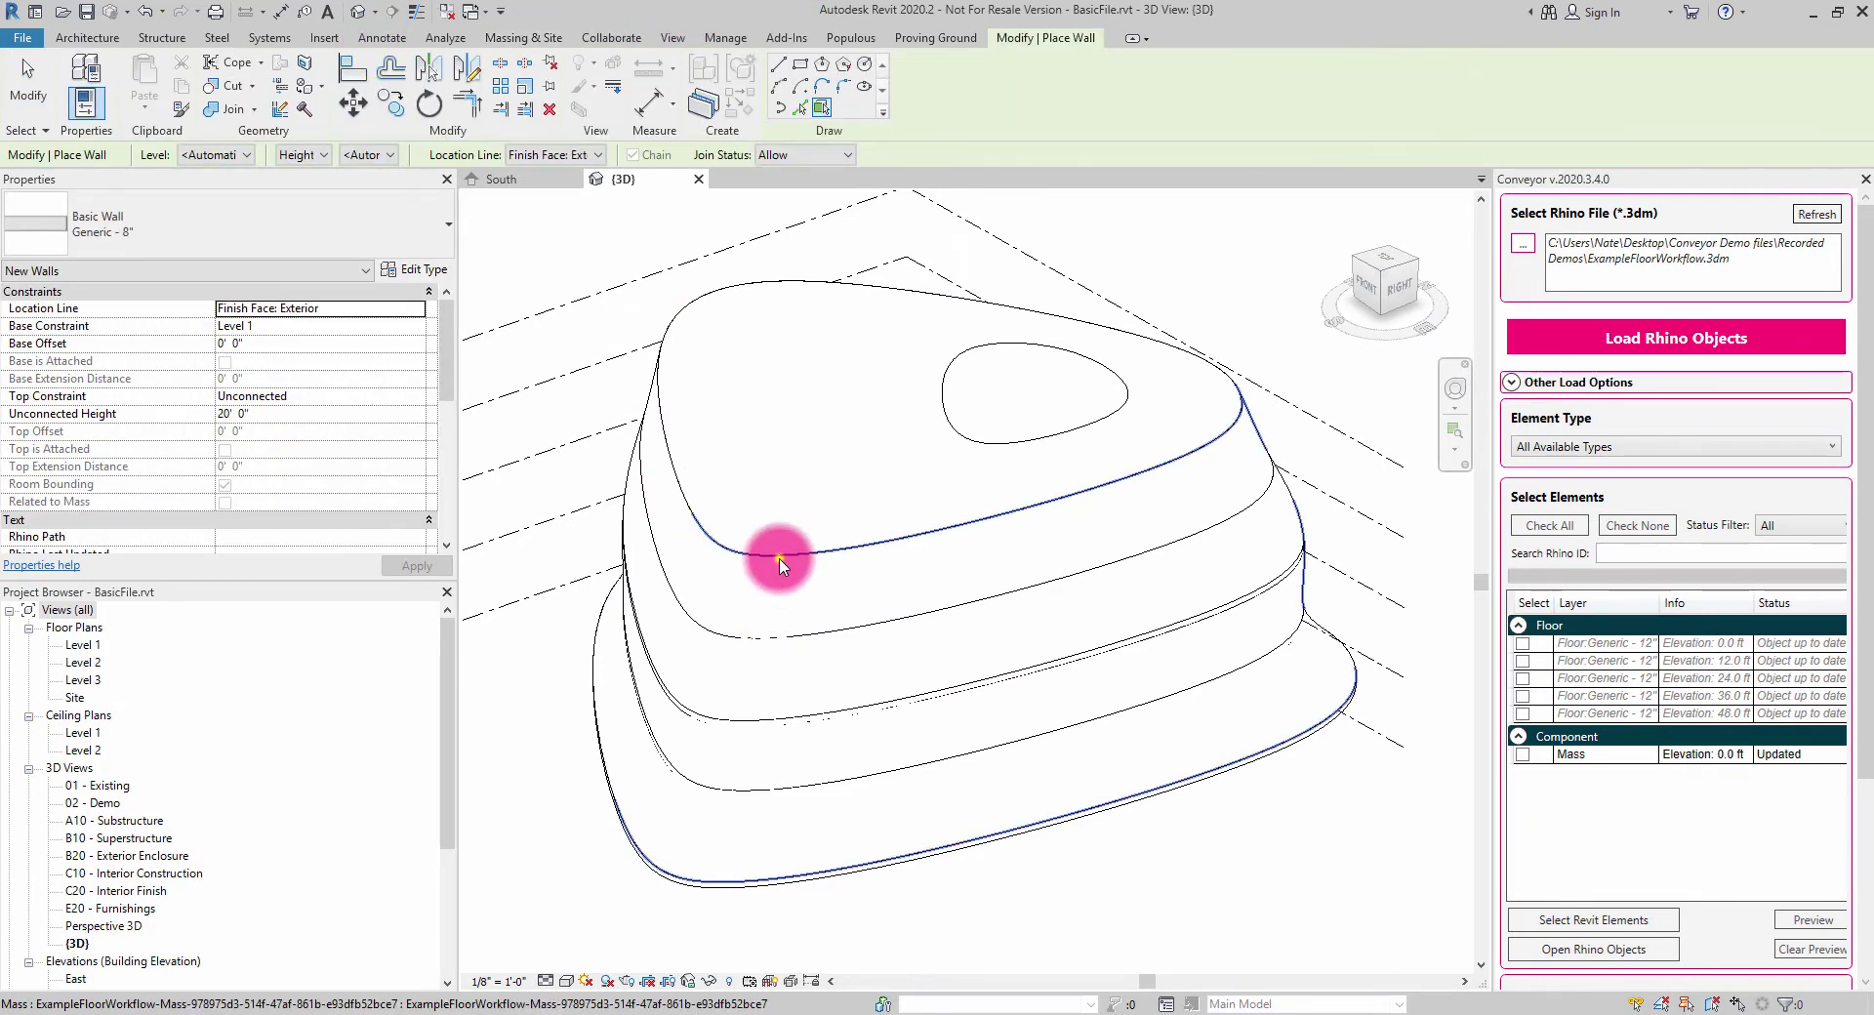
{"action": "scroll", "coordinate": [779, 565], "scroll_direction": "up", "scroll_amount": 2}
{"action": "middle_click_drag", "start_coordinate": [824, 597], "coordinate": [1104, 773], "text": "shift"}
{"action": "scroll", "coordinate": [1074, 683], "scroll_direction": "up", "scroll_amount": 4}
{"action": "middle_click_drag", "start_coordinate": [1062, 628], "coordinate": [874, 710], "text": "shift"}
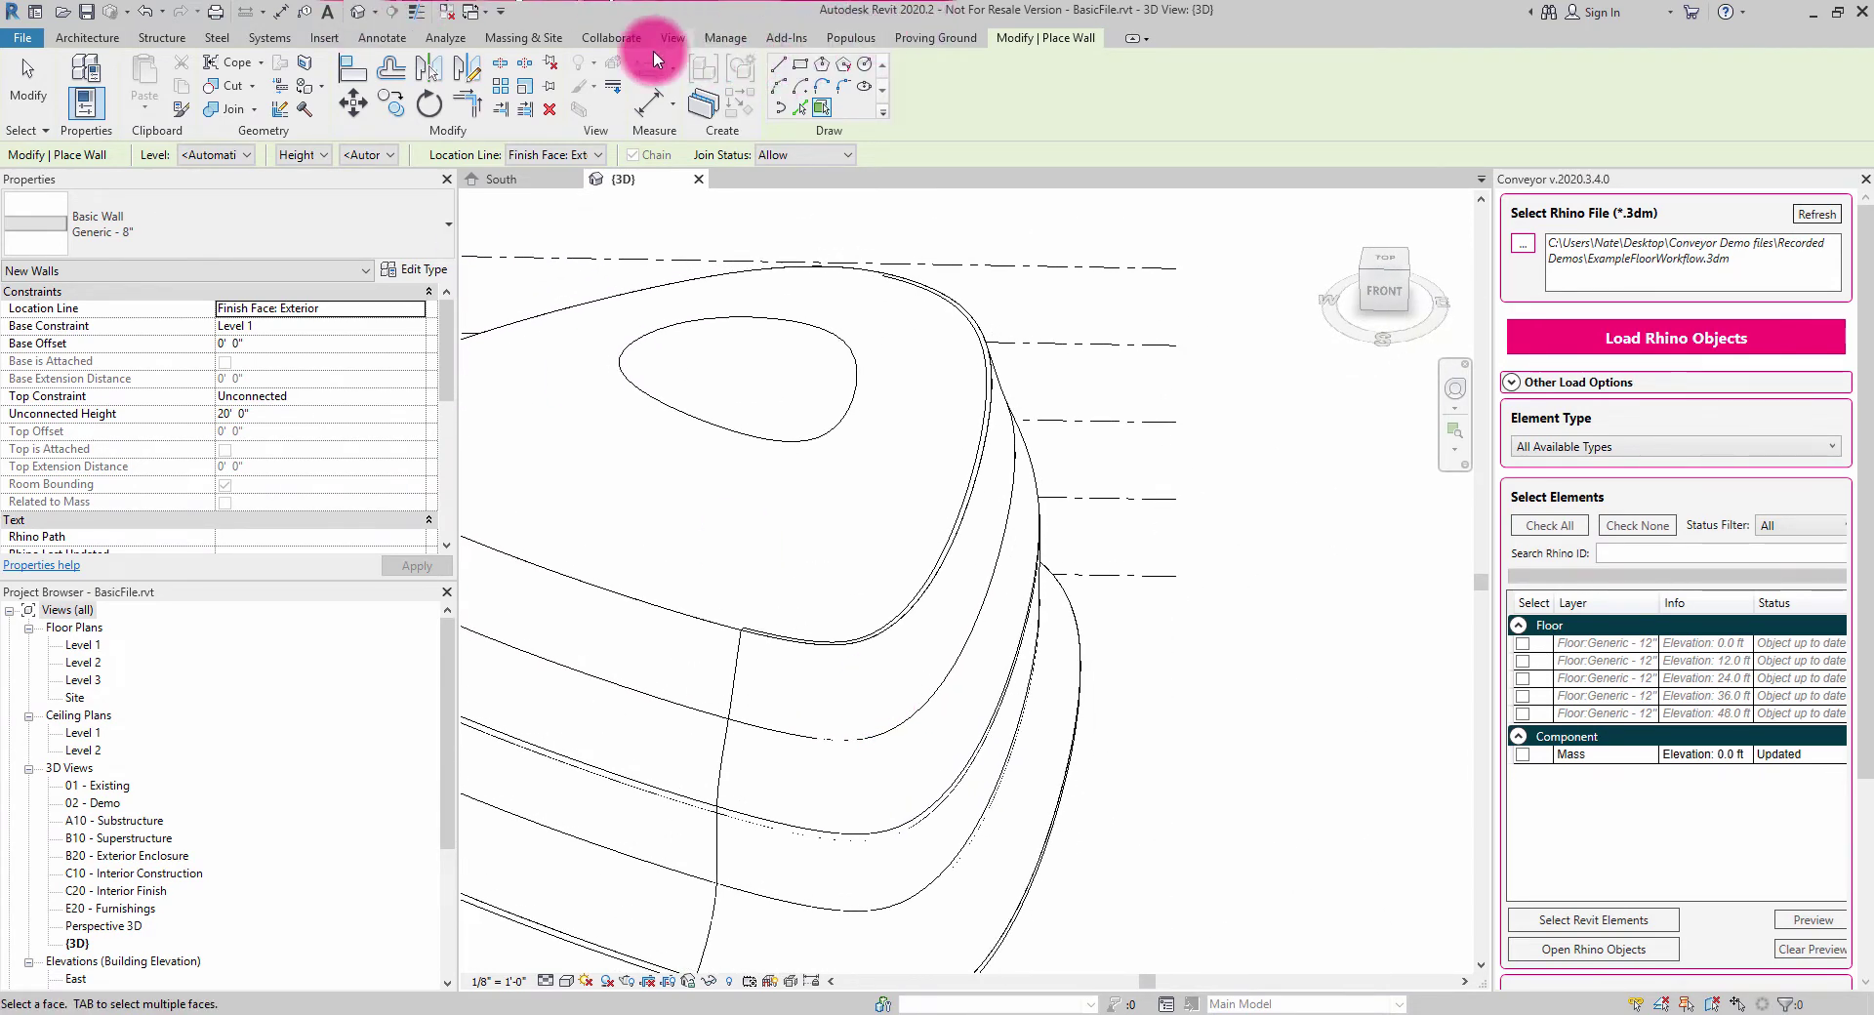
Set mass visibility to Show Mass by View Settings, inspect the walls and floors from all sides, and end wall placement.
{"action": "left_click", "coordinate": [507, 41]}
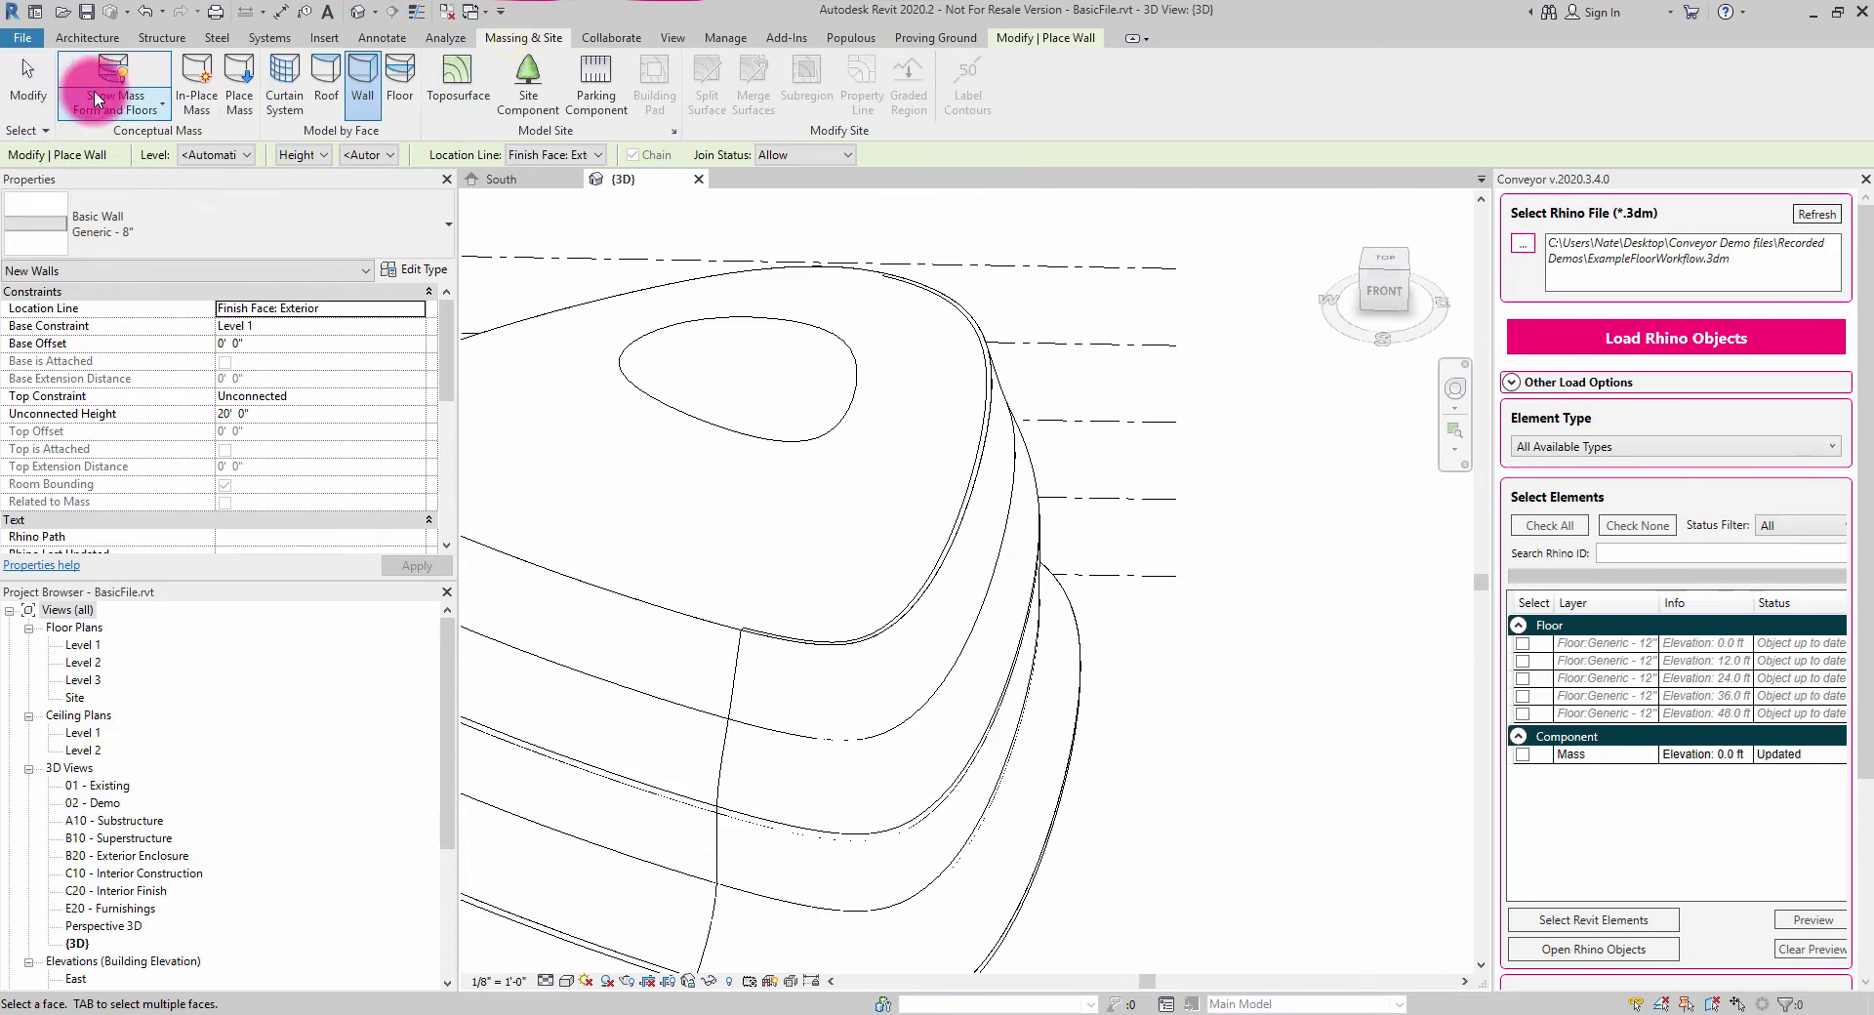
{"action": "middle_click_drag", "start_coordinate": [514, 435], "coordinate": [932, 578], "text": "shift"}
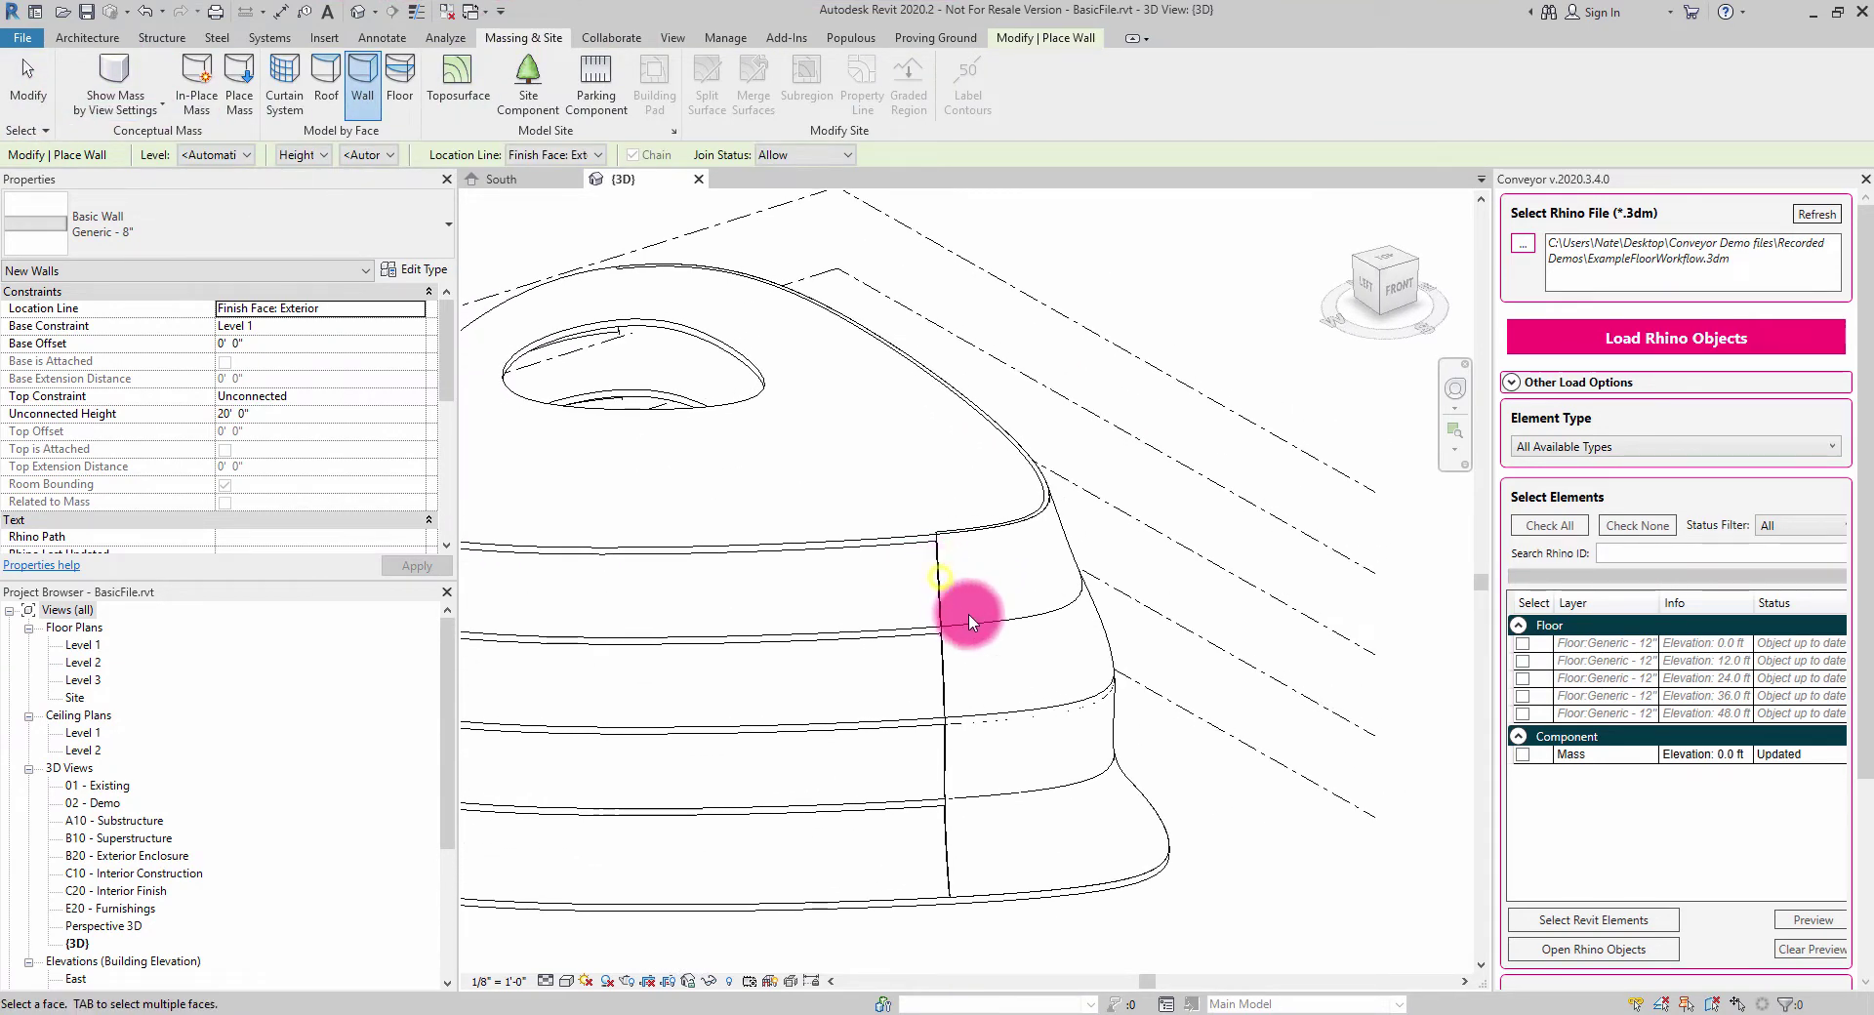
{"action": "middle_click_drag", "start_coordinate": [954, 849], "coordinate": [968, 532], "text": "shift"}
{"action": "scroll", "coordinate": [969, 532], "scroll_direction": "down", "scroll_amount": 5}
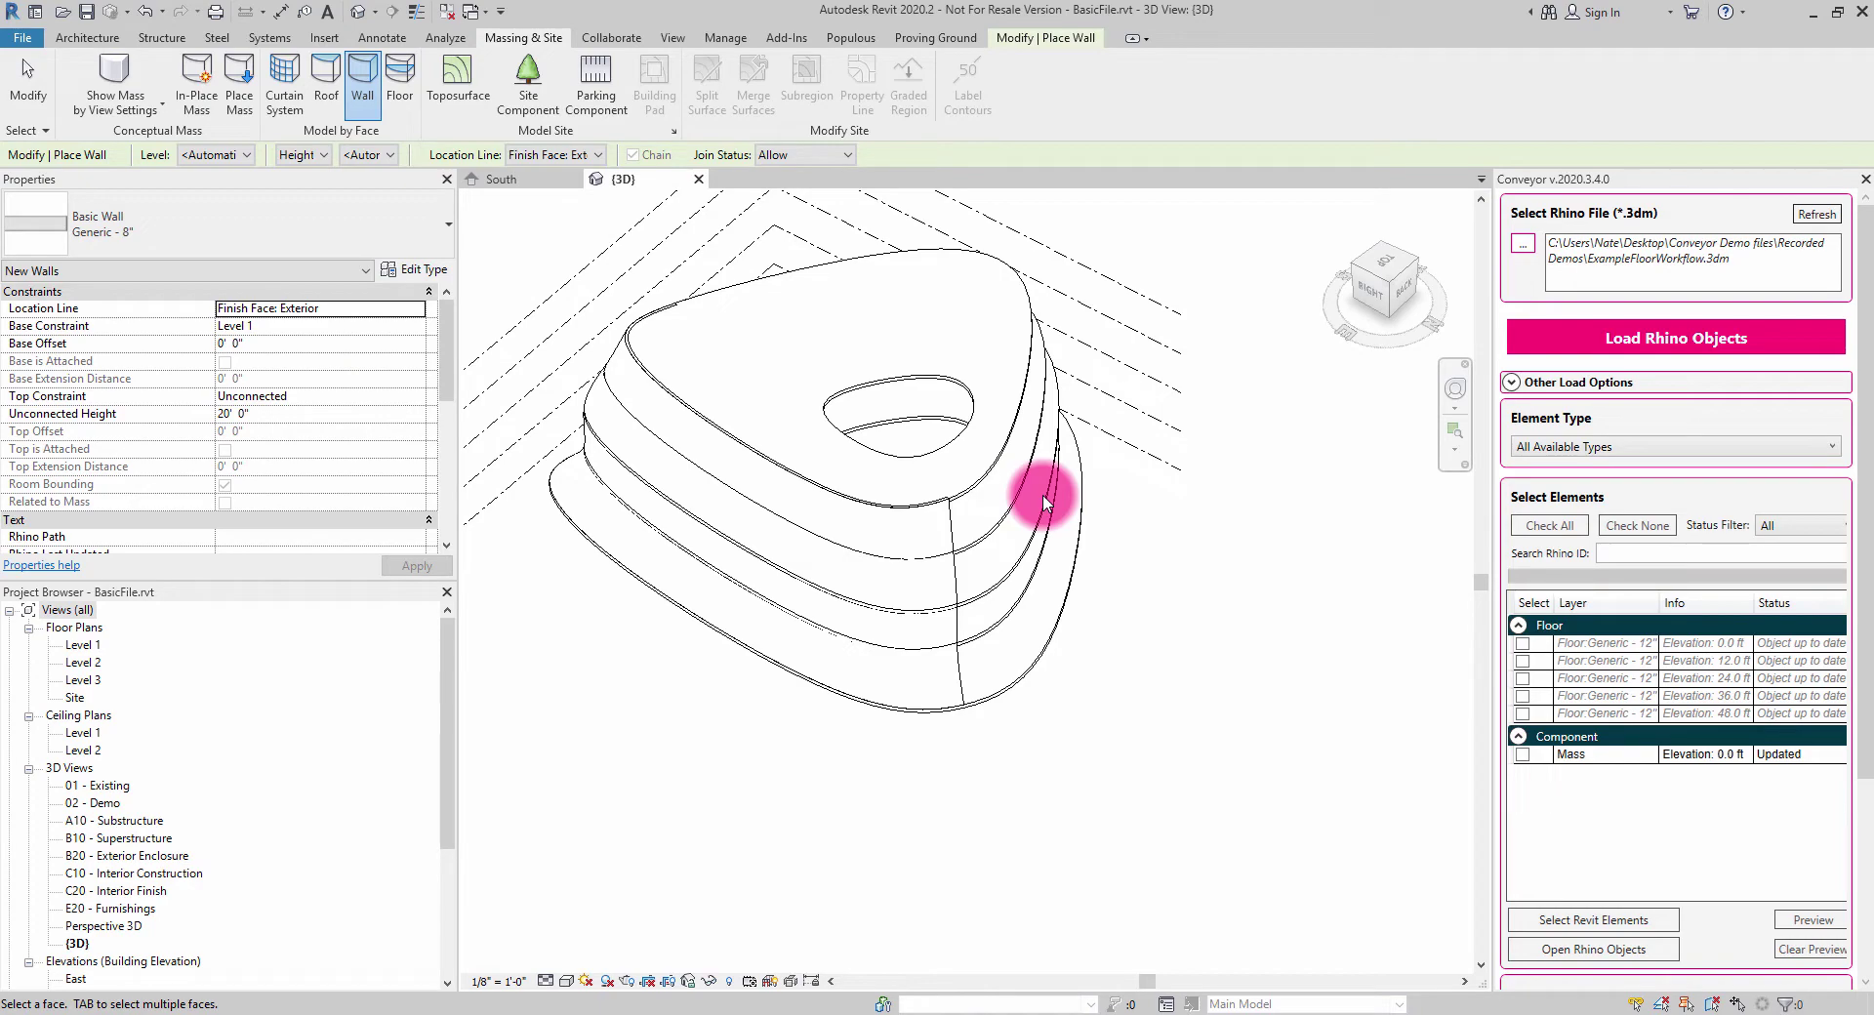
{"action": "middle_click_drag", "start_coordinate": [1079, 407], "coordinate": [925, 539], "text": "shift"}
{"action": "scroll", "coordinate": [683, 479], "scroll_direction": "up", "scroll_amount": 5}
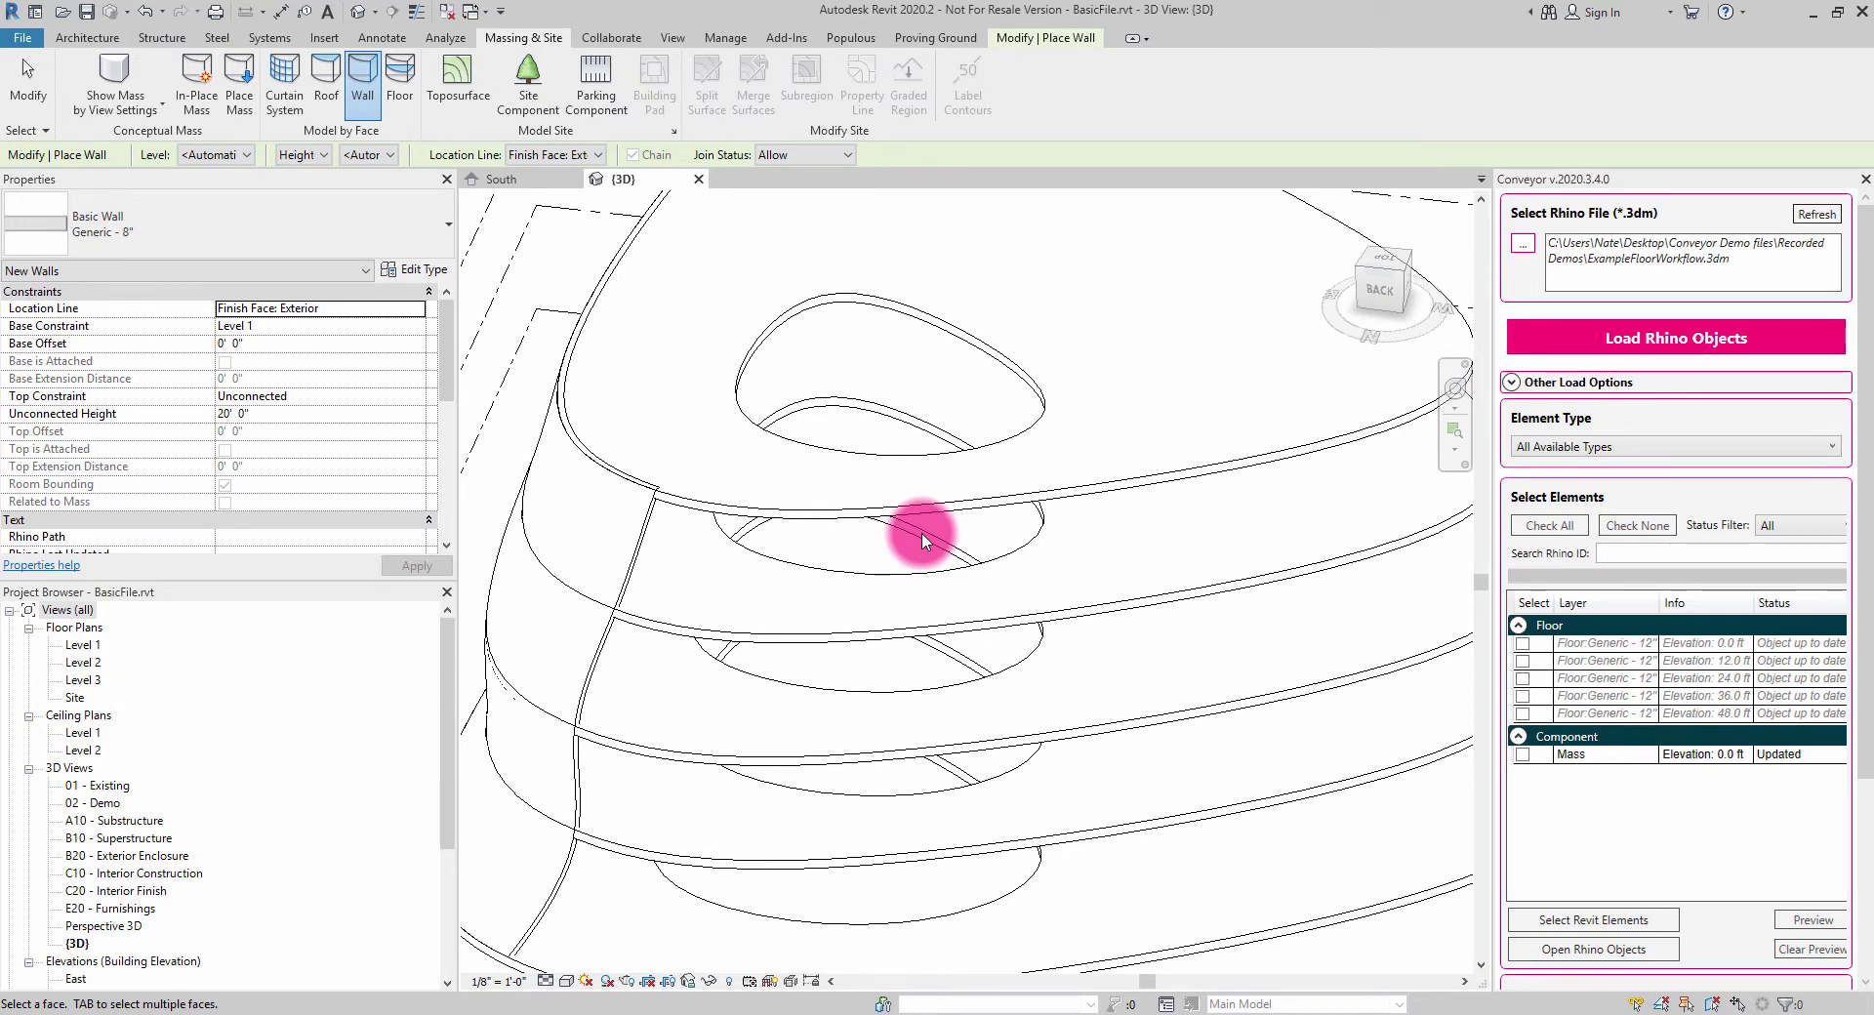
{"action": "scroll", "coordinate": [945, 514], "scroll_direction": "down", "scroll_amount": 3}
{"action": "middle_click_drag", "start_coordinate": [945, 515], "coordinate": [1038, 535], "text": "shift"}
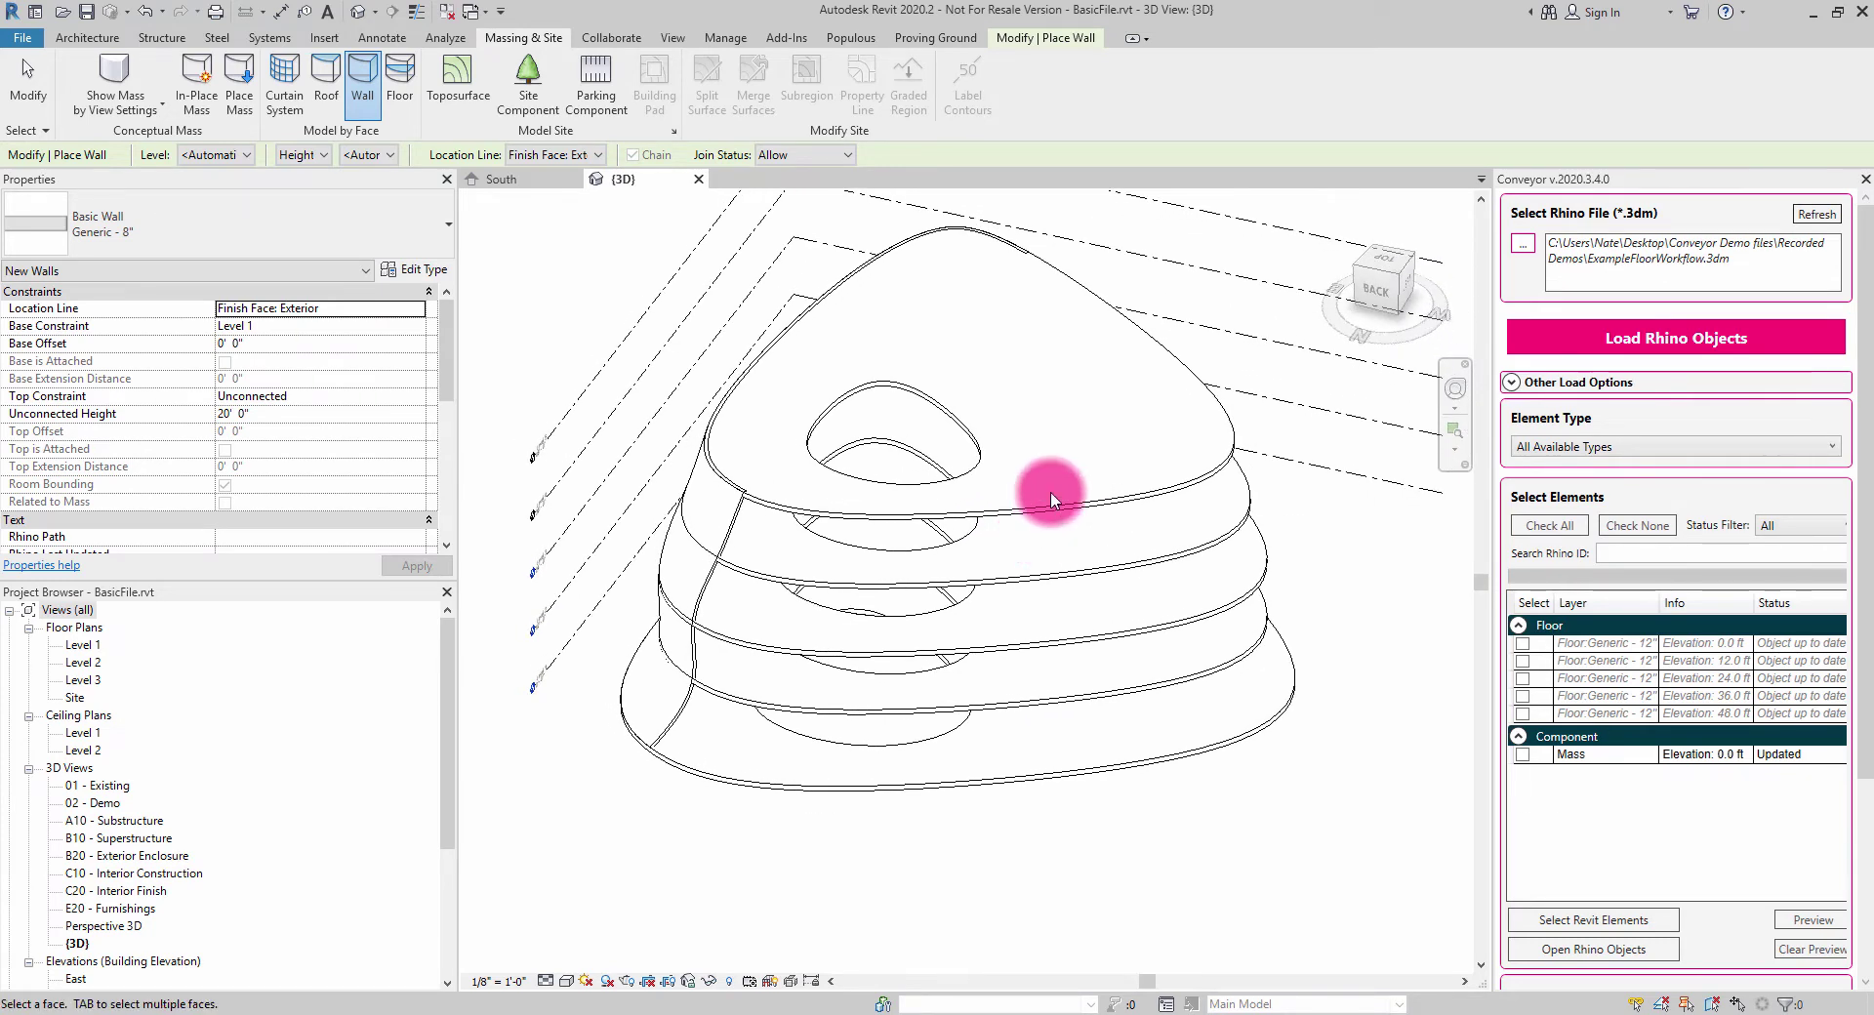
{"action": "key", "text": "Escape"}
Select individual floors on the back side and examine their level, Rhino path, last-updated, layer and object ID parameters.
{"action": "left_click", "coordinate": [1129, 494]}
{"action": "left_click", "coordinate": [1175, 544]}
{"action": "left_click", "coordinate": [1174, 613]}
{"action": "left_click", "coordinate": [1174, 613]}
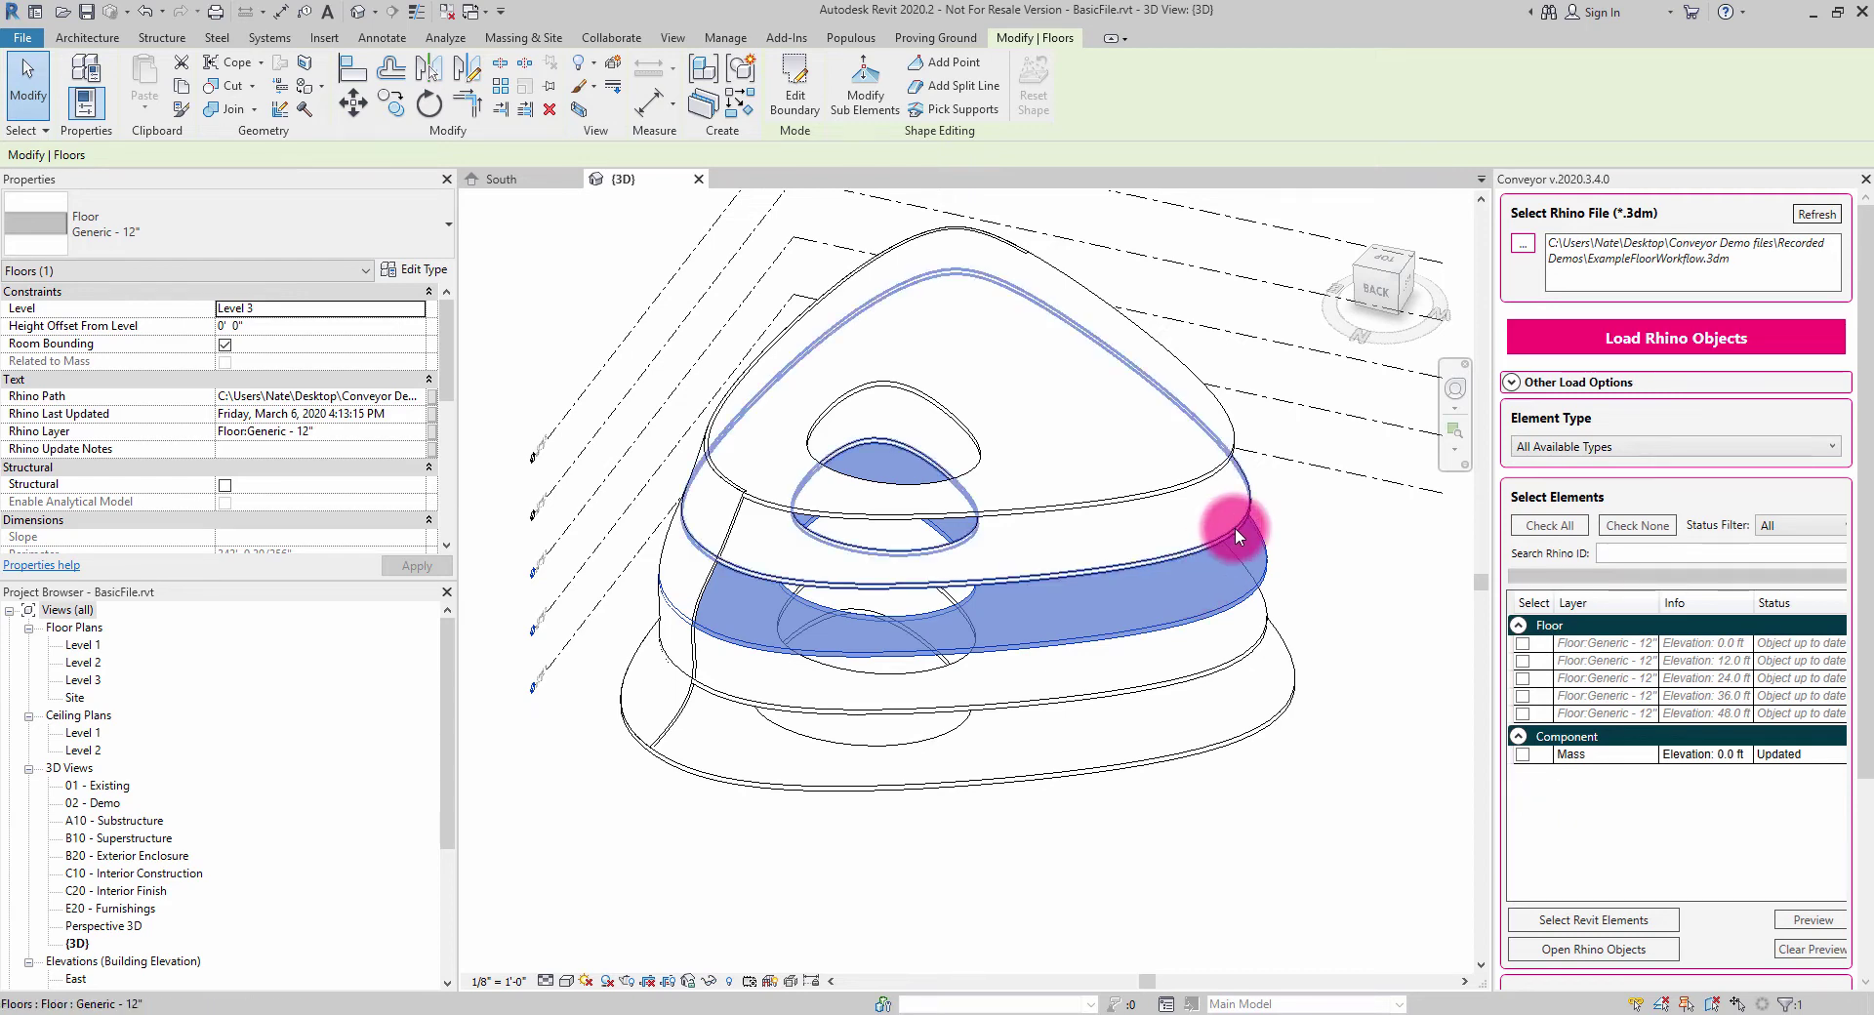
{"action": "left_click", "coordinate": [1167, 562]}
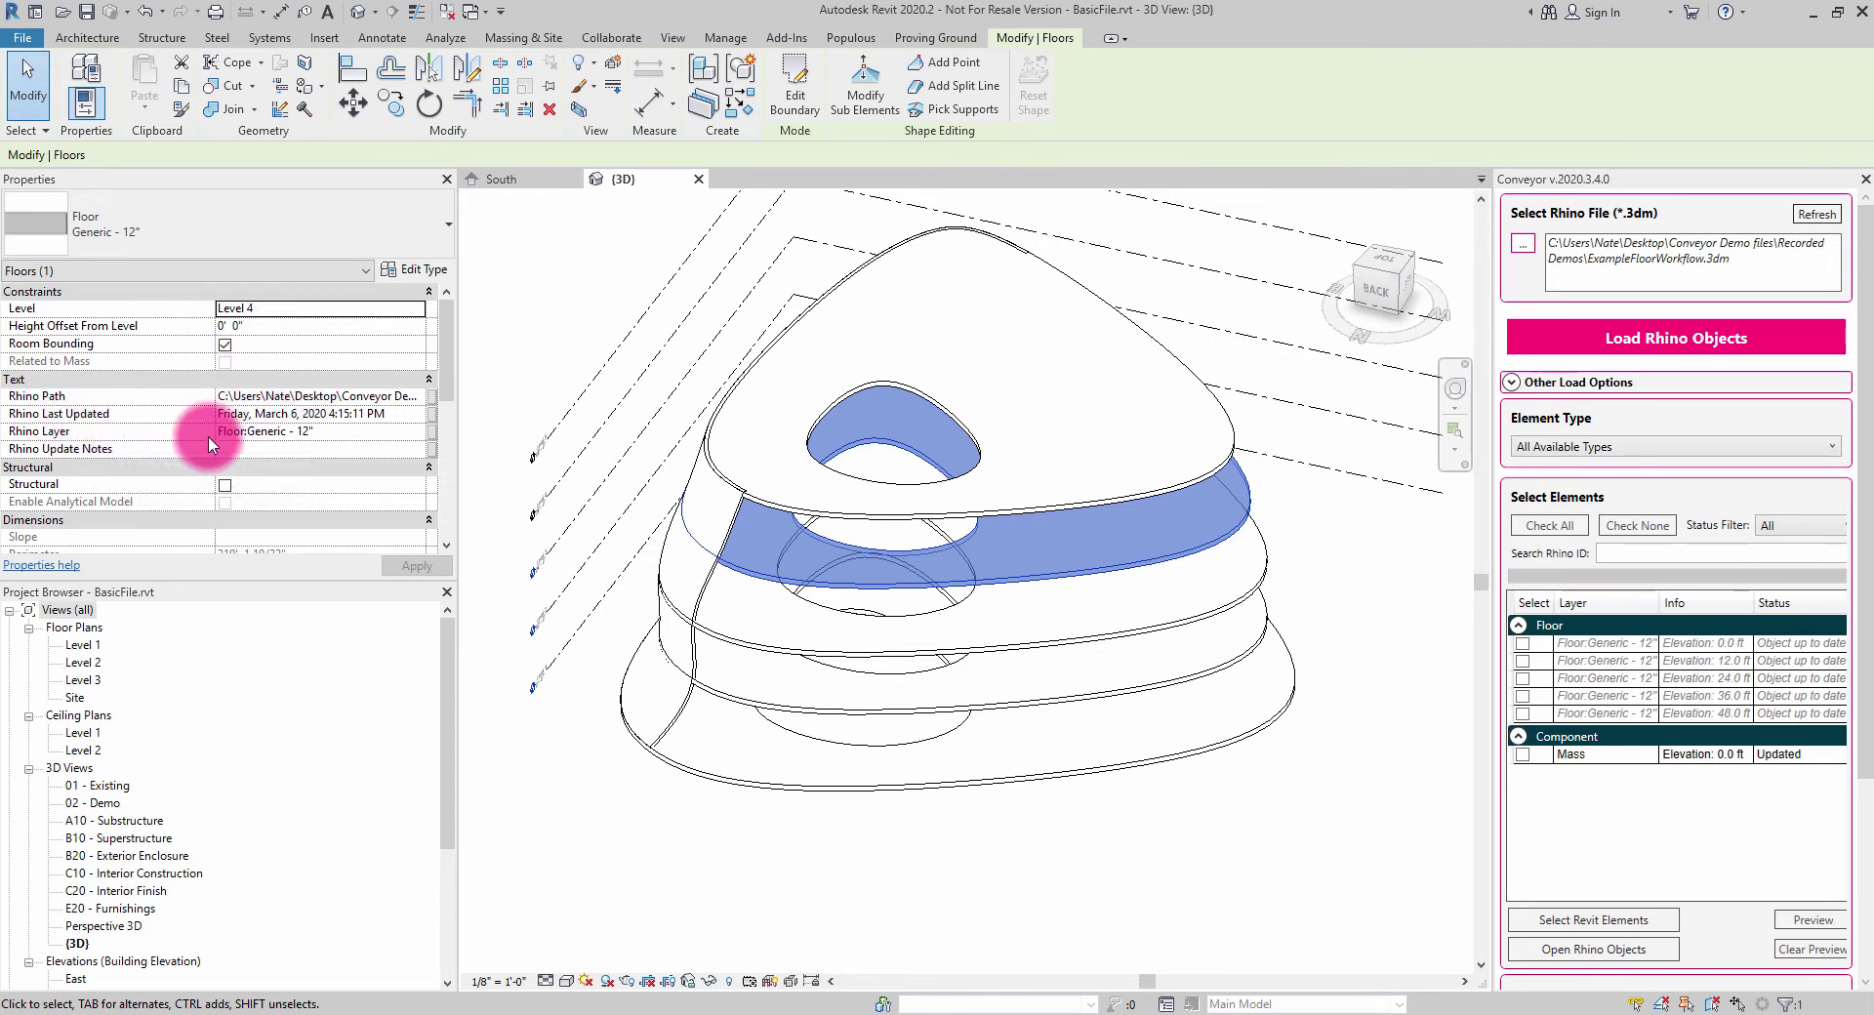
{"action": "left_click_drag", "start_coordinate": [449, 374], "coordinate": [444, 478]}
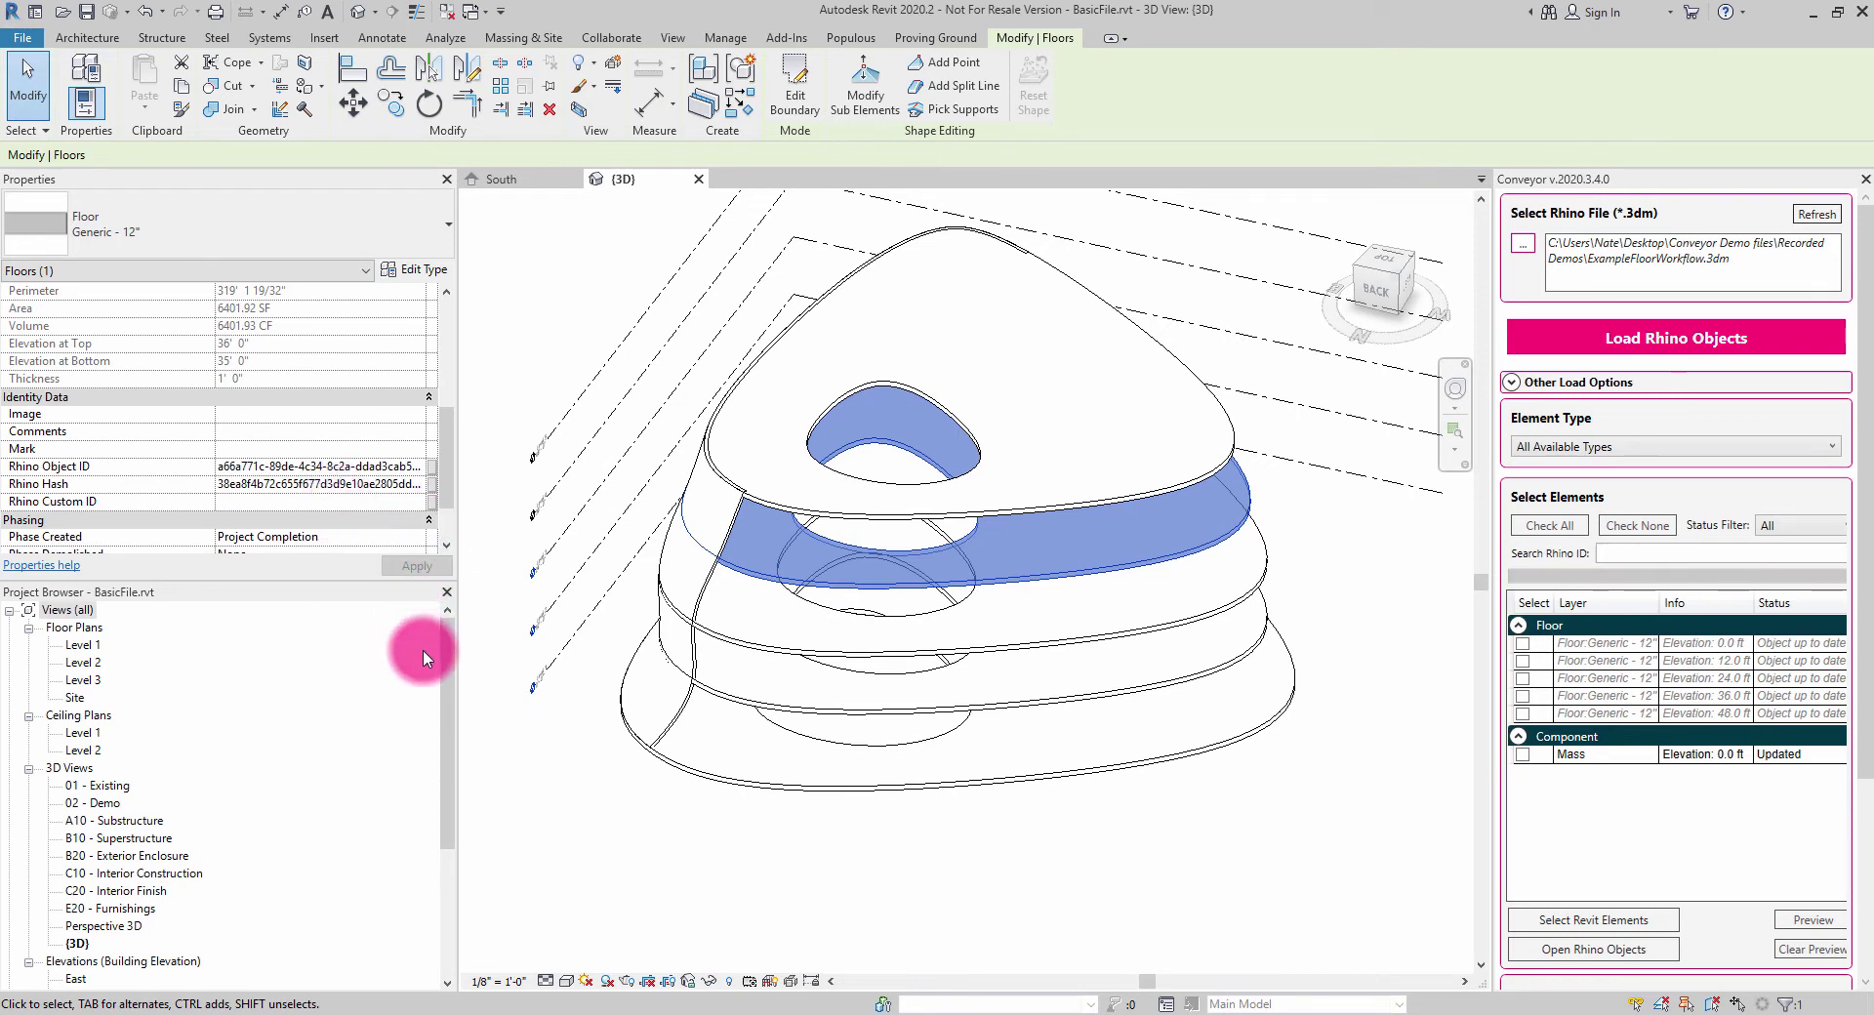
Create a new schedule for the Floors category with phase Project Completion.
{"action": "left_click_drag", "start_coordinate": [445, 728], "coordinate": [429, 830]}
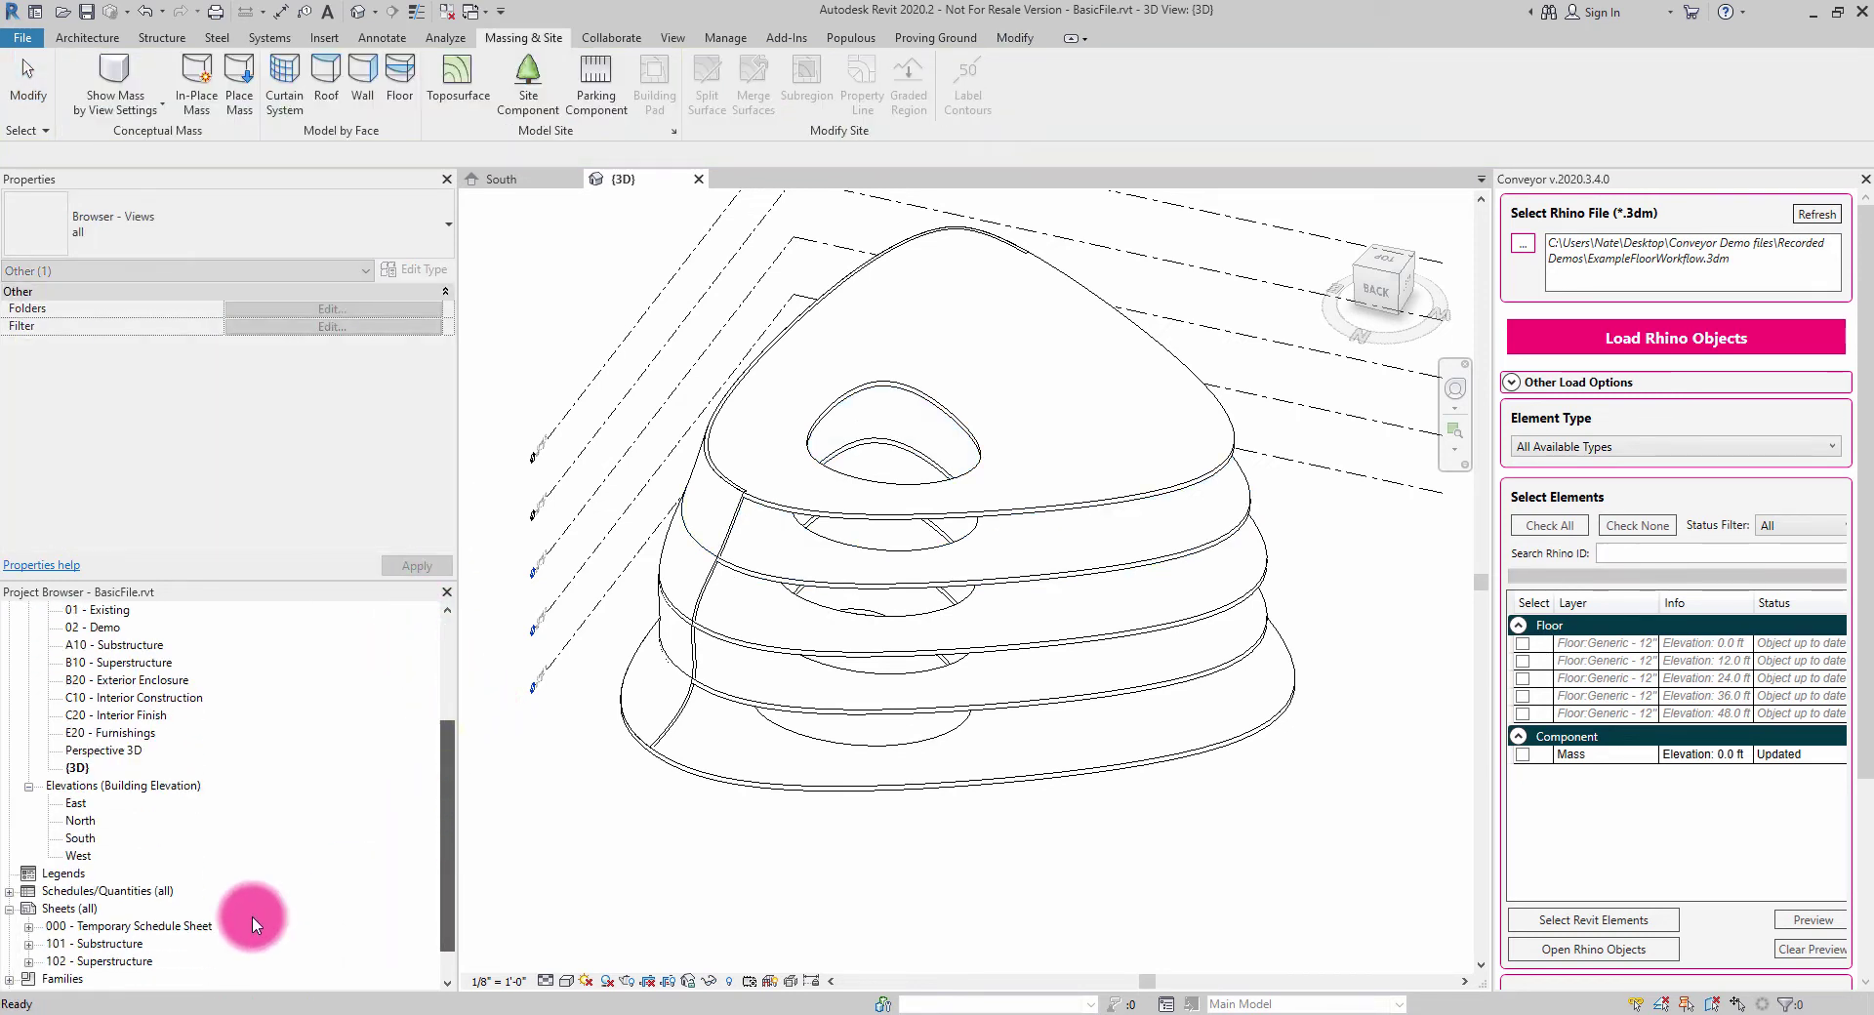
{"action": "right_click", "coordinate": [98, 894]}
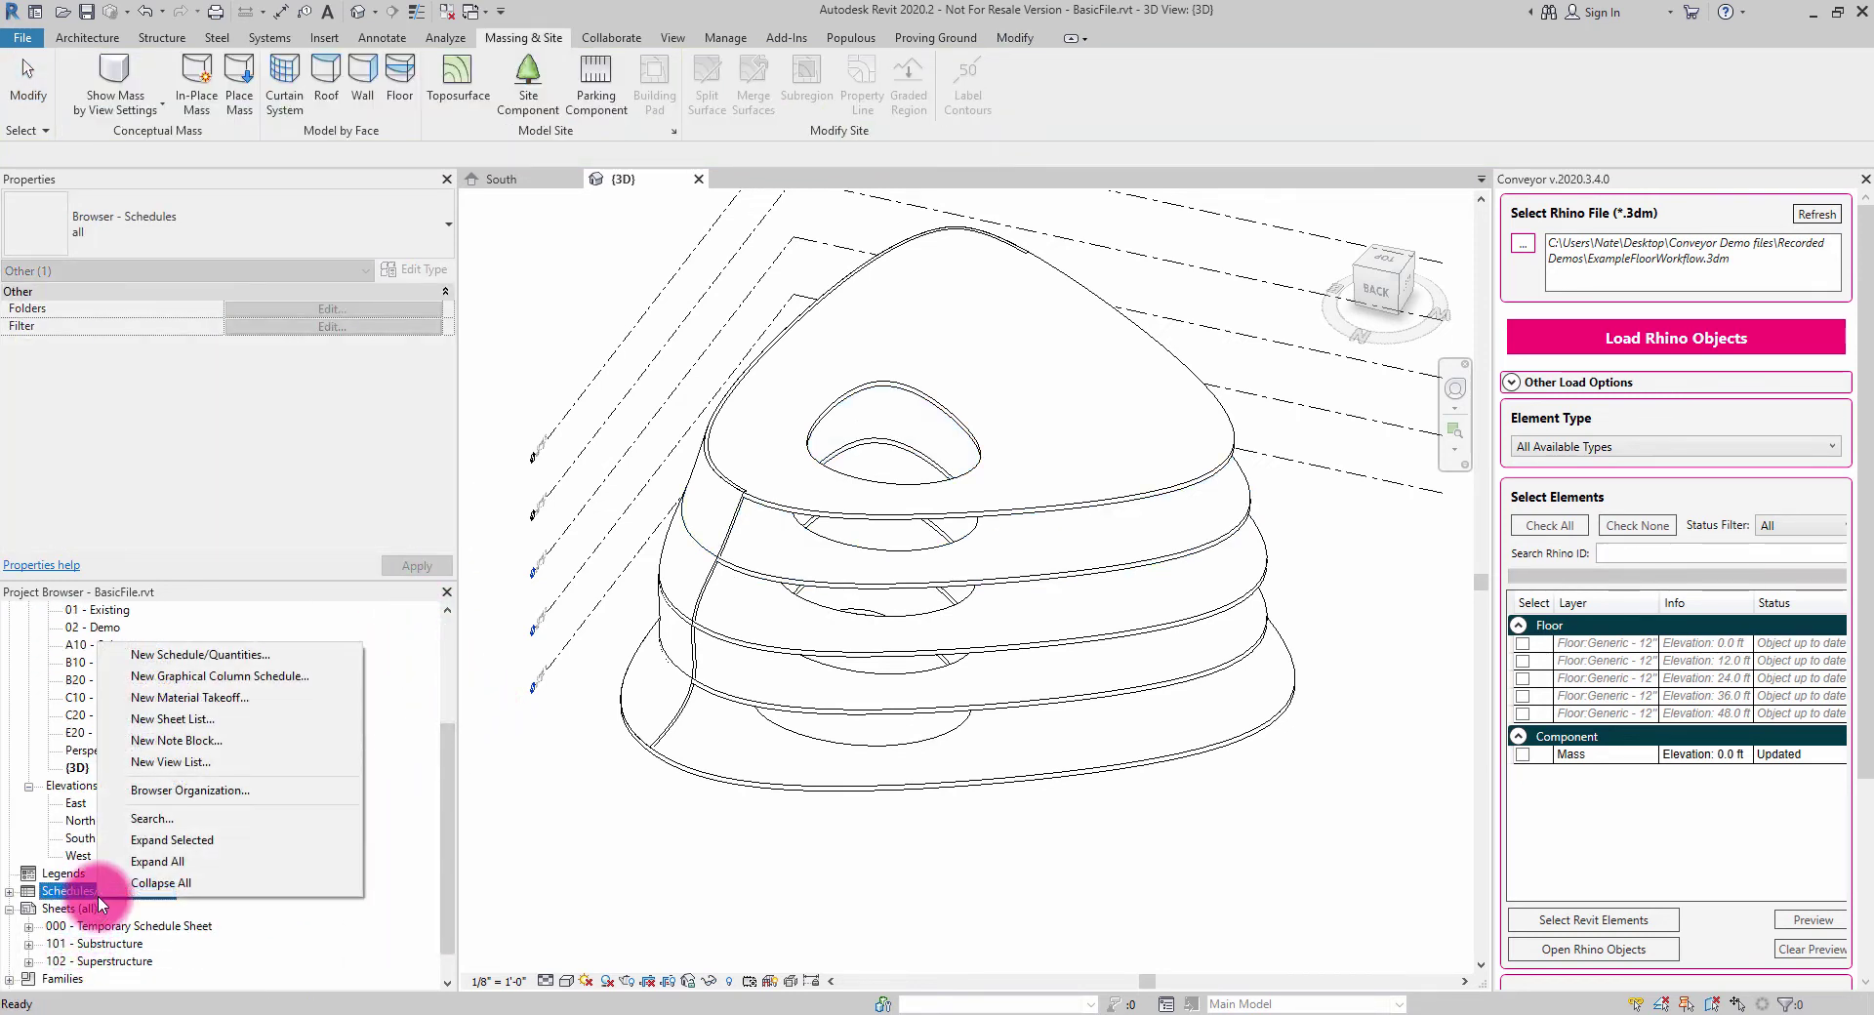
{"action": "left_click", "coordinate": [195, 660]}
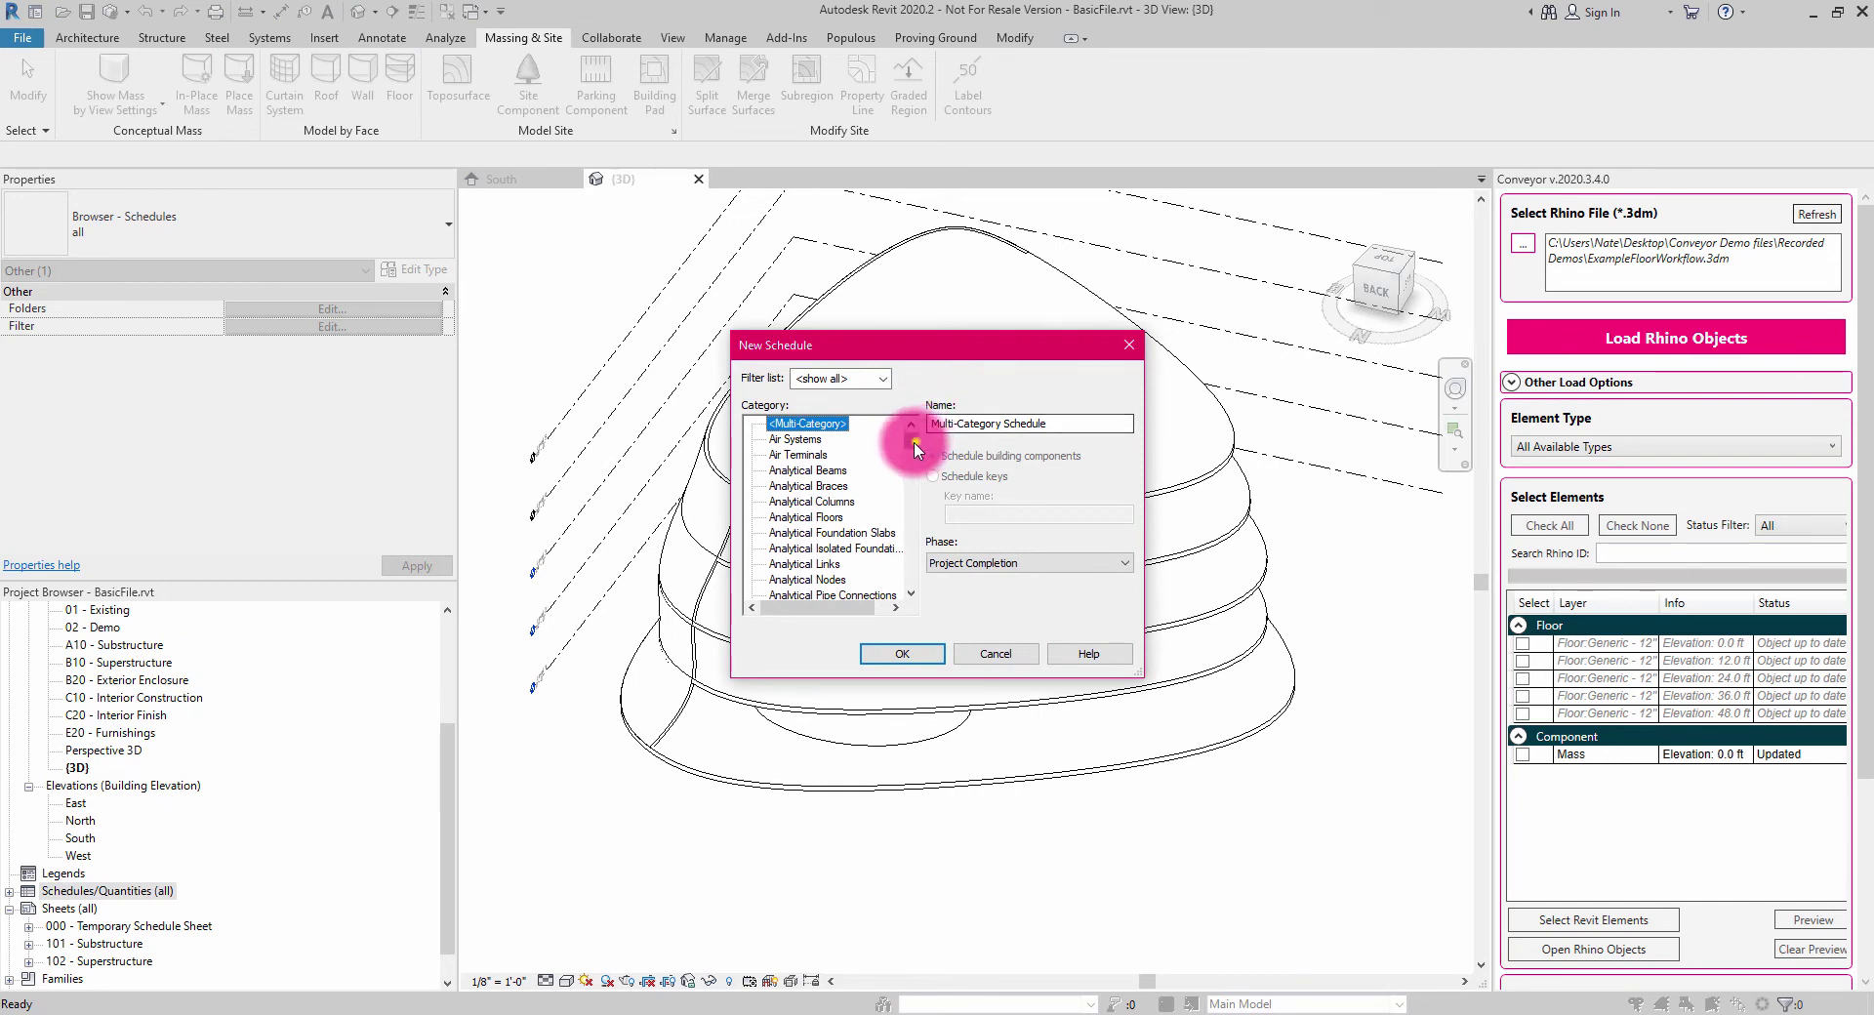
{"action": "left_click_drag", "start_coordinate": [916, 451], "coordinate": [912, 496]}
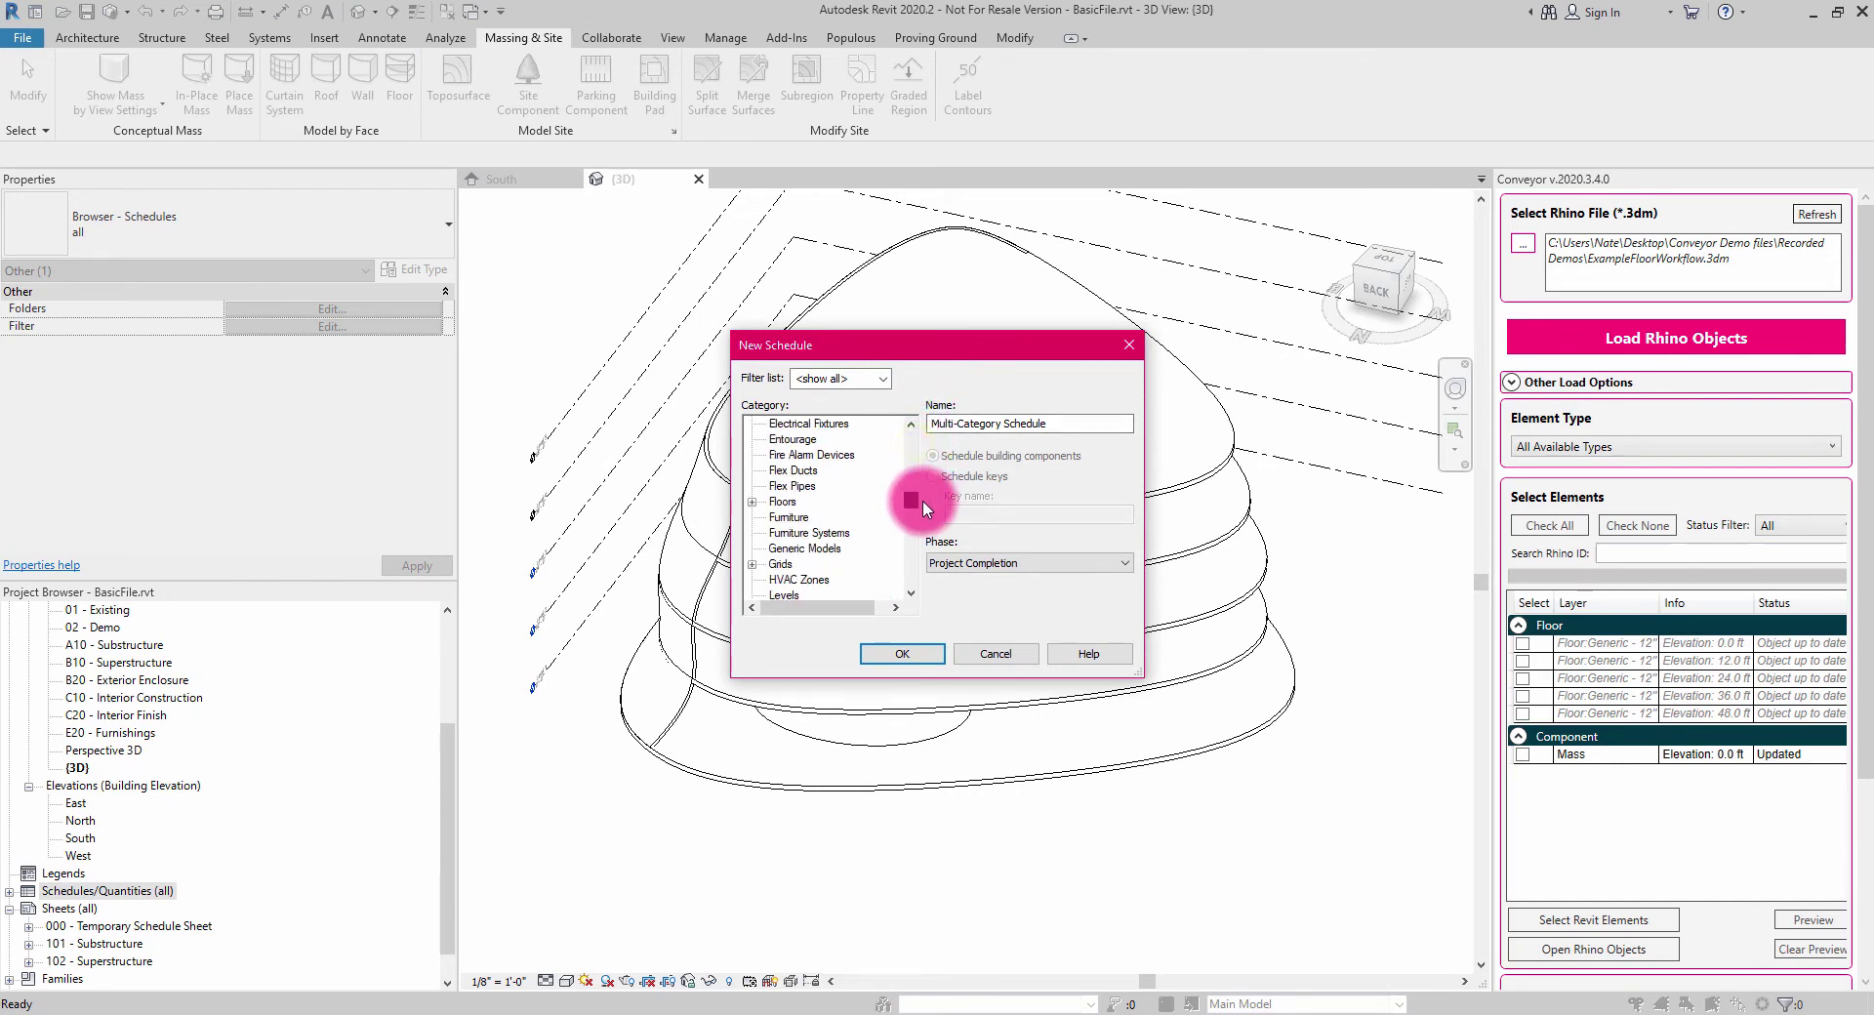
{"action": "left_click", "coordinate": [808, 504]}
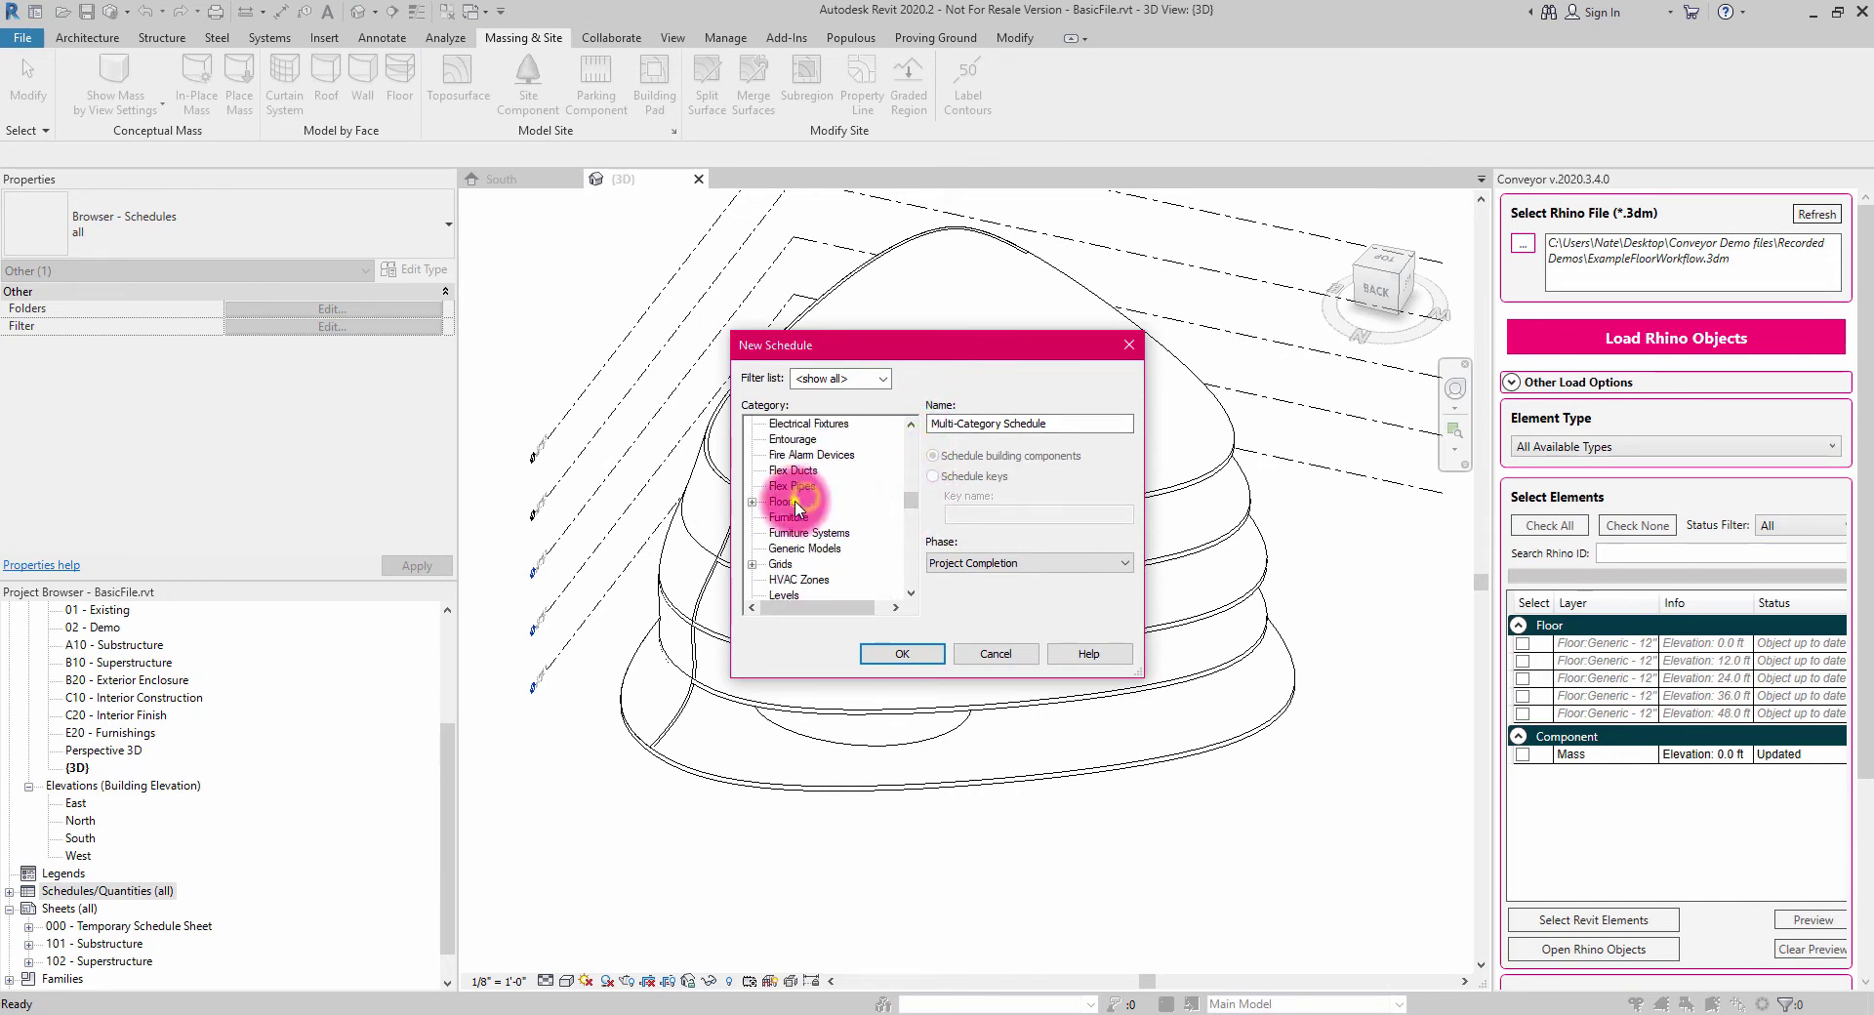
{"action": "left_click", "coordinate": [903, 654]}
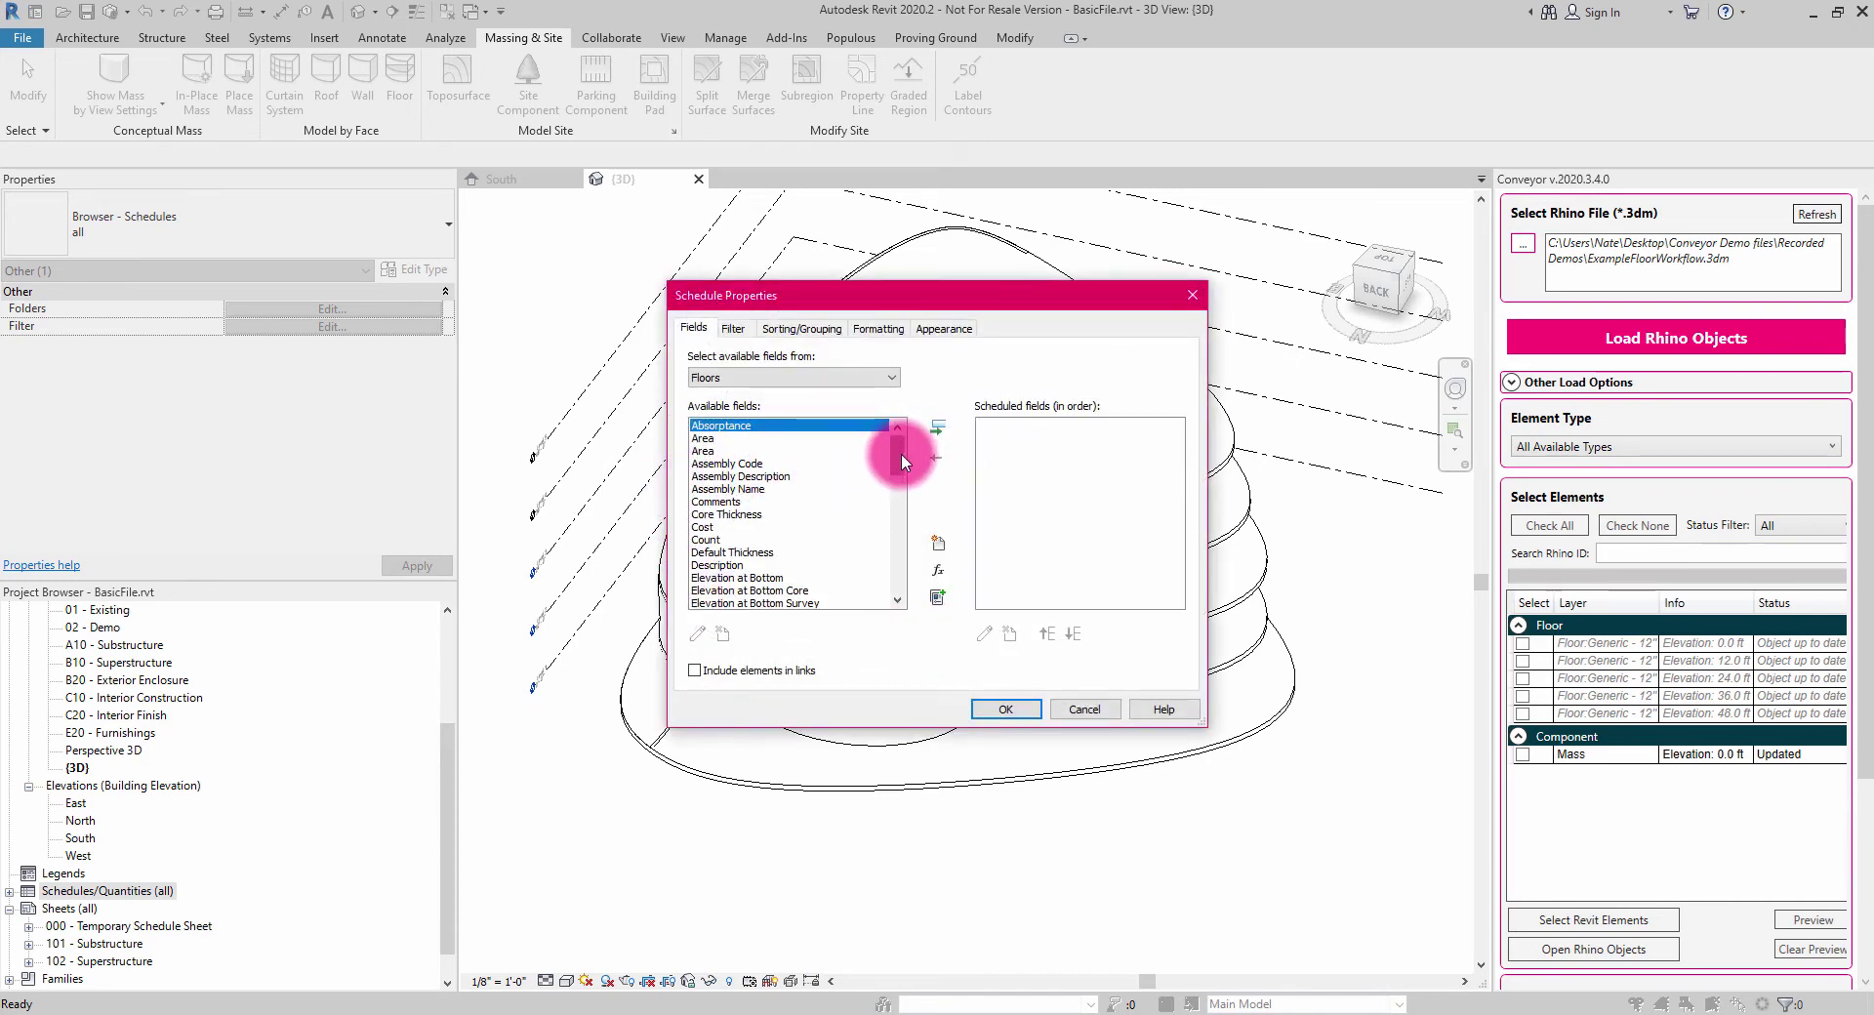
Add Family and Type, Rhino Path, Rhino Object ID and Rhino Last Updated to the floor schedule, and widen its columns.
{"action": "scroll", "coordinate": [900, 461], "scroll_direction": "down", "scroll_amount": 4}
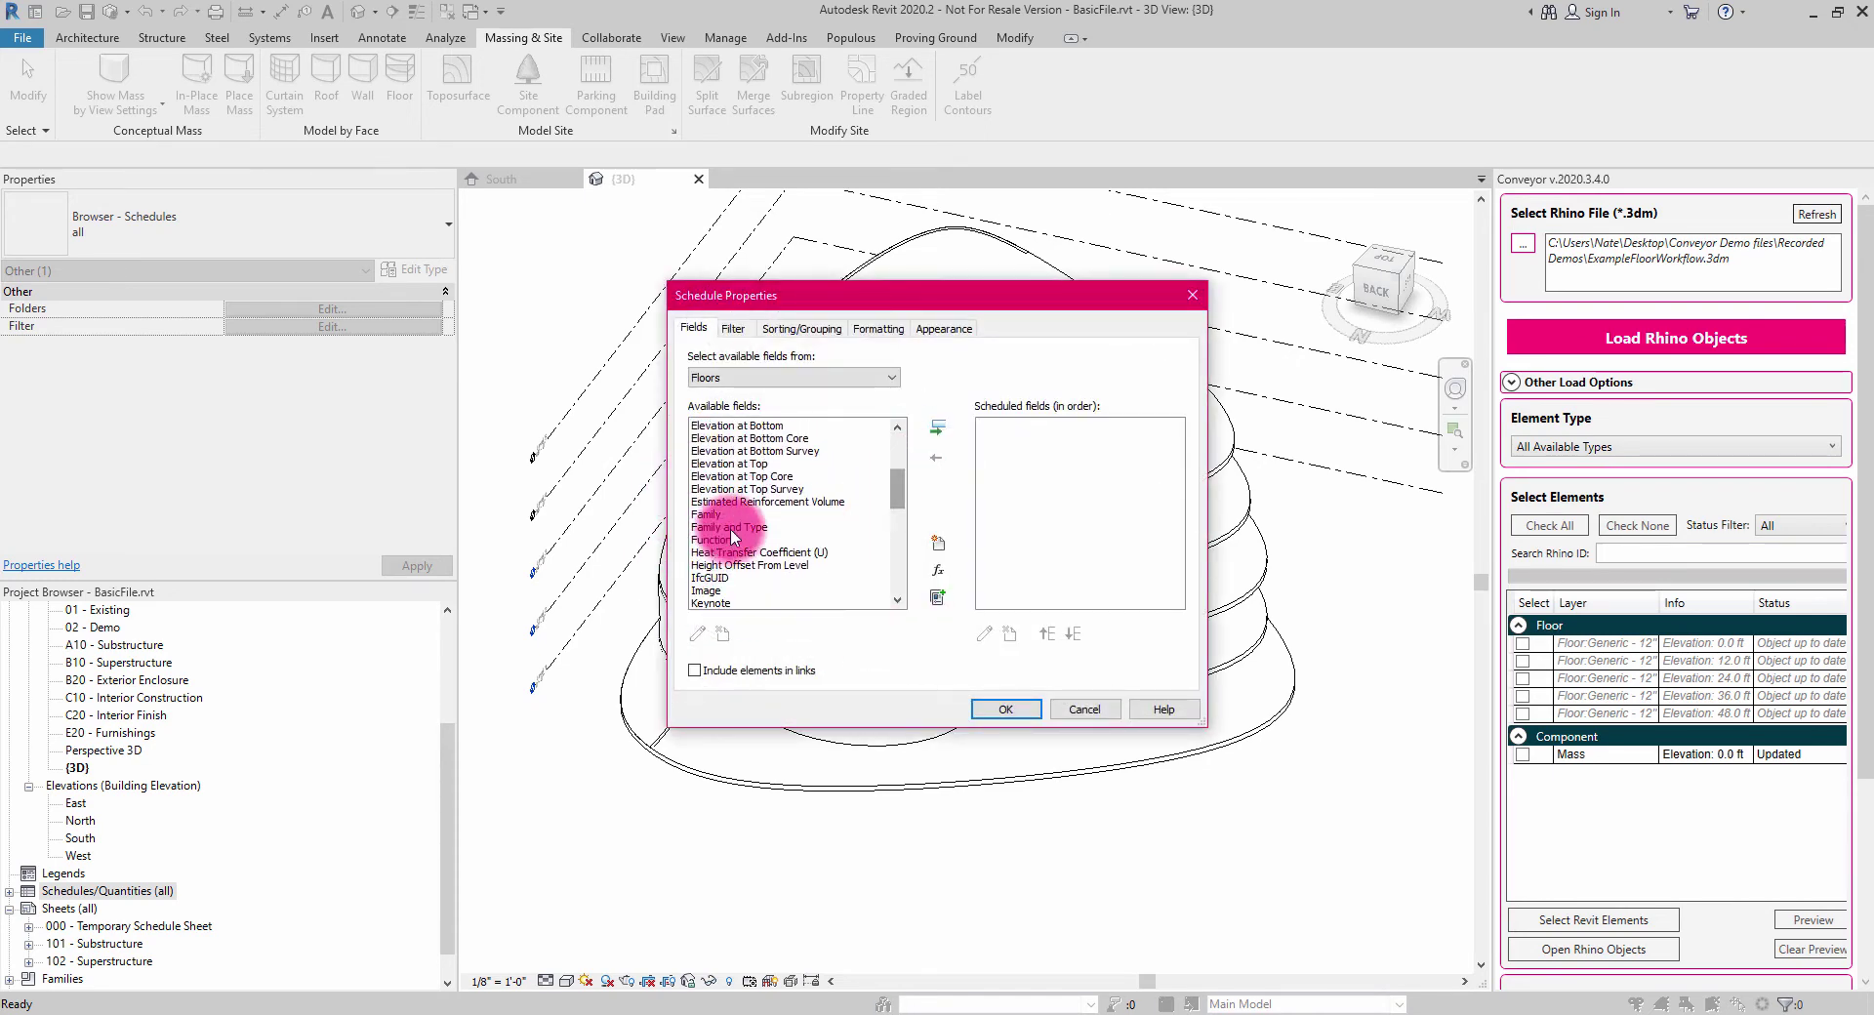
{"action": "left_click", "coordinate": [733, 529]}
{"action": "left_click", "coordinate": [940, 431]}
{"action": "left_click_drag", "start_coordinate": [898, 492], "coordinate": [898, 549]}
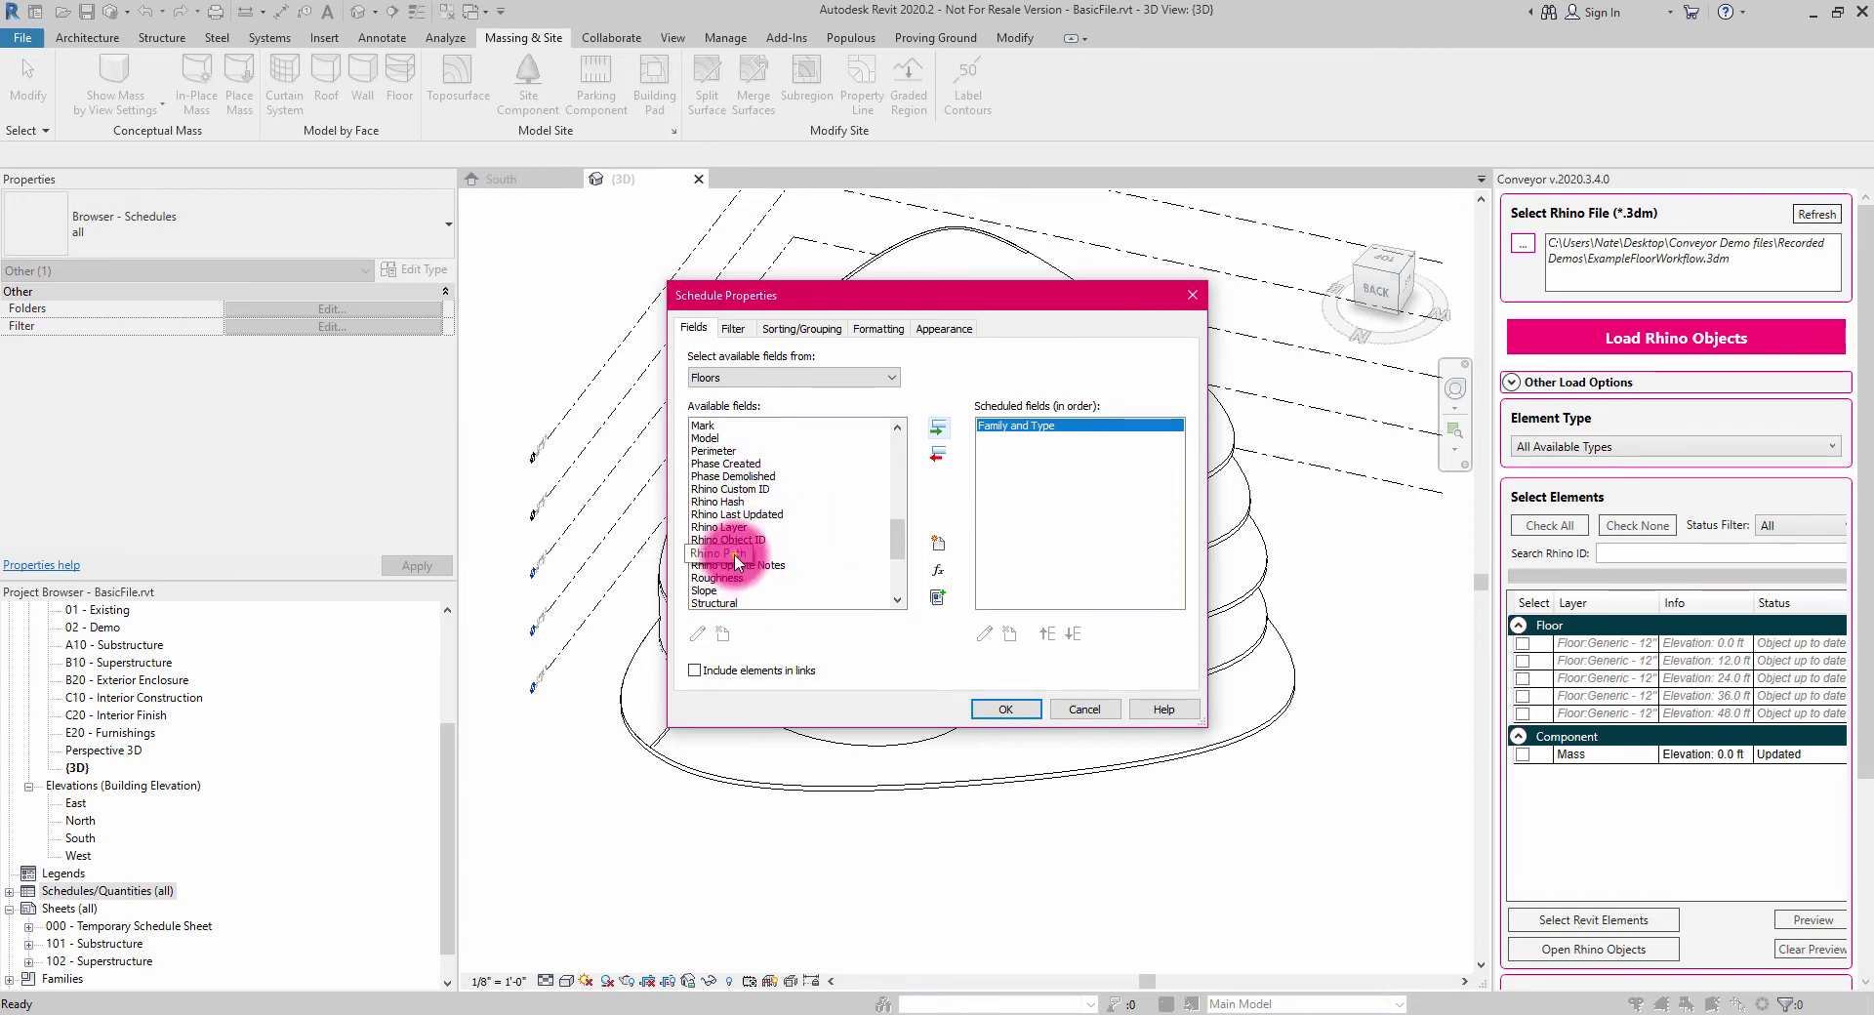
{"action": "left_click", "coordinate": [717, 553]}
{"action": "left_click", "coordinate": [939, 428]}
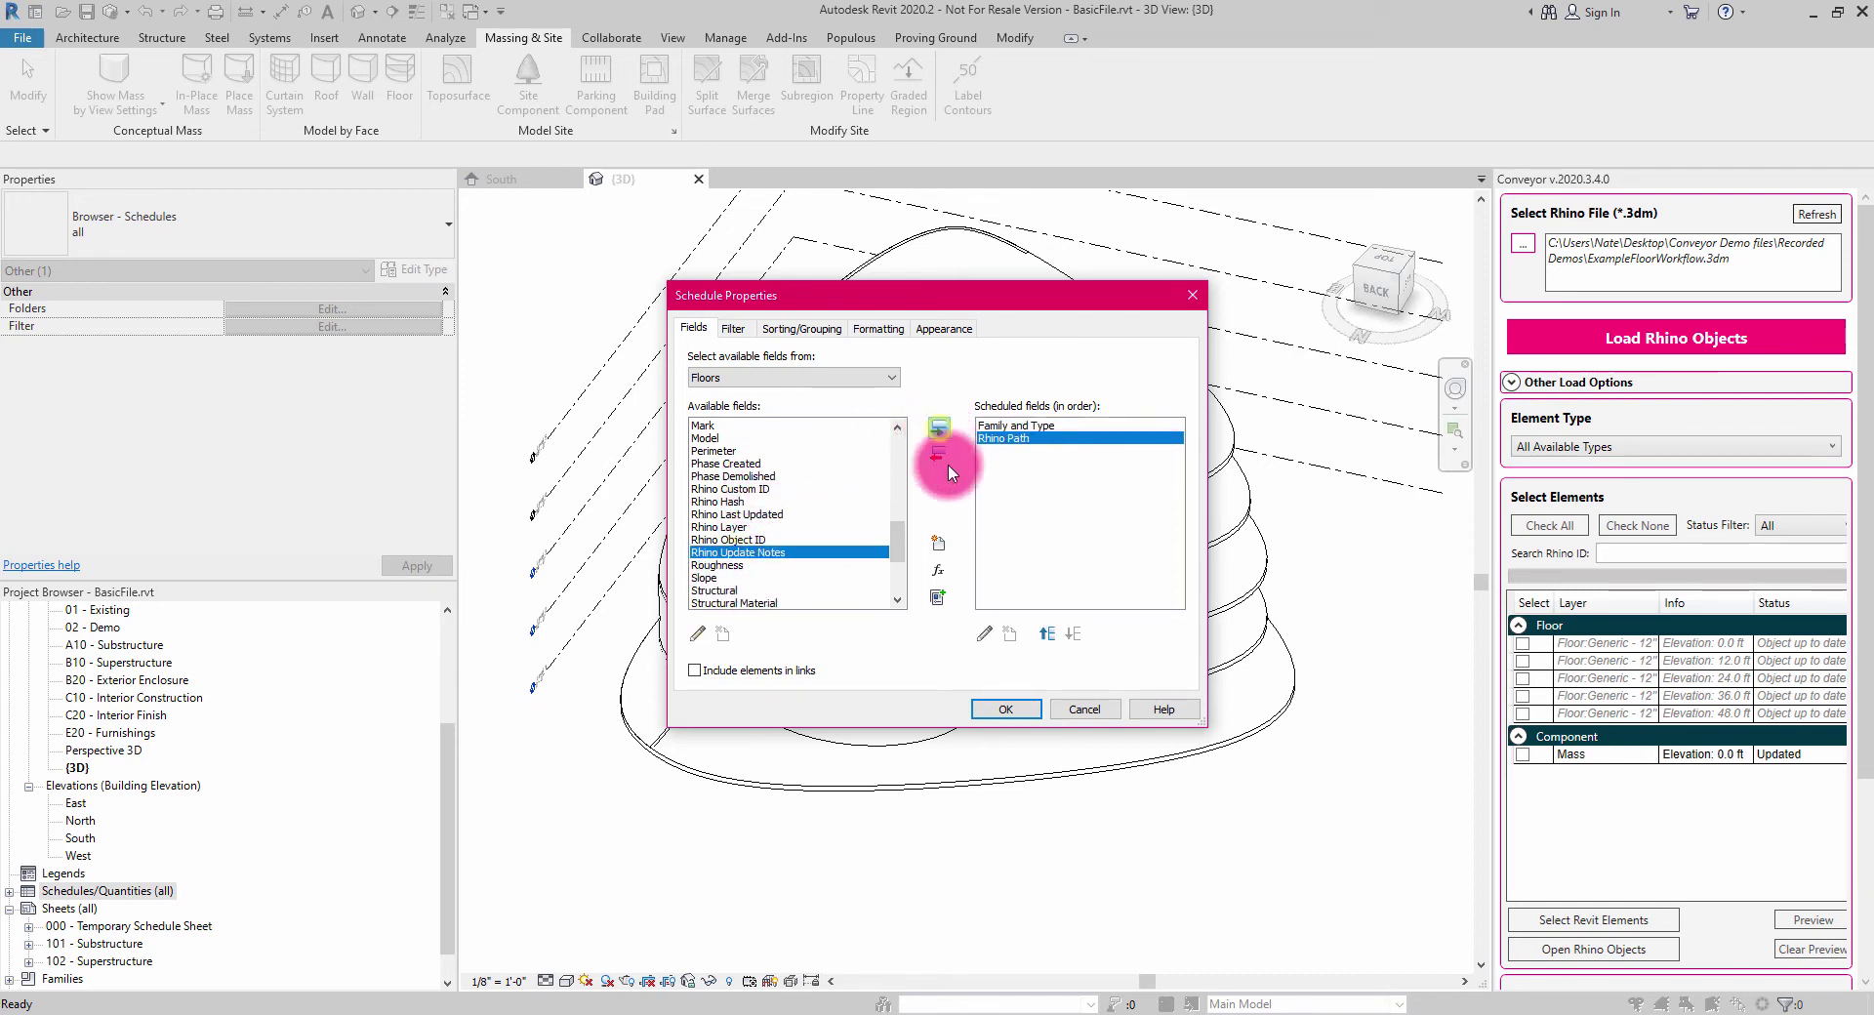
{"action": "left_click", "coordinate": [754, 540]}
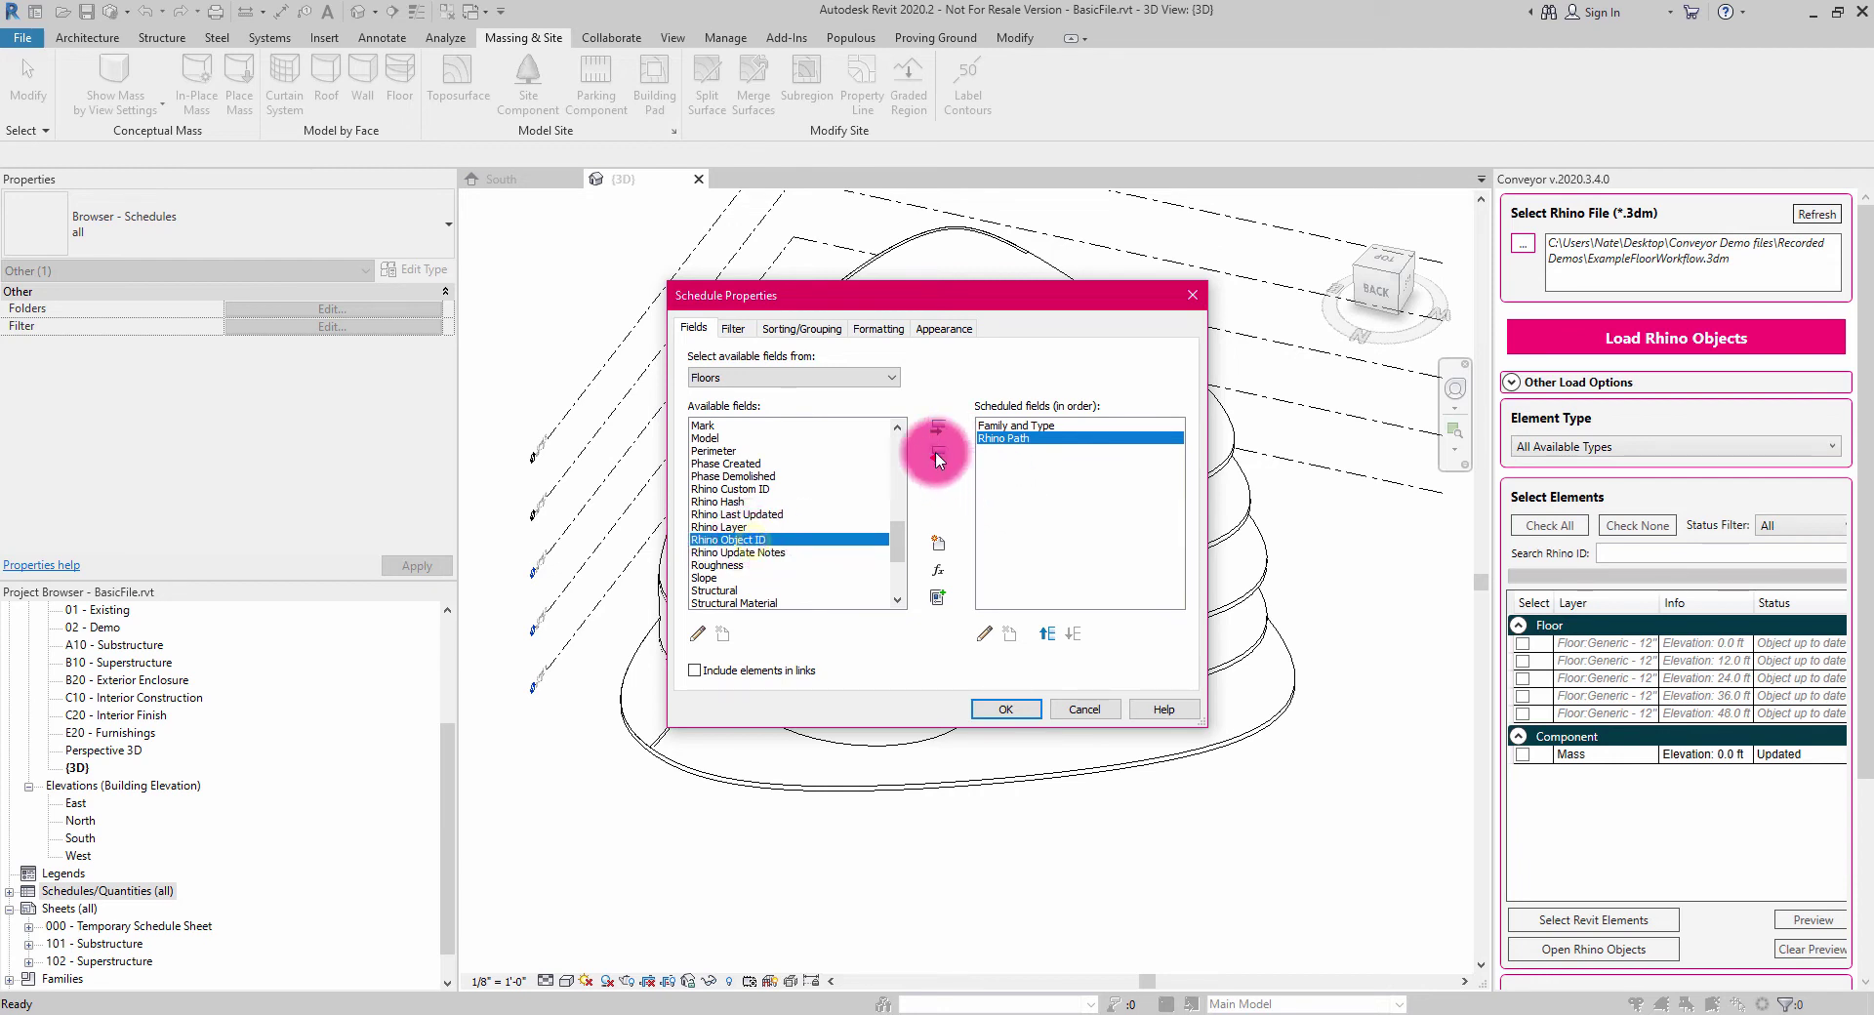
{"action": "left_click", "coordinate": [939, 437]}
{"action": "left_click", "coordinate": [734, 514]}
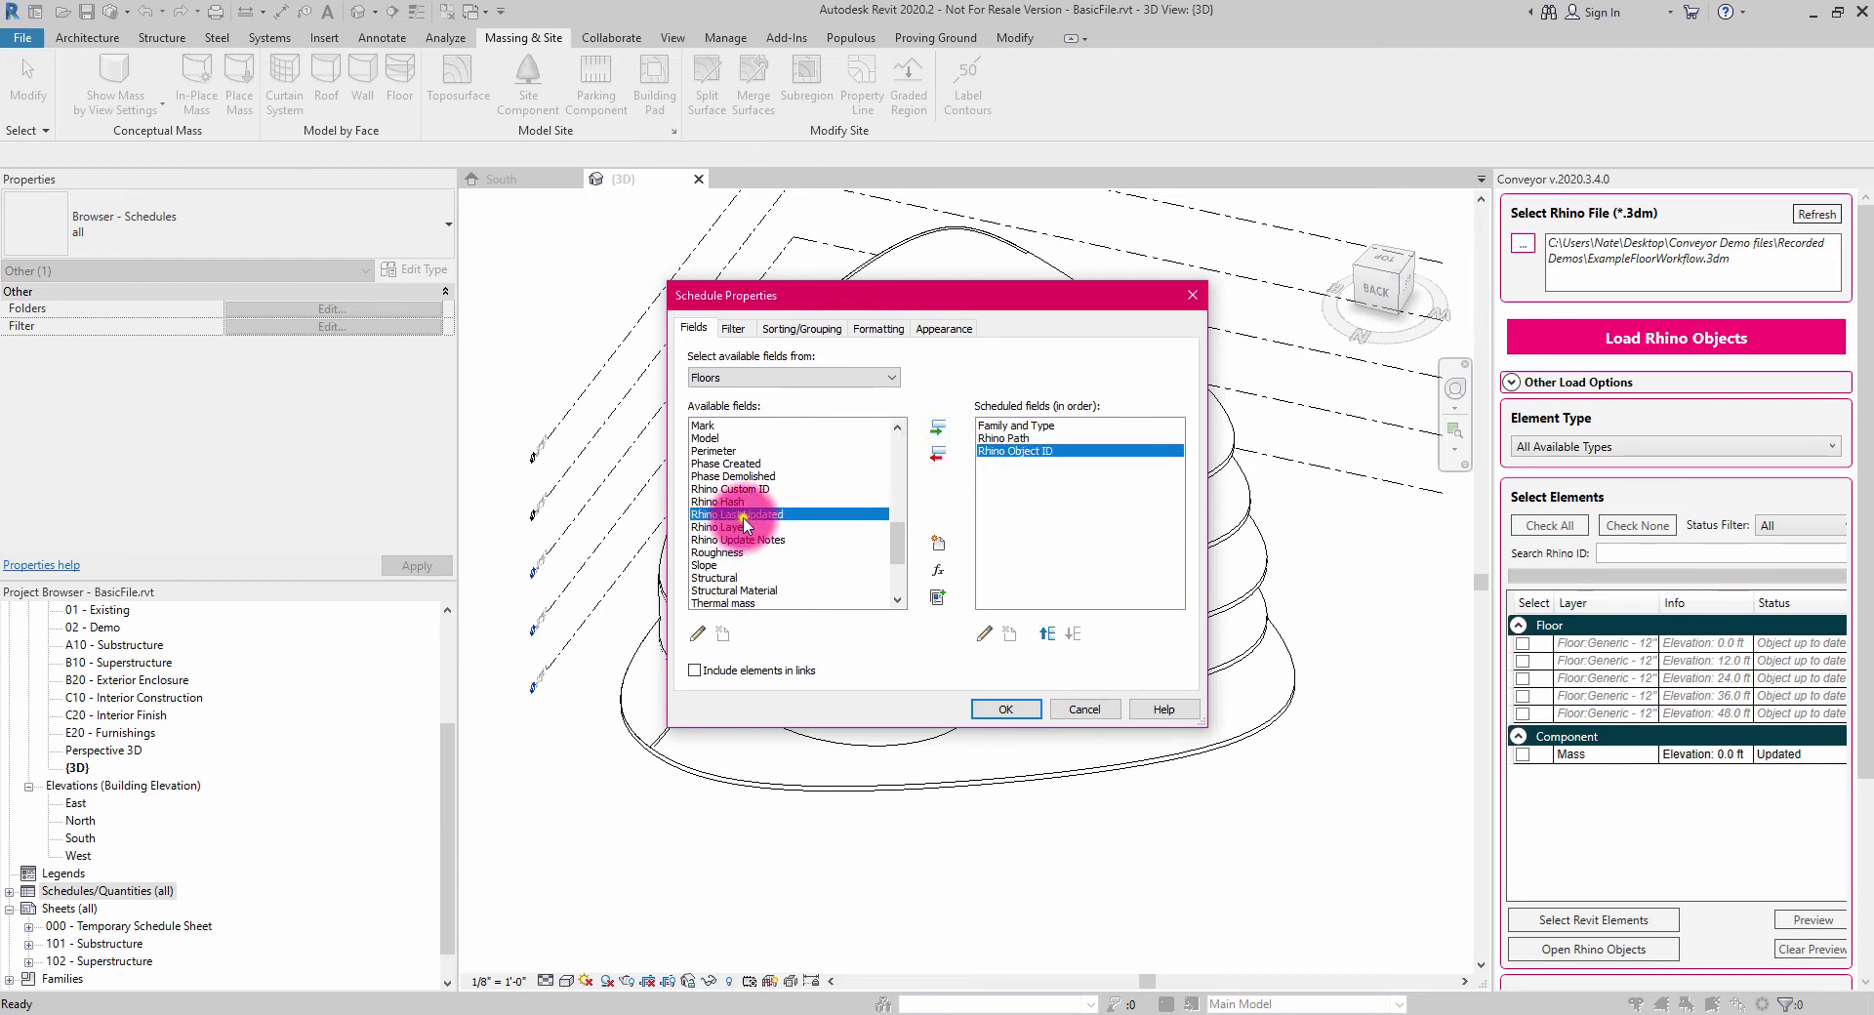
{"action": "left_click", "coordinate": [932, 438]}
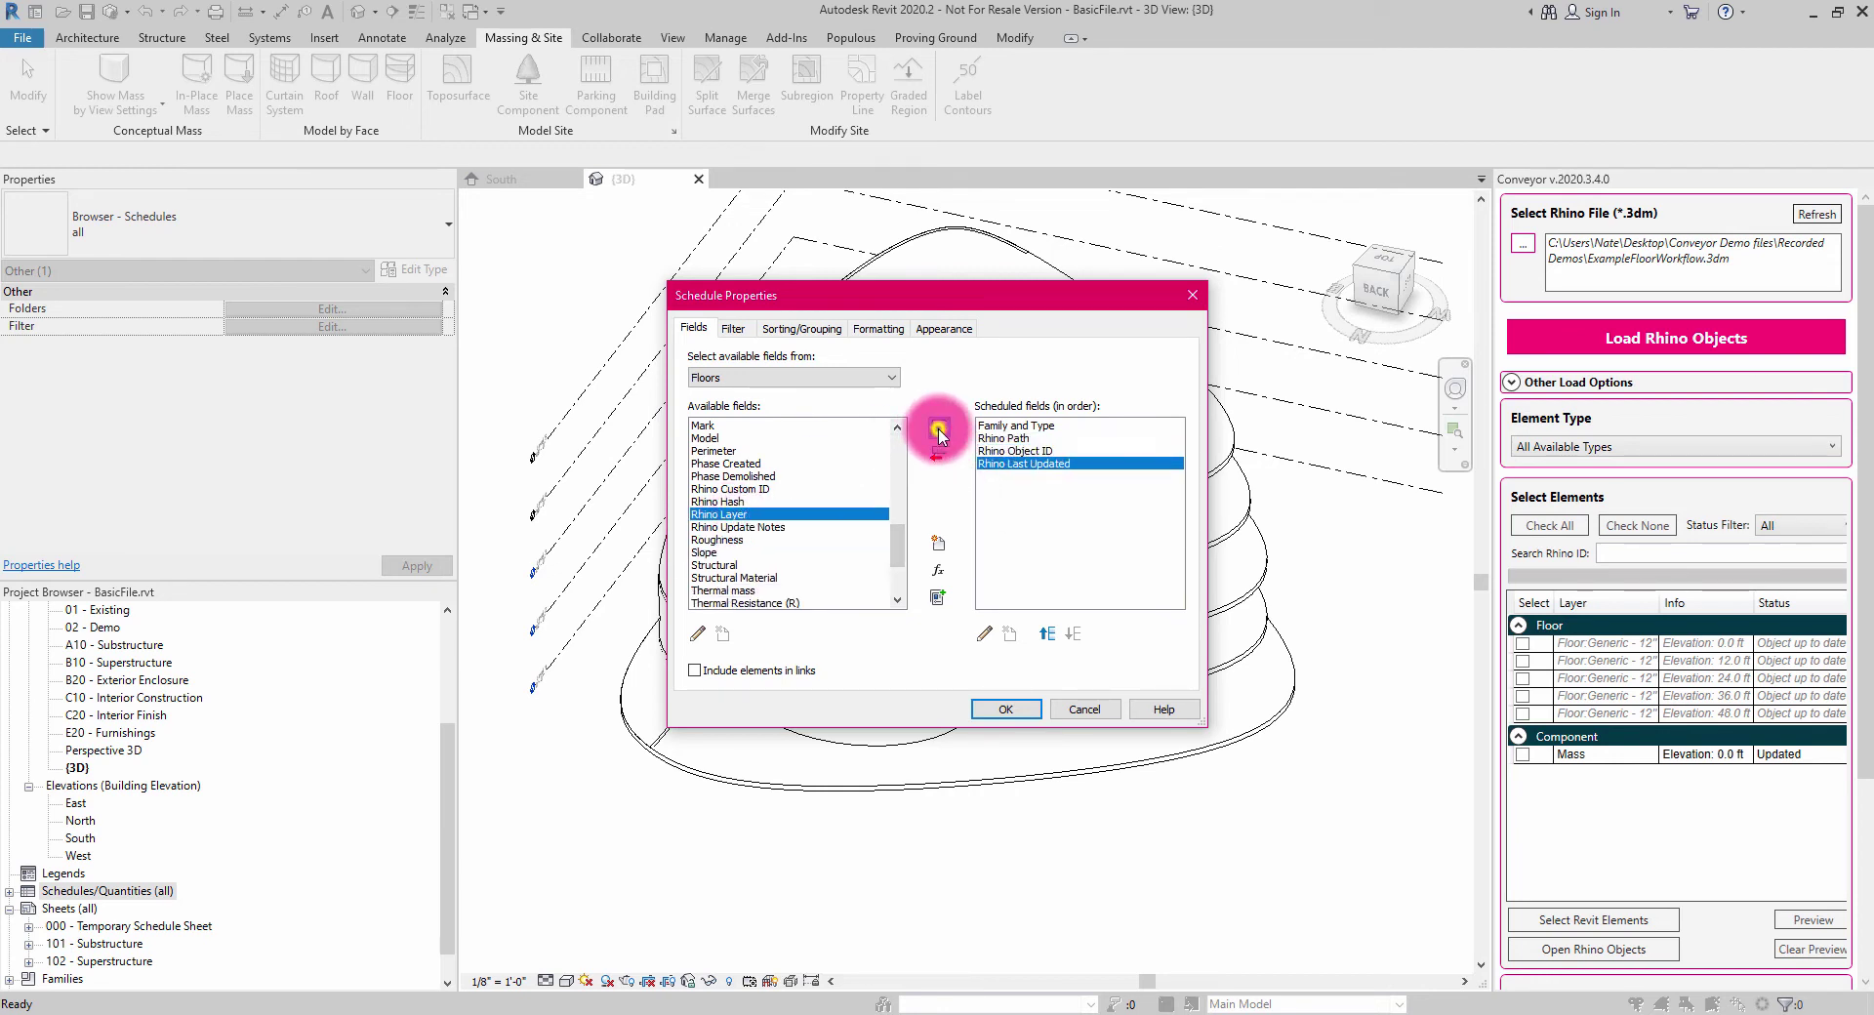
{"action": "left_click", "coordinate": [1003, 705]}
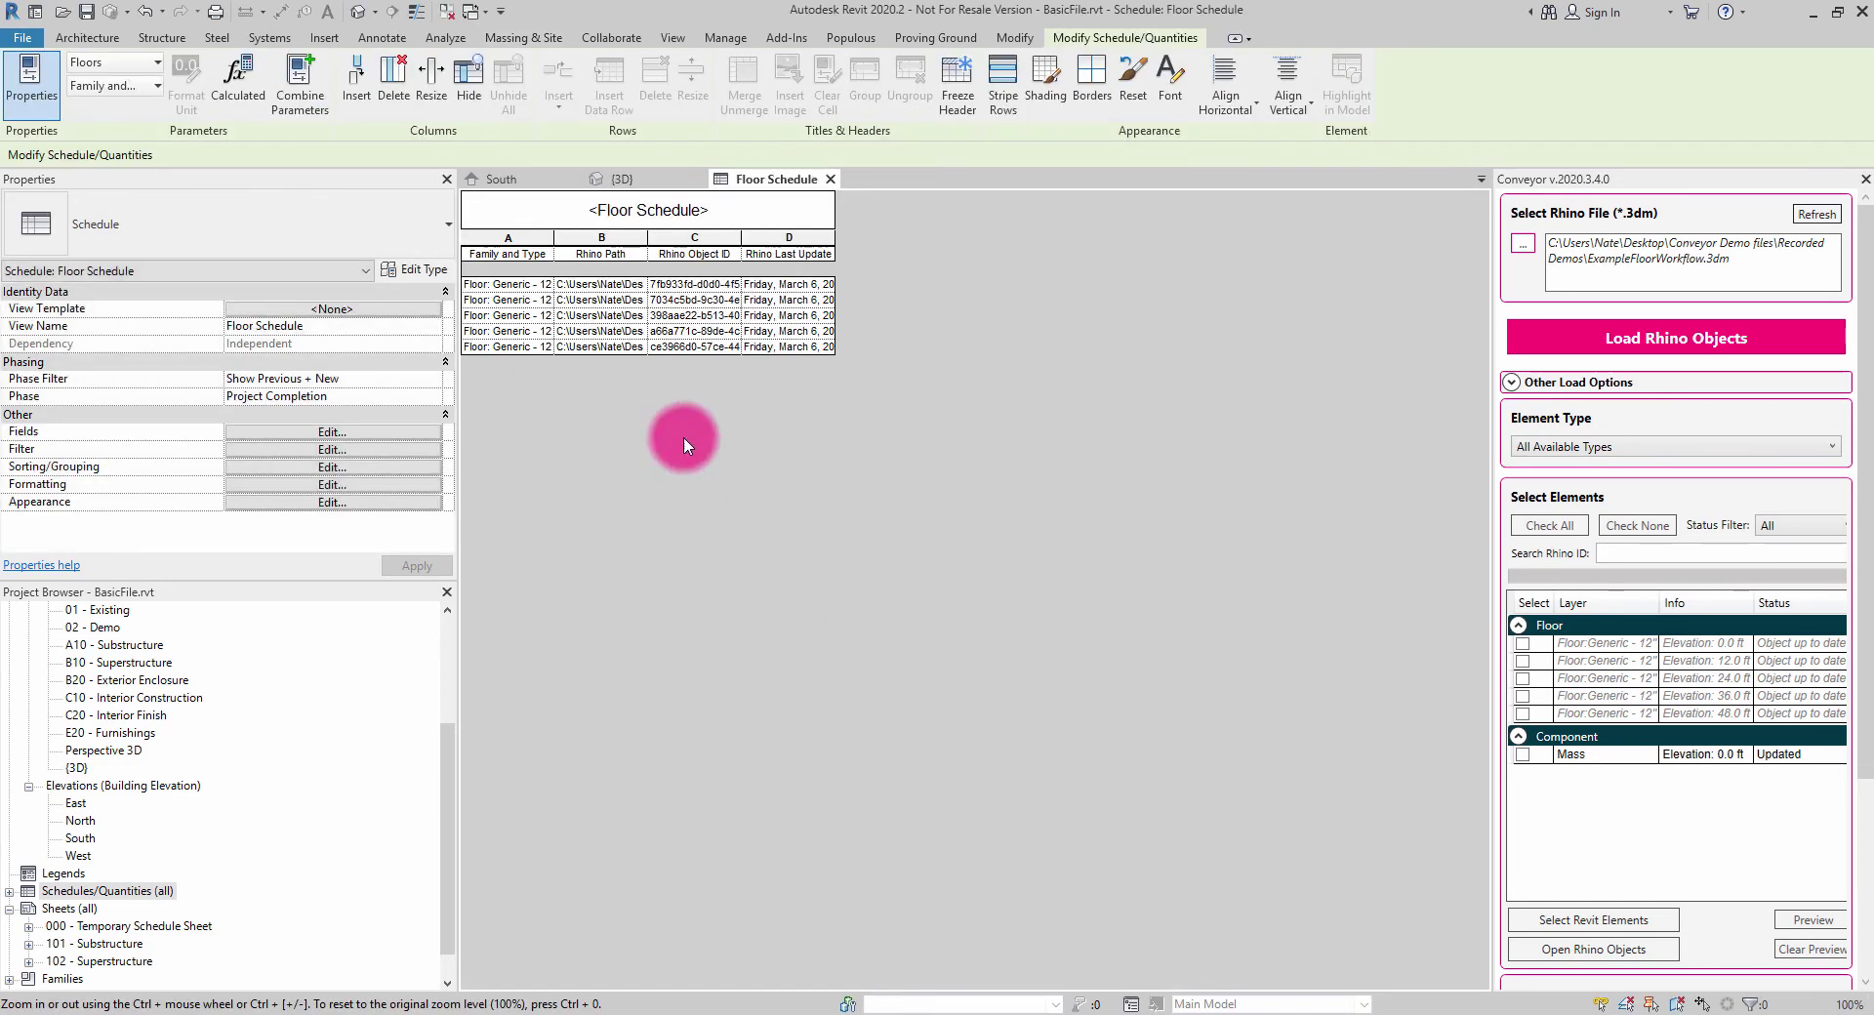
{"action": "left_click_drag", "start_coordinate": [554, 244], "coordinate": [1156, 234]}
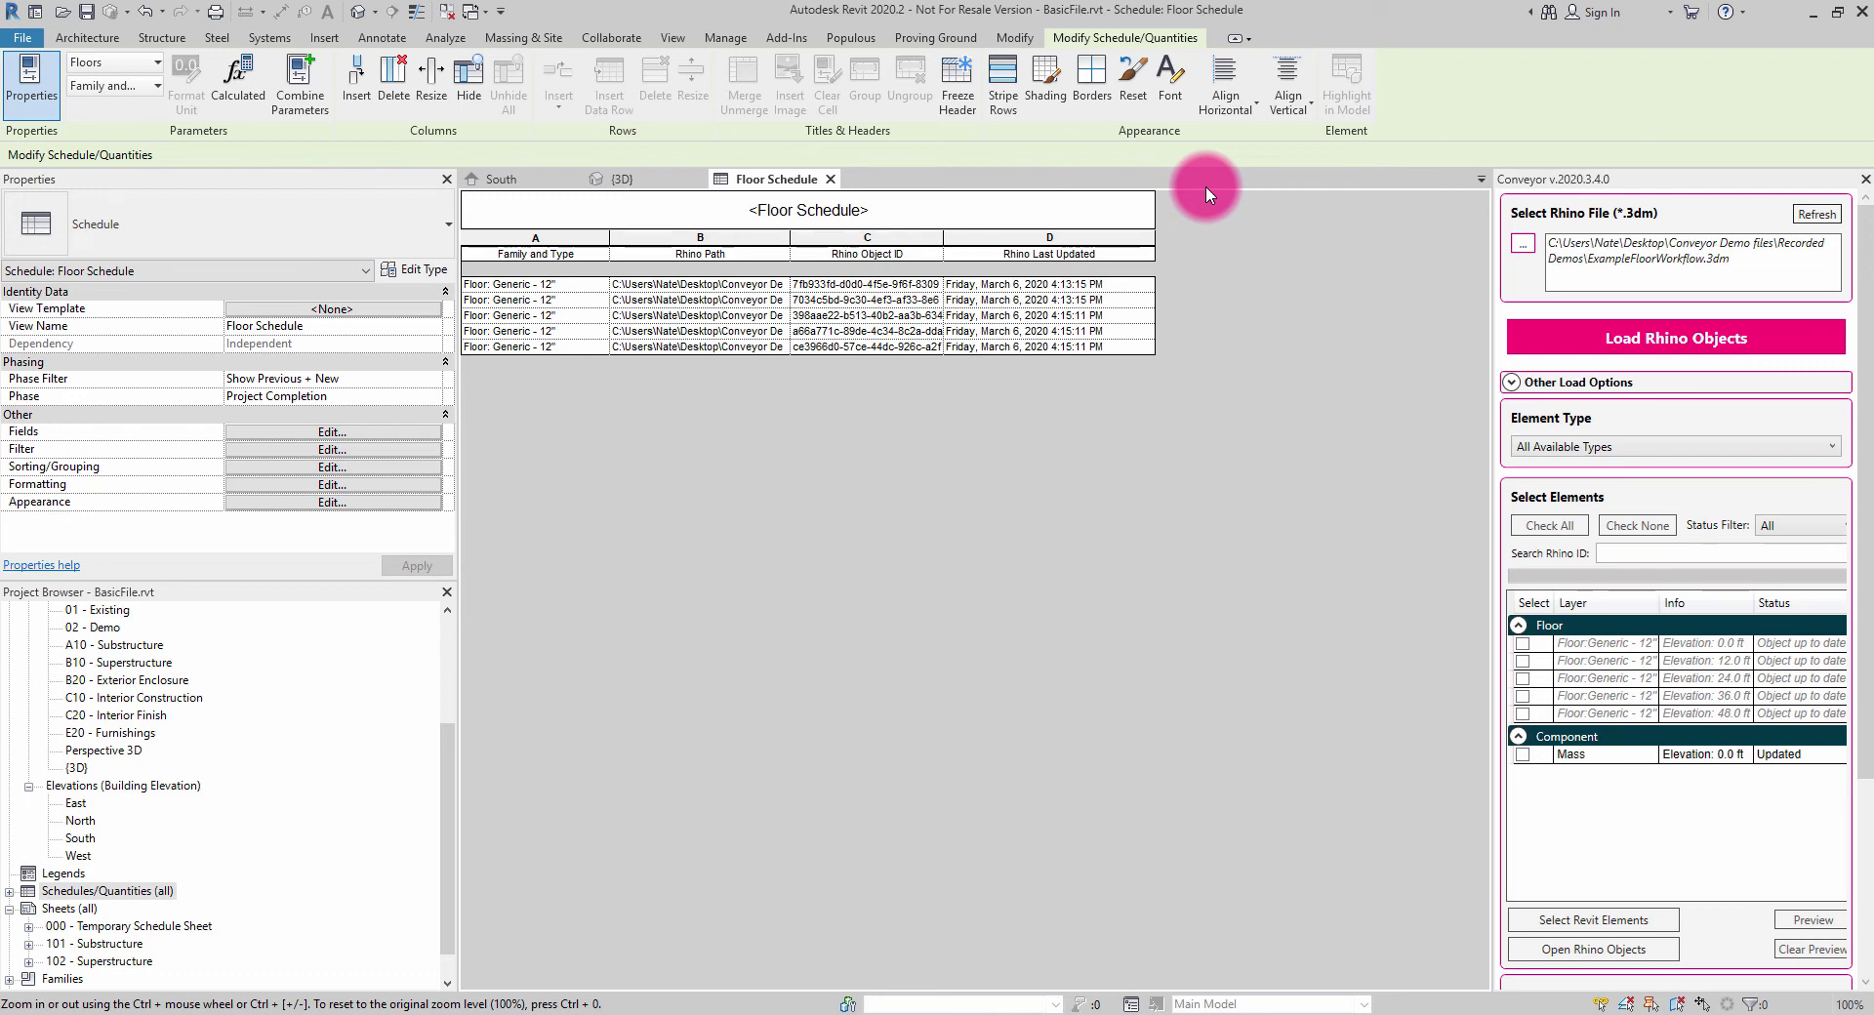
Return to the default 3D view and examine the finished walls and floors from several angles.
{"action": "left_click", "coordinate": [358, 12]}
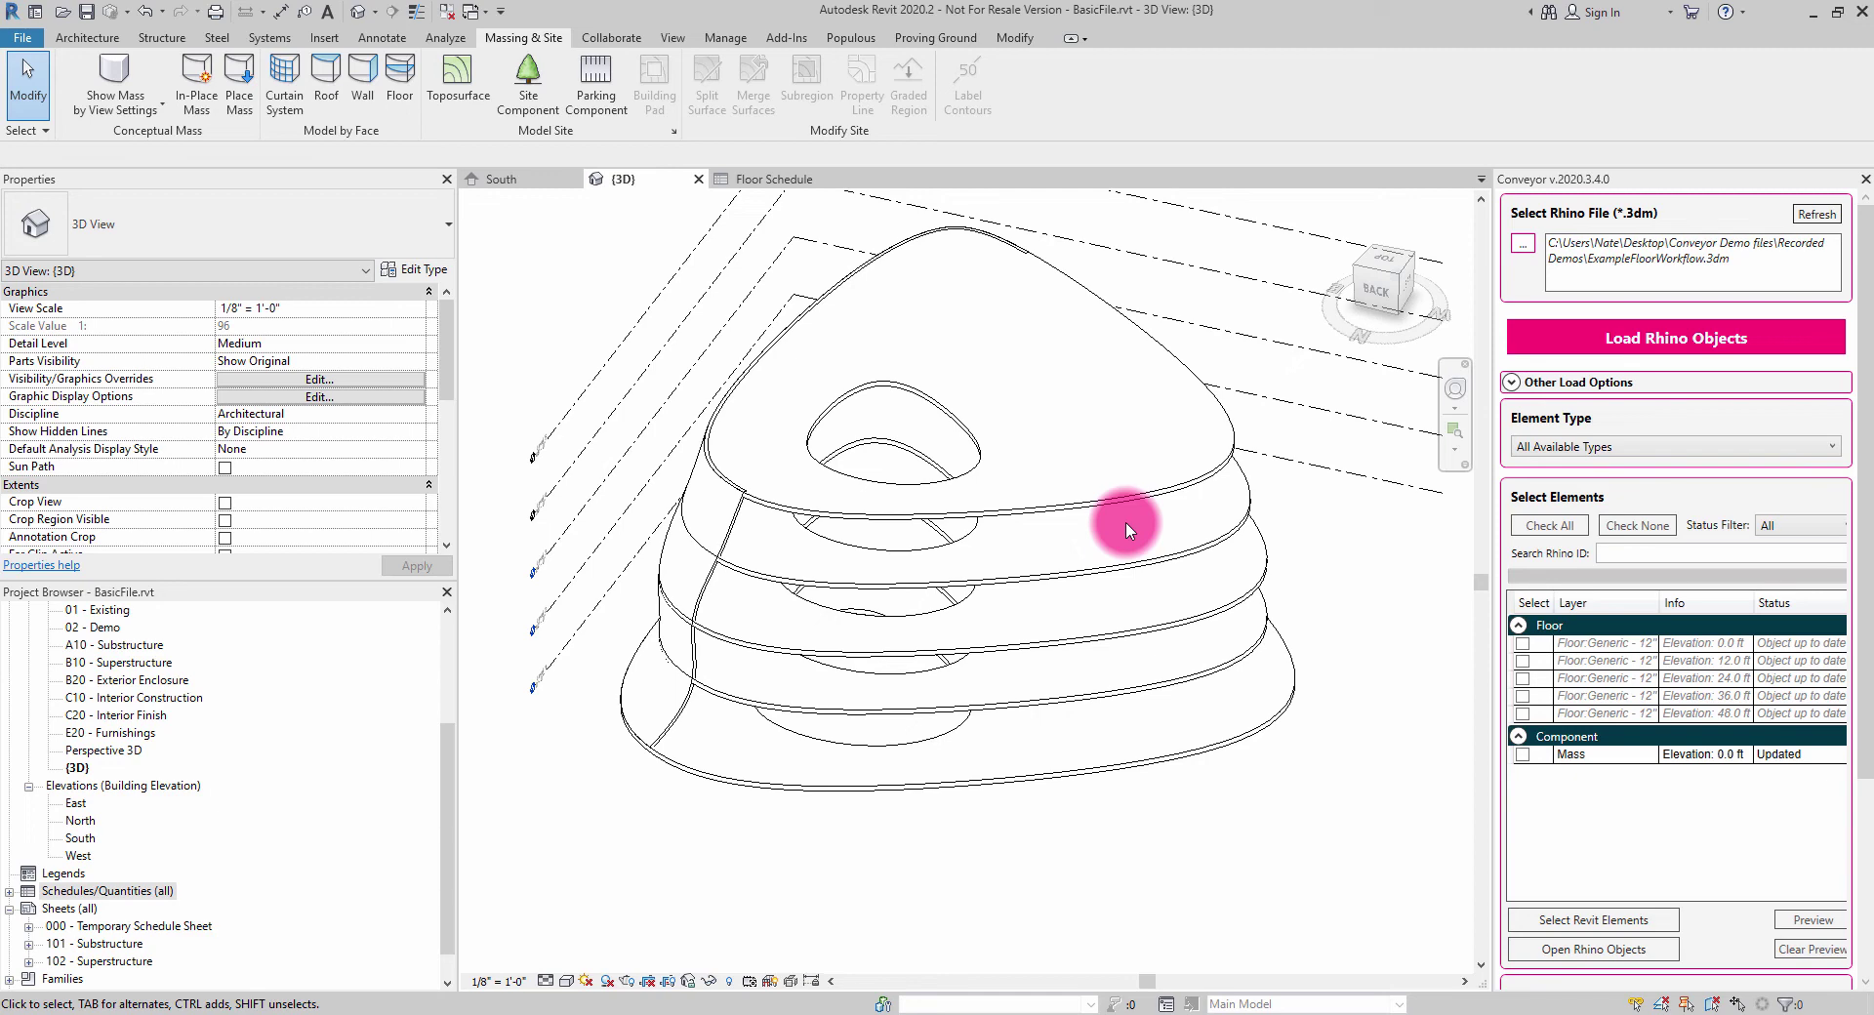
{"action": "middle_click_drag", "start_coordinate": [1192, 518], "coordinate": [1060, 572], "text": "shift"}
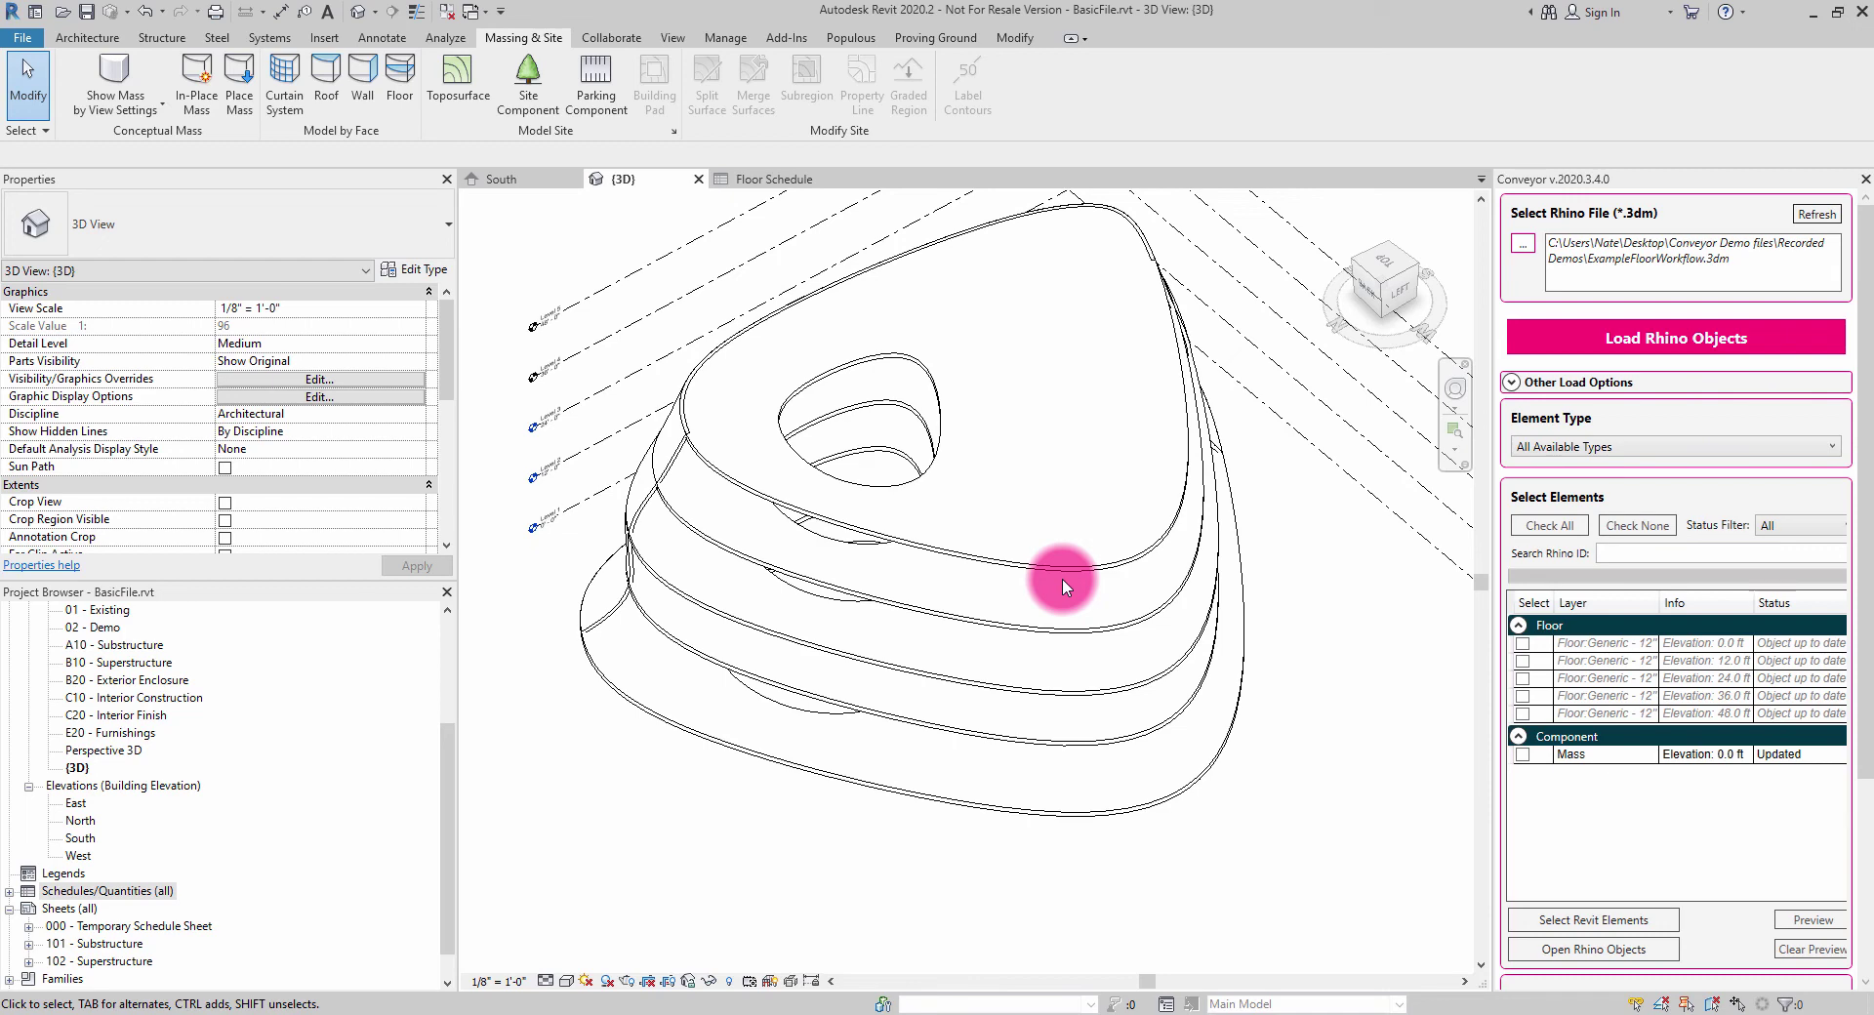
{"action": "middle_click_drag", "start_coordinate": [996, 593], "coordinate": [761, 467], "text": "shift"}
{"action": "scroll", "coordinate": [762, 466], "scroll_direction": "up", "scroll_amount": 1}
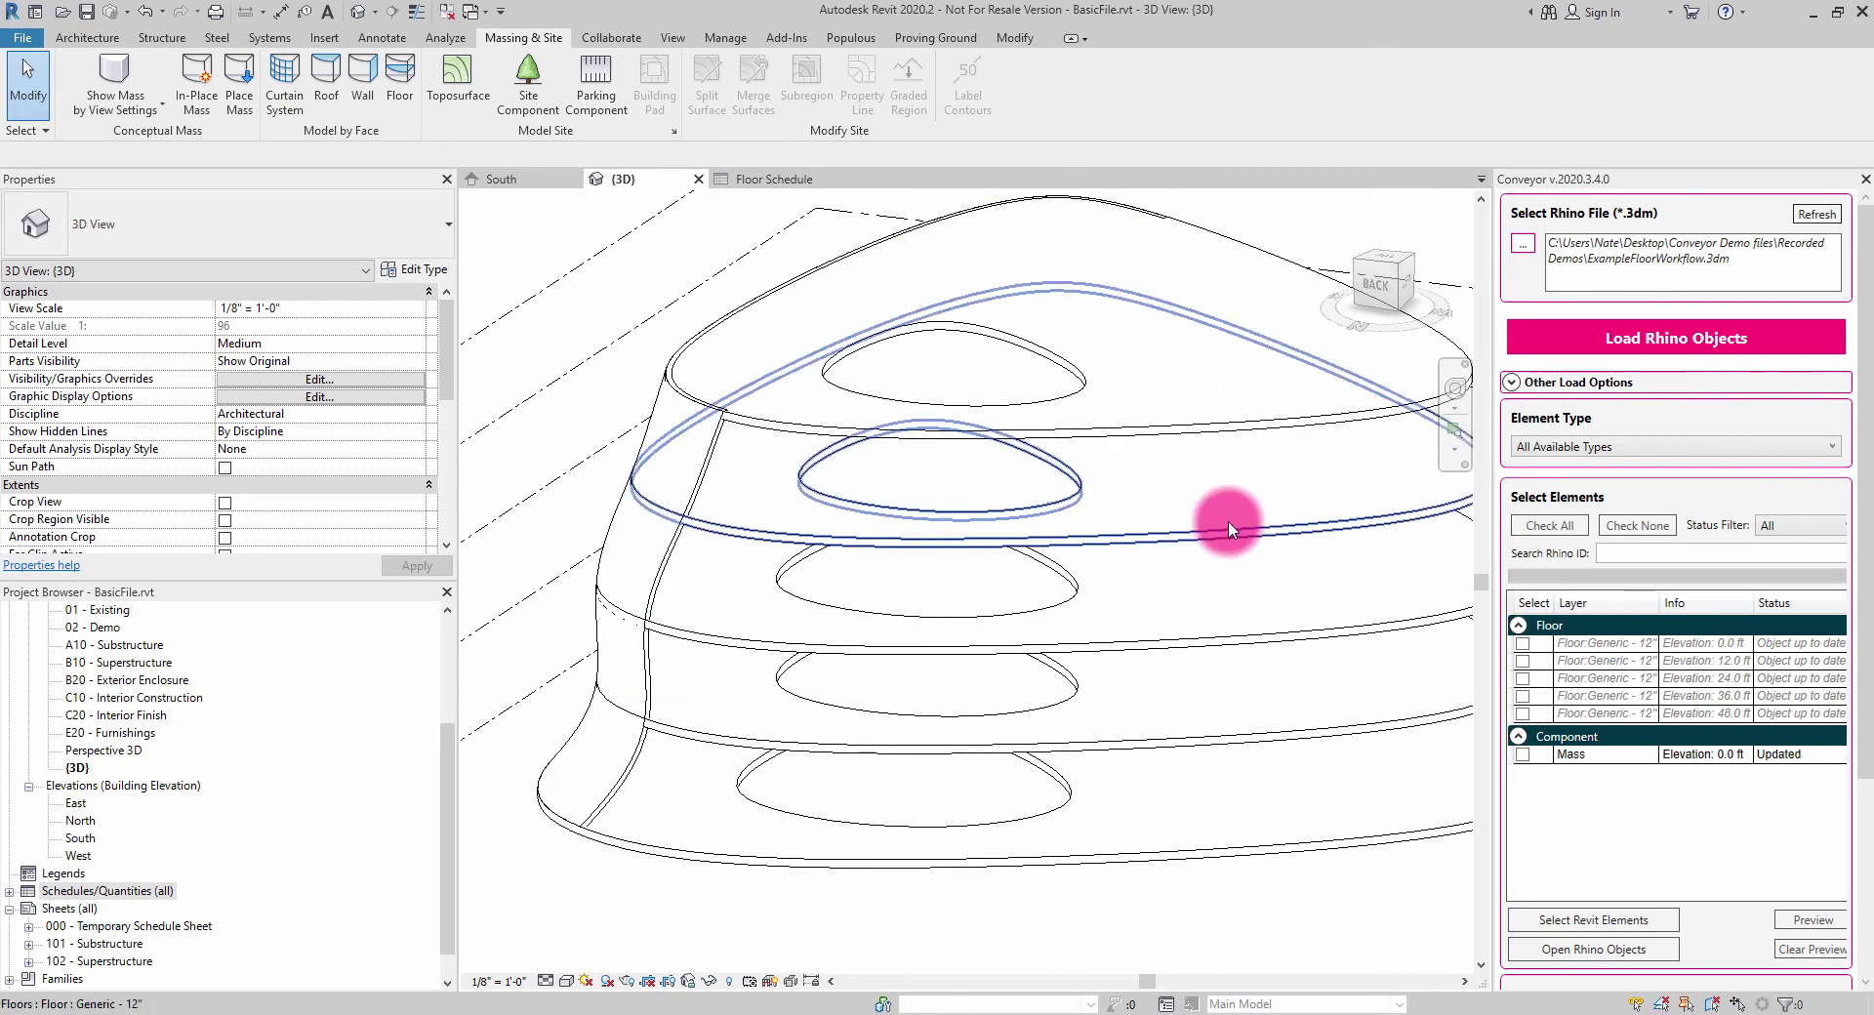
{"action": "middle_click_drag", "start_coordinate": [1231, 527], "coordinate": [1184, 544], "text": "shift"}
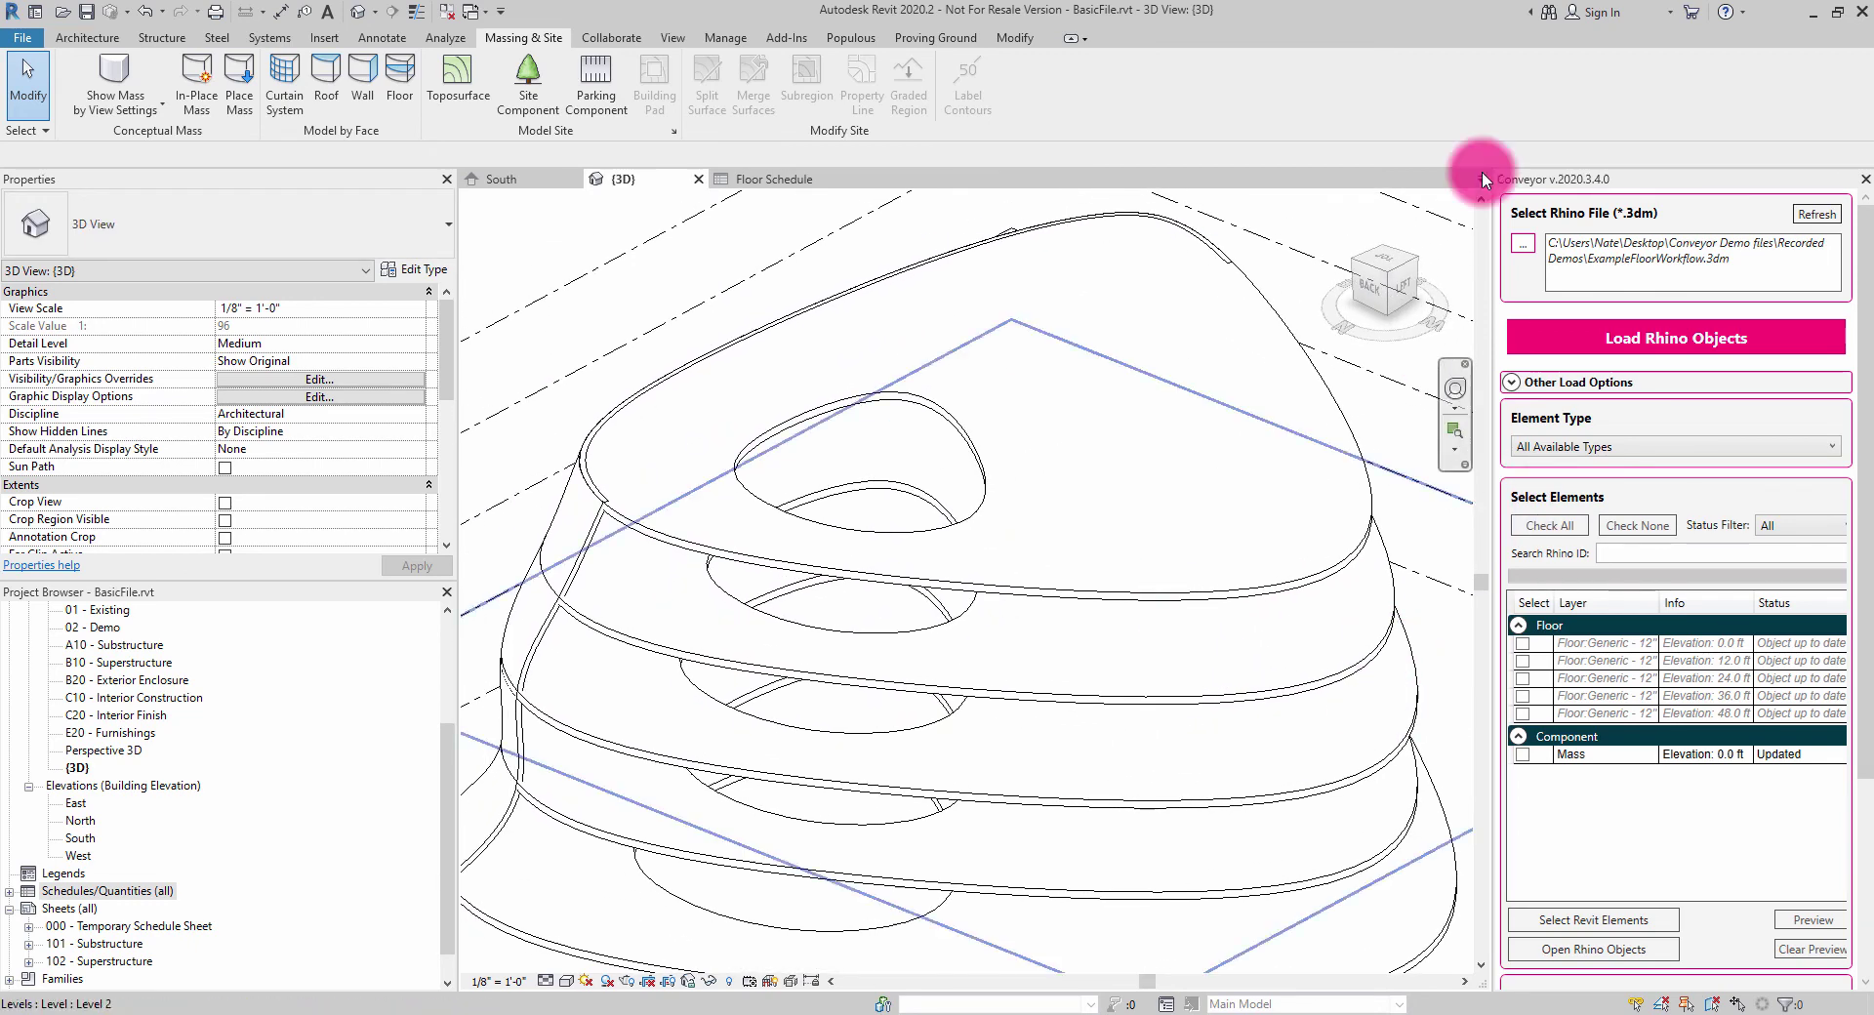